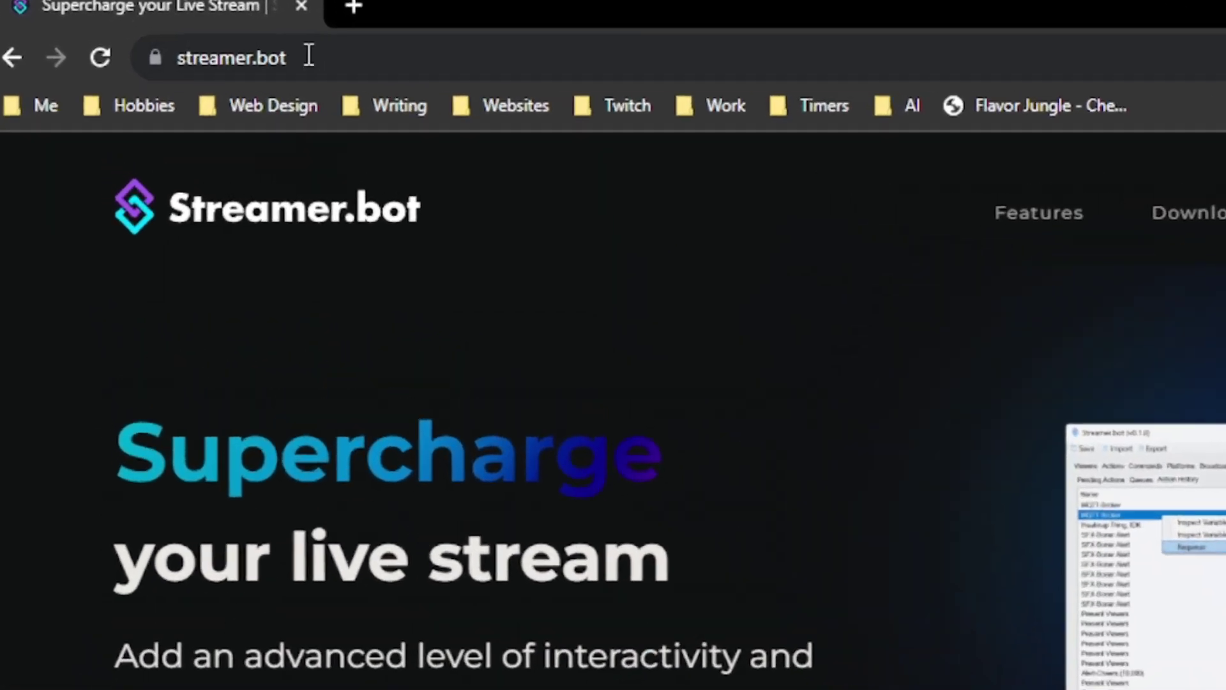
- Save the Streamer.bot 0.2.1 zip to the Desktop and minimize Chrome to show the desktop
left_click(232, 51)
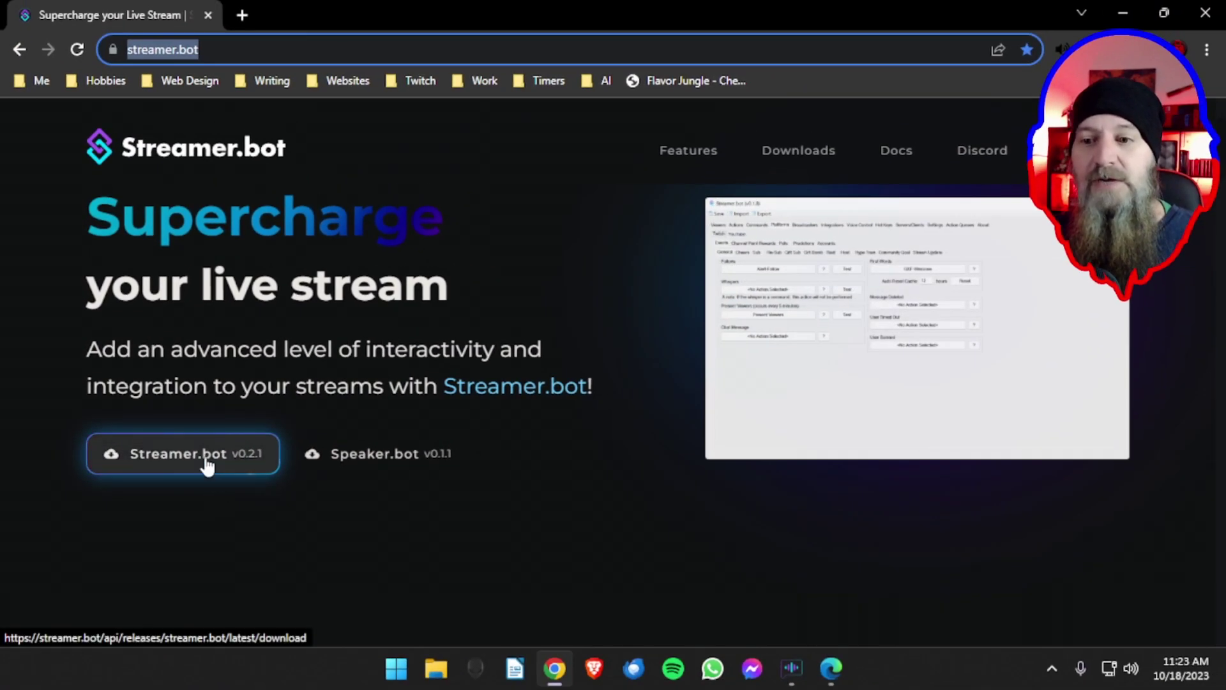
left_click(204, 456)
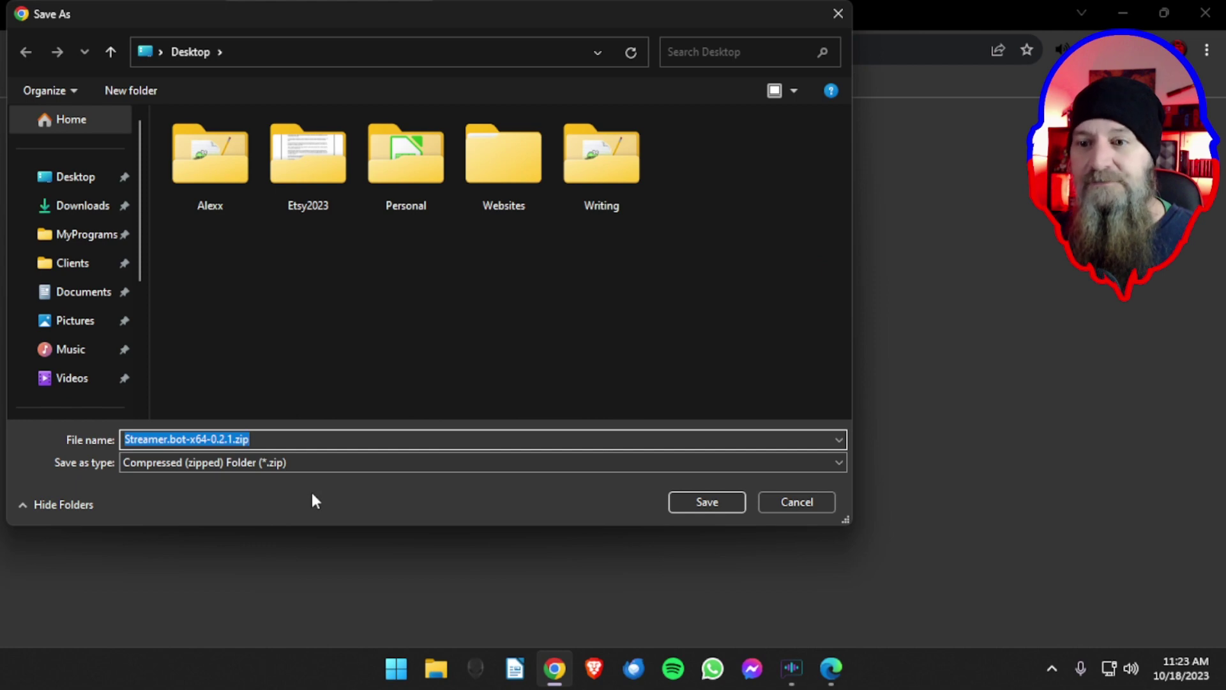
left_click(86, 178)
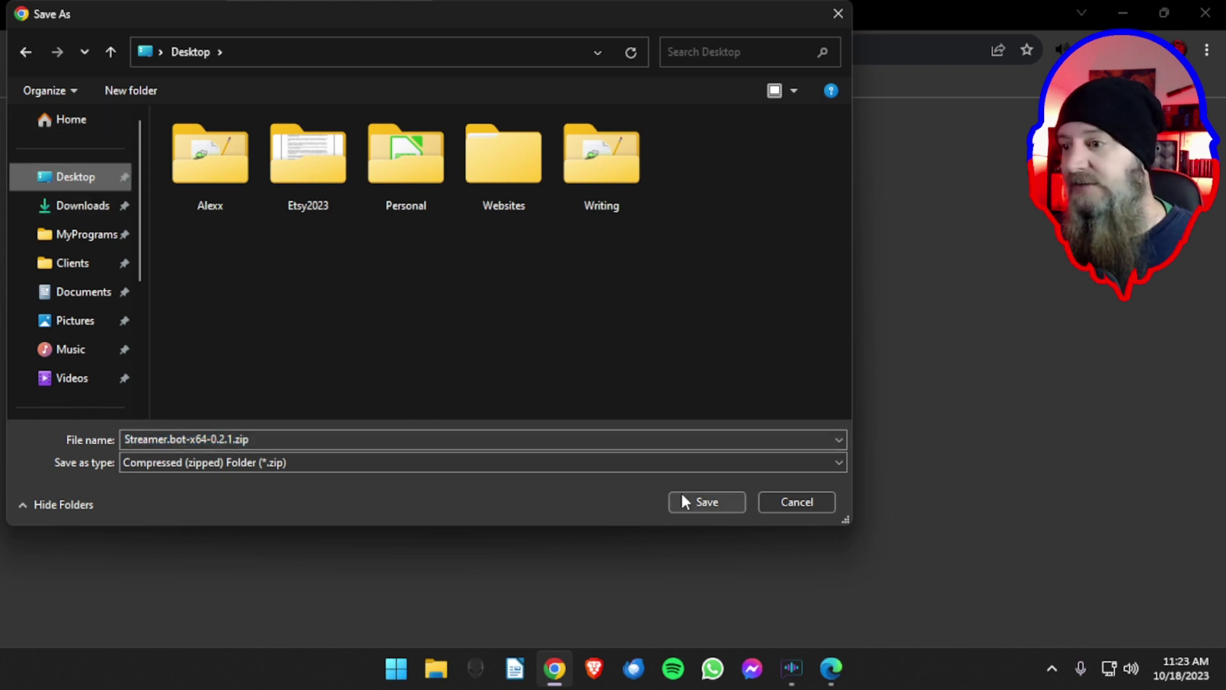
left_click(682, 498)
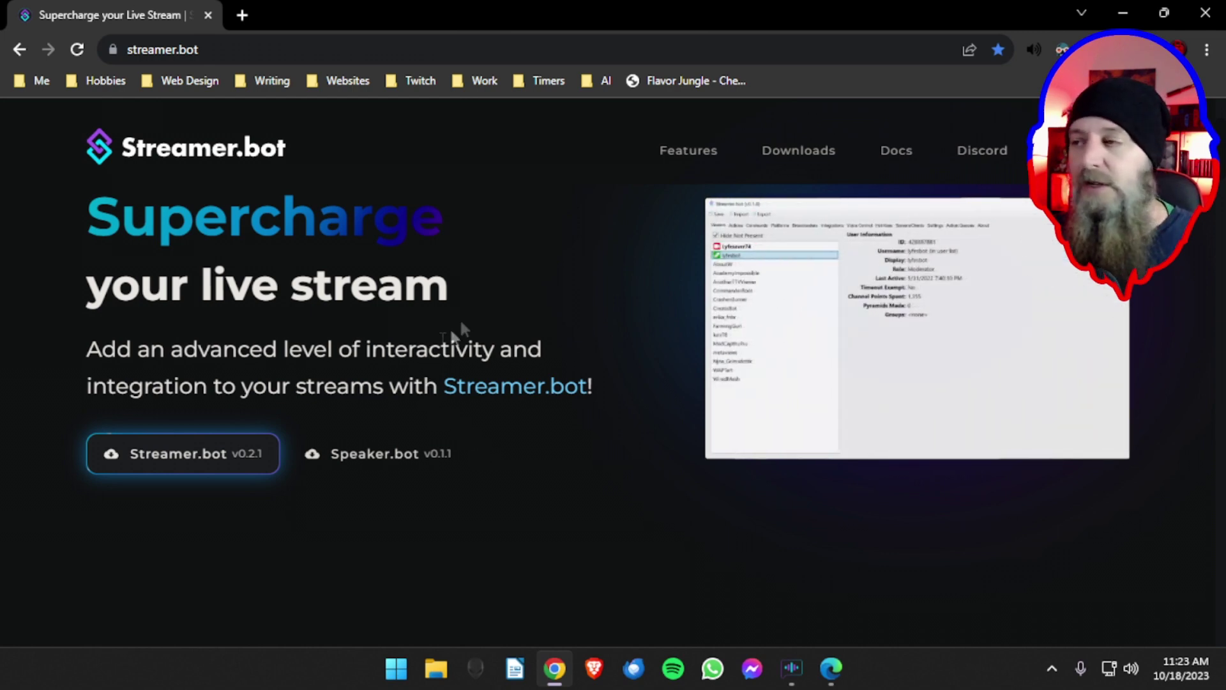
left_click(1123, 12)
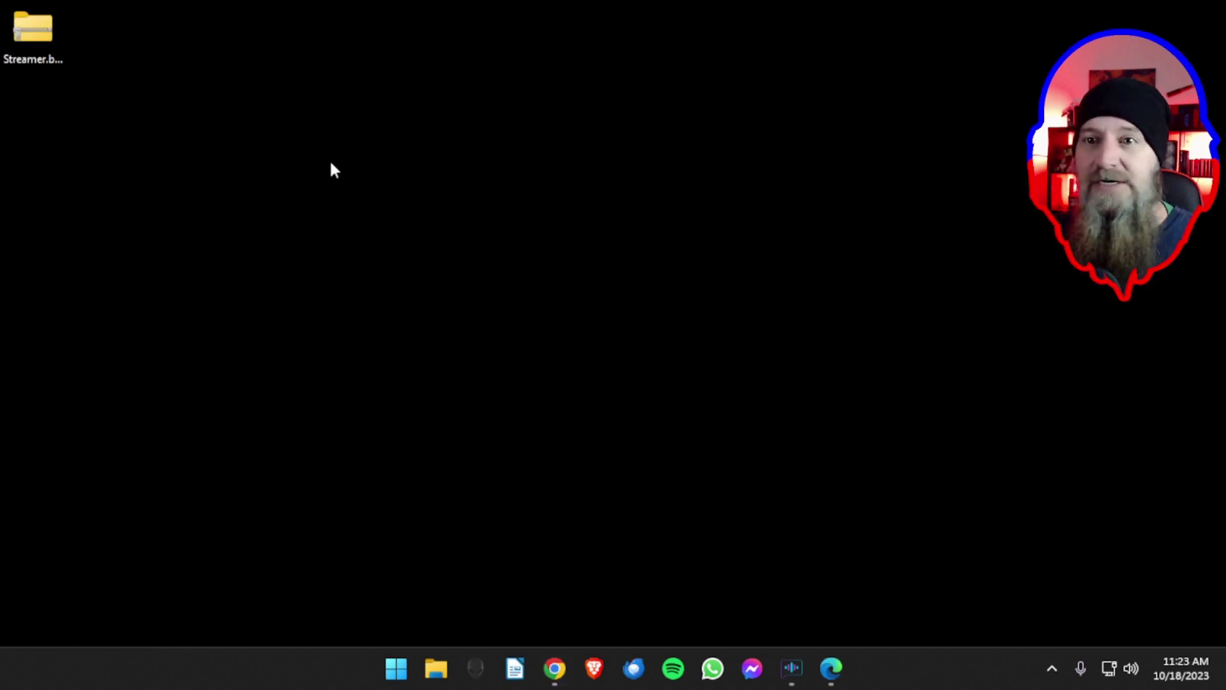
- Extract all files from the Streamer.bot-x64-0.2.1.zip into a folder on the Desktop
left_click(38, 32)
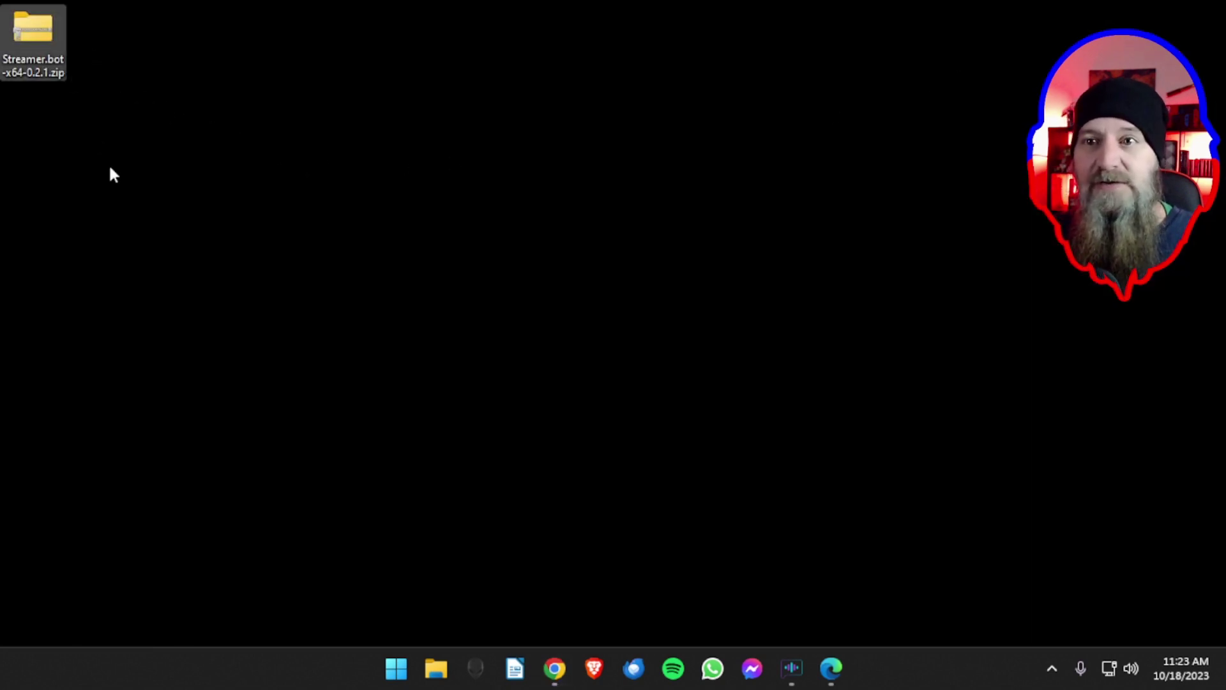
right_click(37, 44)
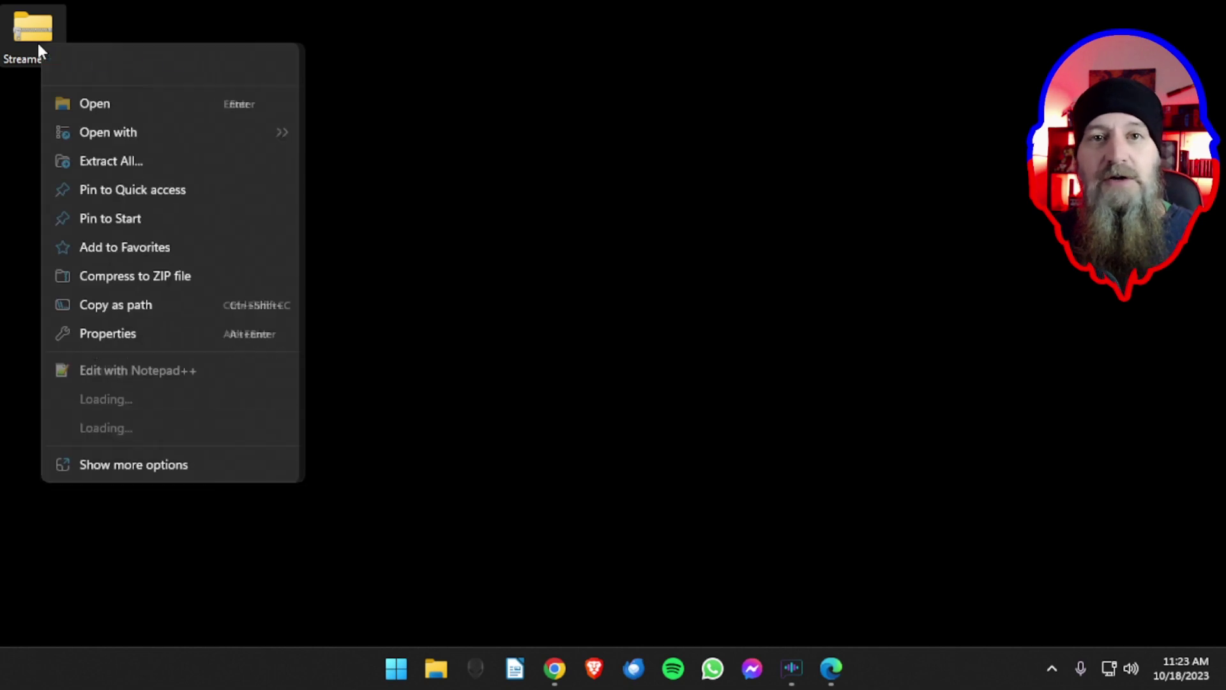
left_click(117, 161)
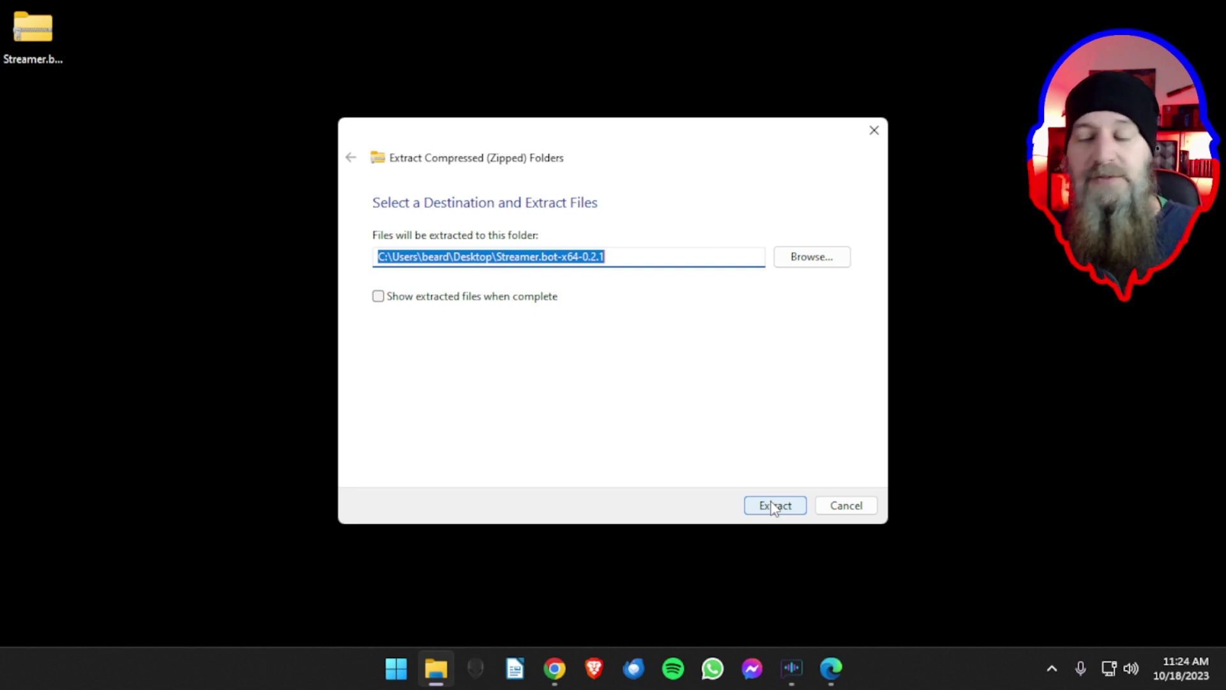
left_click(774, 506)
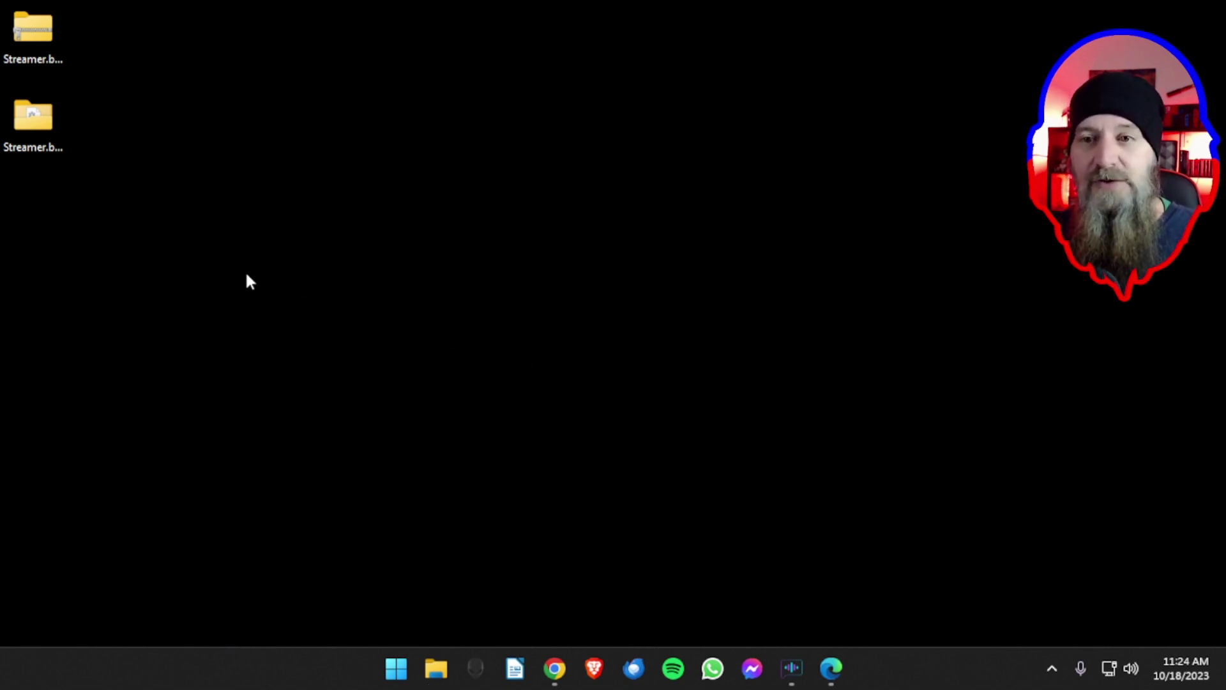
left_click_drag(41, 130, 566, 167)
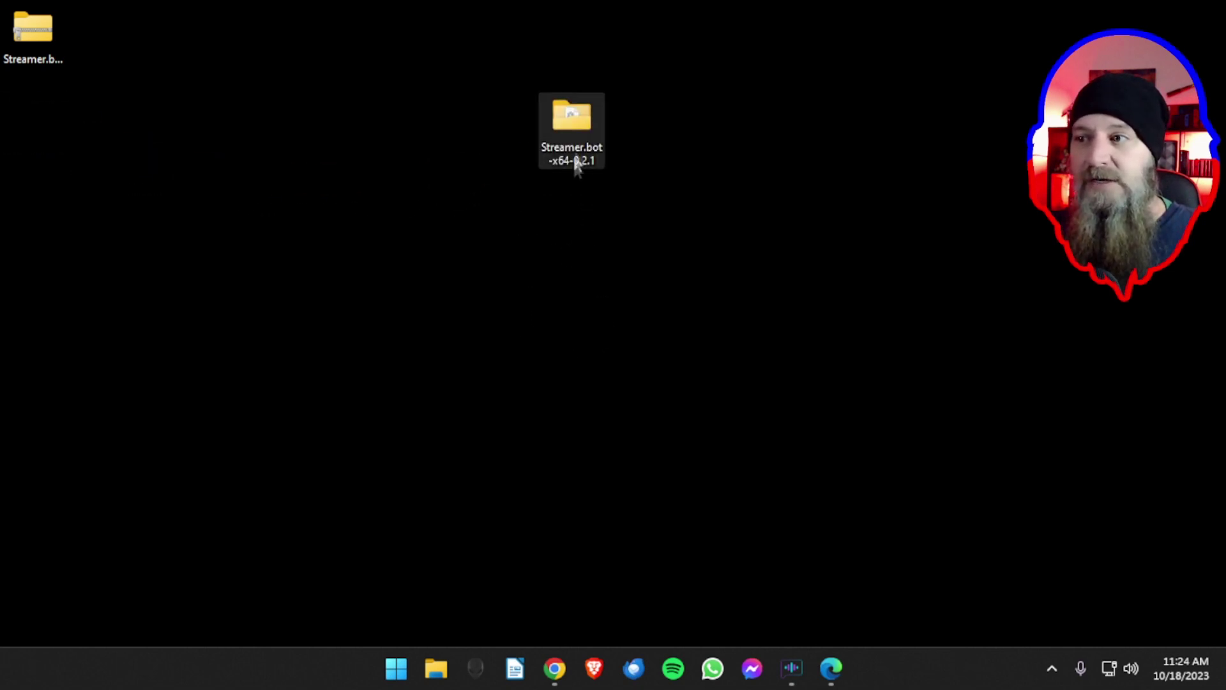
- Rename the extracted folder to StreamerBot and move it to the desktop's top row
right_click(566, 164)
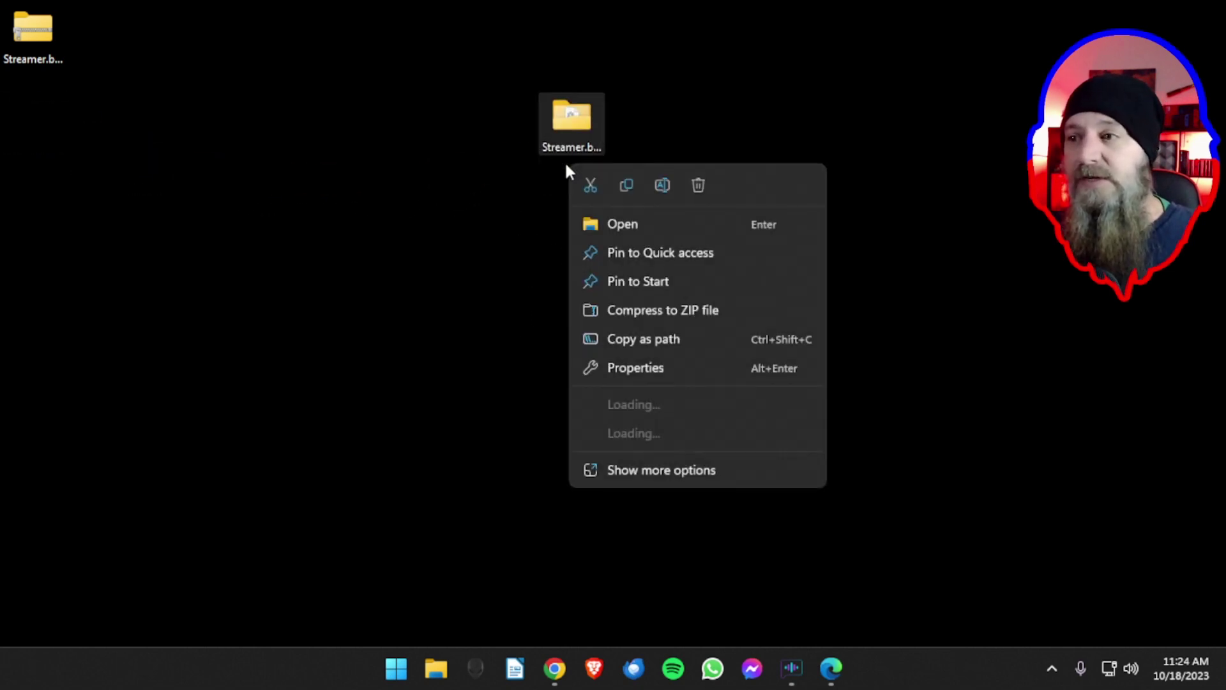
left_click(654, 181)
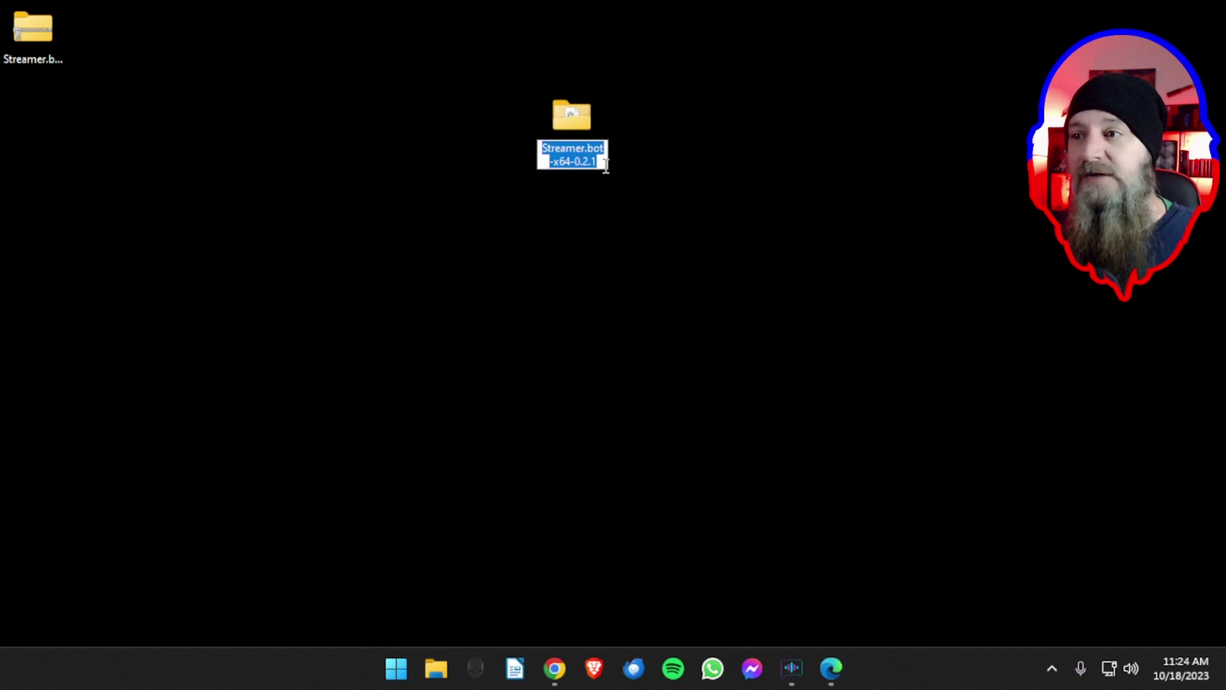
left_click_drag(599, 163, 587, 154)
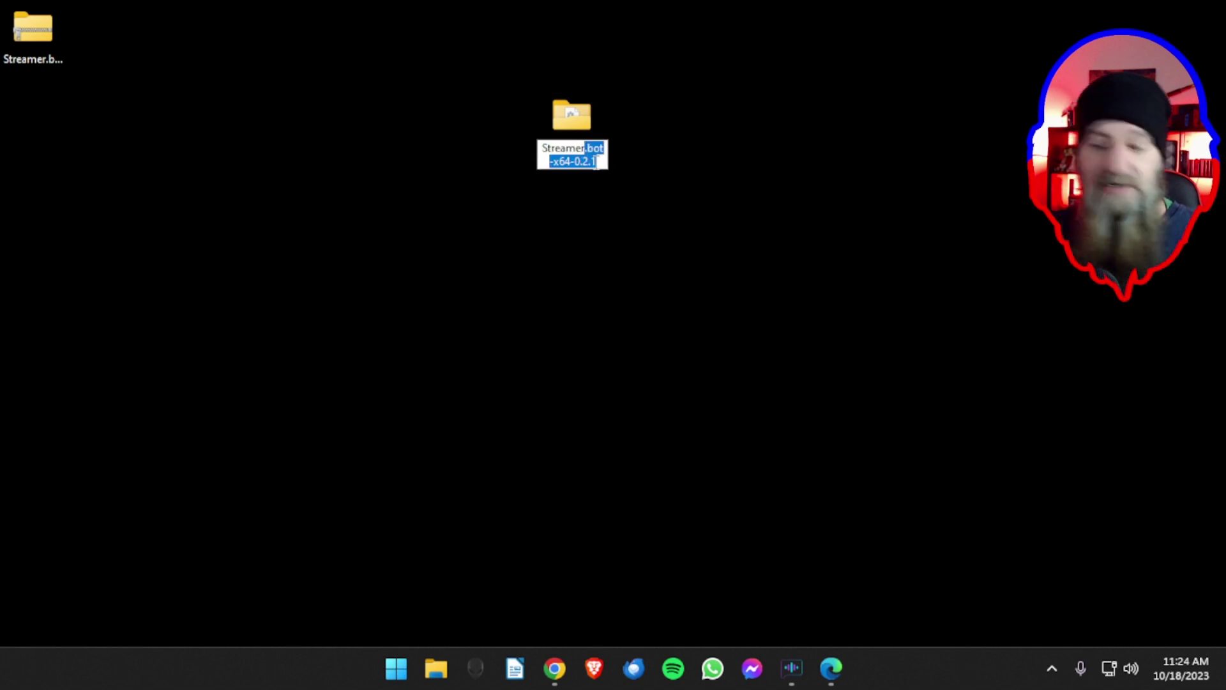
key("BackSpace")
type("B")
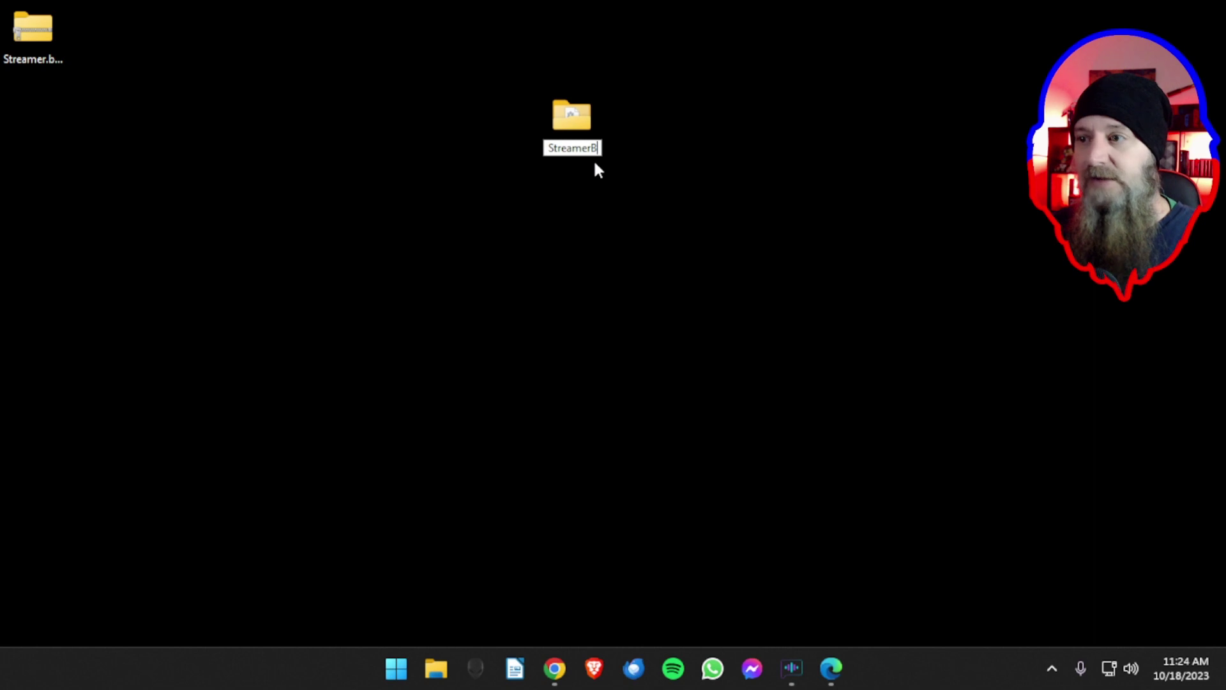
type("ot")
key("Return")
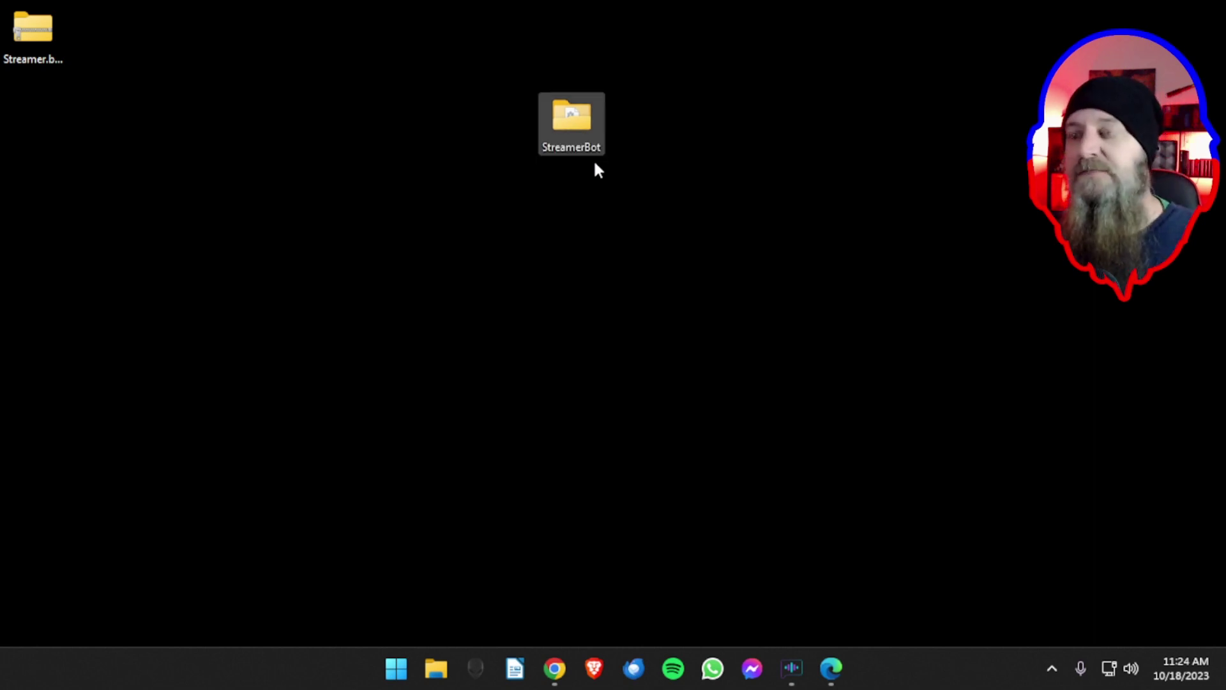
left_click(606, 173)
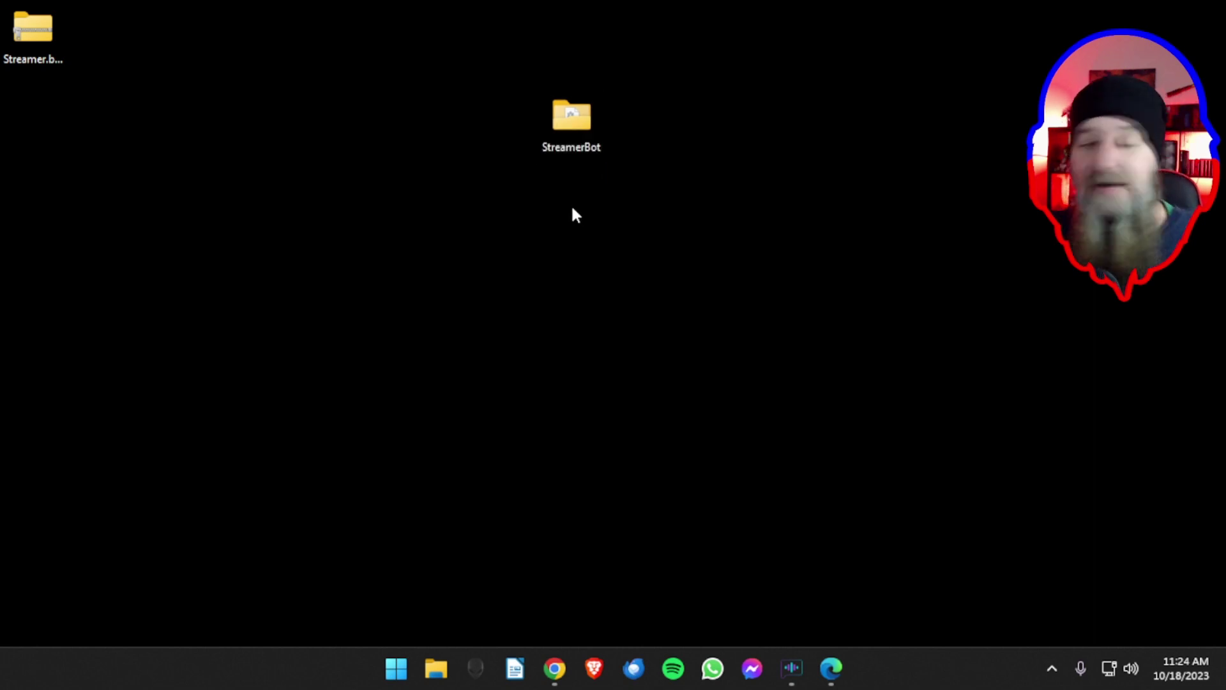
mouse_move(575, 136)
left_mouse_down()
mouse_move(545, 90)
mouse_move(563, 44)
mouse_move(563, 137)
left_mouse_up()
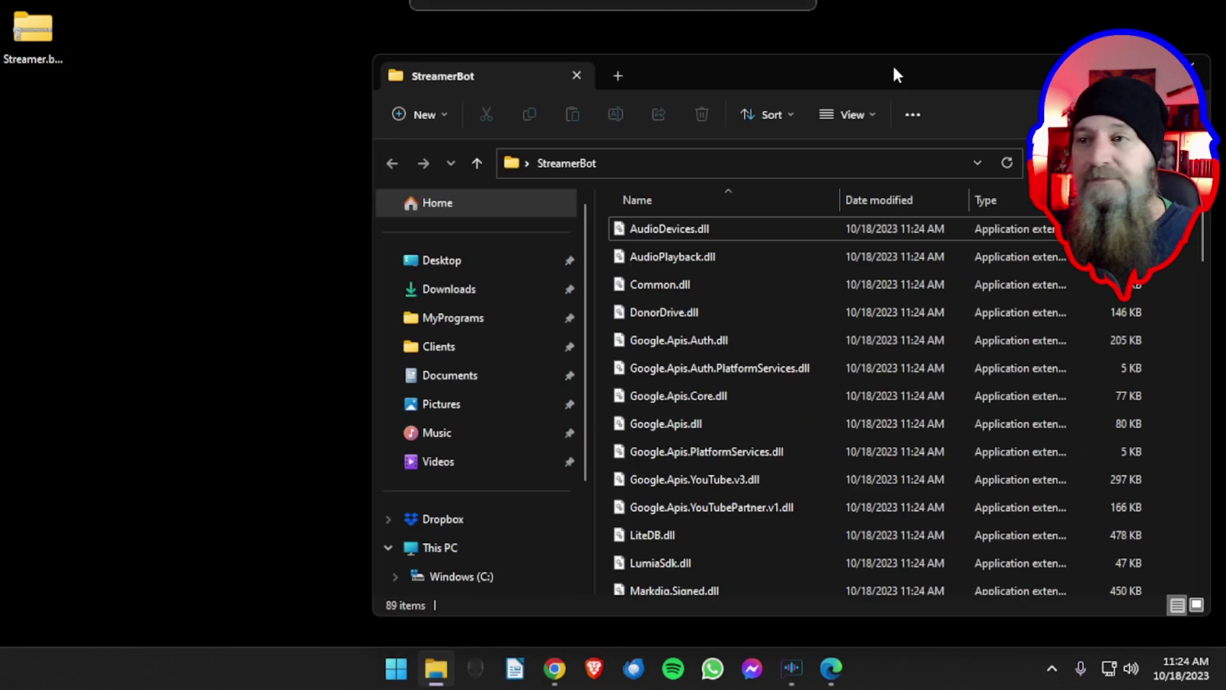
- Find Streamer.bot.exe in the StreamerBot folder and pin it to the Start menu
left_click_drag(892, 74, 685, 57)
scroll(551, 300, "down", 15)
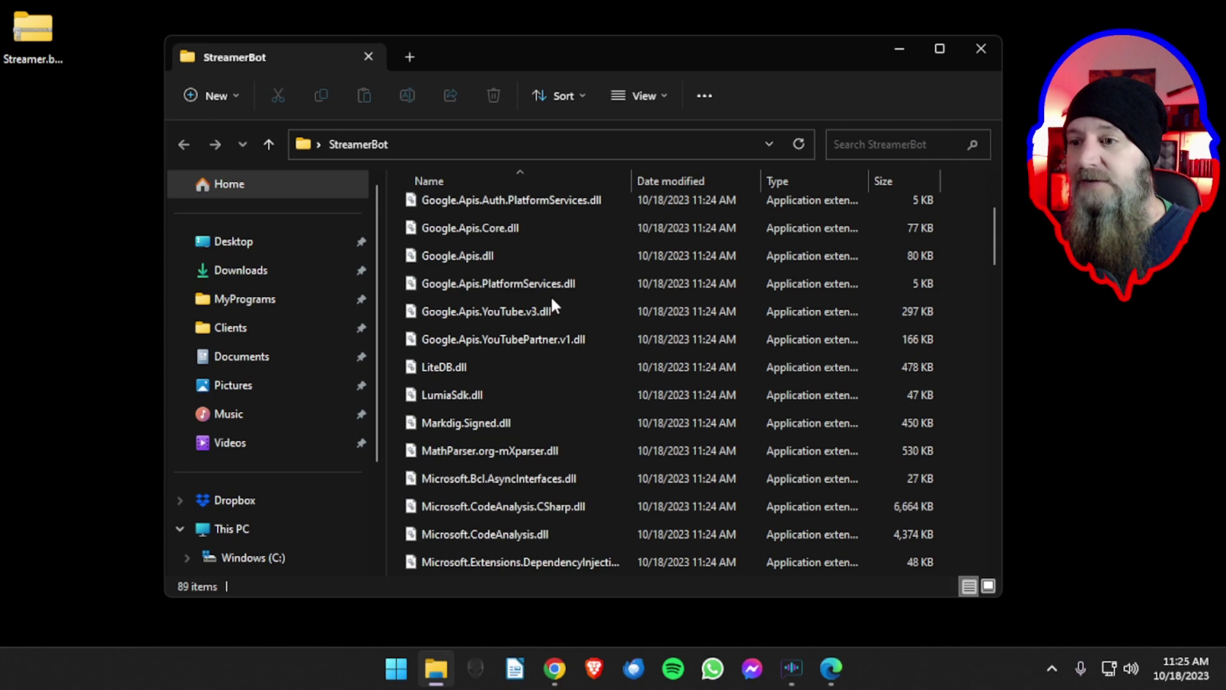
scroll(552, 300, "down", 6)
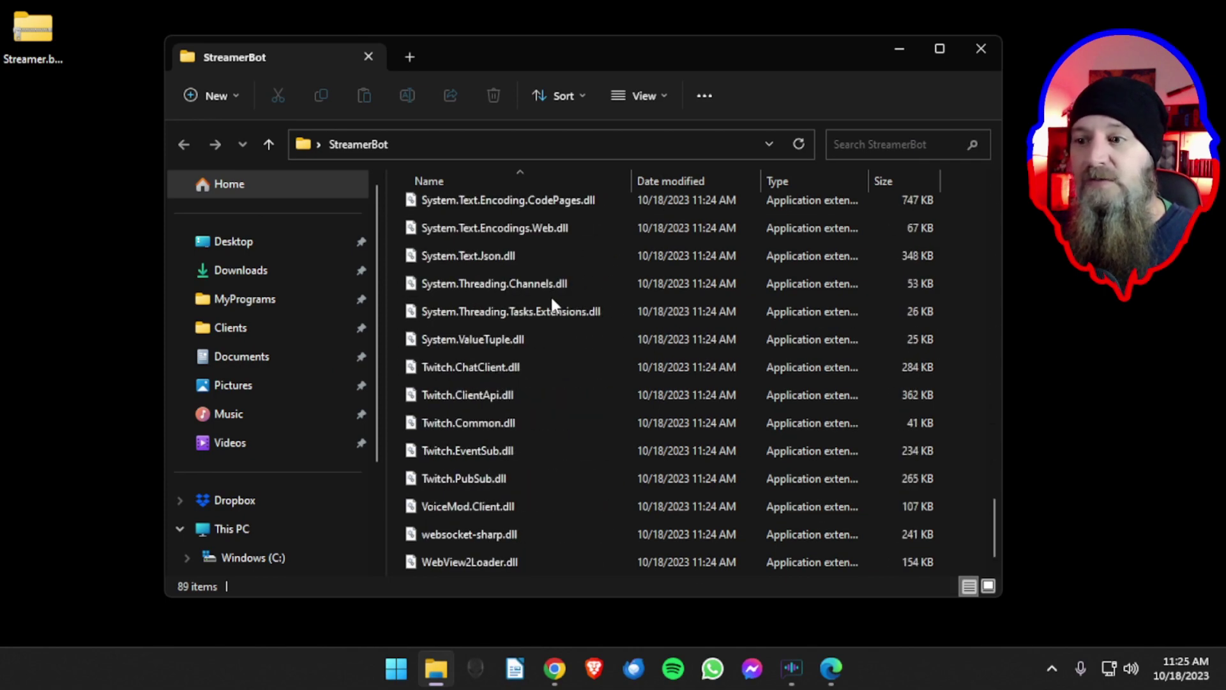
scroll(549, 300, "up", 20)
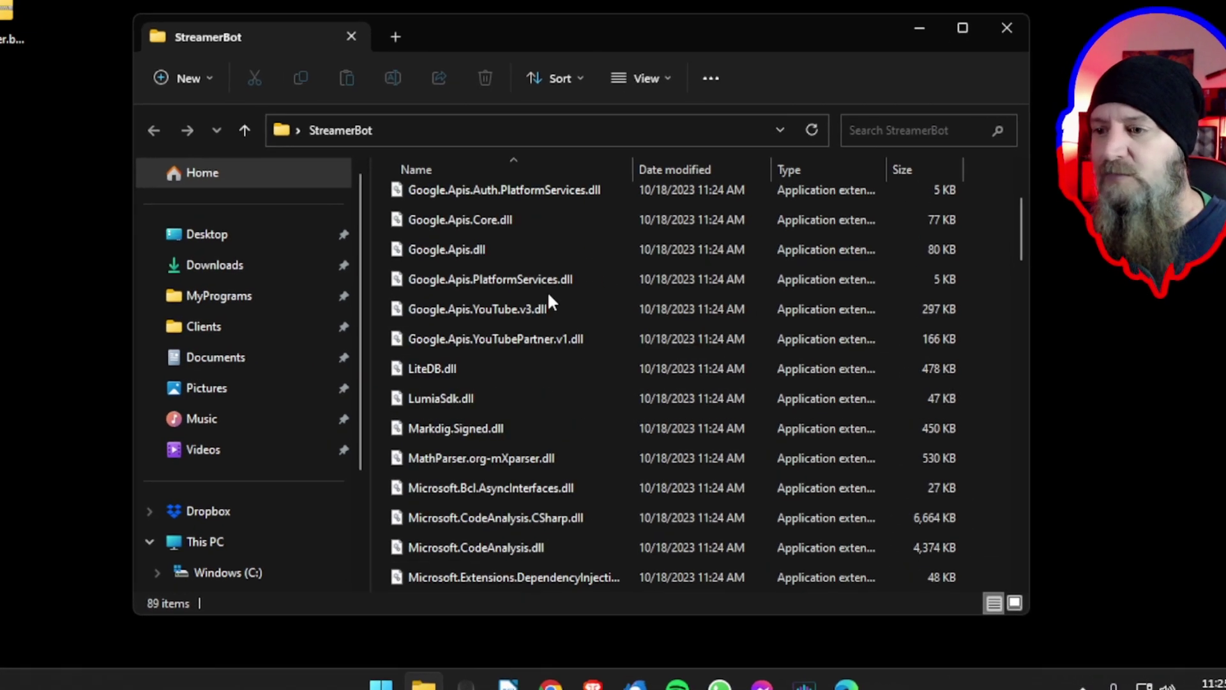
scroll(552, 301, "down", 6)
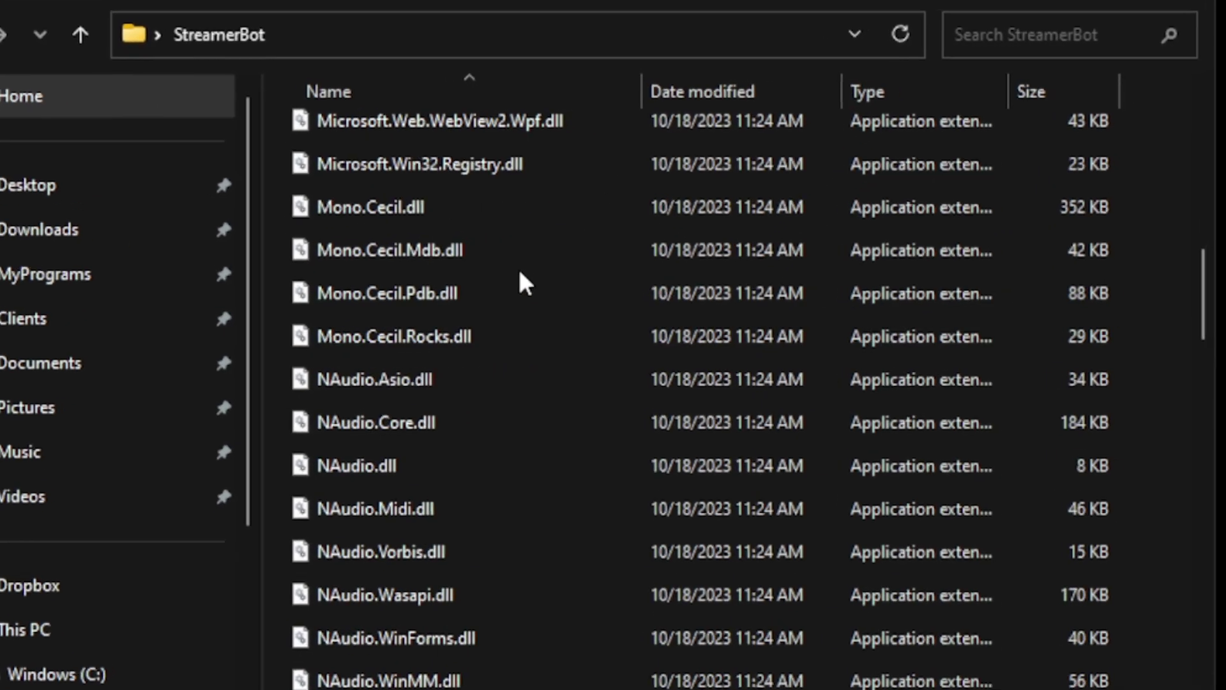
scroll(520, 274, "down", 7)
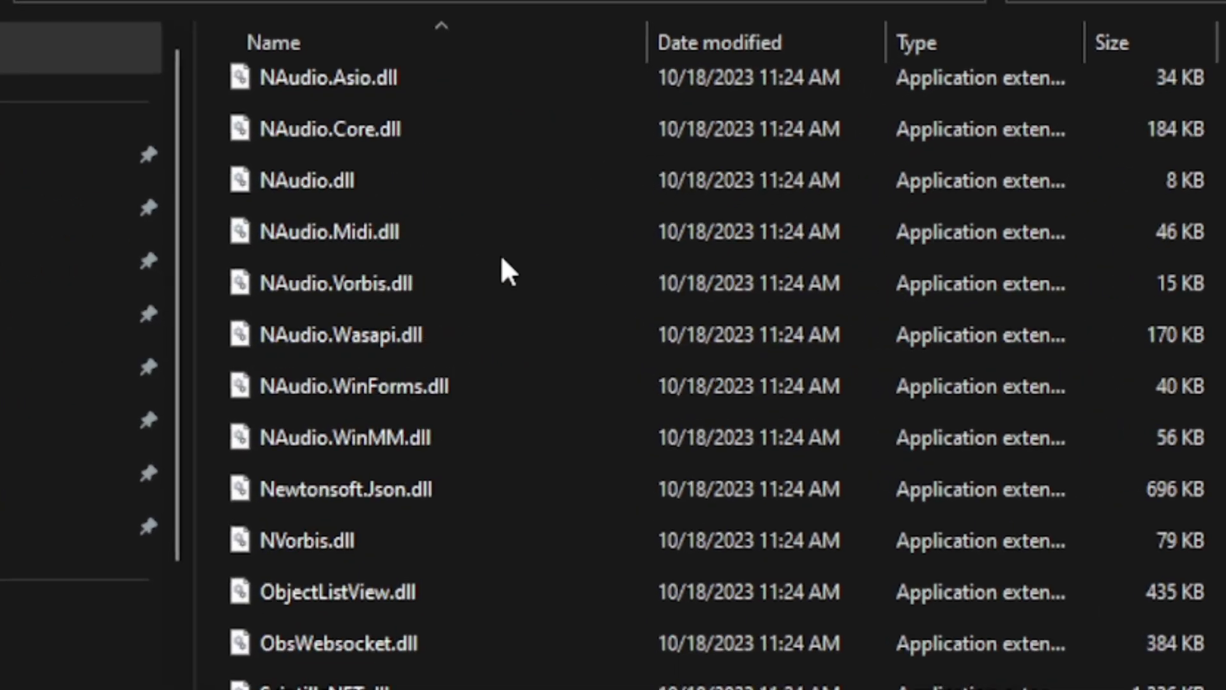
scroll(484, 254, "down", 2)
left_click(311, 286)
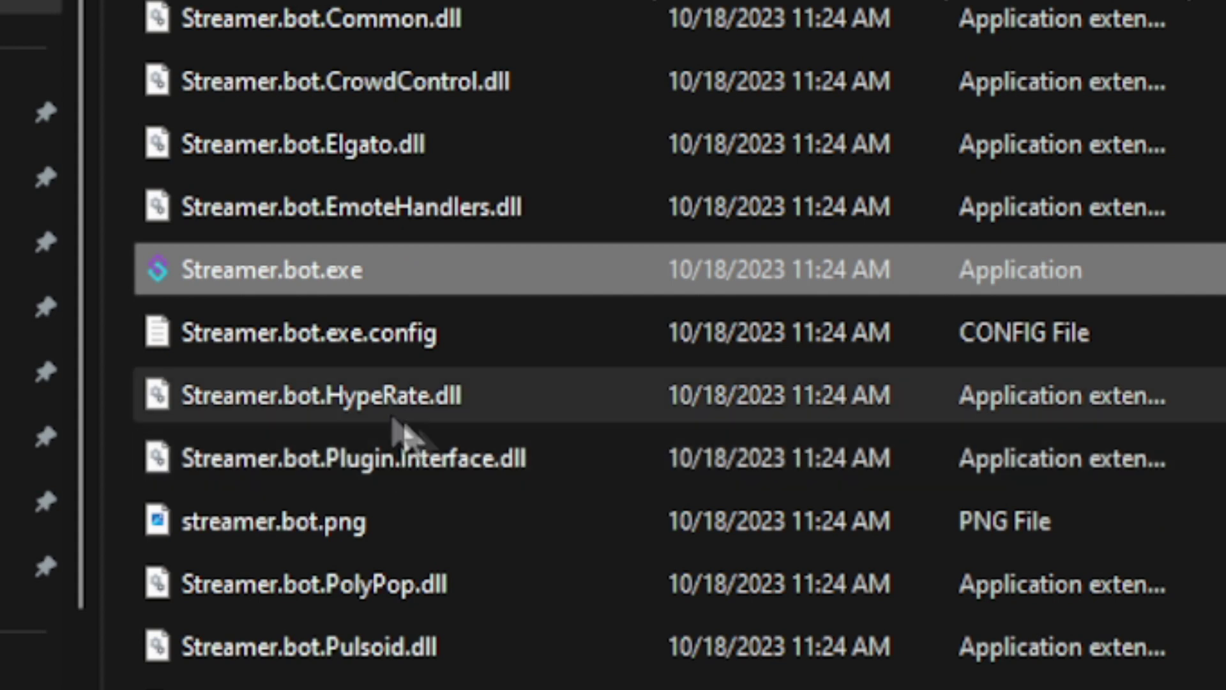
right_click(268, 283)
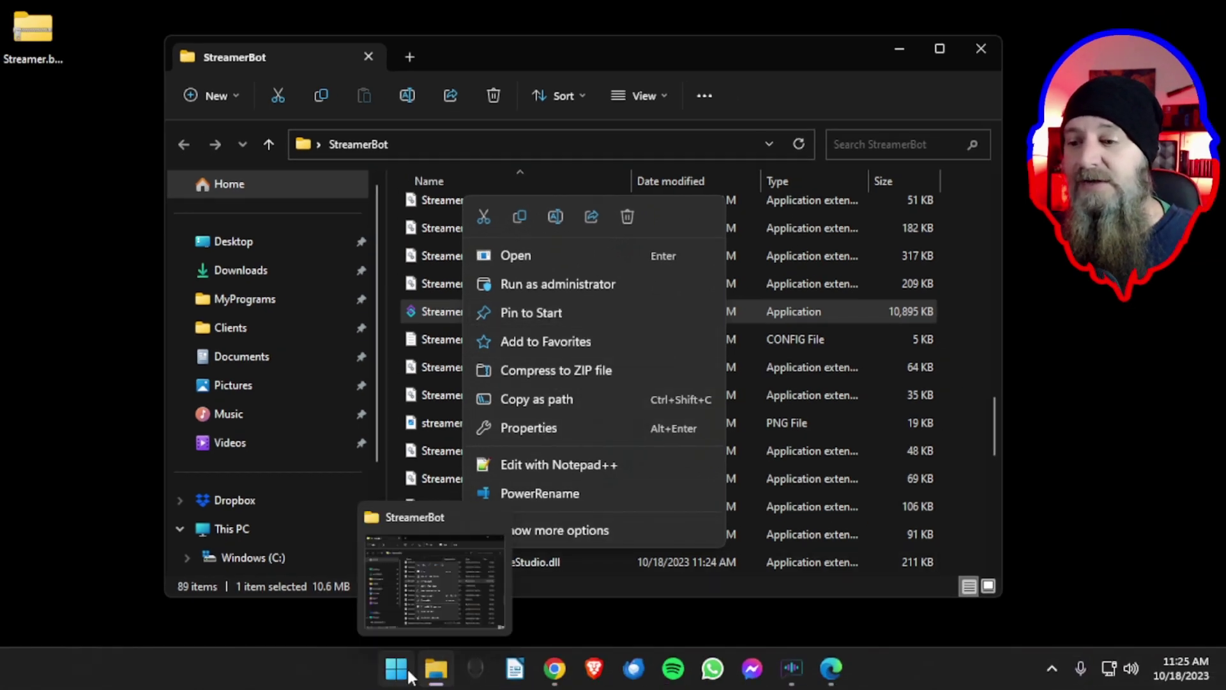
- Check the pinned apps in the Start menu, then launch Streamer.bot
left_click(407, 669)
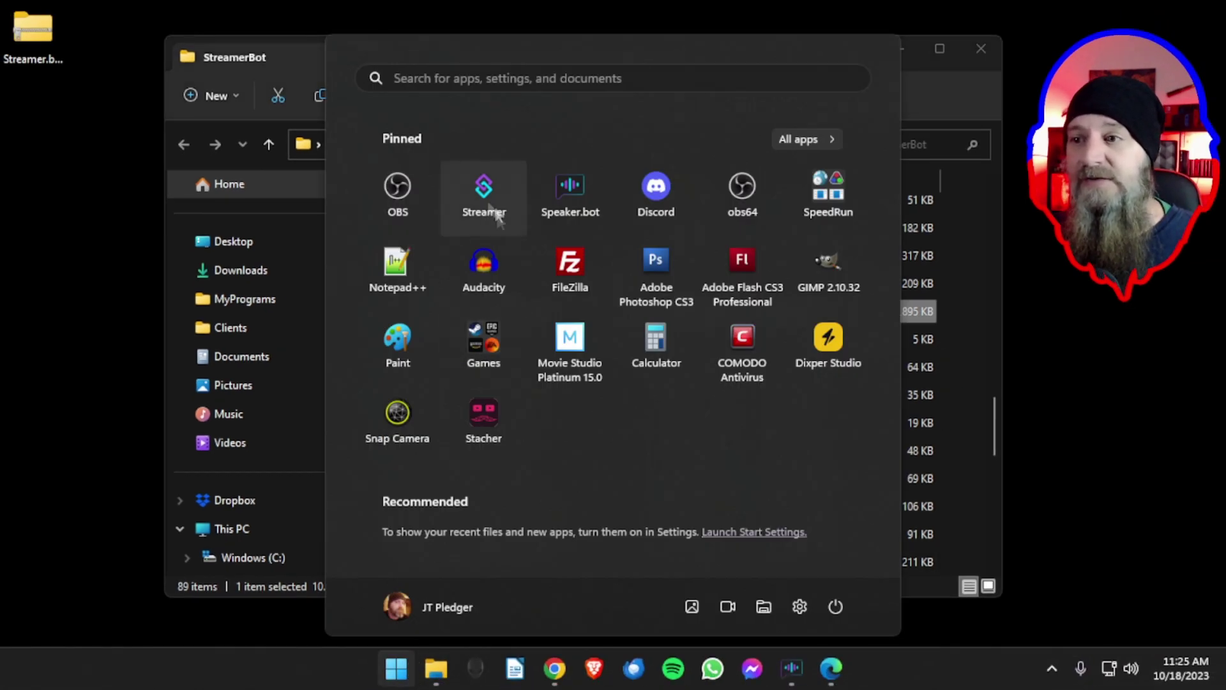
left_click(924, 102)
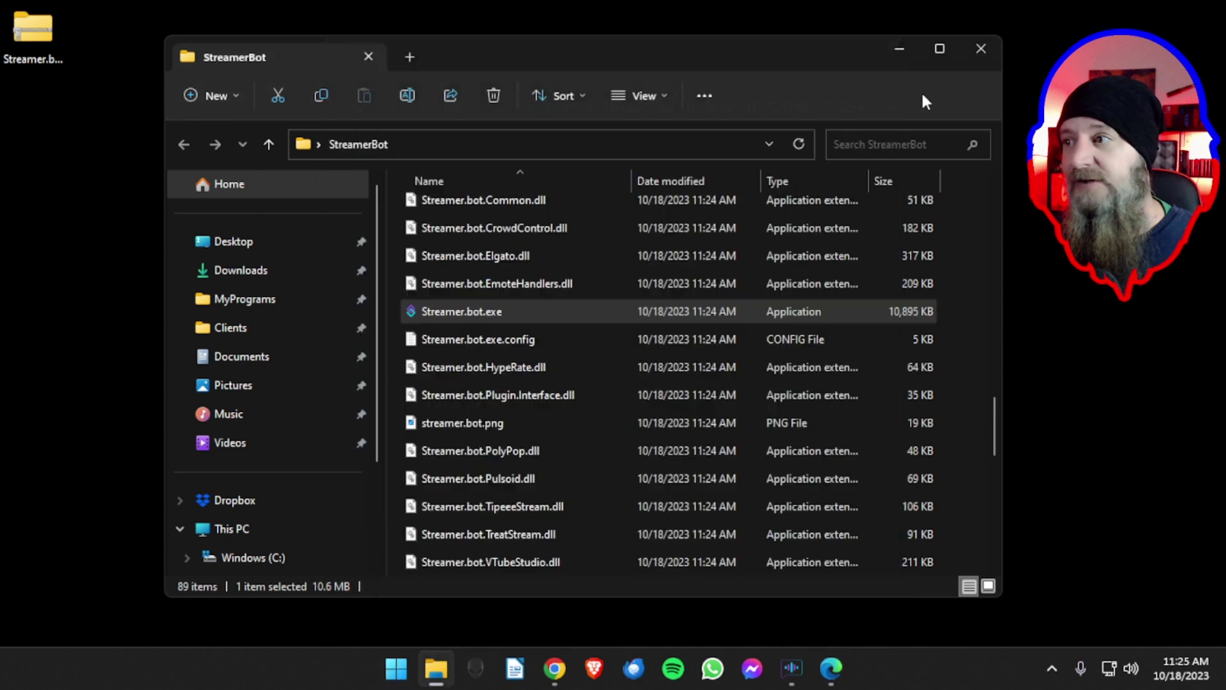
double_click(469, 313)
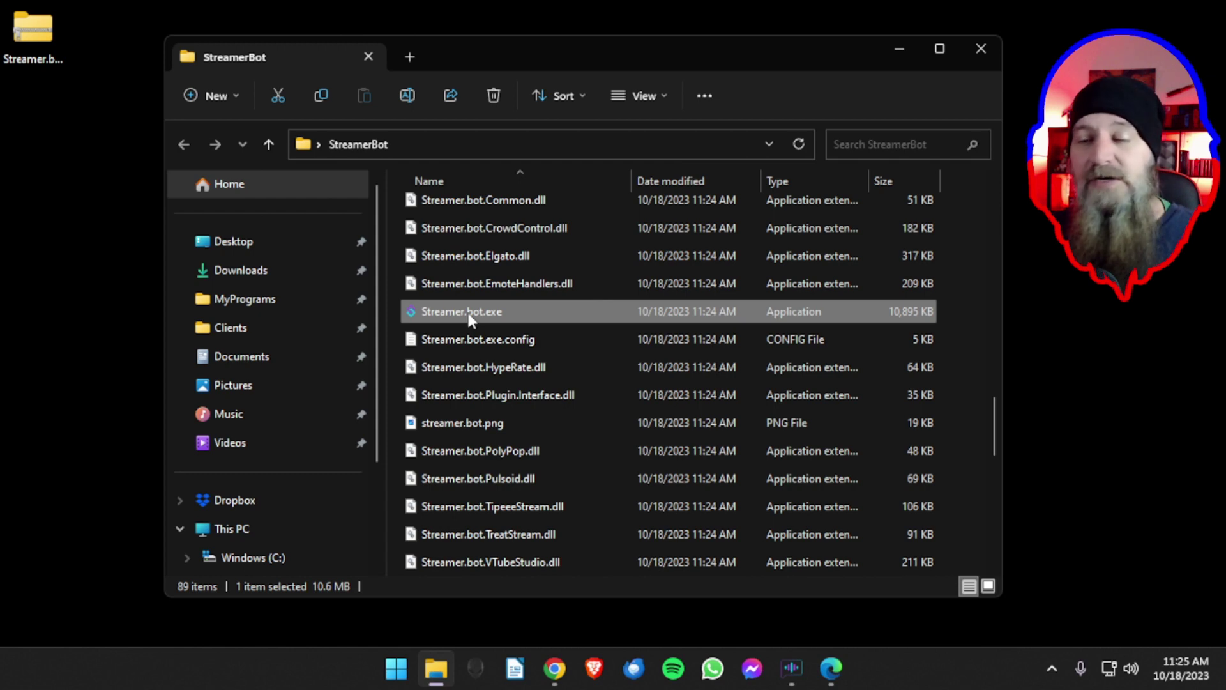
- Read through the Streamer.bot 0.2.1 Important Information notes and close them
scroll(468, 313, "up", 20)
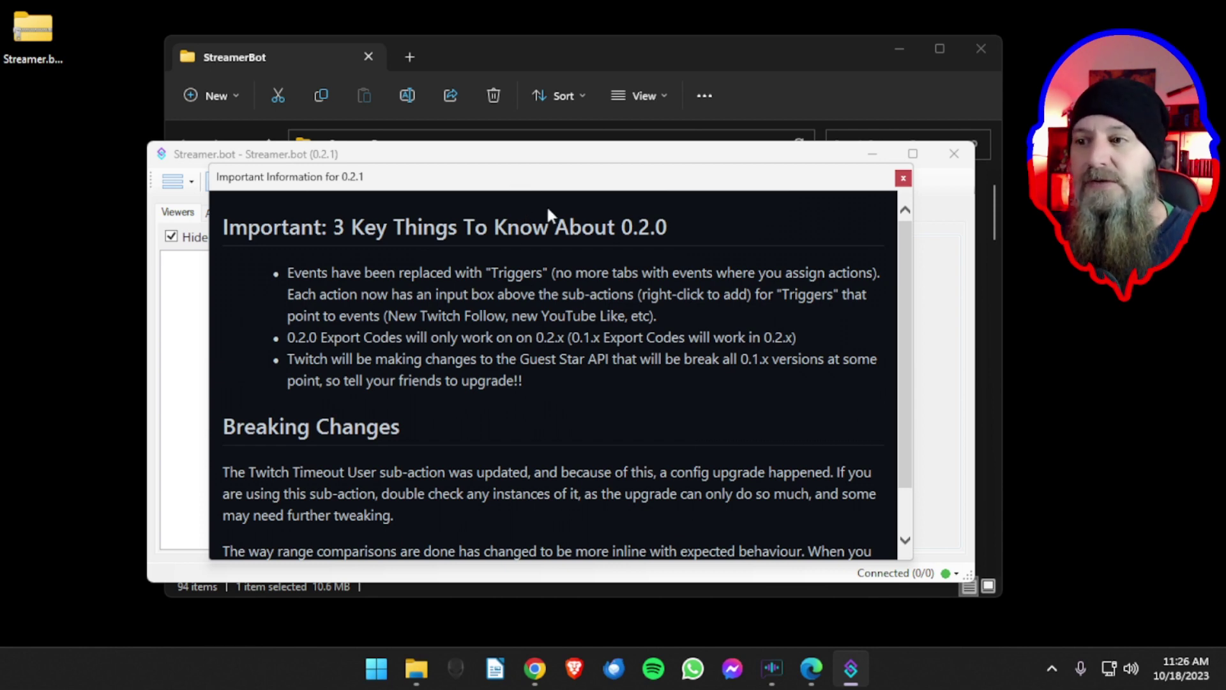
left_click_drag(540, 192, 552, 189)
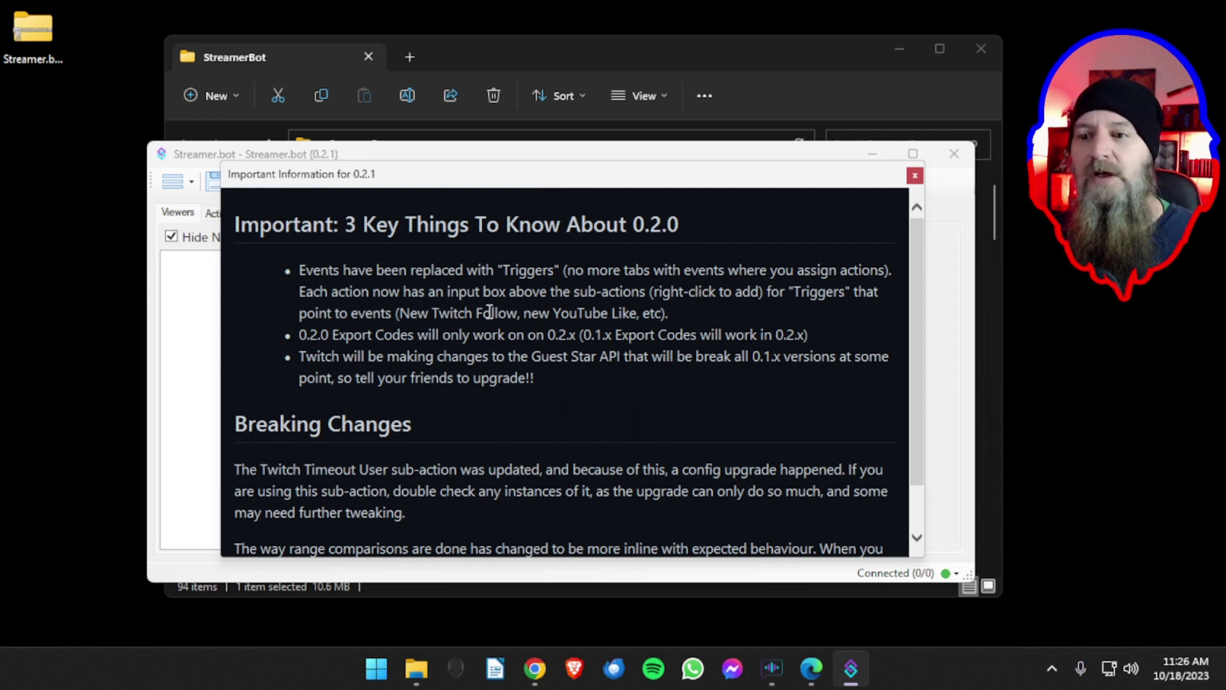
scroll(489, 311, "down", 1)
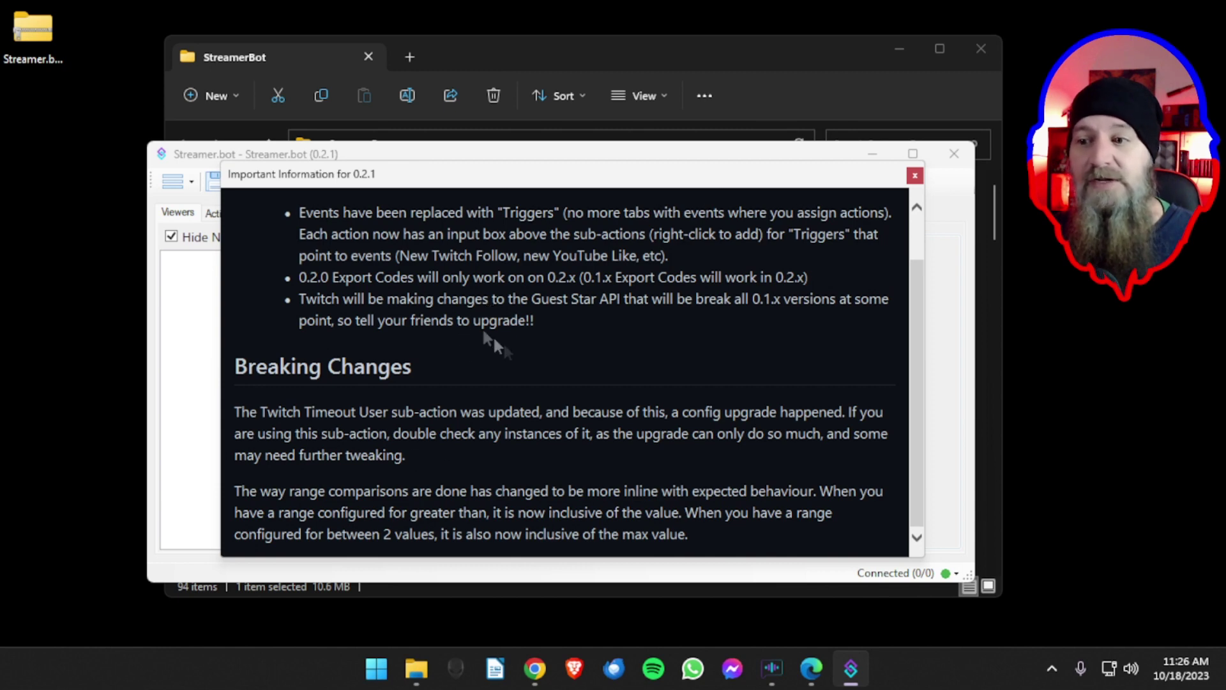
scroll(512, 352, "up", 1)
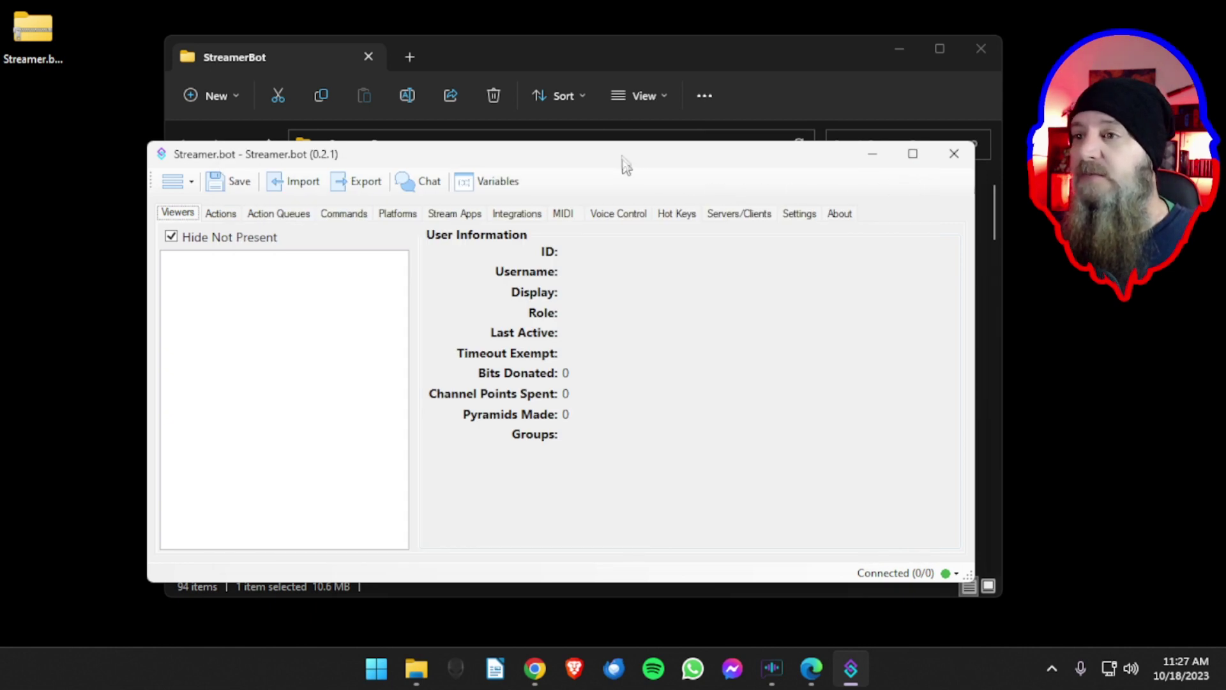
left_click_drag(630, 165, 625, 137)
- Maximize the Streamer.bot main window so the Viewers page fills the screen
double_click(624, 137)
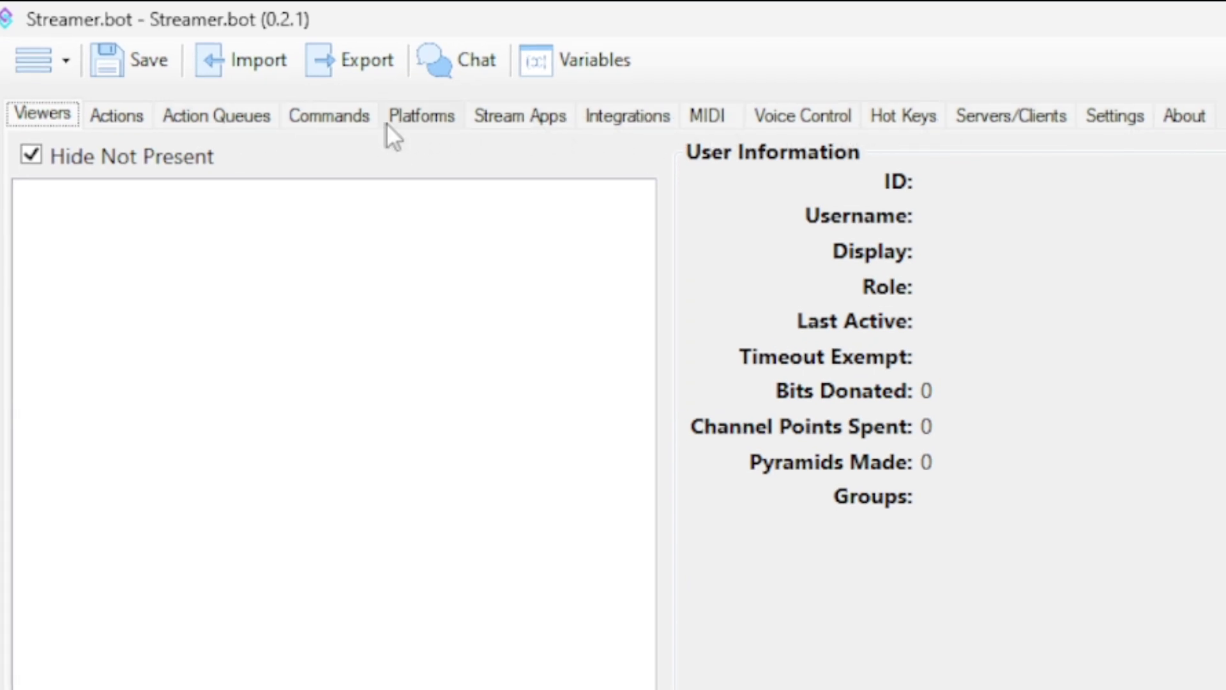
- Browse the YouTube and Twitch platform settings, then log in the Twitch broadcaster account
left_click(412, 122)
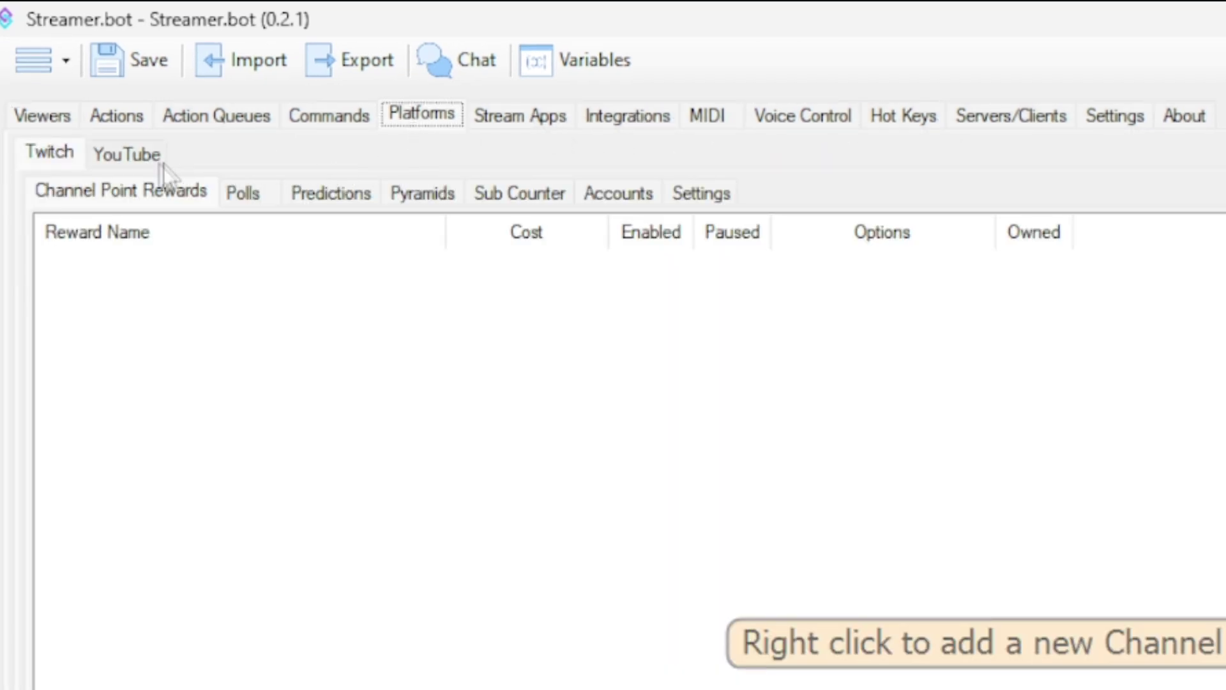
left_click(96, 161)
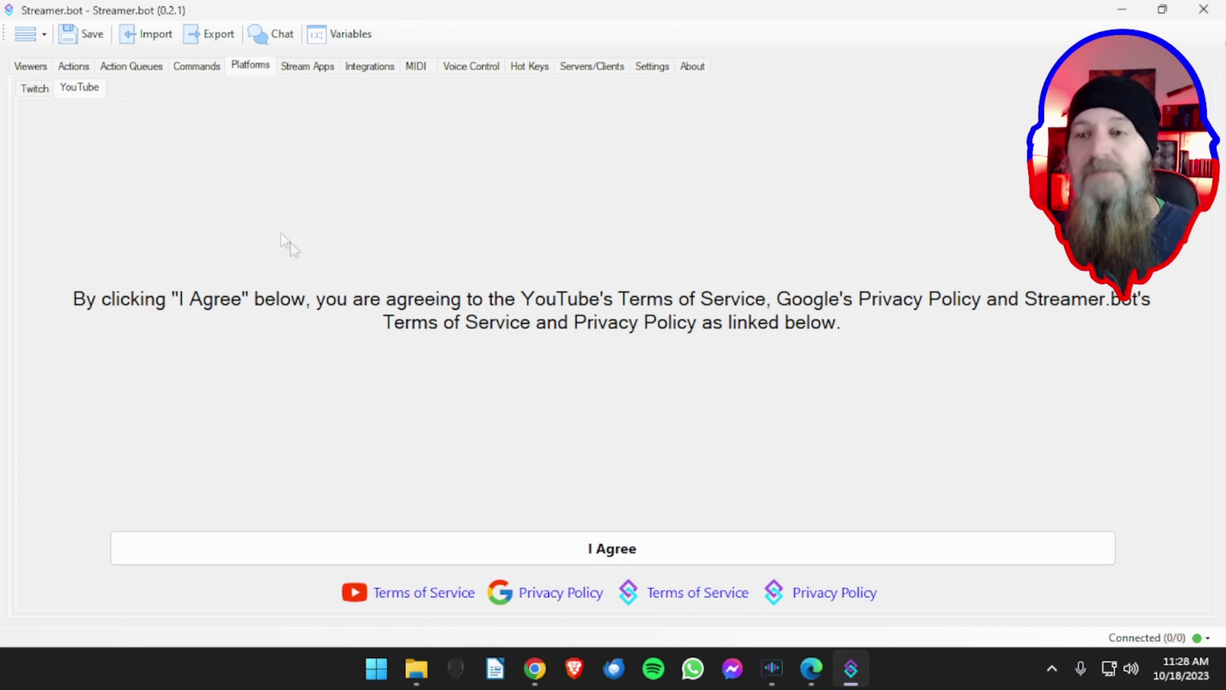
left_click(35, 89)
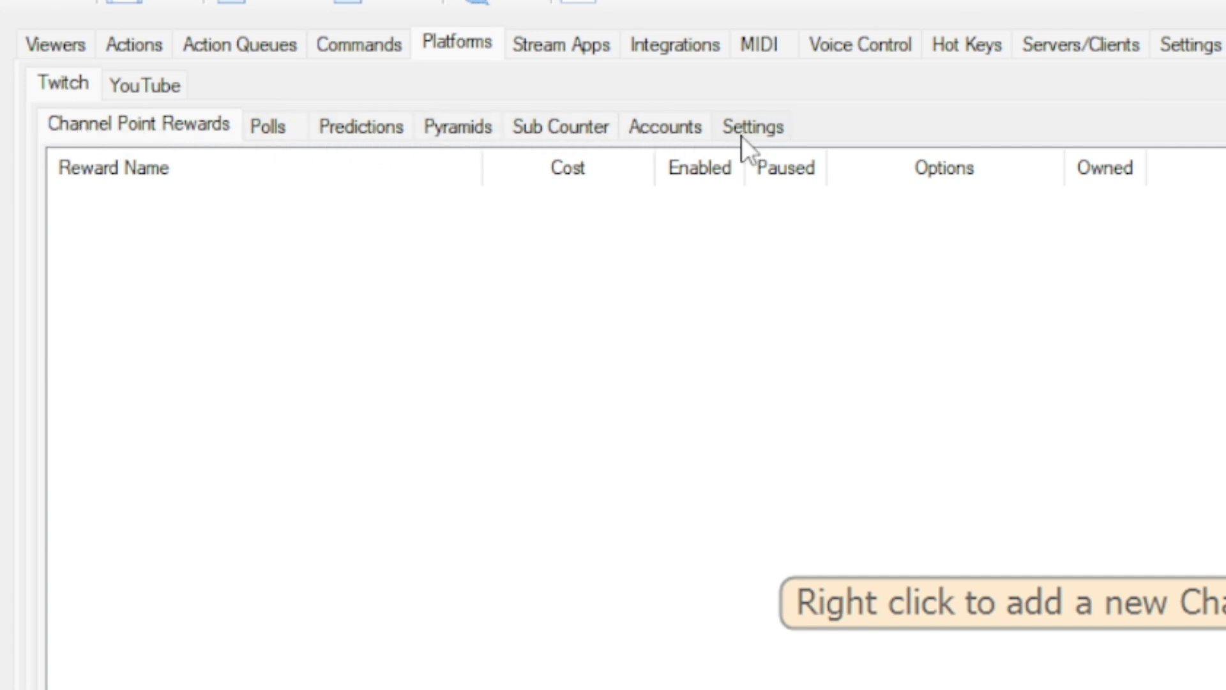
left_click(655, 135)
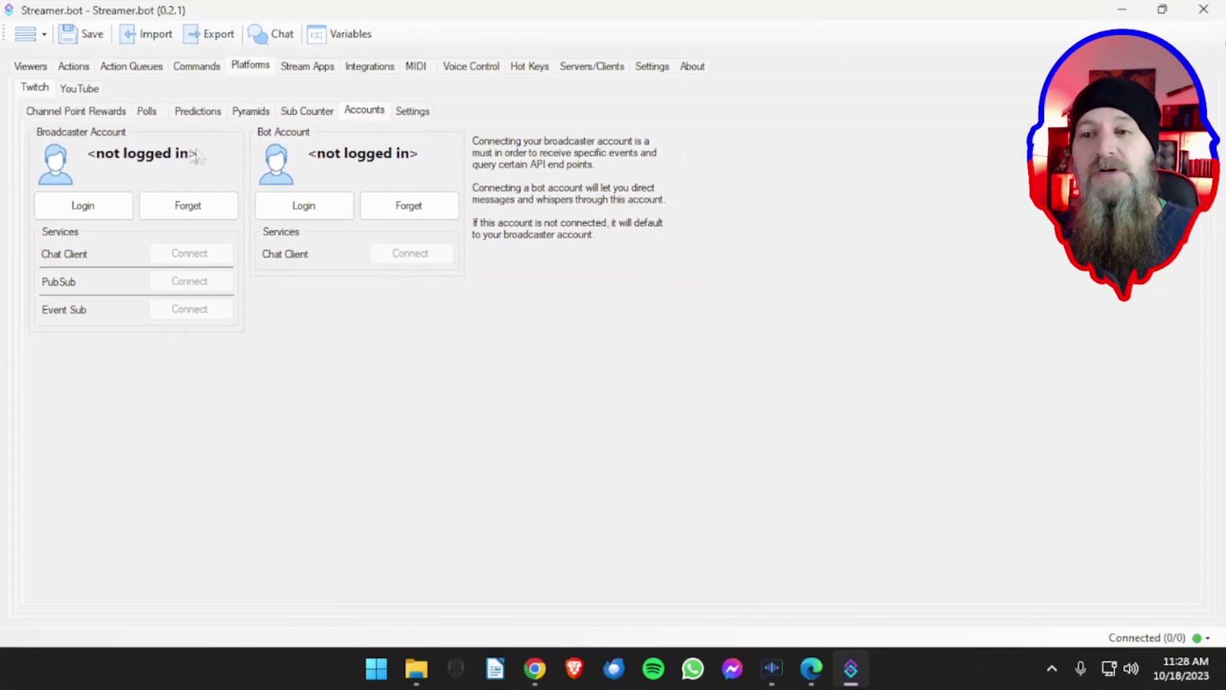
left_click(92, 207)
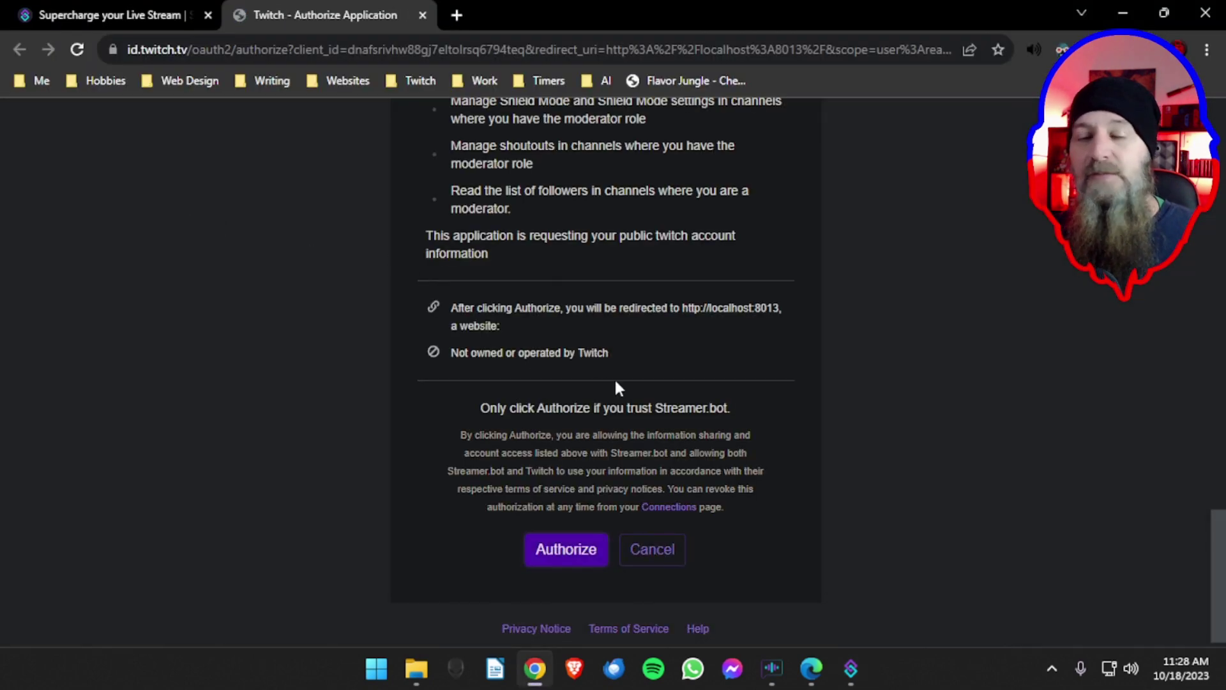
- Authorize Streamer.bot for the Twitch broadcaster account and close the confirmation tab
scroll(617, 383, "up", 15)
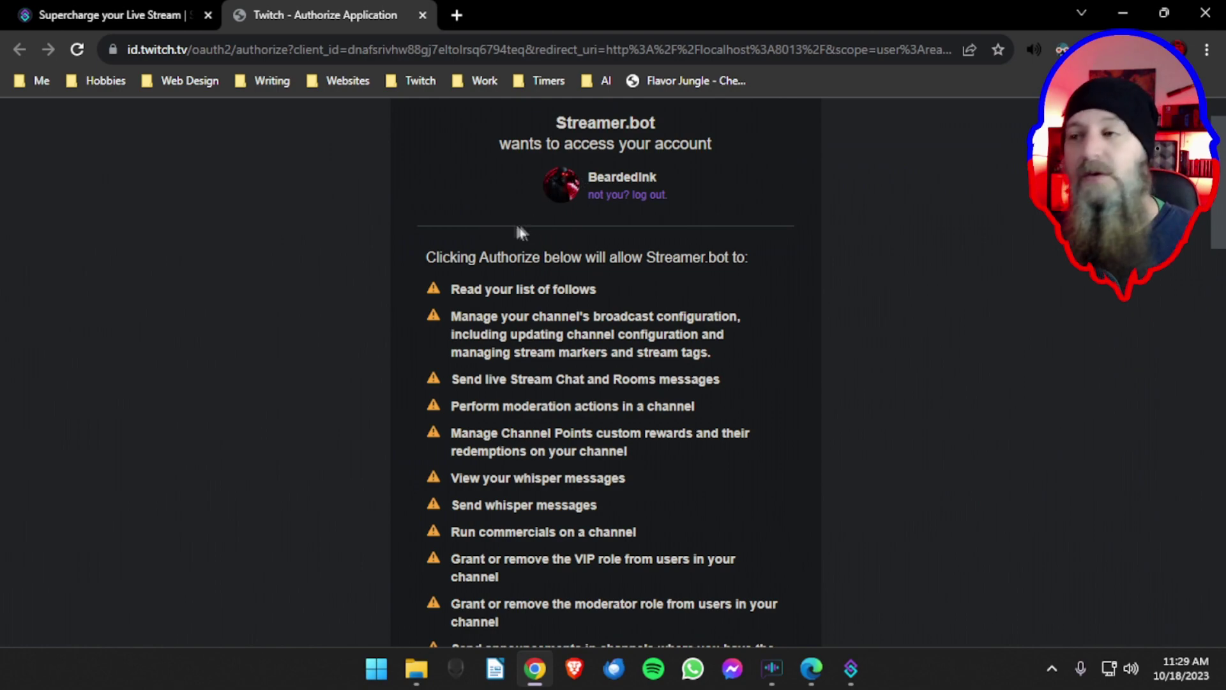
scroll(571, 218, "down", 15)
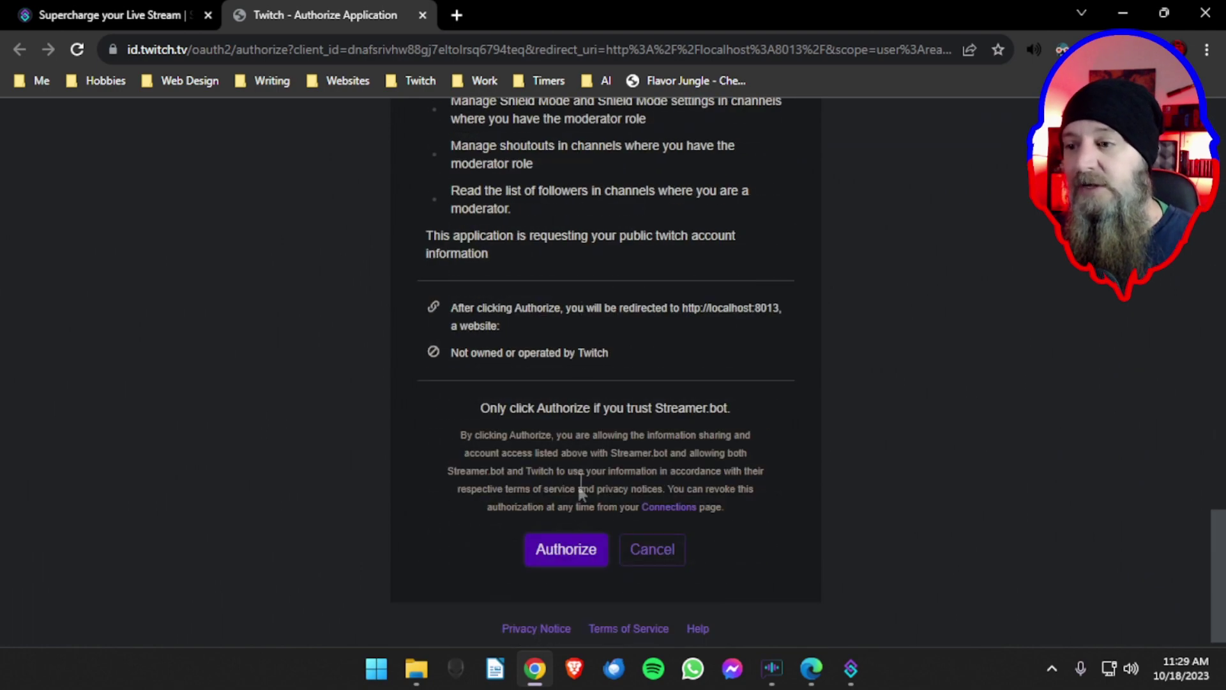
left_click(566, 550)
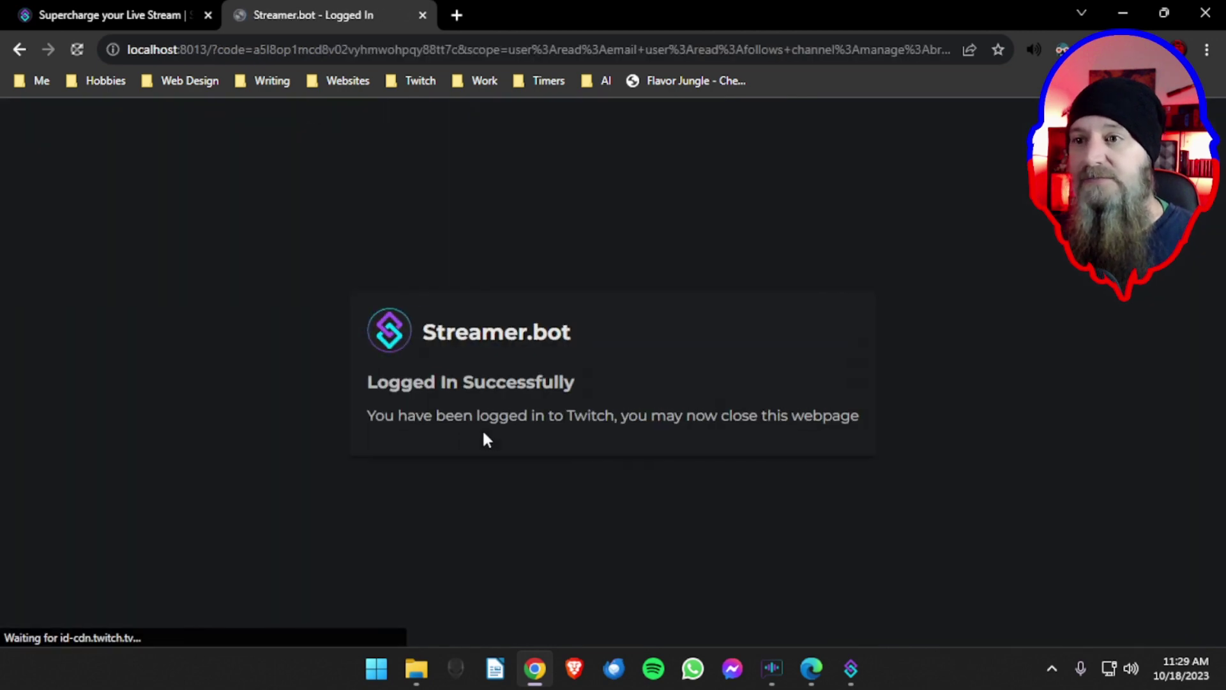
left_click(421, 16)
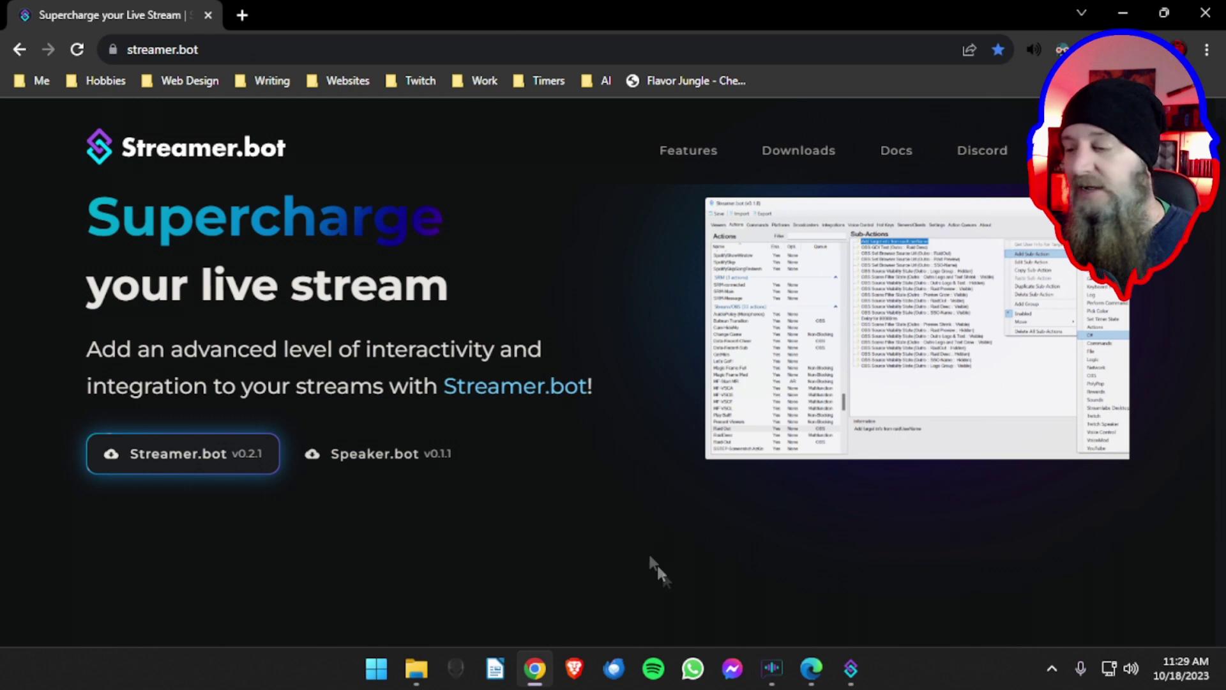
- Verify Twitch (Broadcaster) shows connected in the status list, then begin the bot account login
left_click(851, 668)
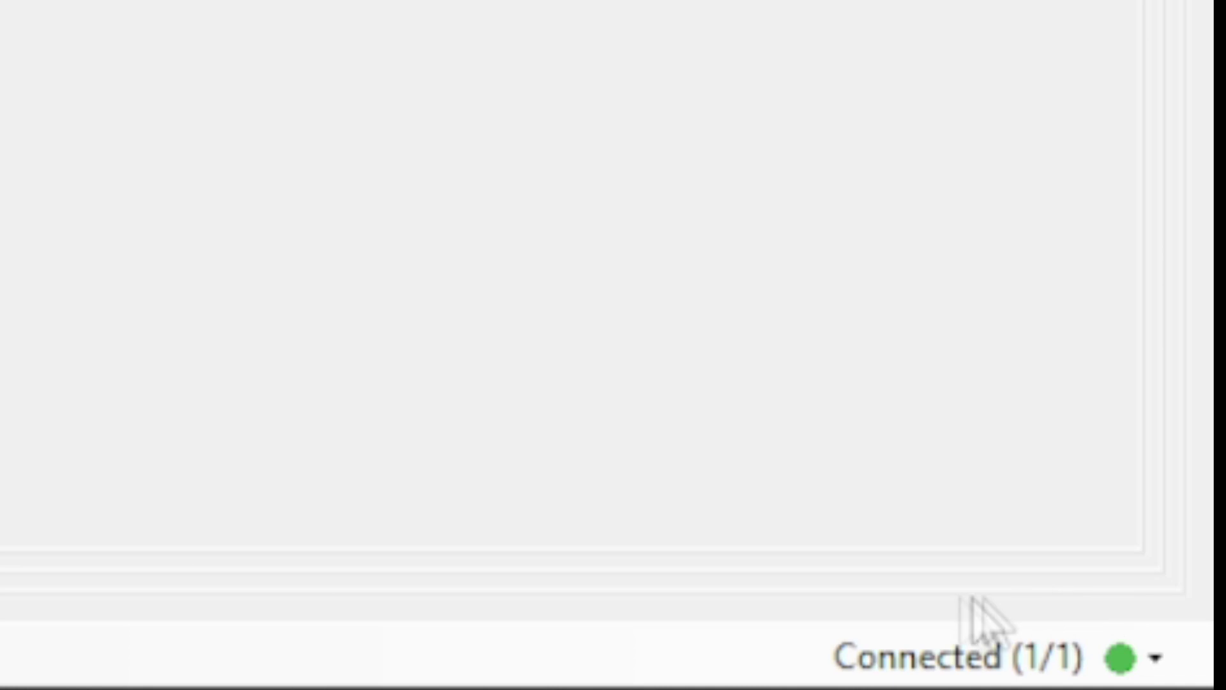
left_click(1159, 658)
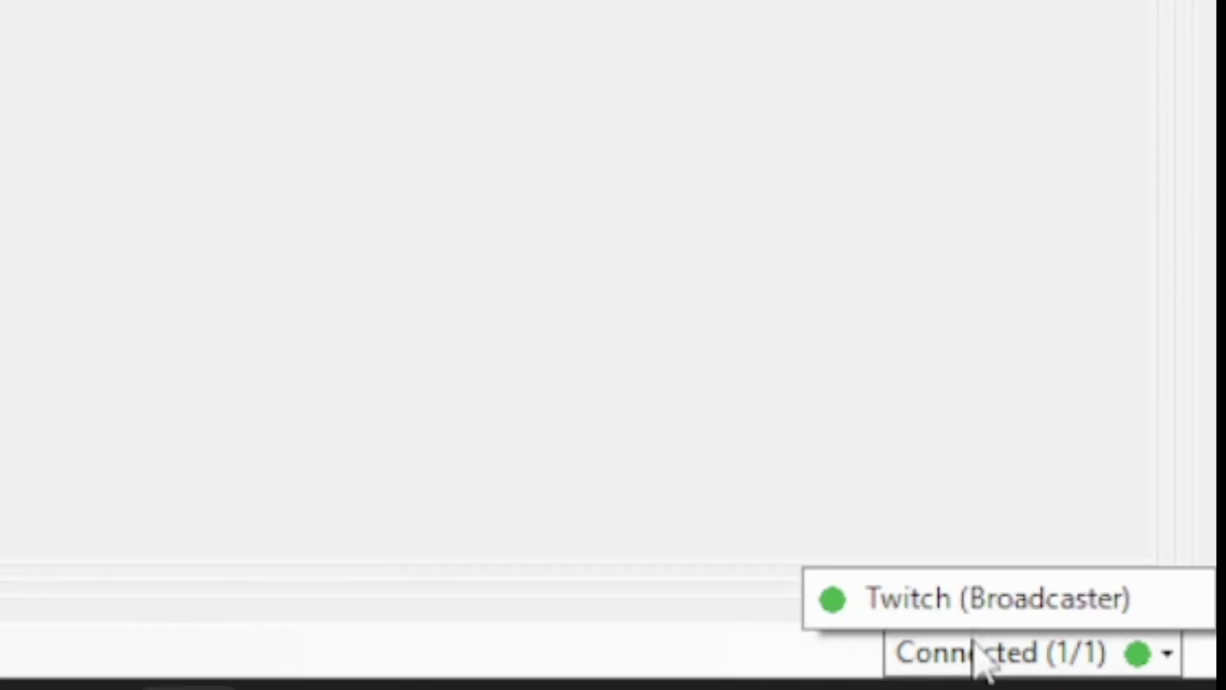
left_click(864, 510)
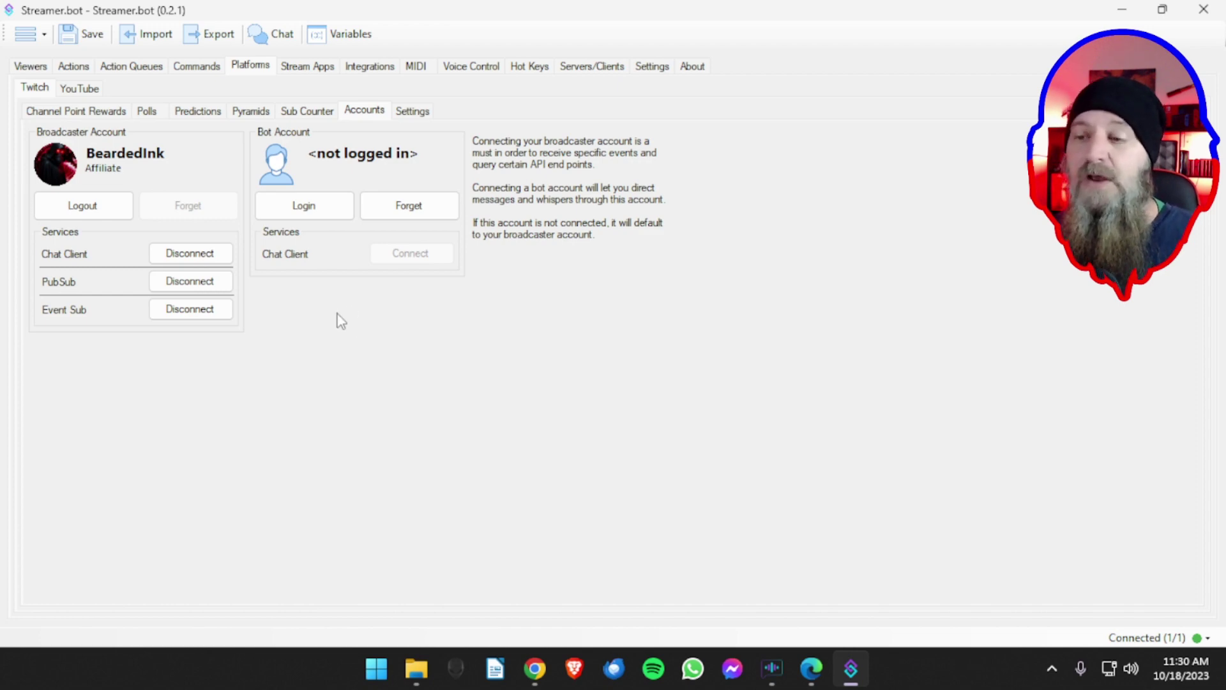
left_click(304, 205)
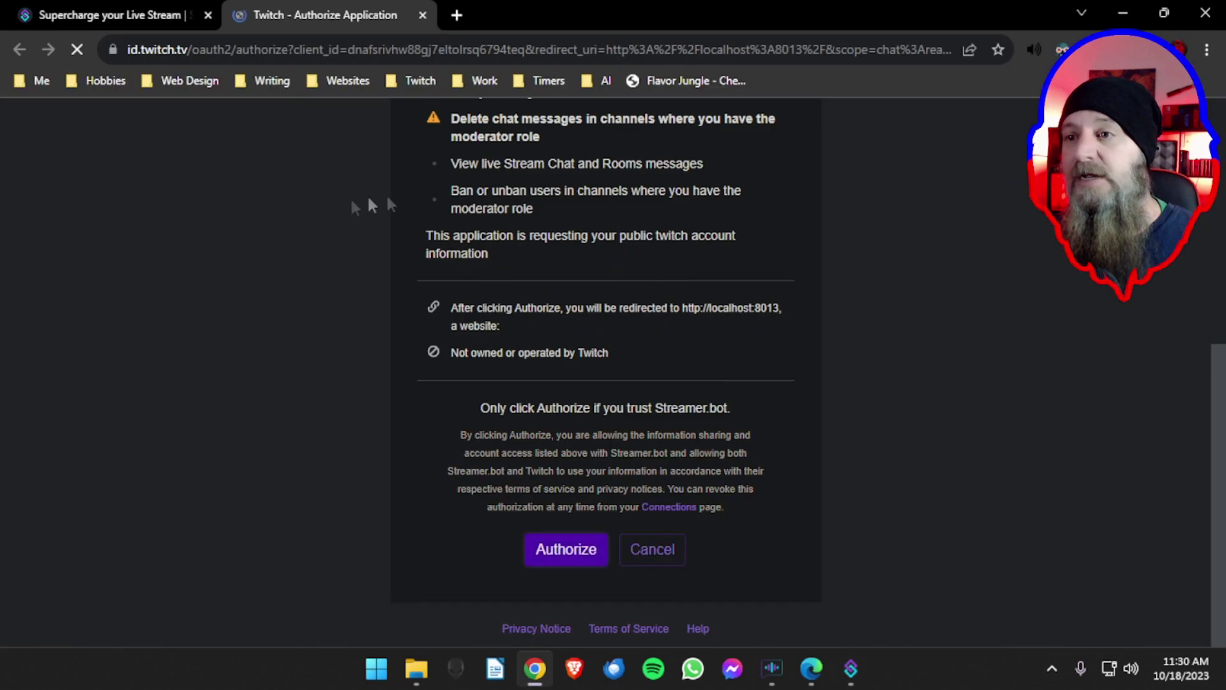
- Copy the Twitch authorization page address from Chrome and open it in Microsoft Edge
left_click(428, 50)
right_click(427, 54)
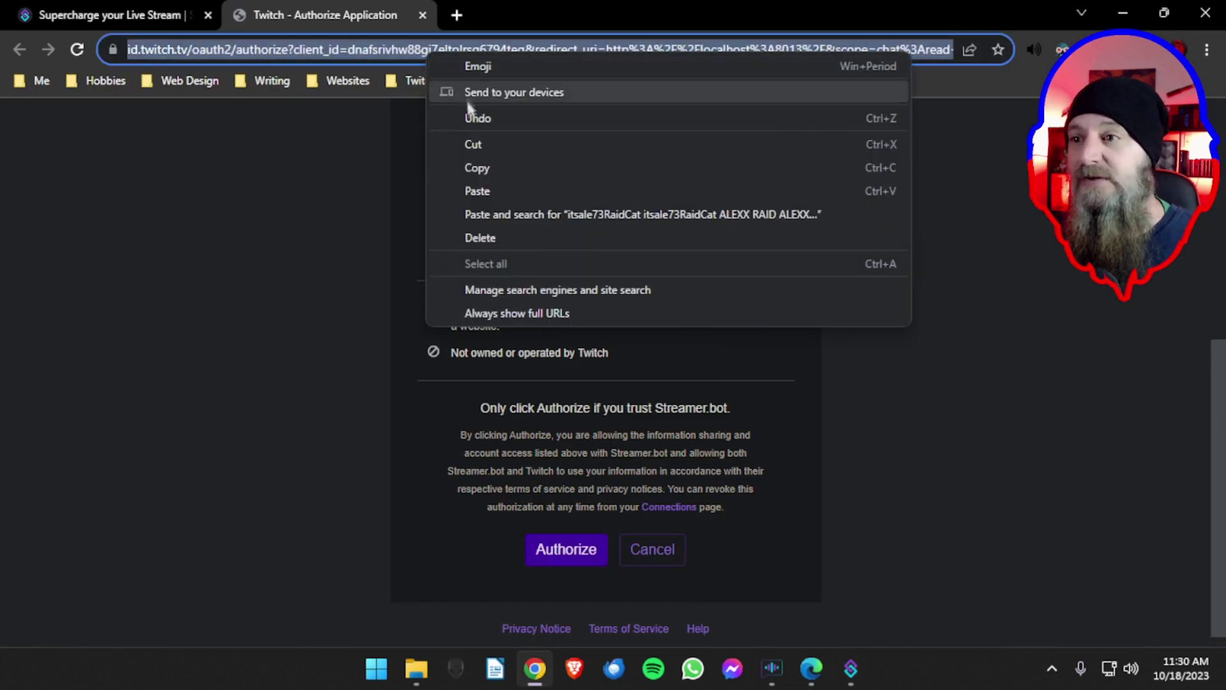
left_click(484, 169)
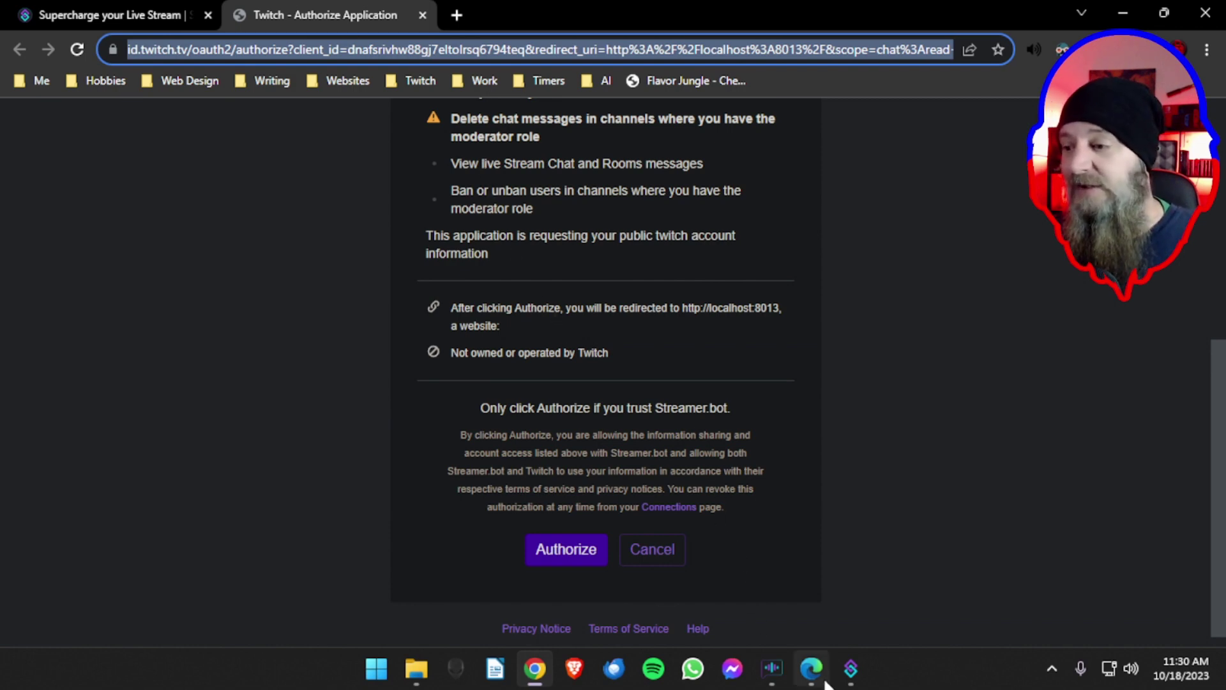
left_click(811, 671)
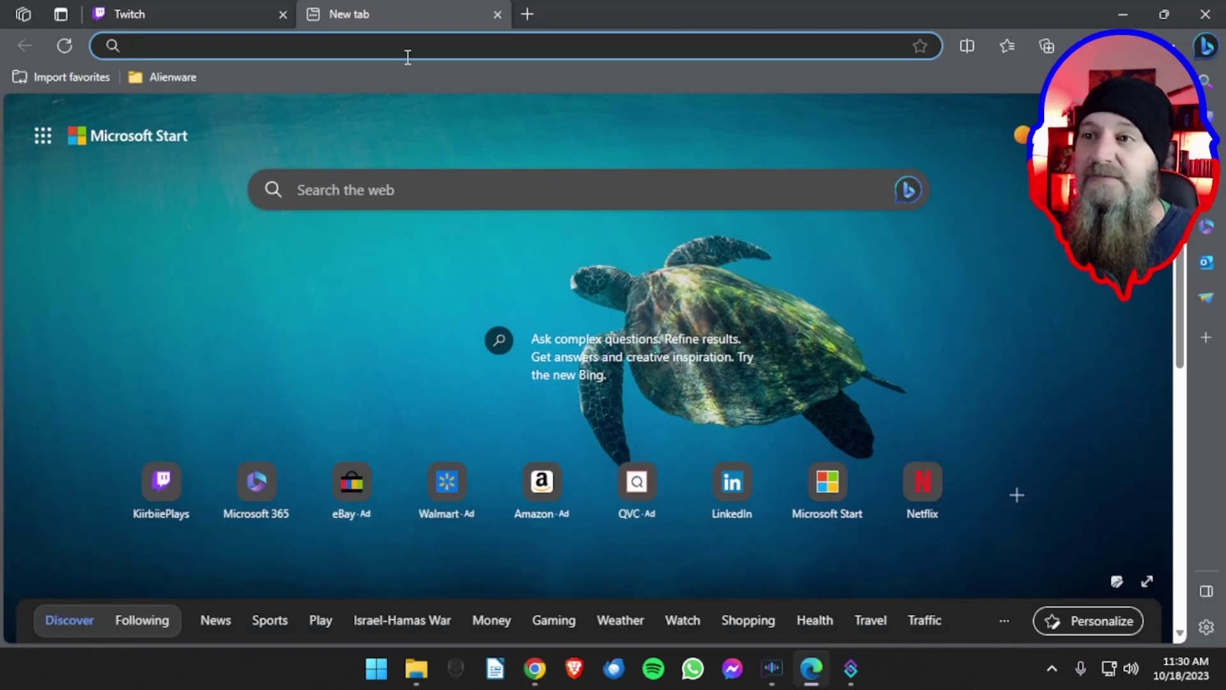
right_click(405, 51)
left_click(451, 281)
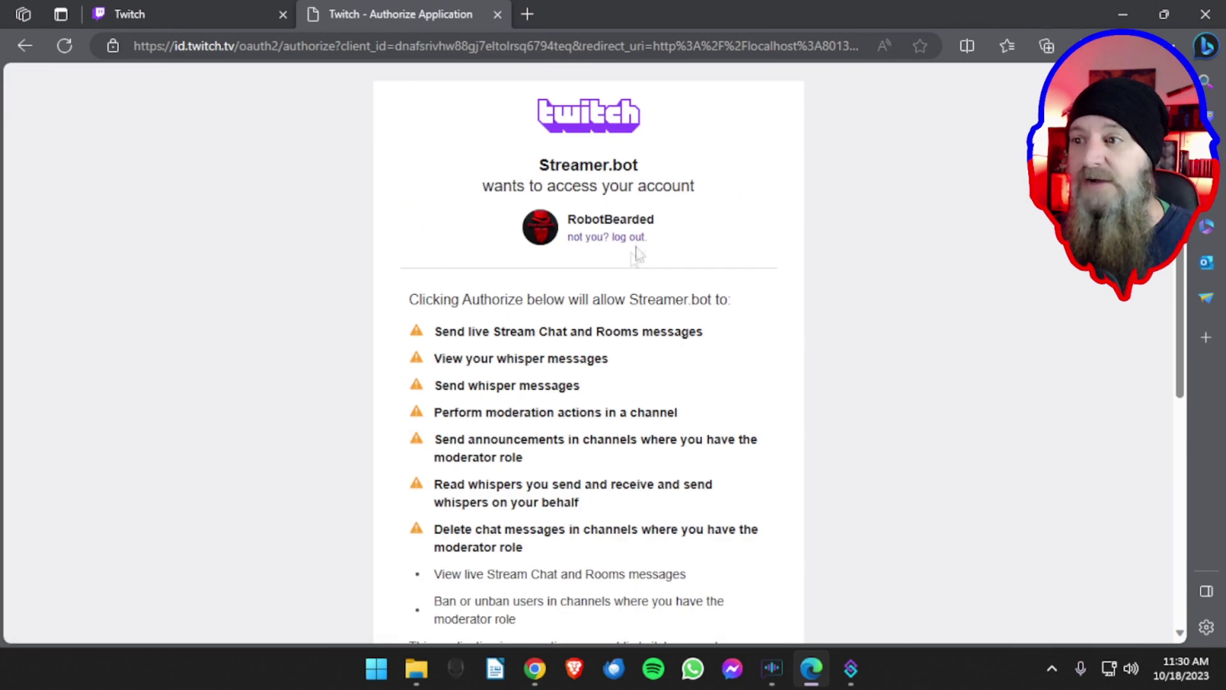
- Authorize Streamer.bot for the bot account and close Chrome's leftover authorization tab
scroll(665, 324, "down", 7)
left_click(558, 545)
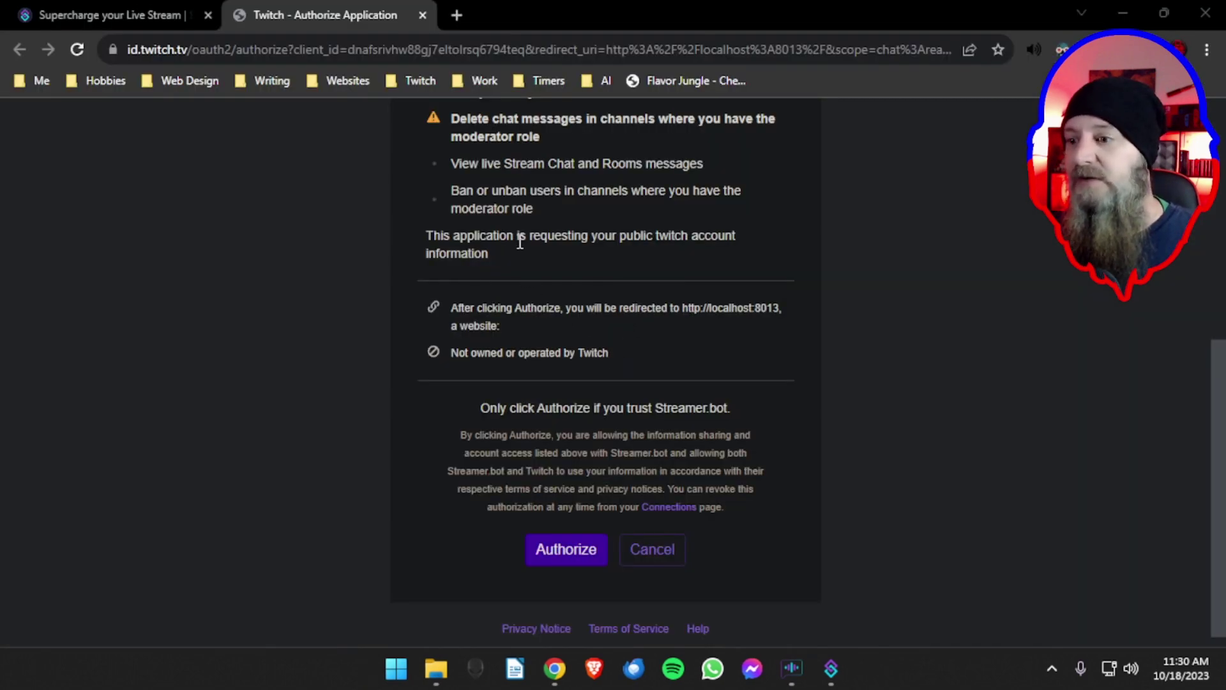
left_click(422, 15)
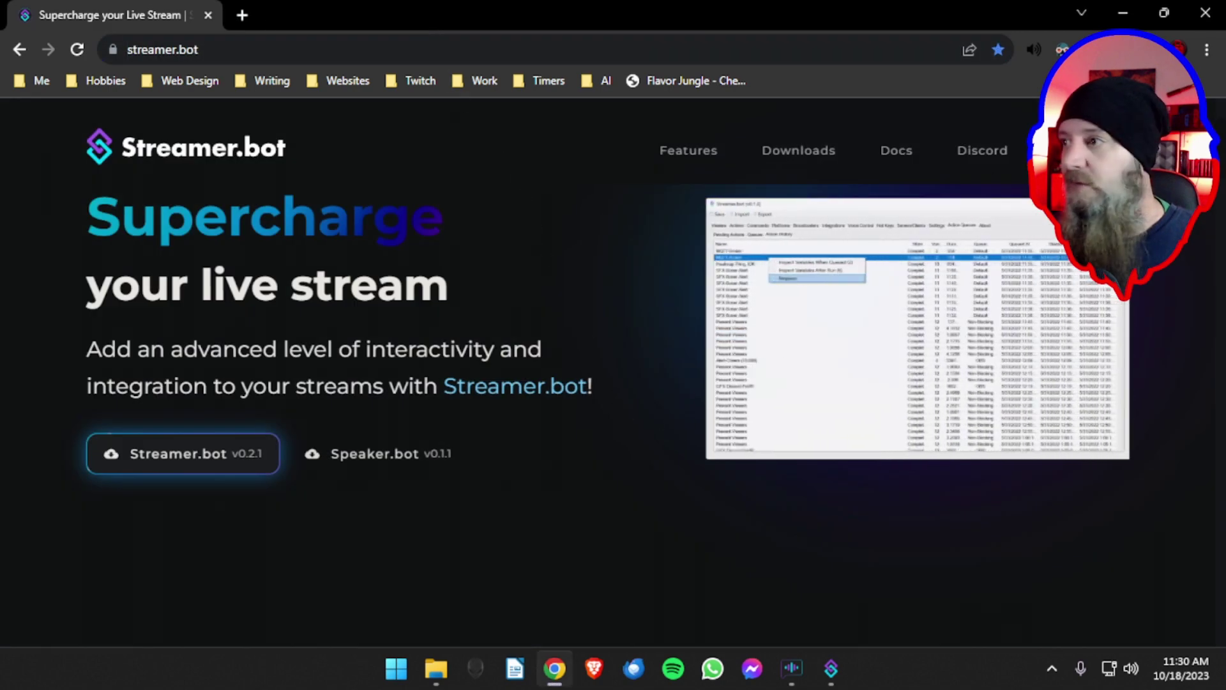
- Confirm both Twitch accounts are connected (2/2) and show the Stream Apps OBS connections page
left_click(1122, 12)
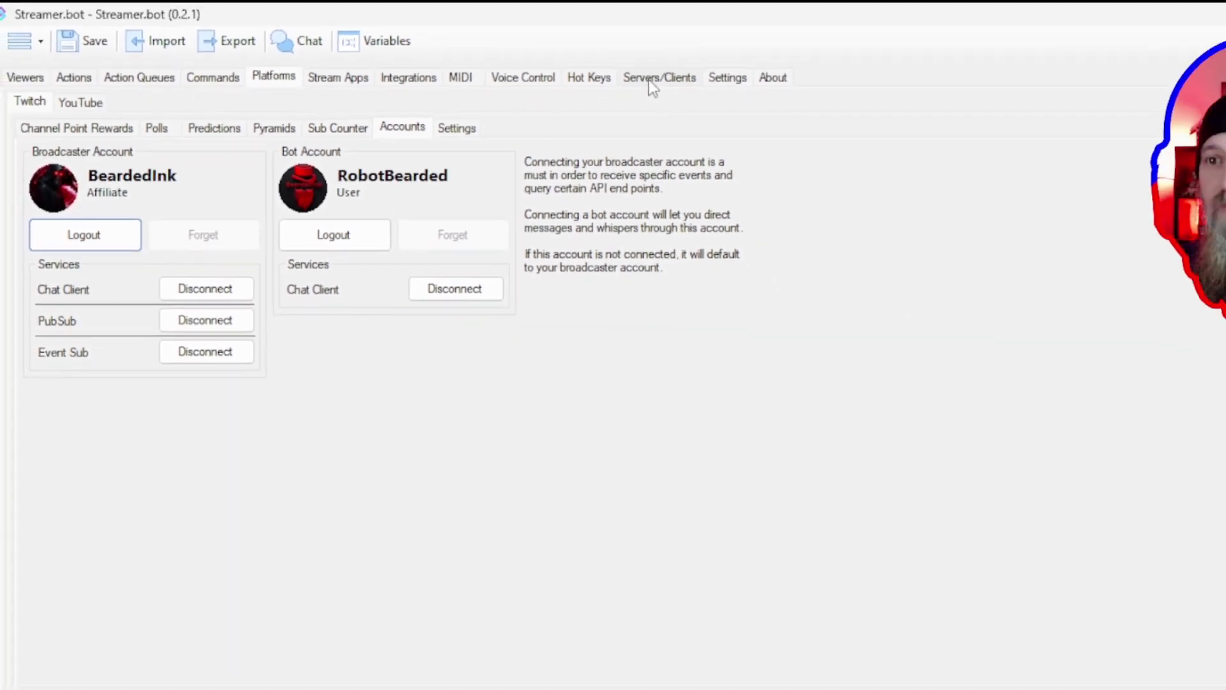
left_click(519, 143)
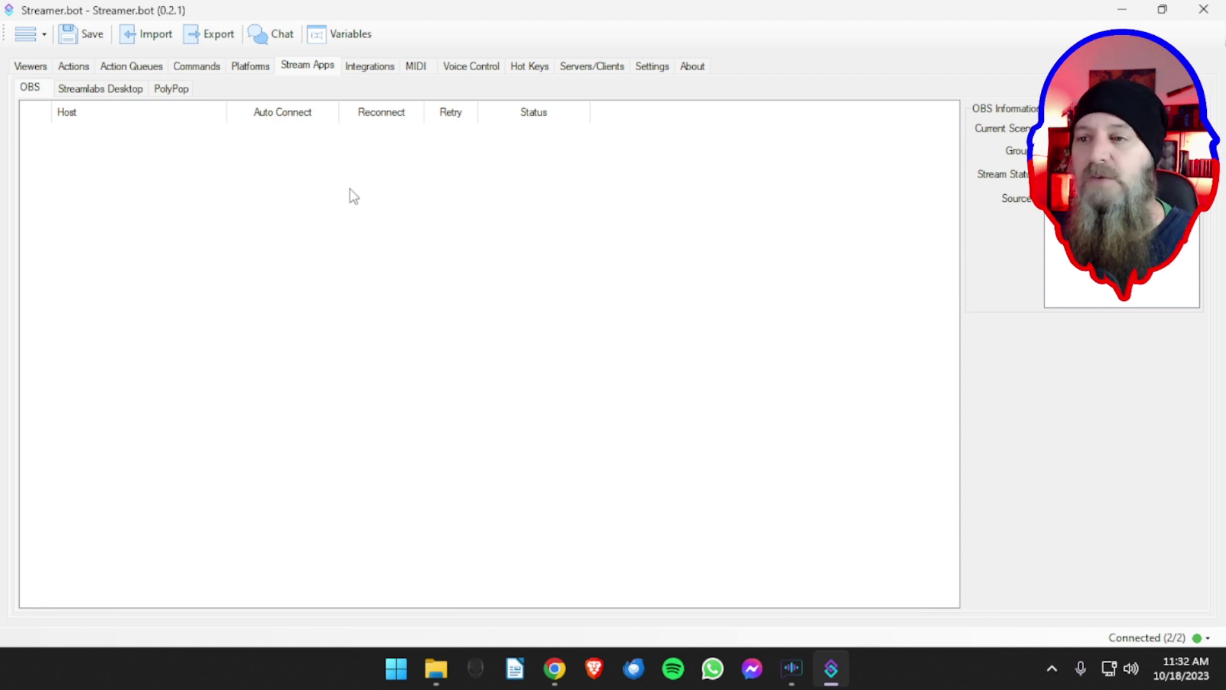
- Add a new OBS connection named 'OBS'
right_click(337, 173)
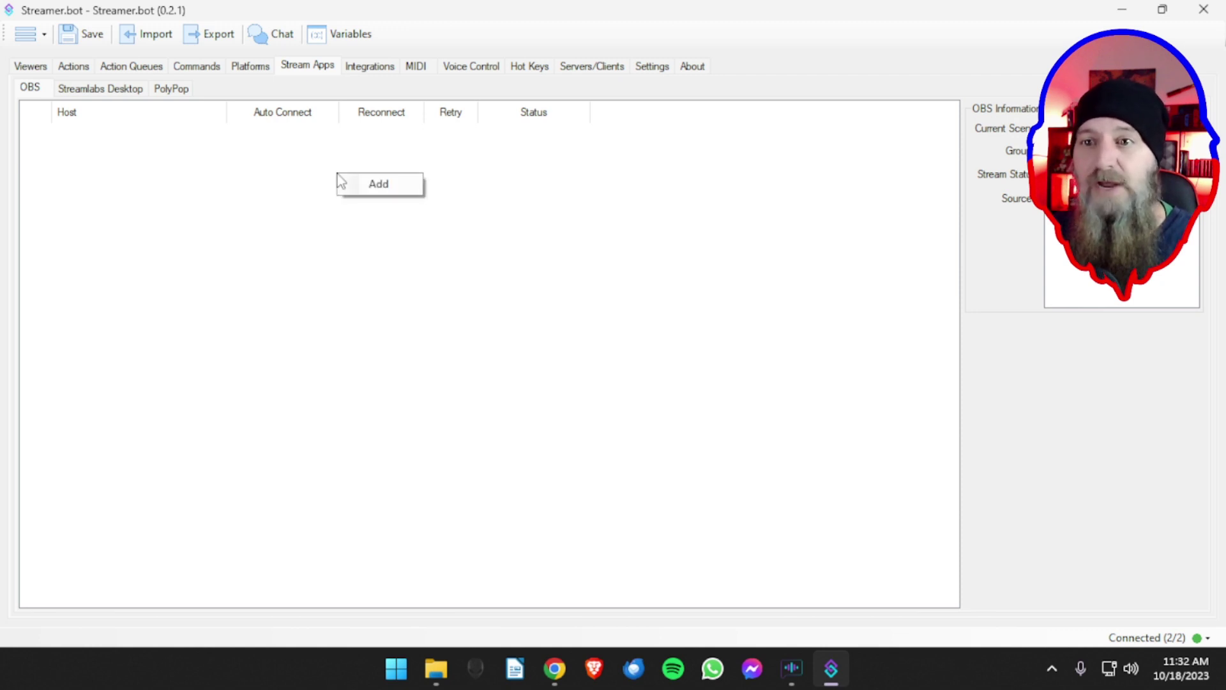
right_click(159, 263)
right_click(610, 273)
right_click(368, 168)
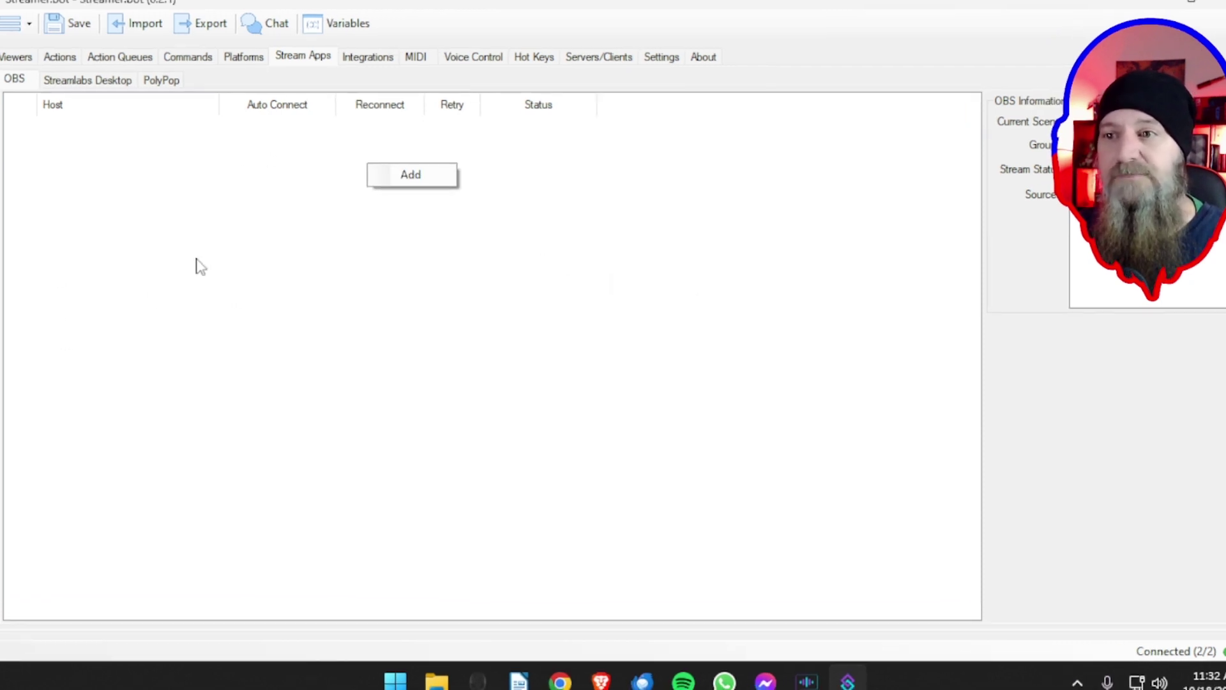
right_click(218, 184)
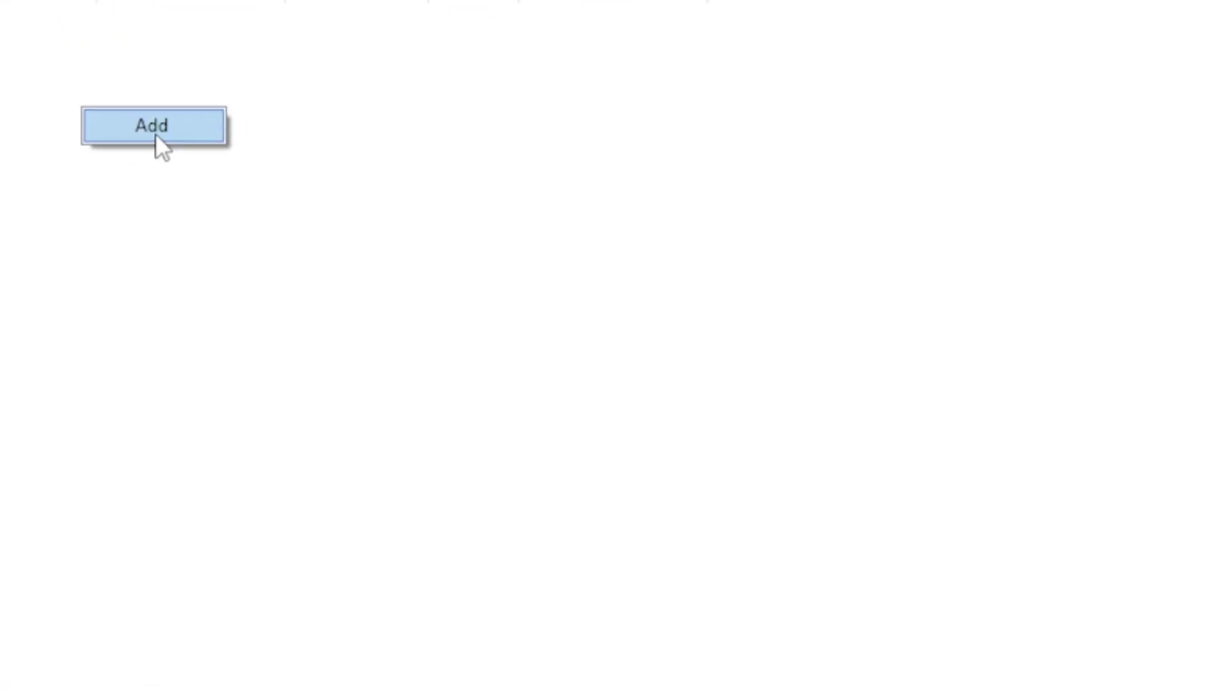
left_click(155, 135)
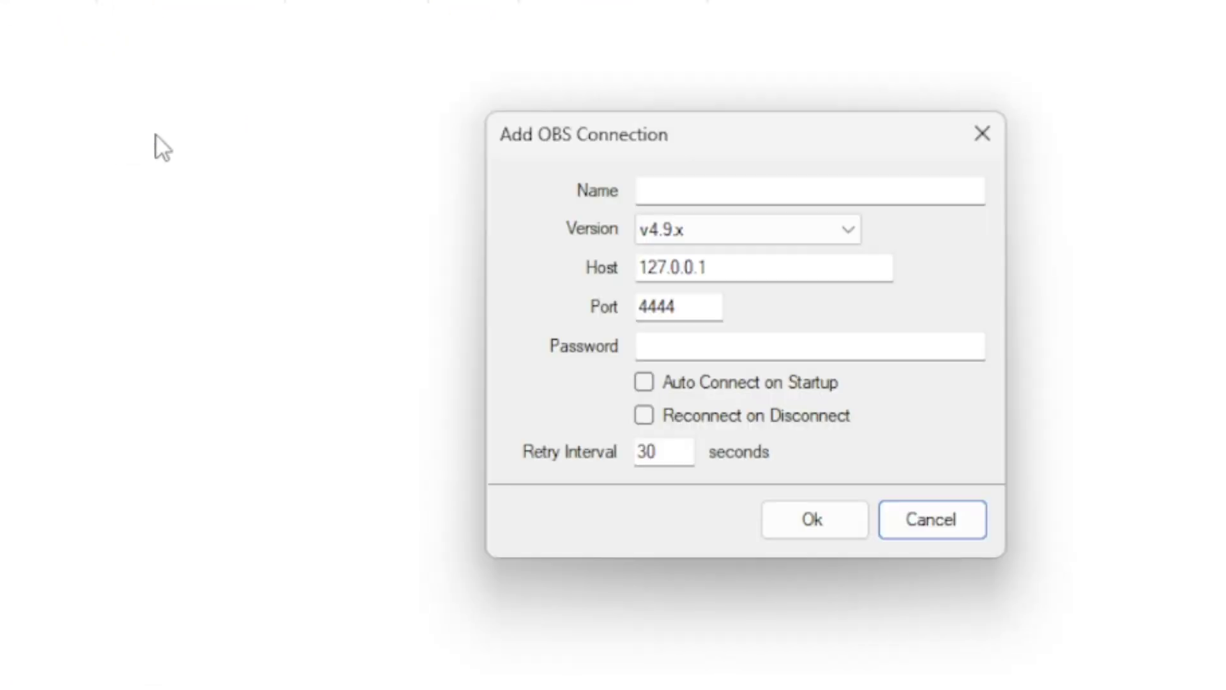
left_click(753, 193)
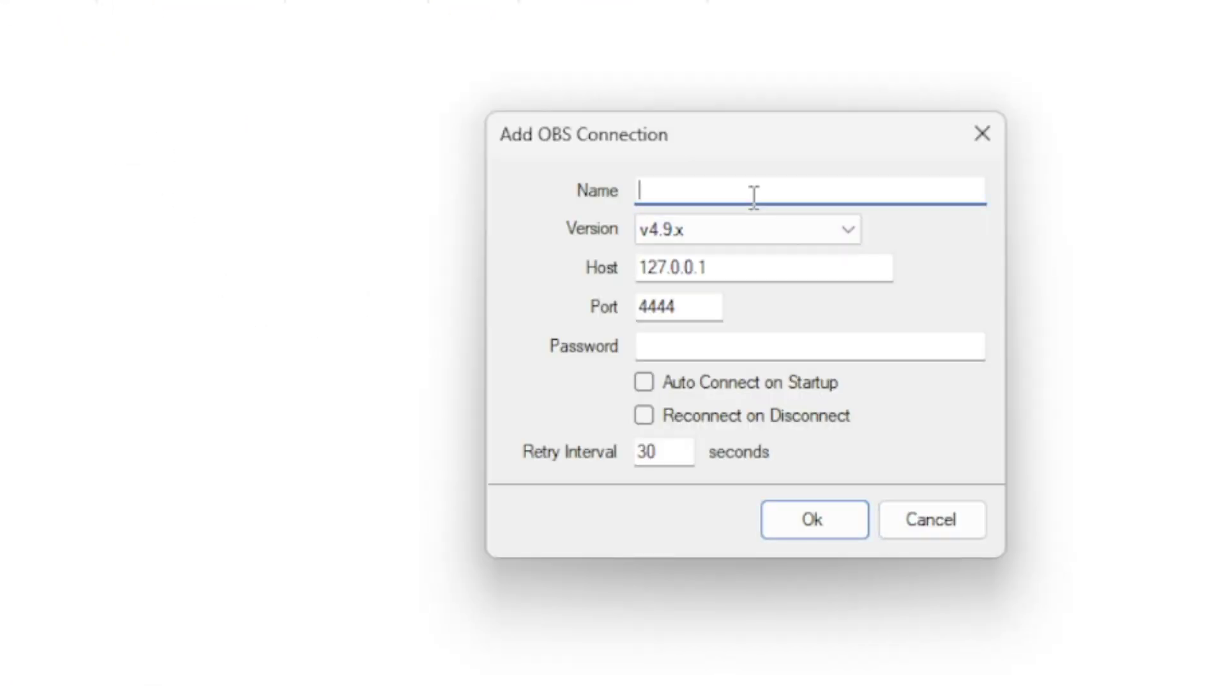
type("OBS")
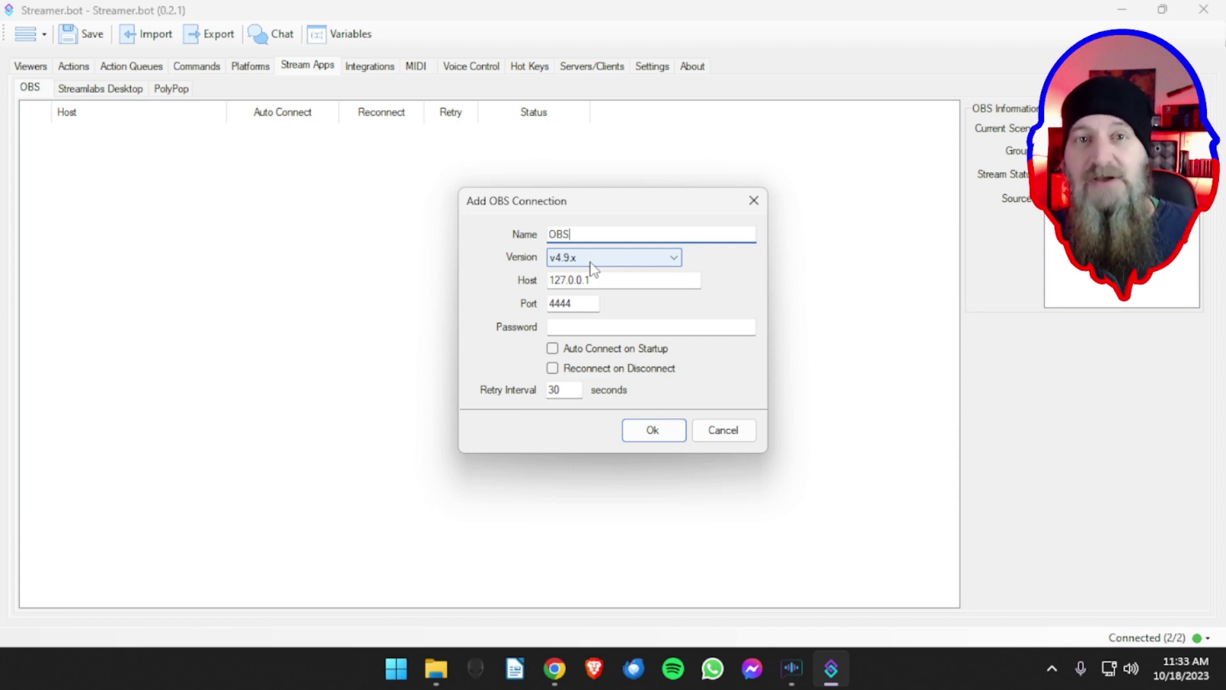
- Set the connection's OBS version to v5.x and bring the OBS window onto the screen
left_click(590, 261)
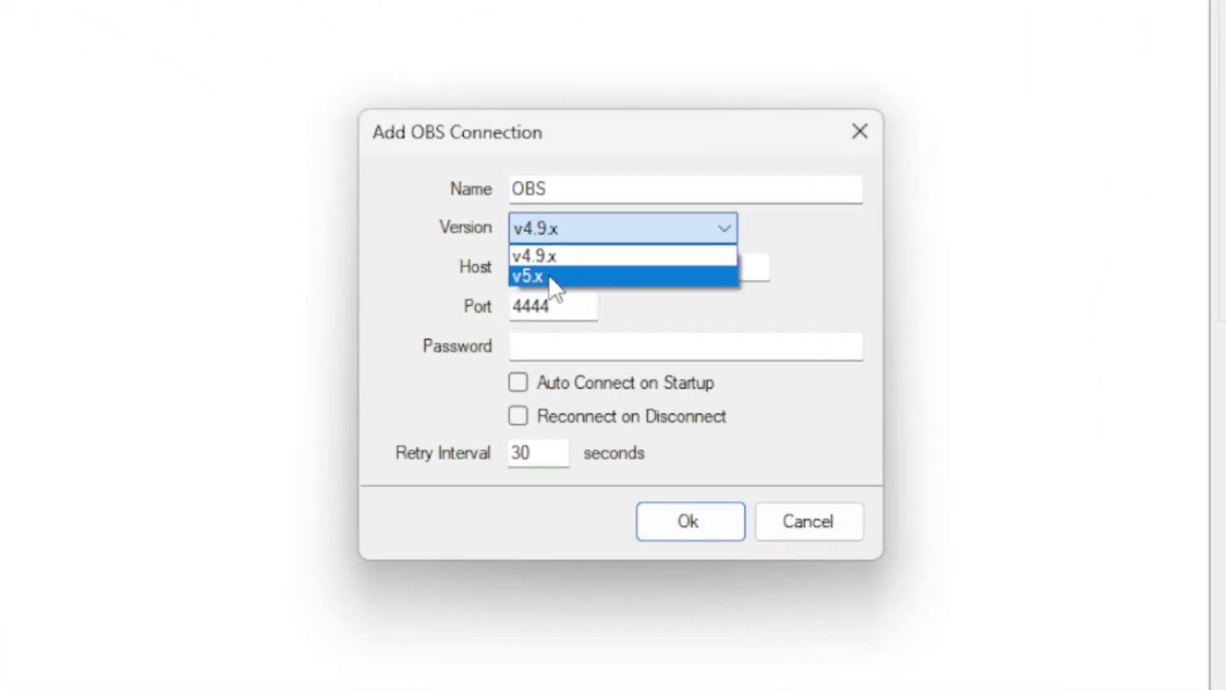
left_click(570, 286)
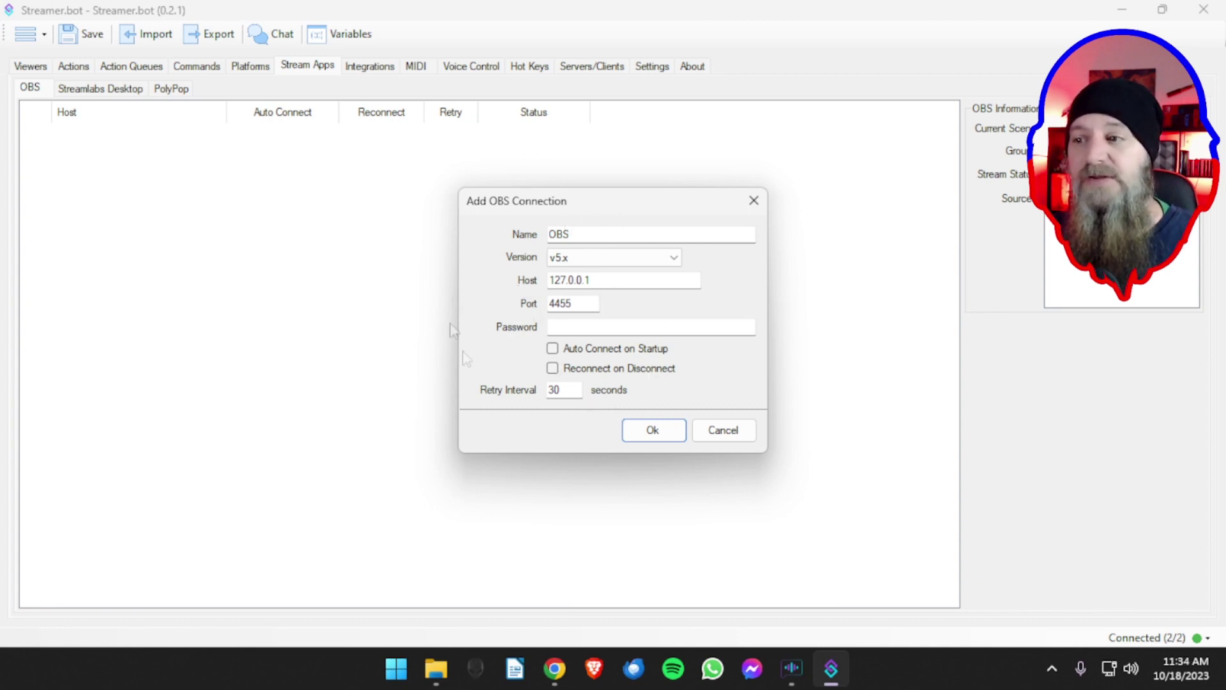
left_click_drag(540, 1, 563, 27)
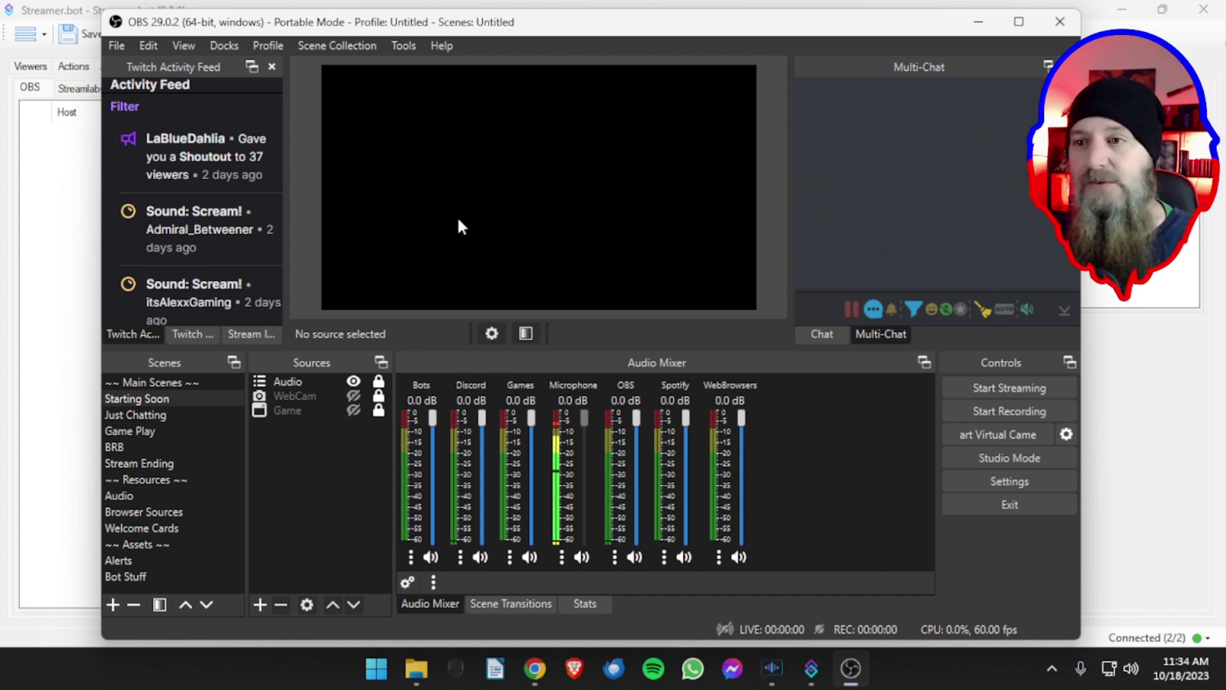
- Maximize OBS, view the WebSocket server connection info for port 4455, then return to Streamer.bot
double_click(305, 34)
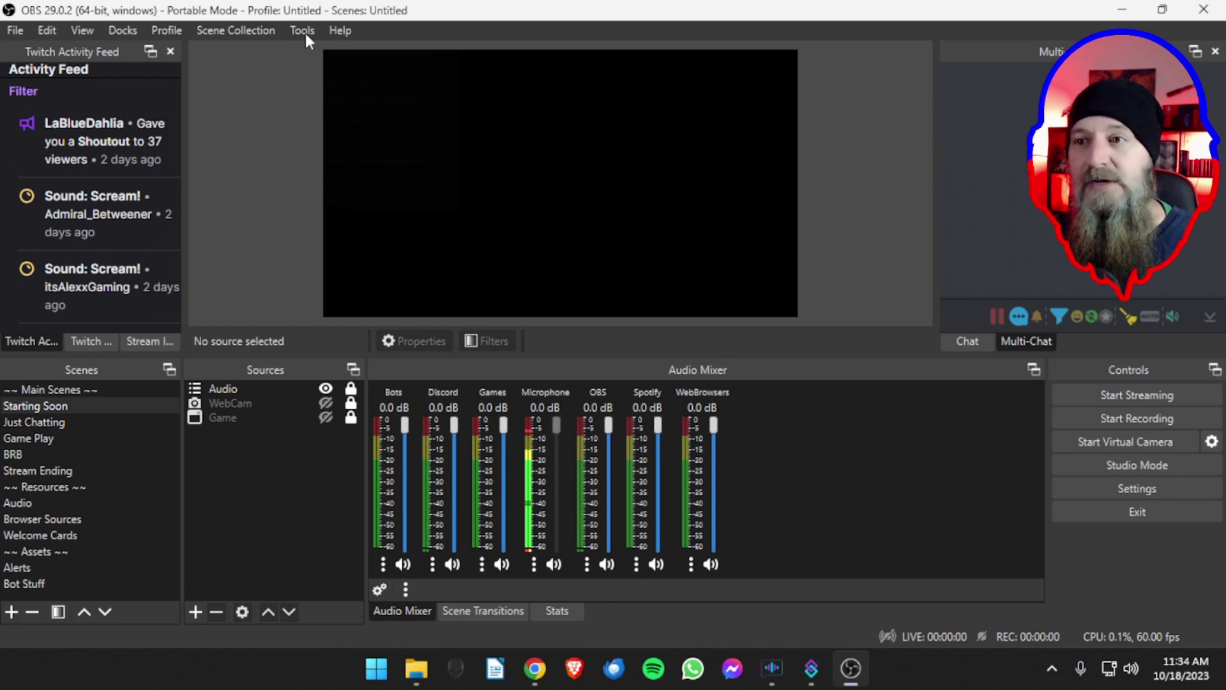
left_click(305, 33)
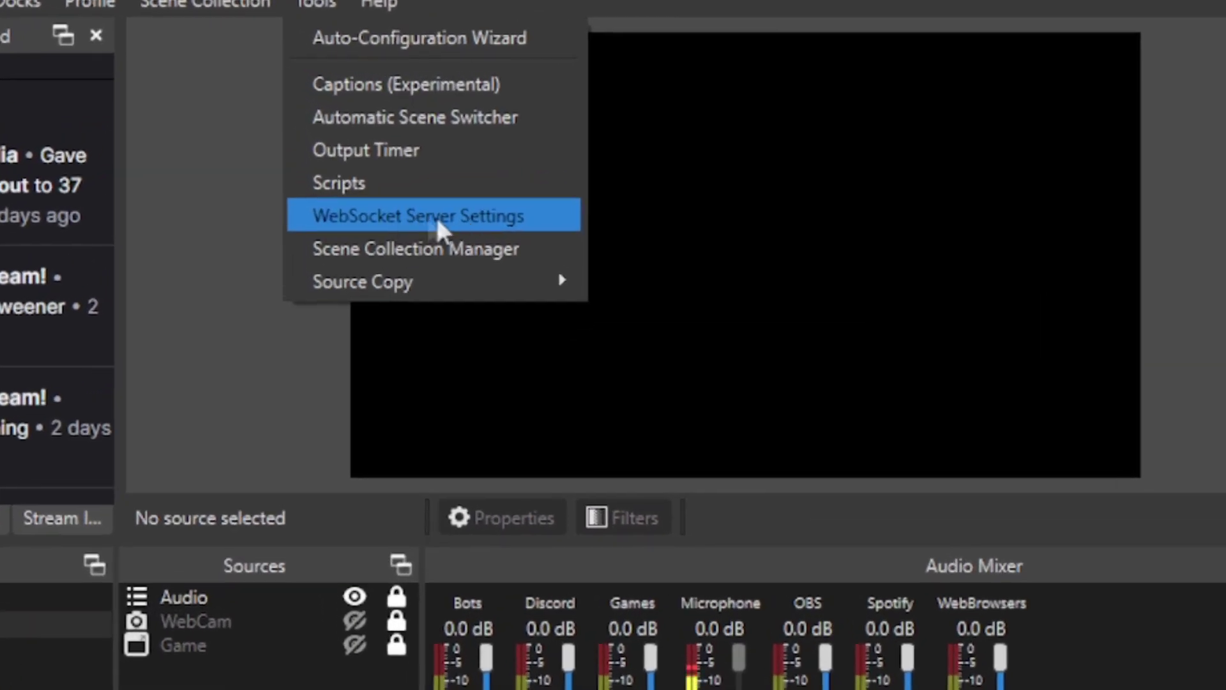
left_click(420, 217)
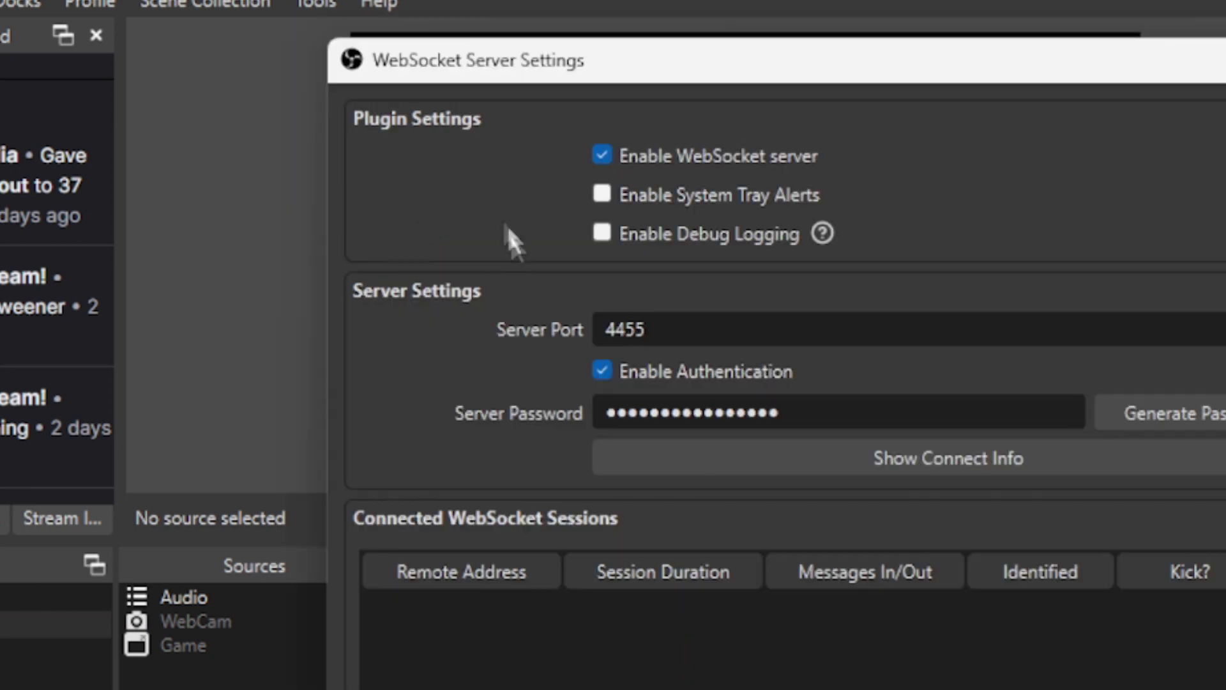
left_click_drag(524, 59, 515, 35)
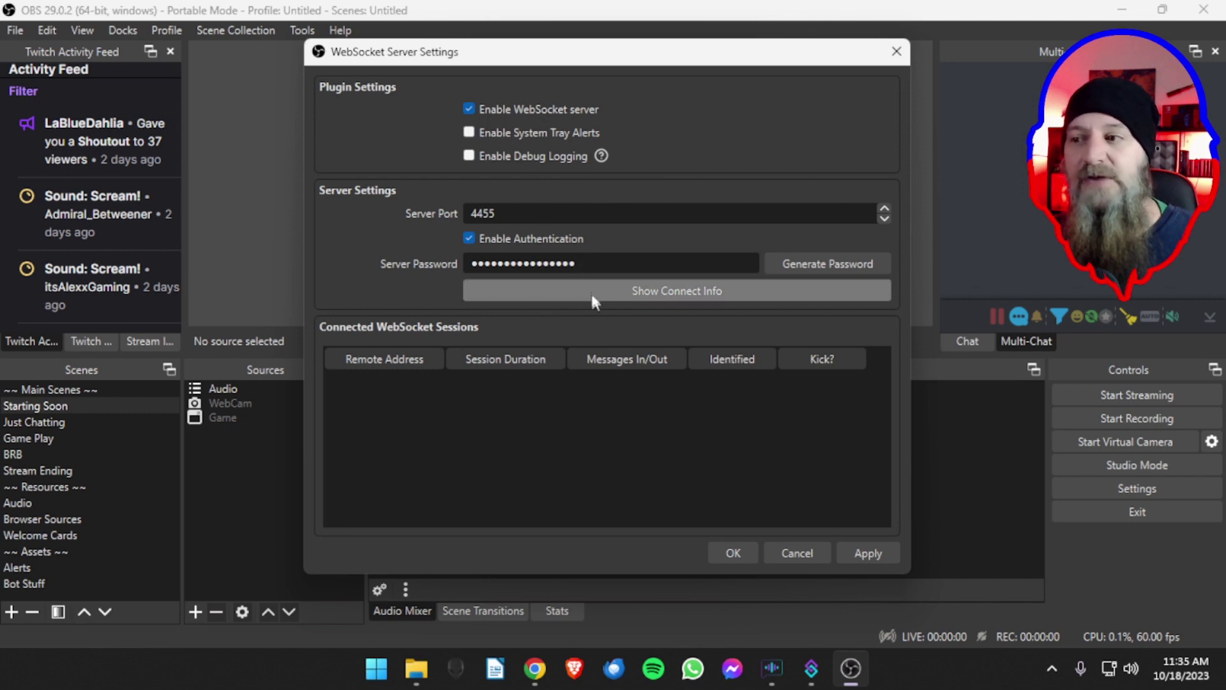
left_click(662, 290)
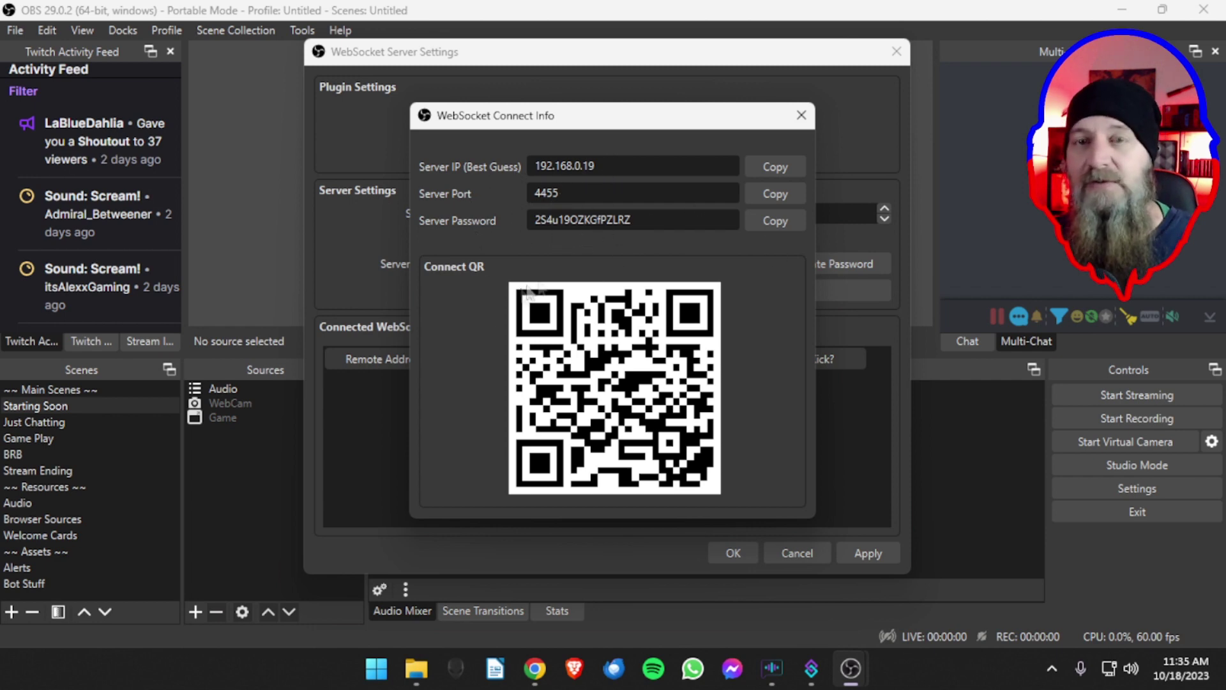
left_click(800, 116)
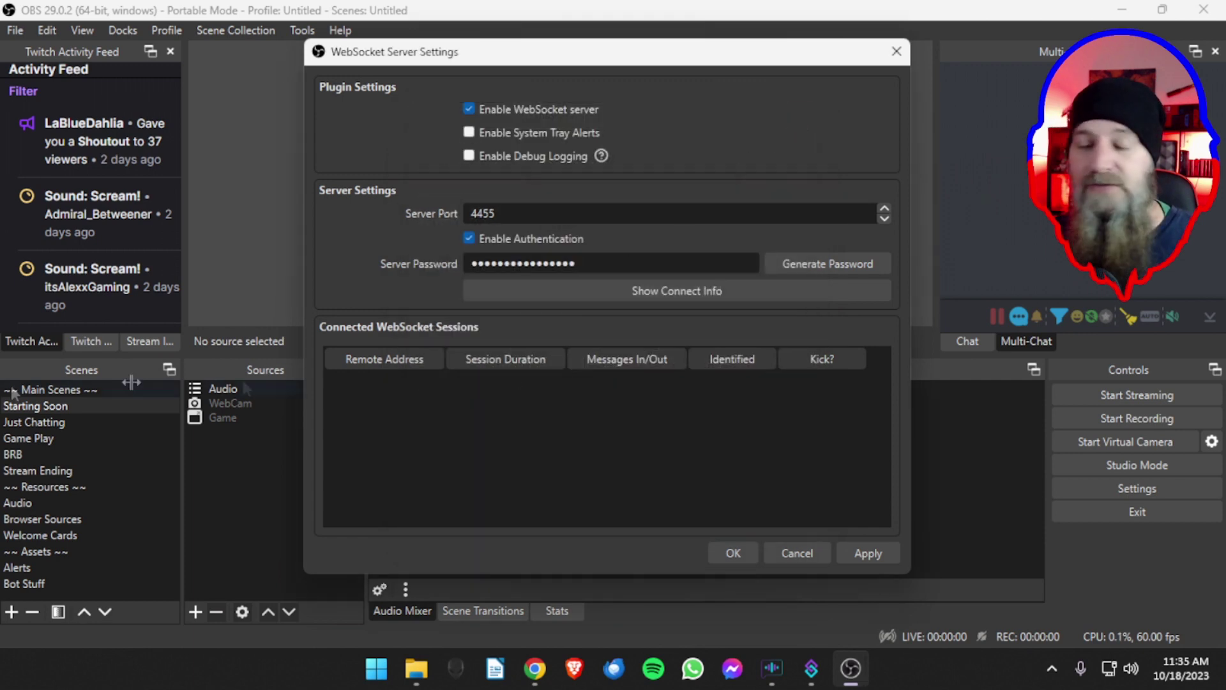
left_click(809, 675)
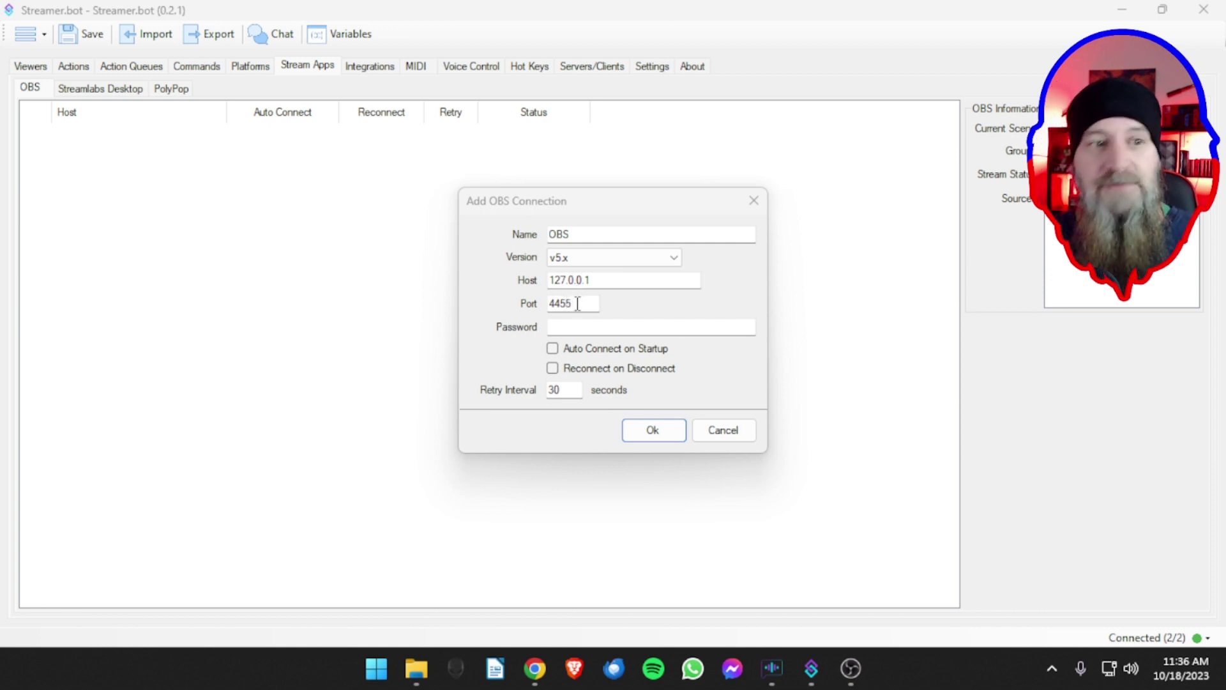
- Paste the server password, enable auto connect and reconnect, set retry interval to 20, and save
left_click(567, 329)
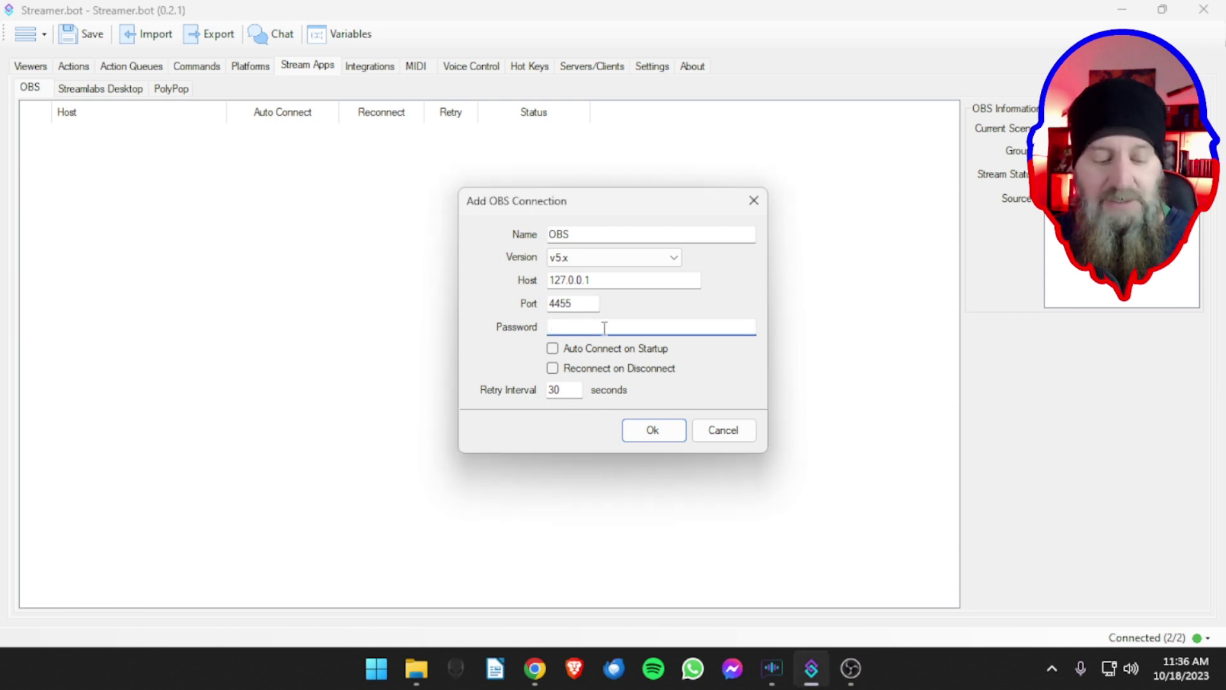
key("ctrl+v")
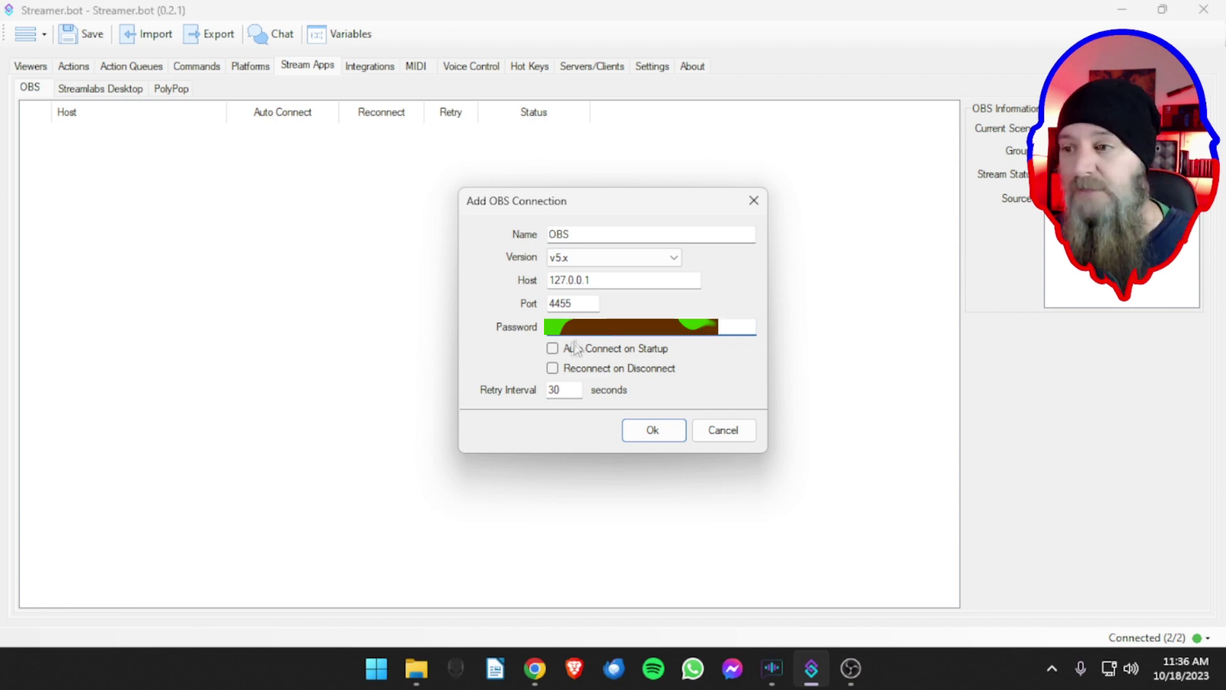
left_click(552, 349)
left_click(553, 369)
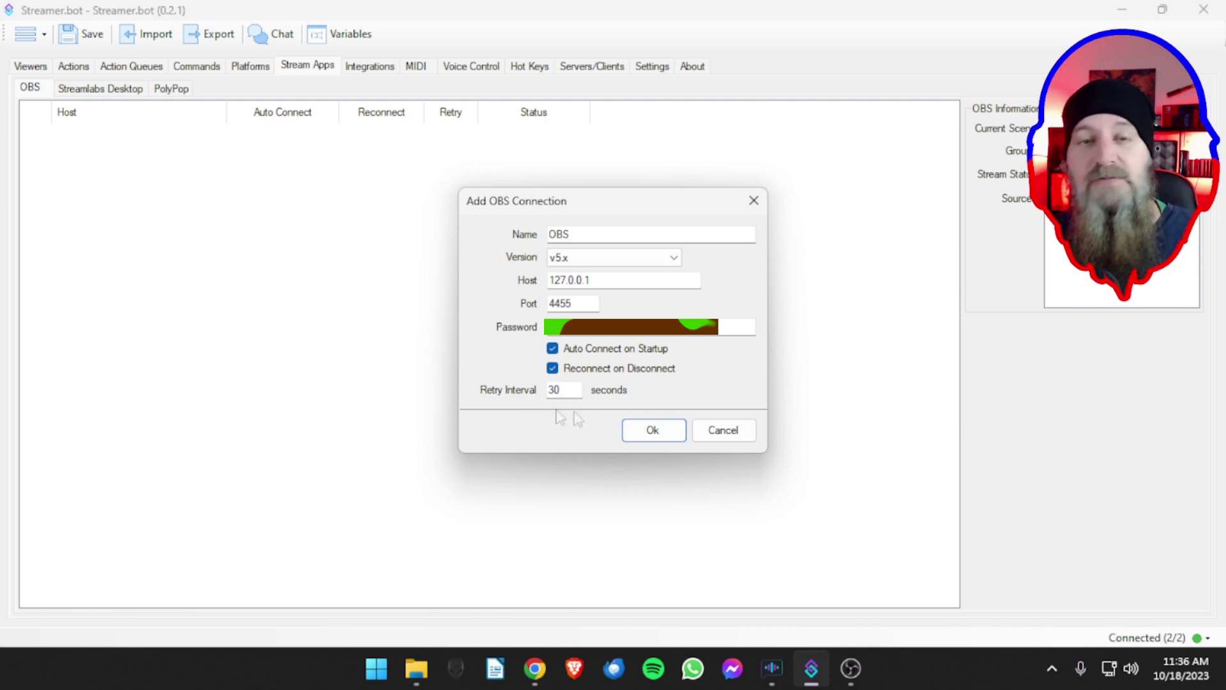
double_click(554, 390)
type("20")
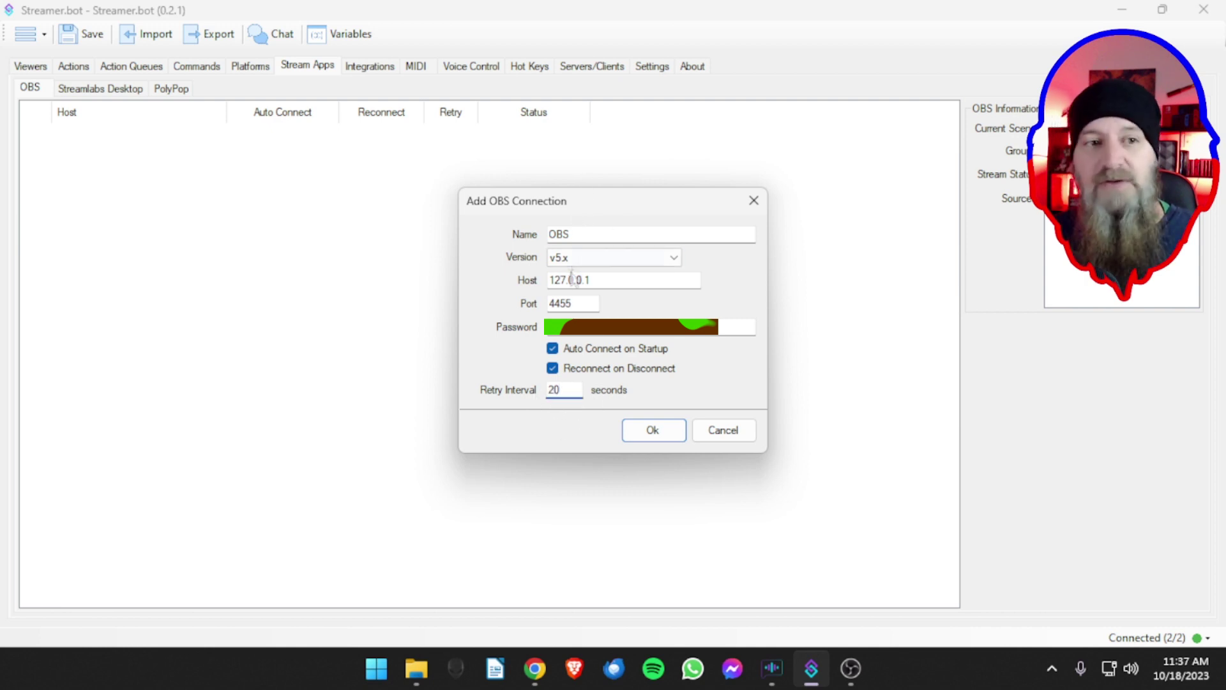
left_click(654, 430)
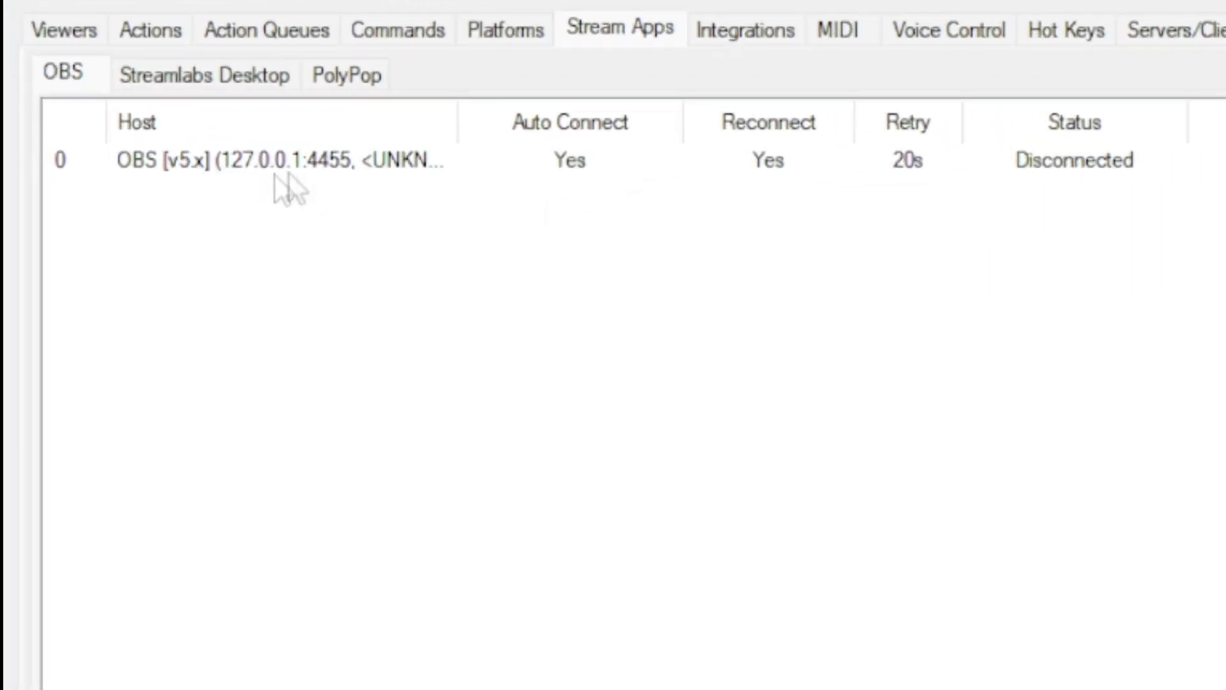
- Connect Streamer.bot to the OBS v5.x connection so it reads Connected
left_click(402, 170)
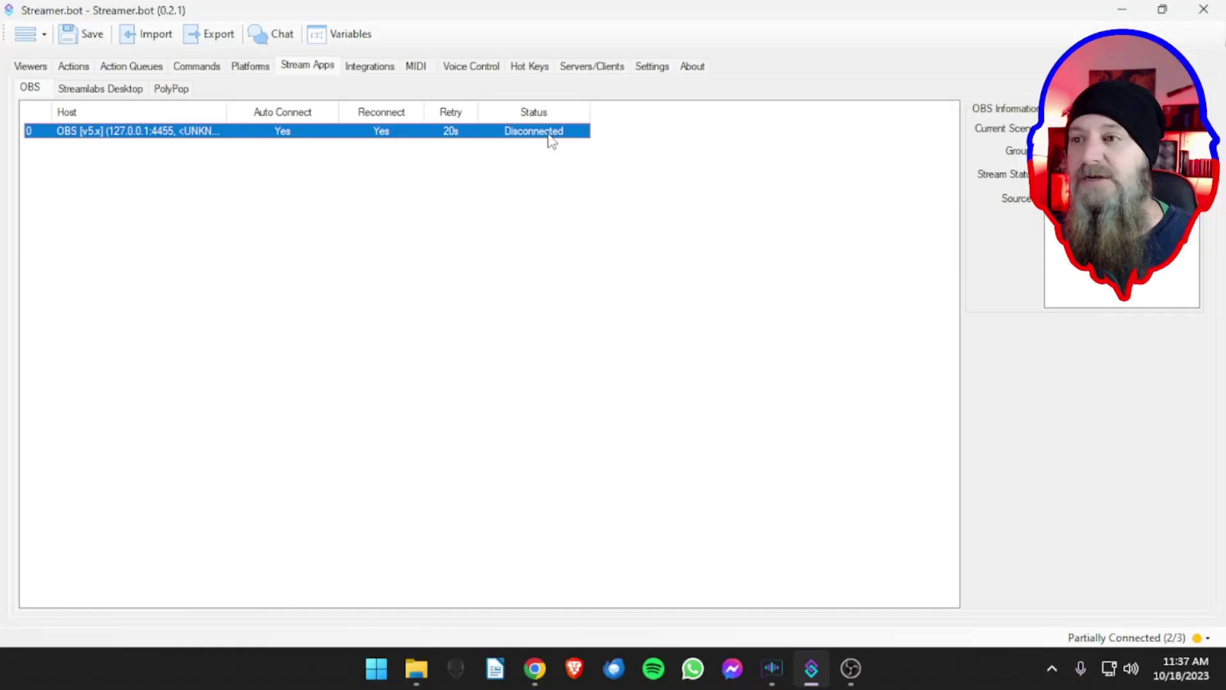
right_click(1106, 167)
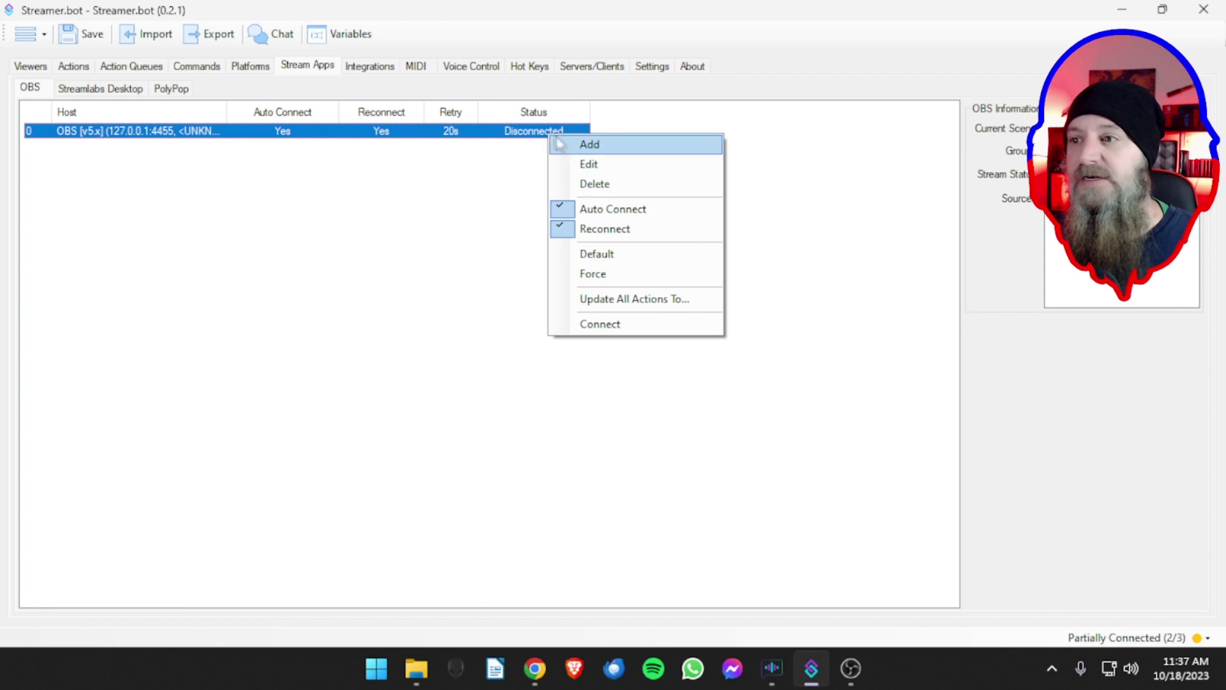
left_click(605, 324)
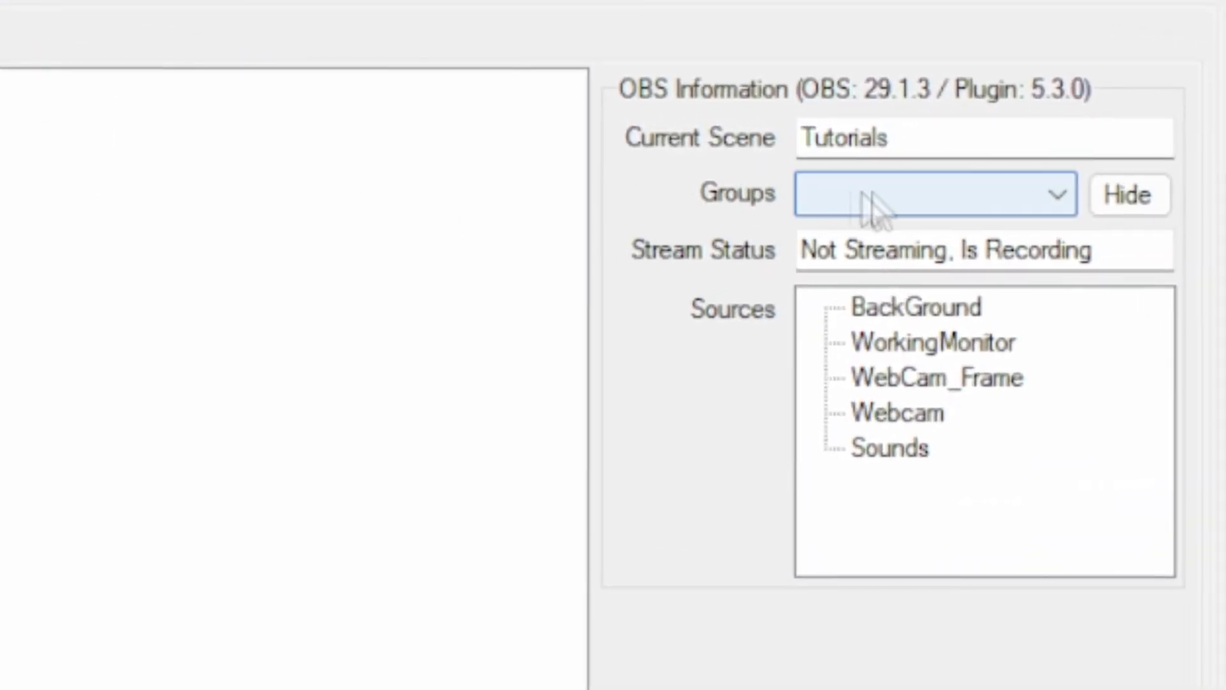
- Check the empty OBS groups list, then view the About page
left_click(962, 199)
left_click(963, 200)
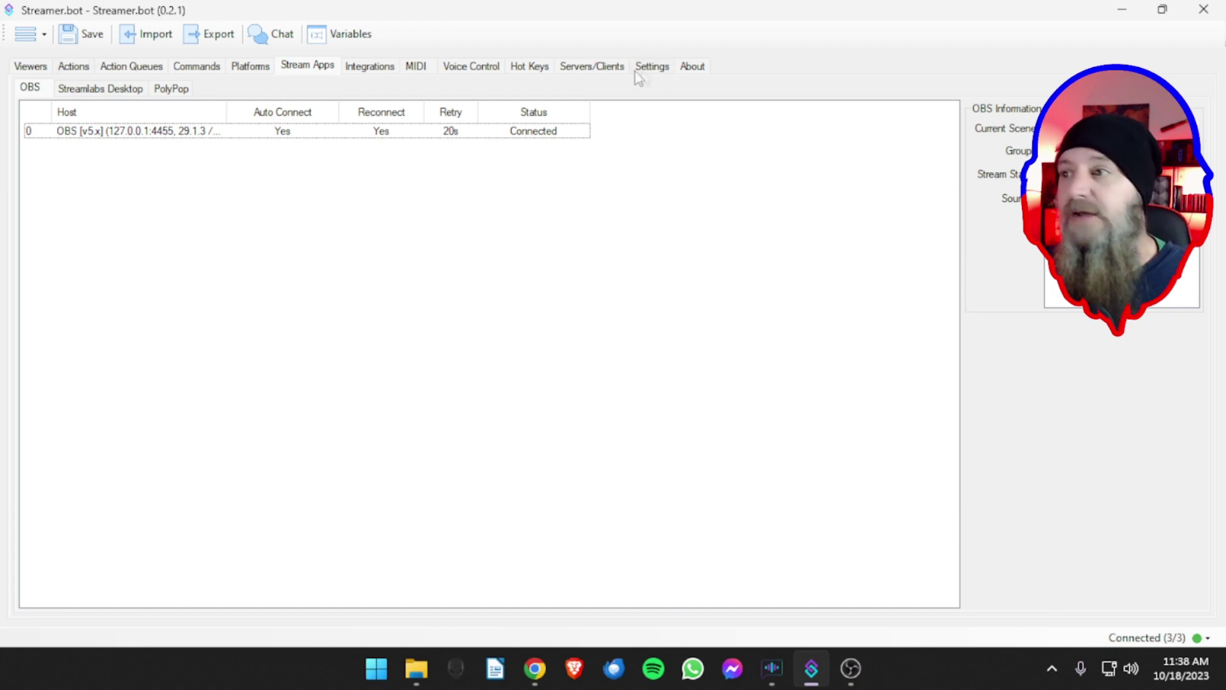
left_click(680, 69)
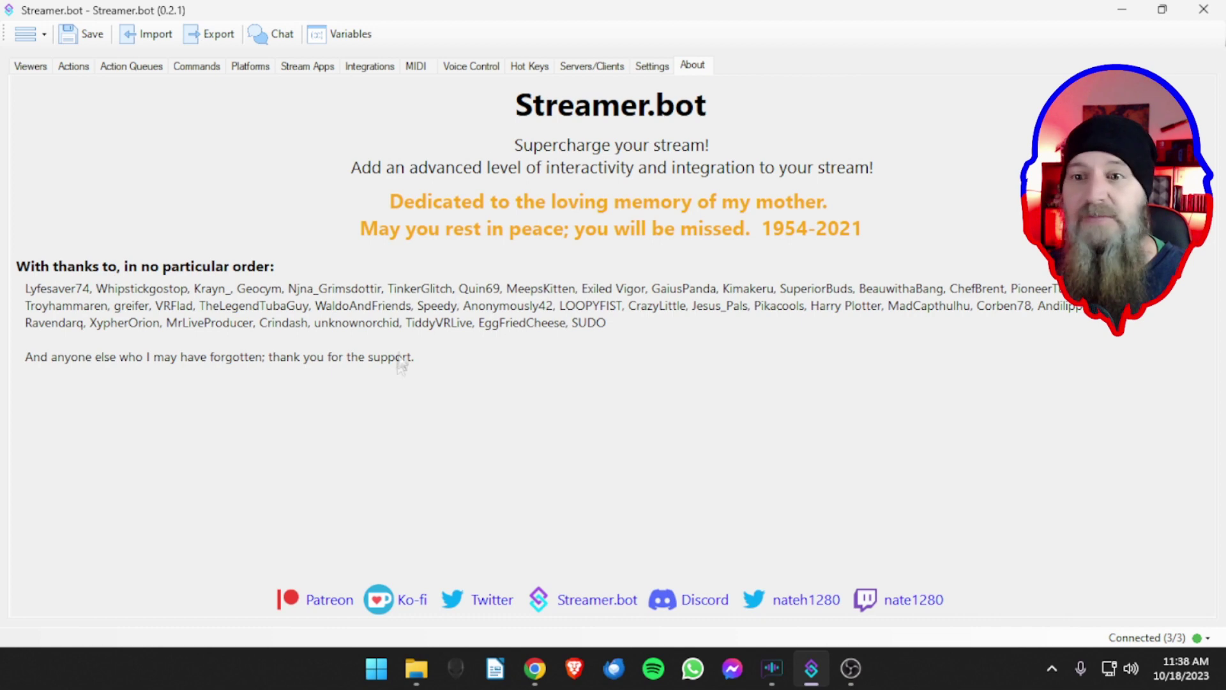
- Open Streamer.bot's User Interface settings, then move on to the Platforms section
left_click(650, 68)
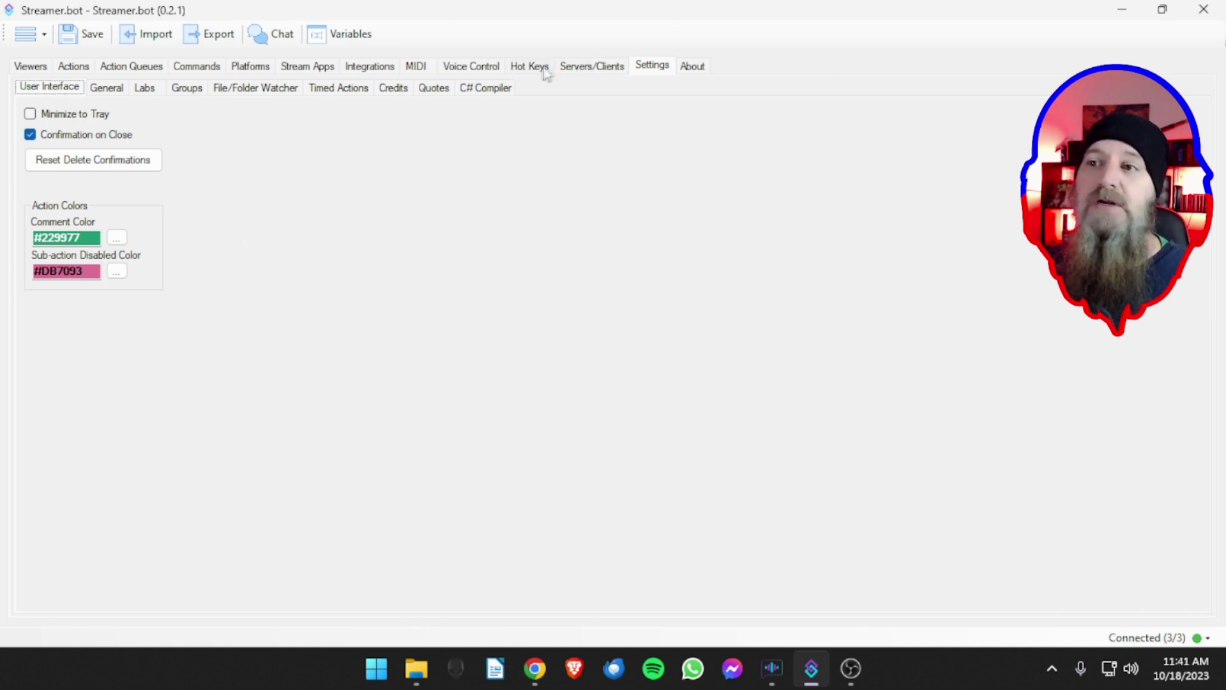
left_click(249, 71)
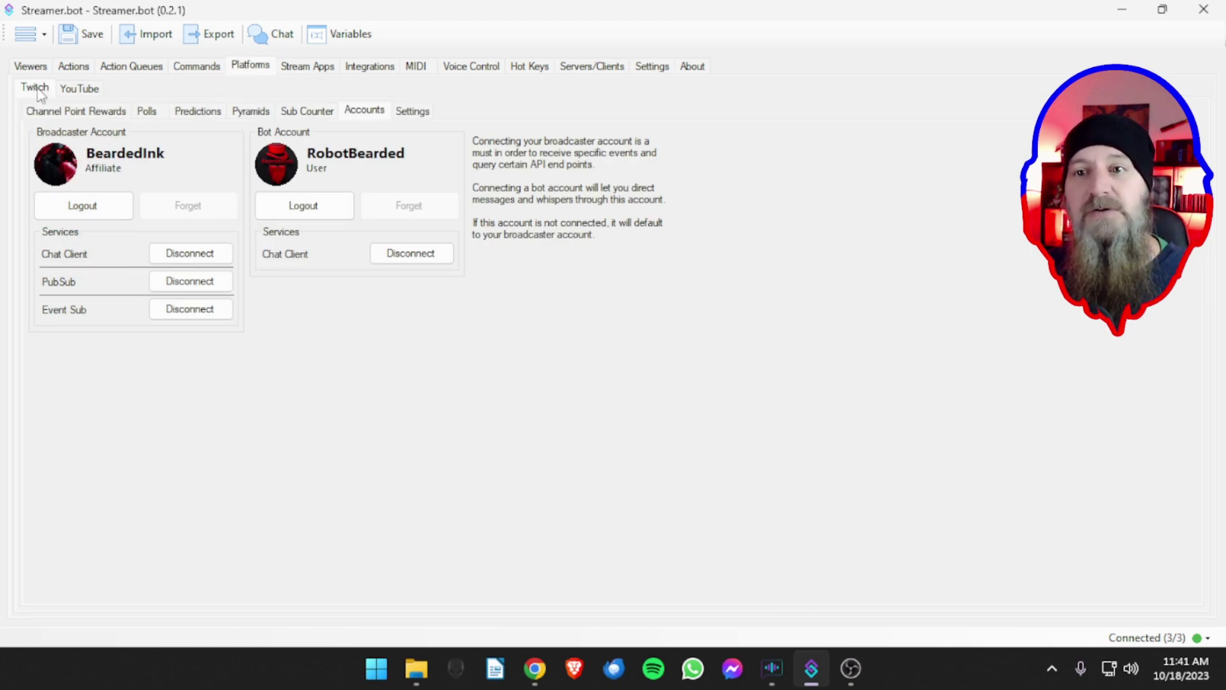
- Scroll through the 45 Twitch channel point rewards, ending on the Polls page
left_click(55, 115)
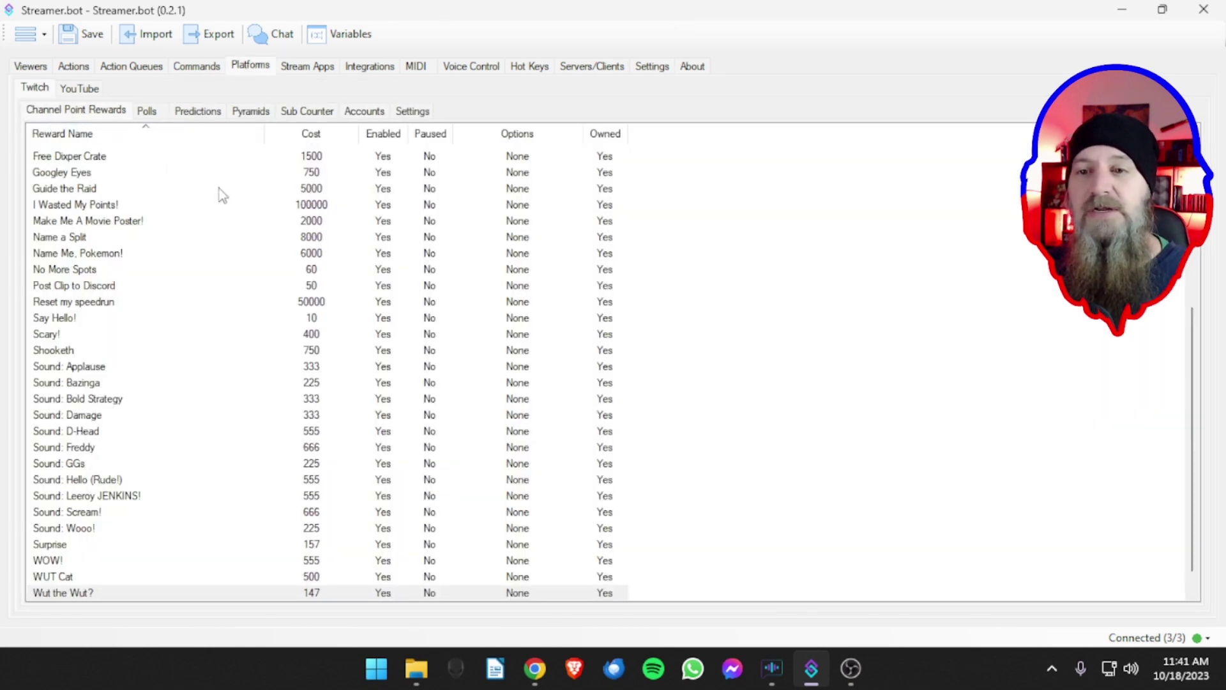
scroll(137, 210, "down", 1)
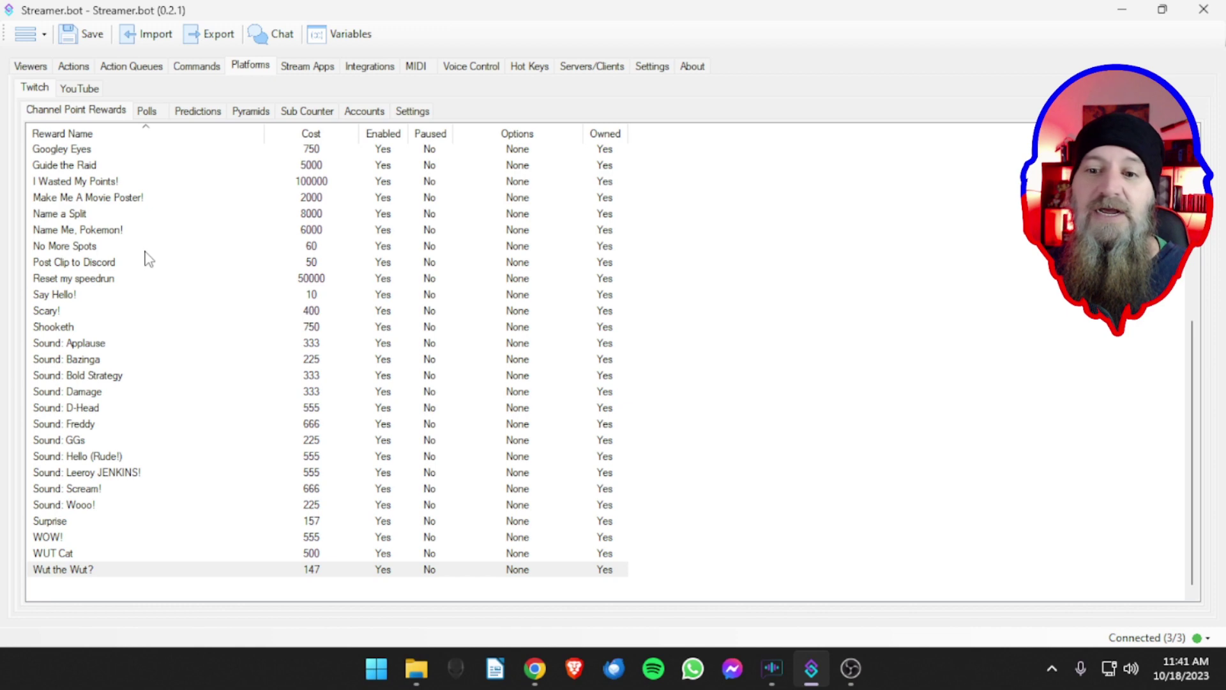
scroll(147, 263, "up", 4)
scroll(147, 268, "up", 3)
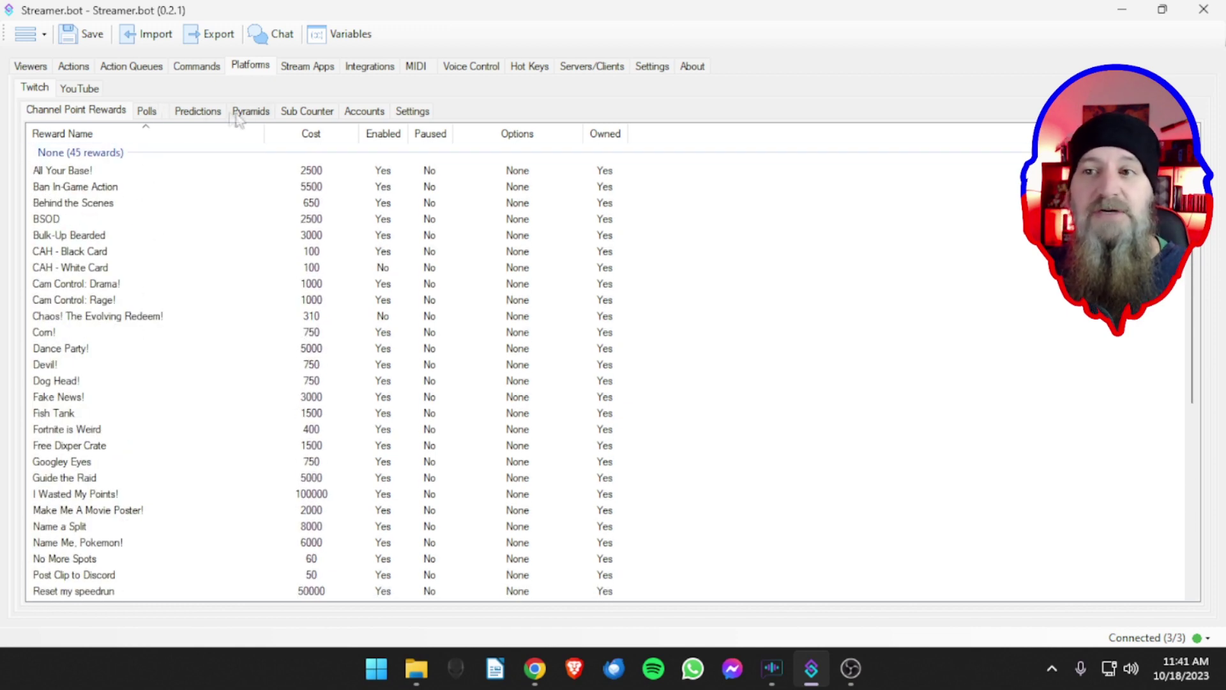
left_click(362, 112)
left_click(80, 113)
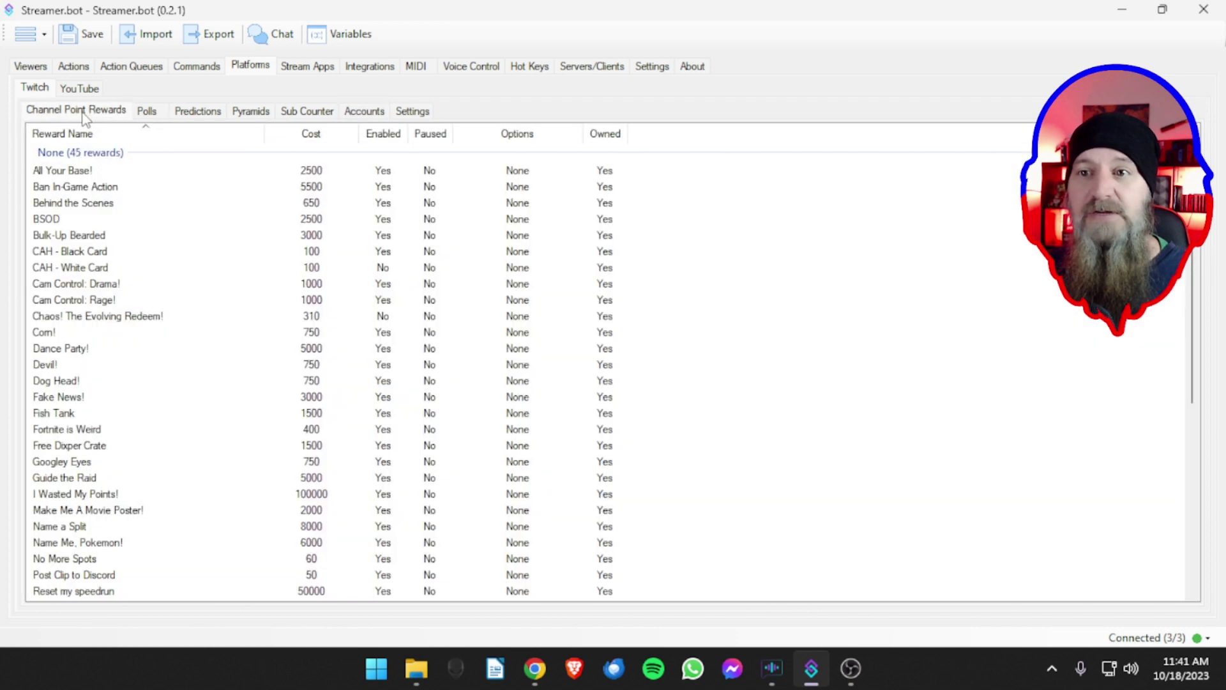
scroll(128, 237, "down", 4)
scroll(128, 231, "down", 4)
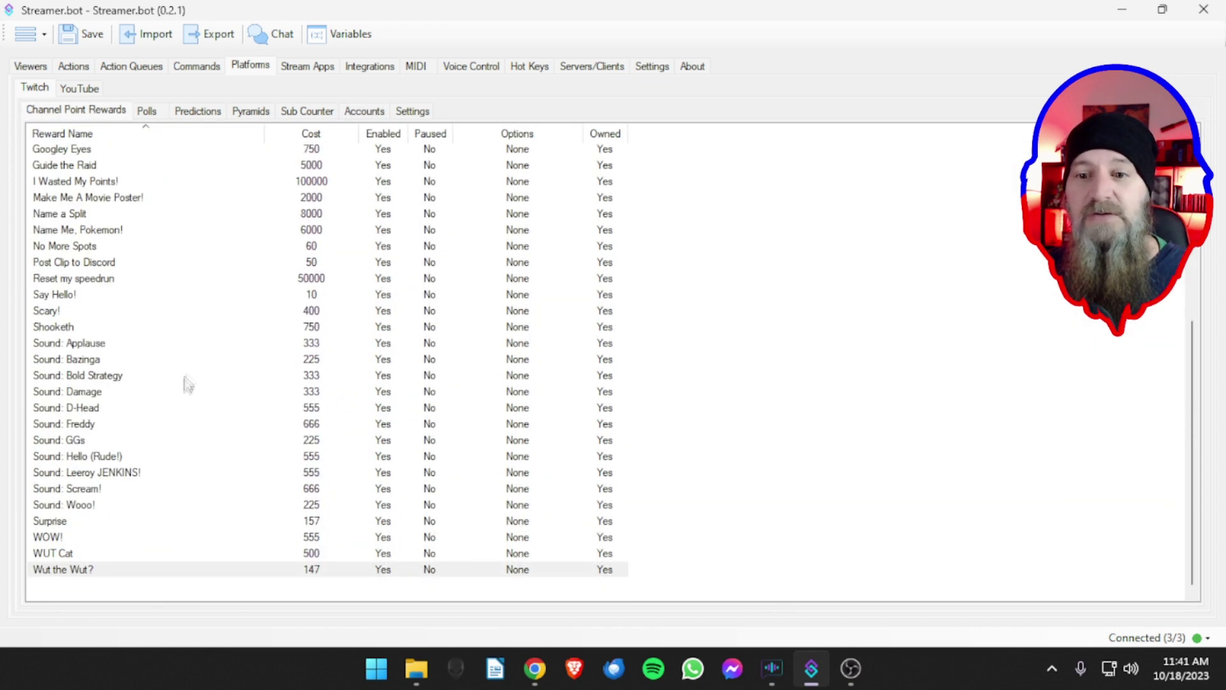
scroll(185, 388, "up", 7)
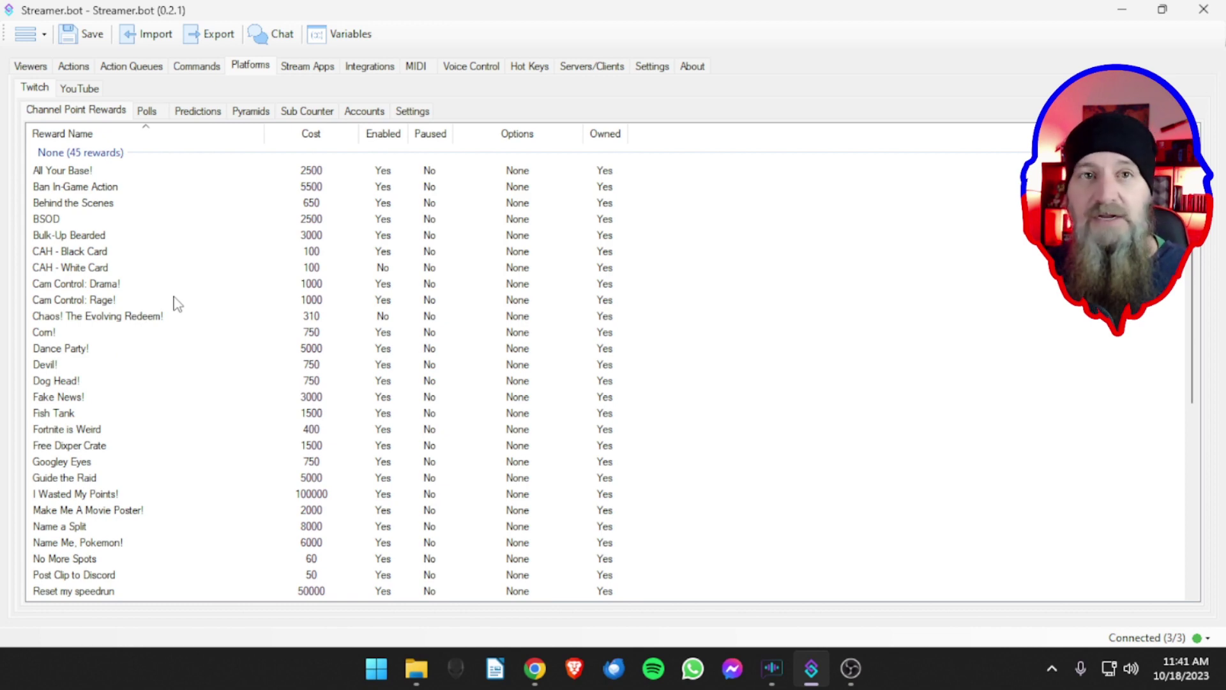
left_click(148, 113)
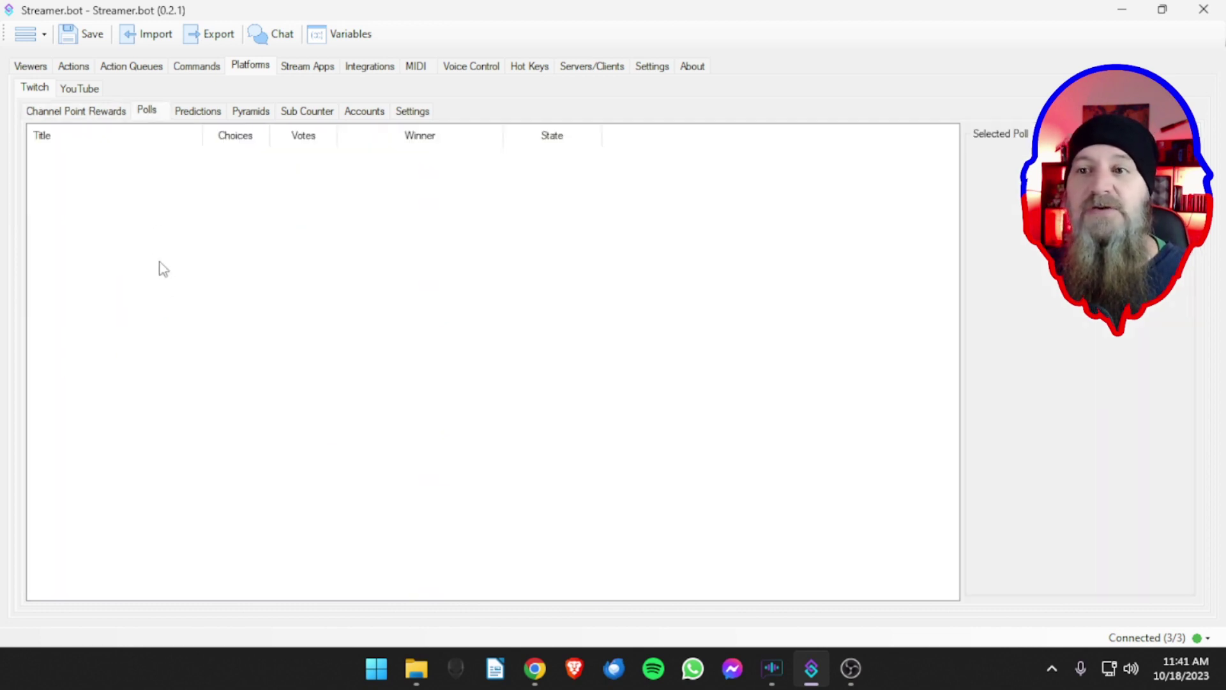
- Start creating a new Twitch poll, then cancel it
right_click(155, 216)
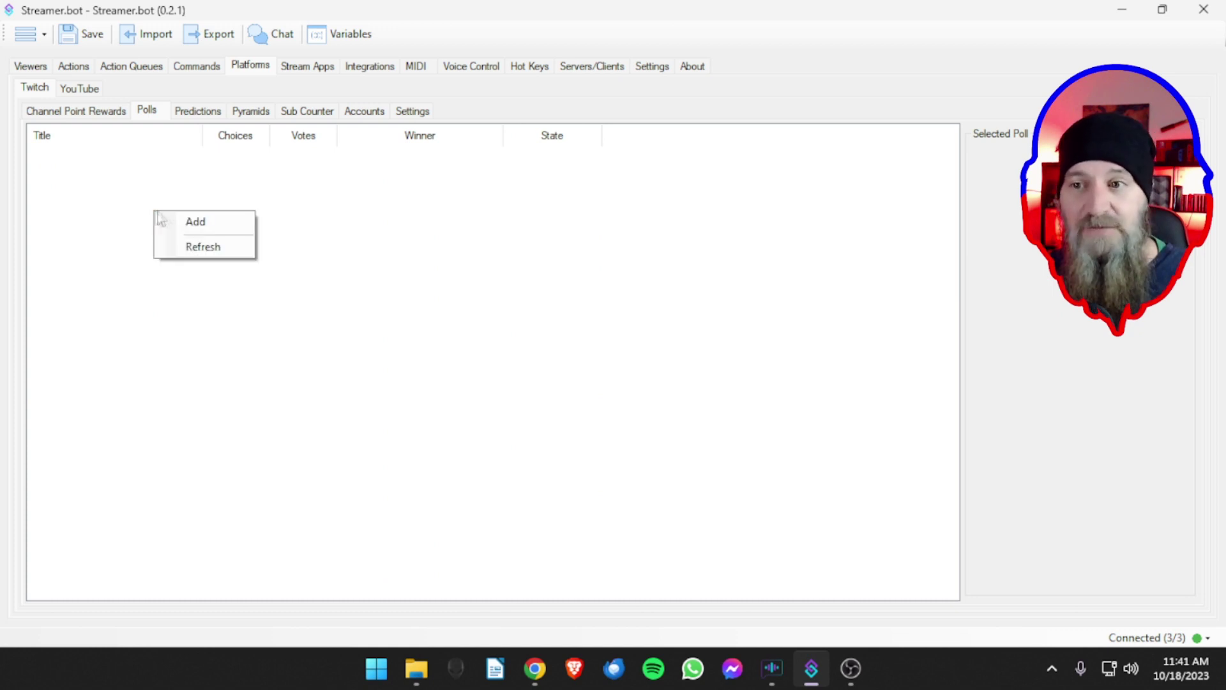
left_click(163, 220)
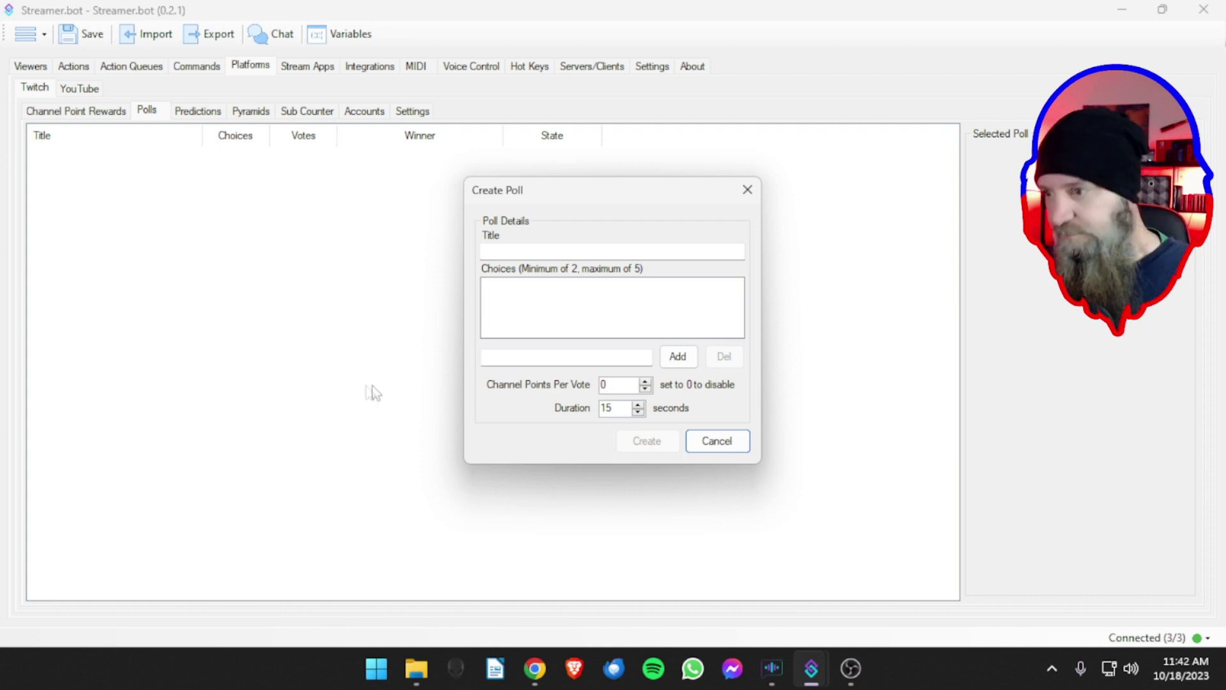
left_click(713, 442)
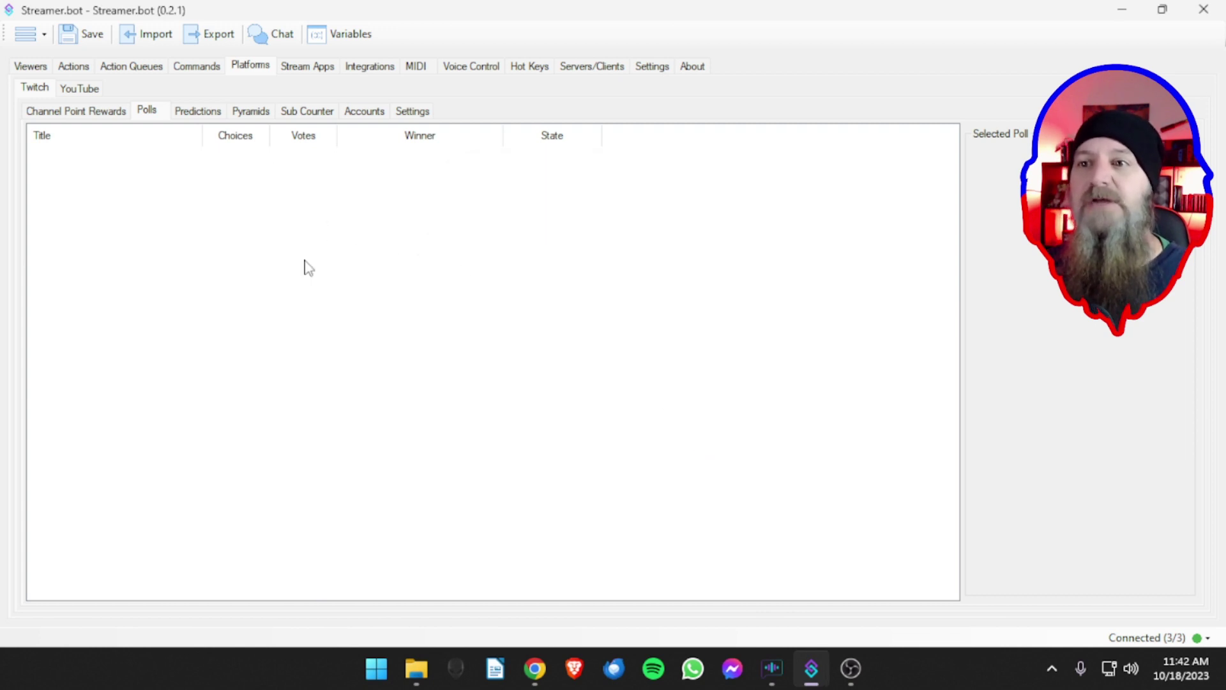
- Look over the Predictions and Pyramids pages, ending on the Twitch Accounts page
left_click(199, 114)
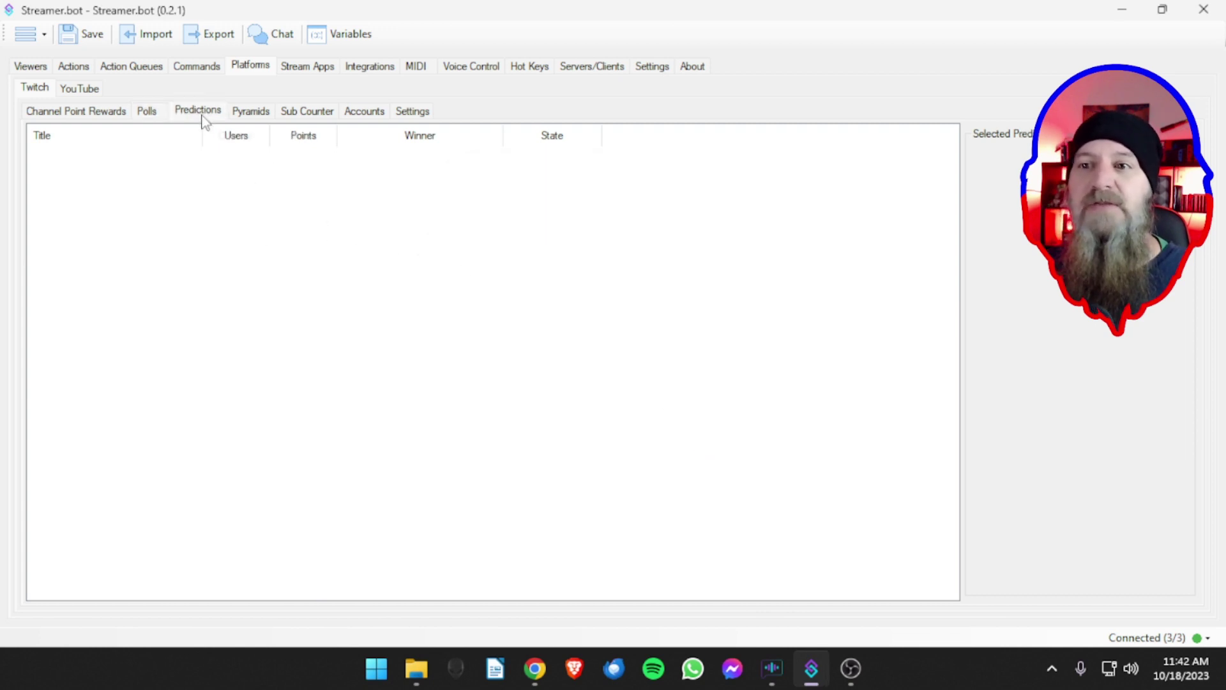
left_click(250, 113)
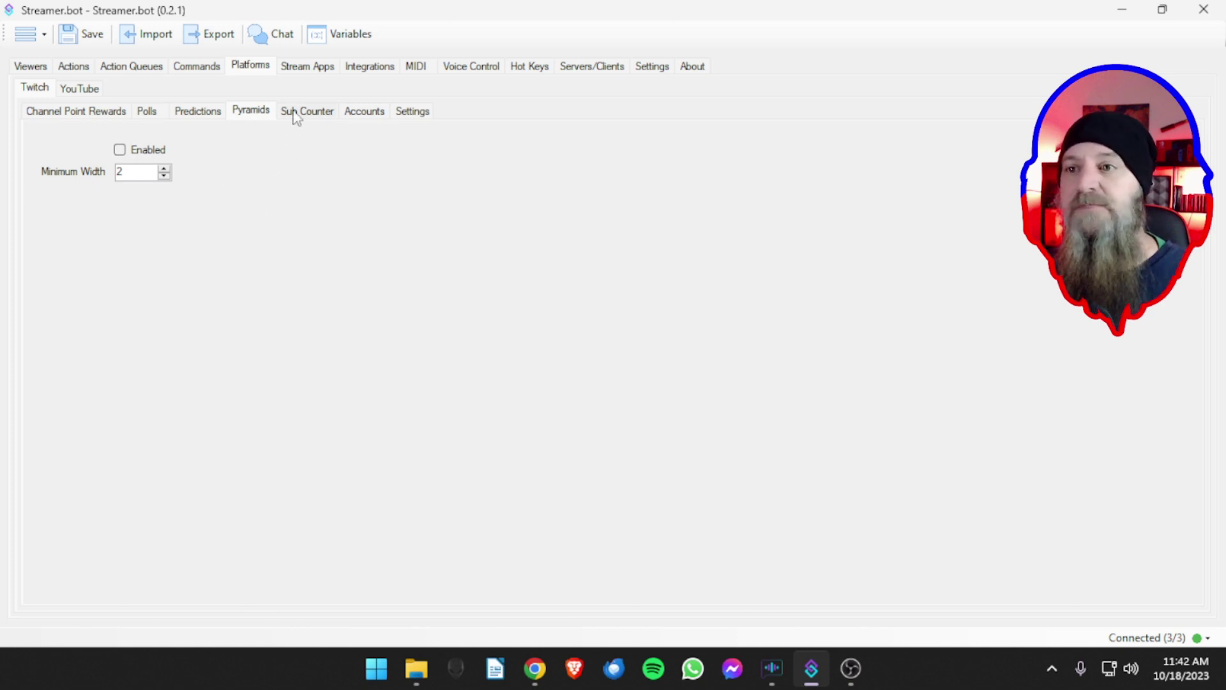
left_click(364, 112)
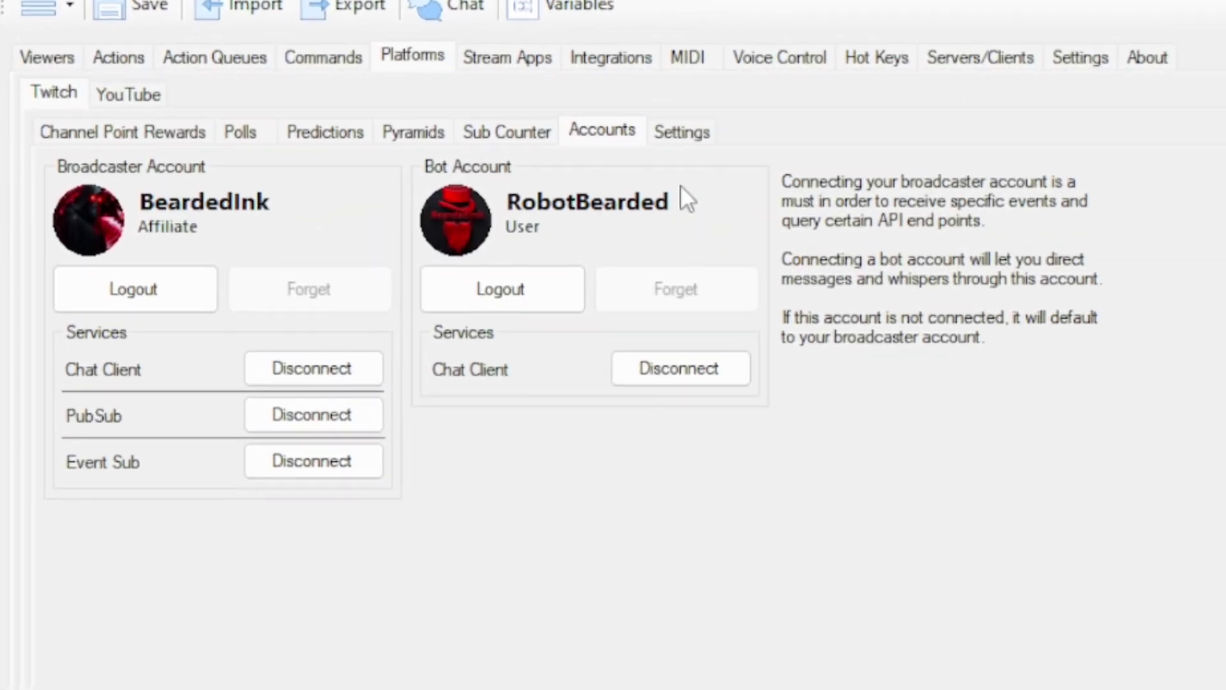
- Turn on Present Viewers Live Update in Twitch Settings, at a 5-minute interval
left_click(674, 131)
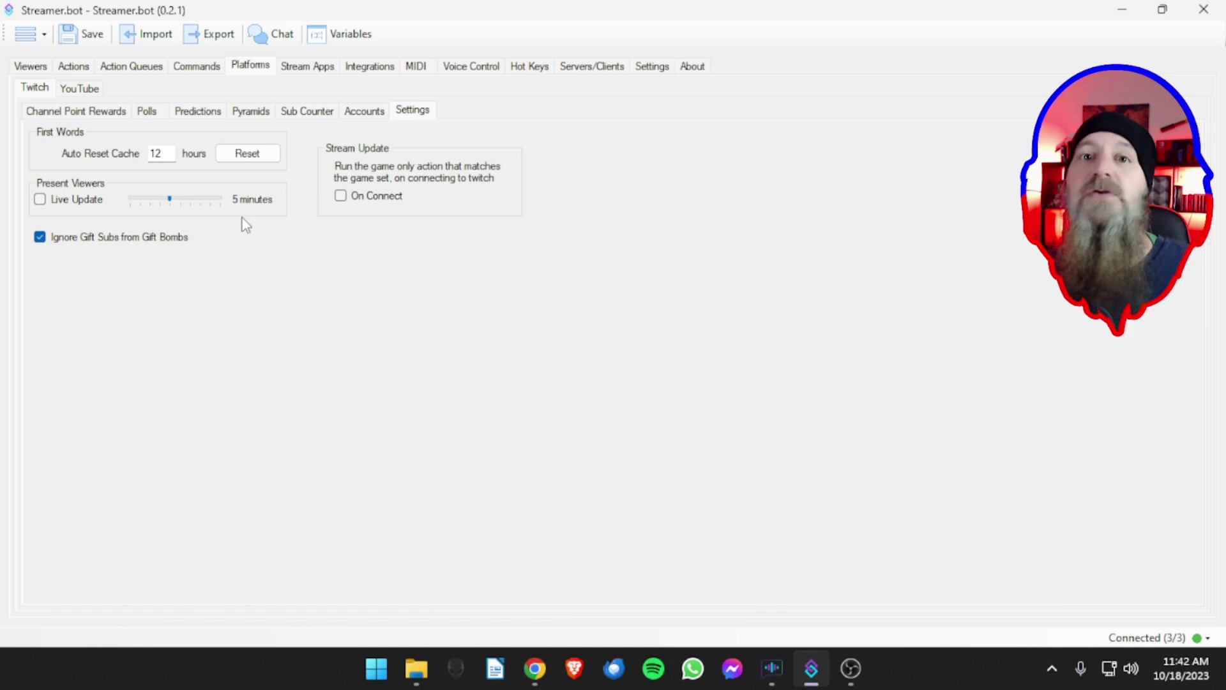
left_click(39, 199)
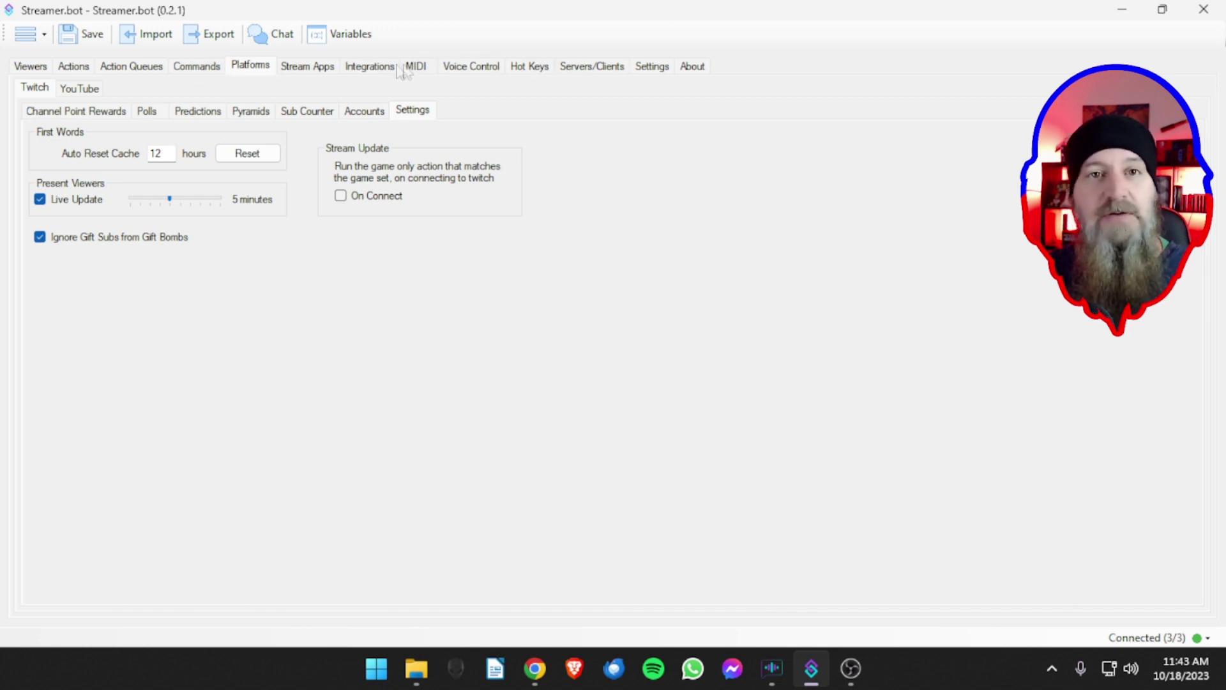
- Hide the MIDI section and YouTube platform page, then show the empty Twitch Polls list
right_click(362, 70)
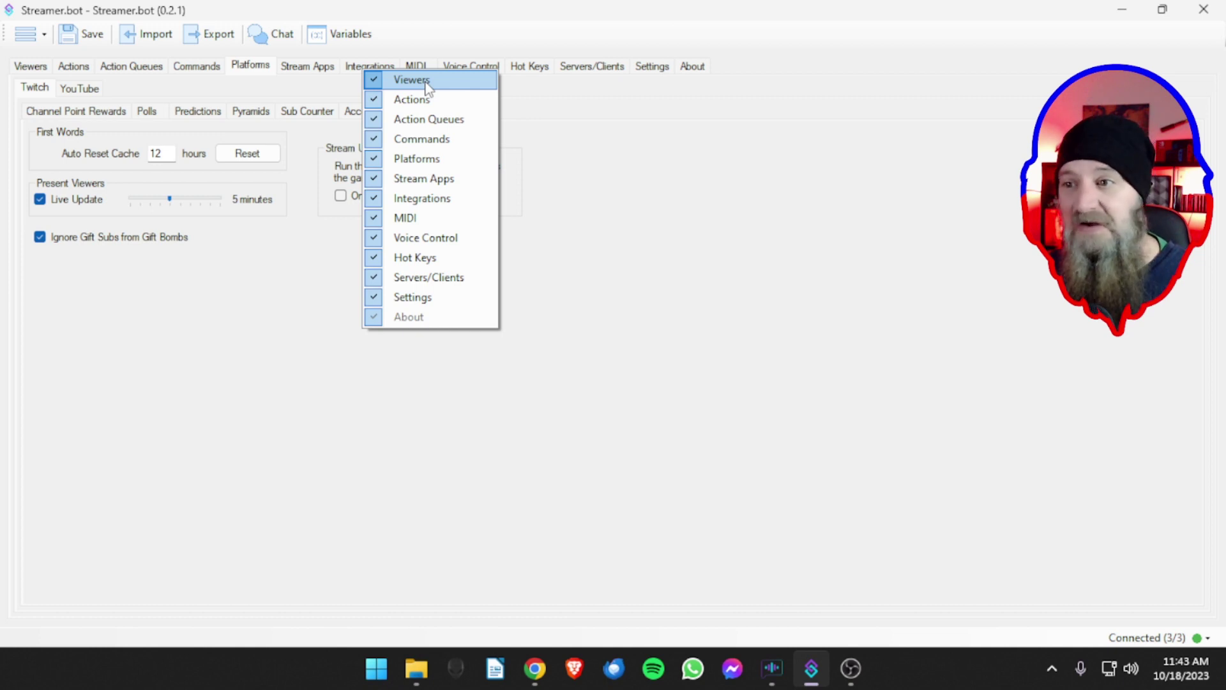
left_click(422, 220)
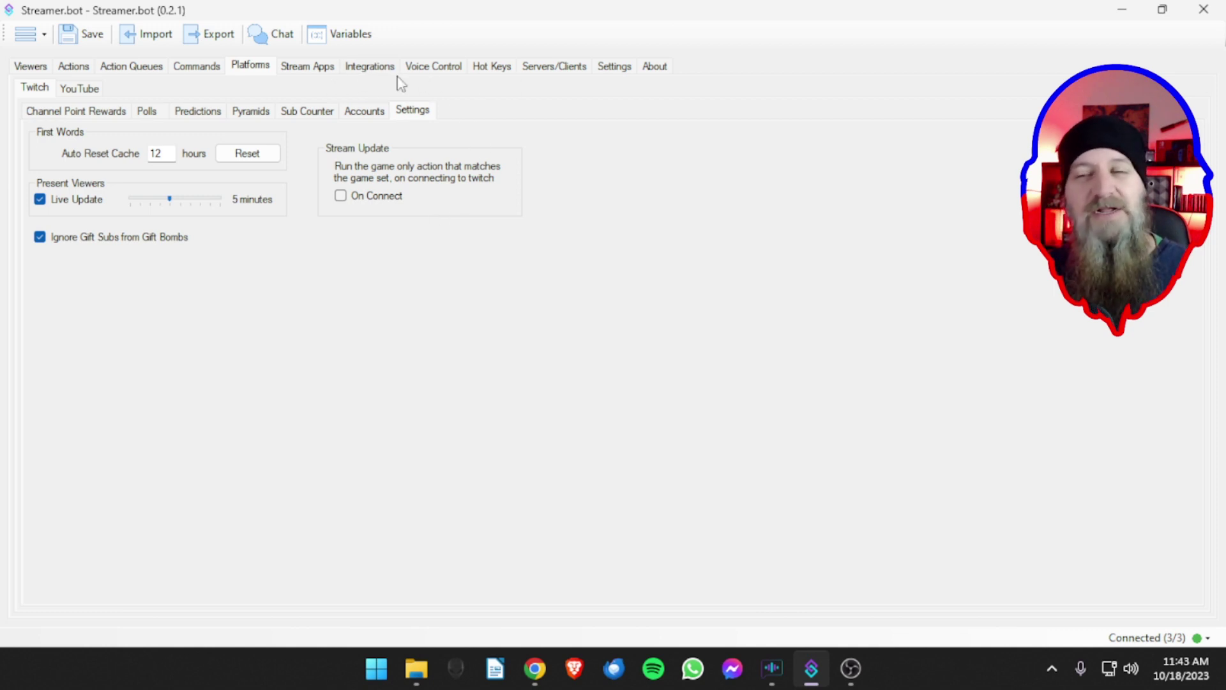
right_click(86, 93)
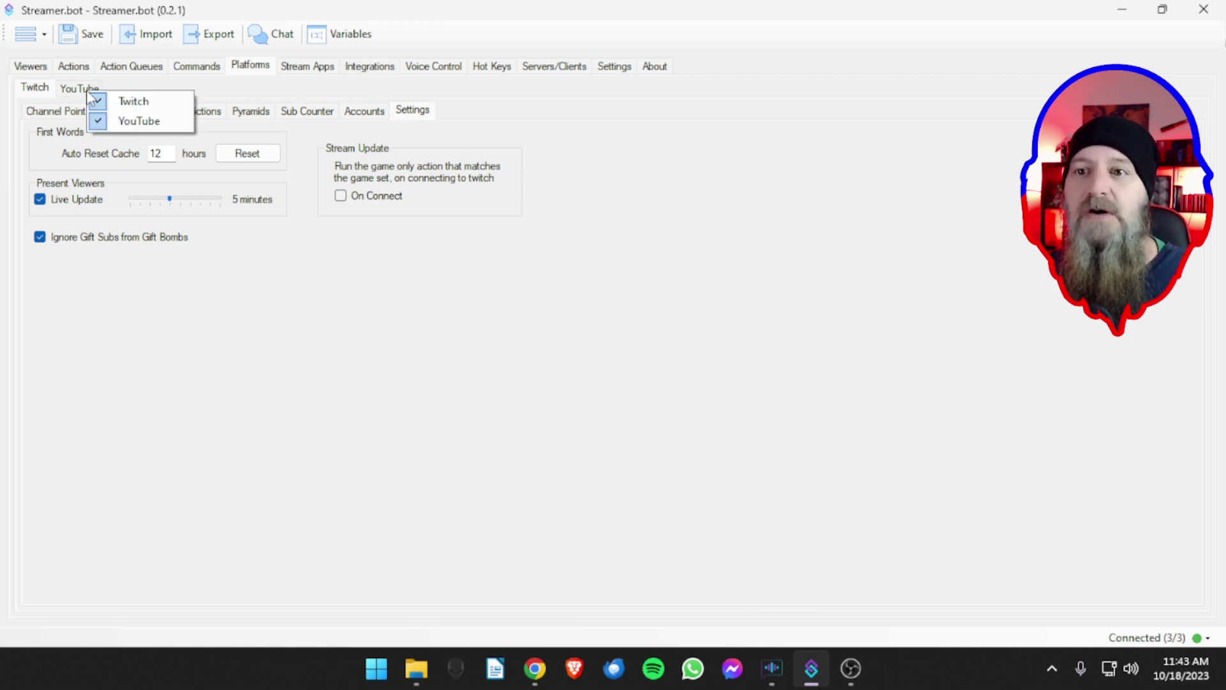
left_click(124, 121)
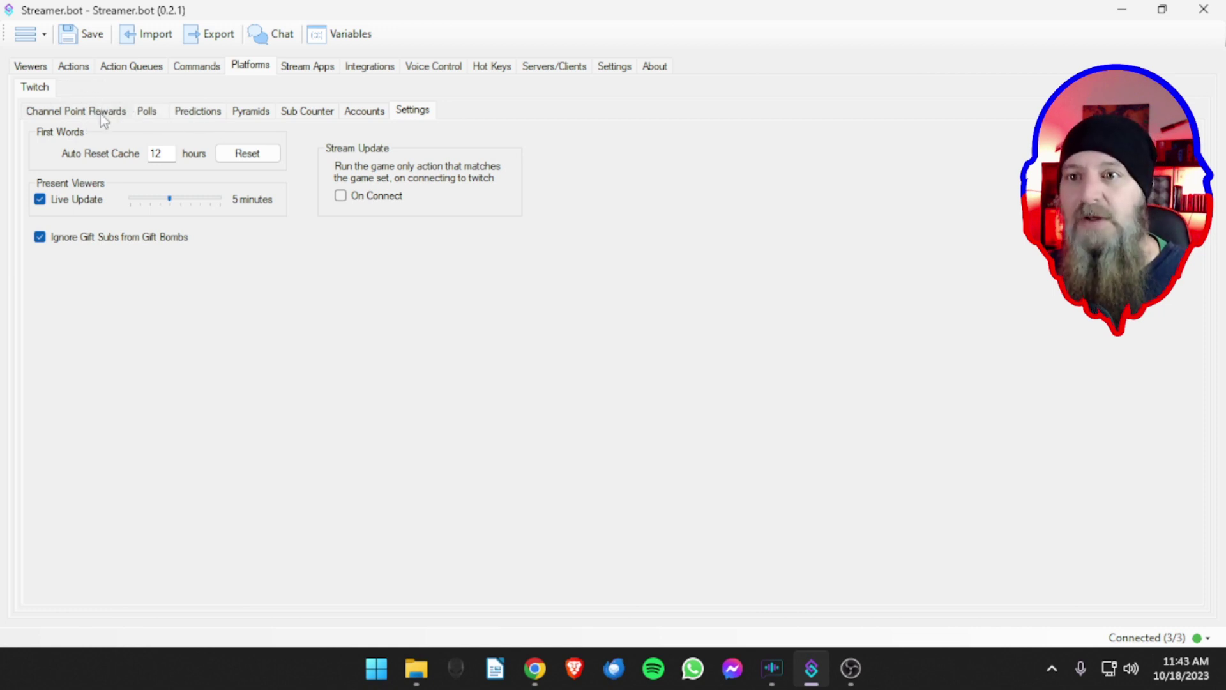
left_click(353, 113)
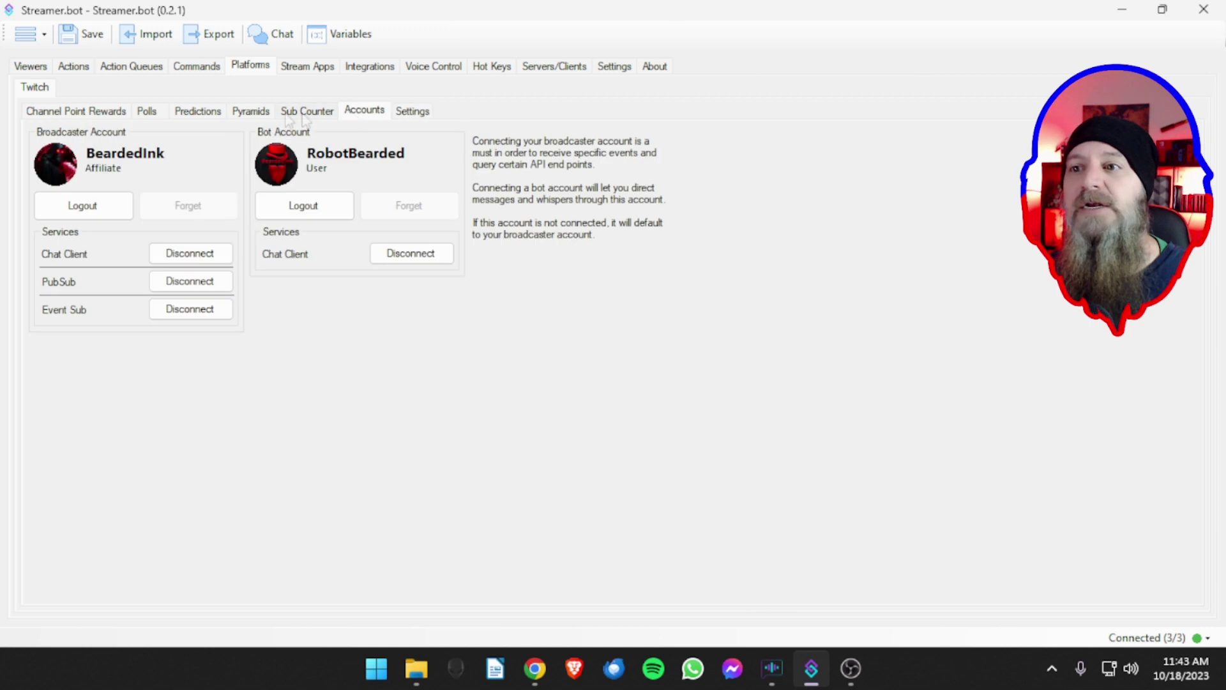
left_click(147, 115)
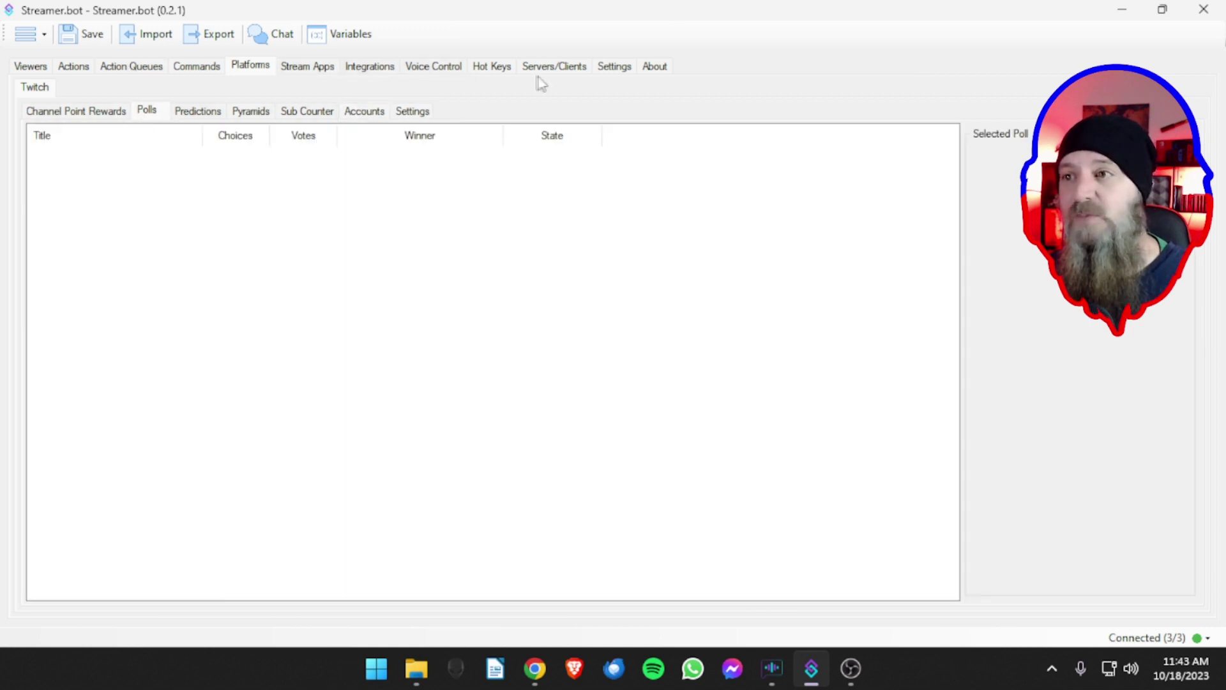
- Open Settings, dismiss its page list unchanged, then go to Integrations on the Streamlabs page
left_click(607, 71)
right_click(264, 91)
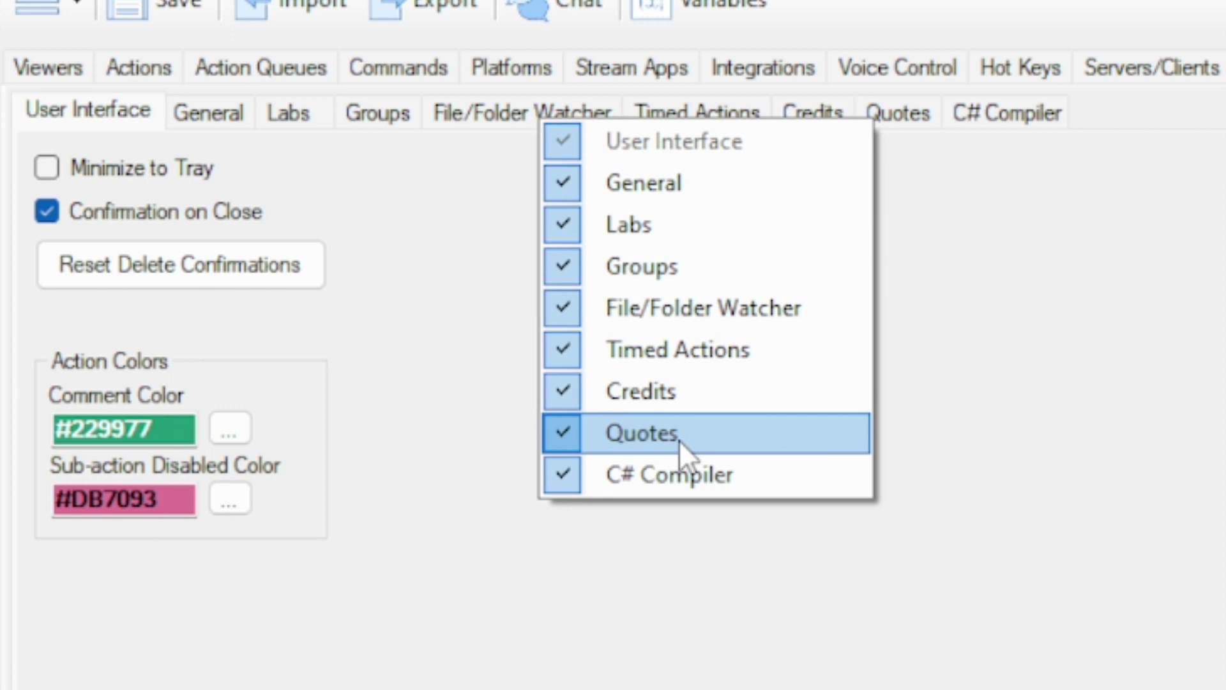
left_click(1008, 396)
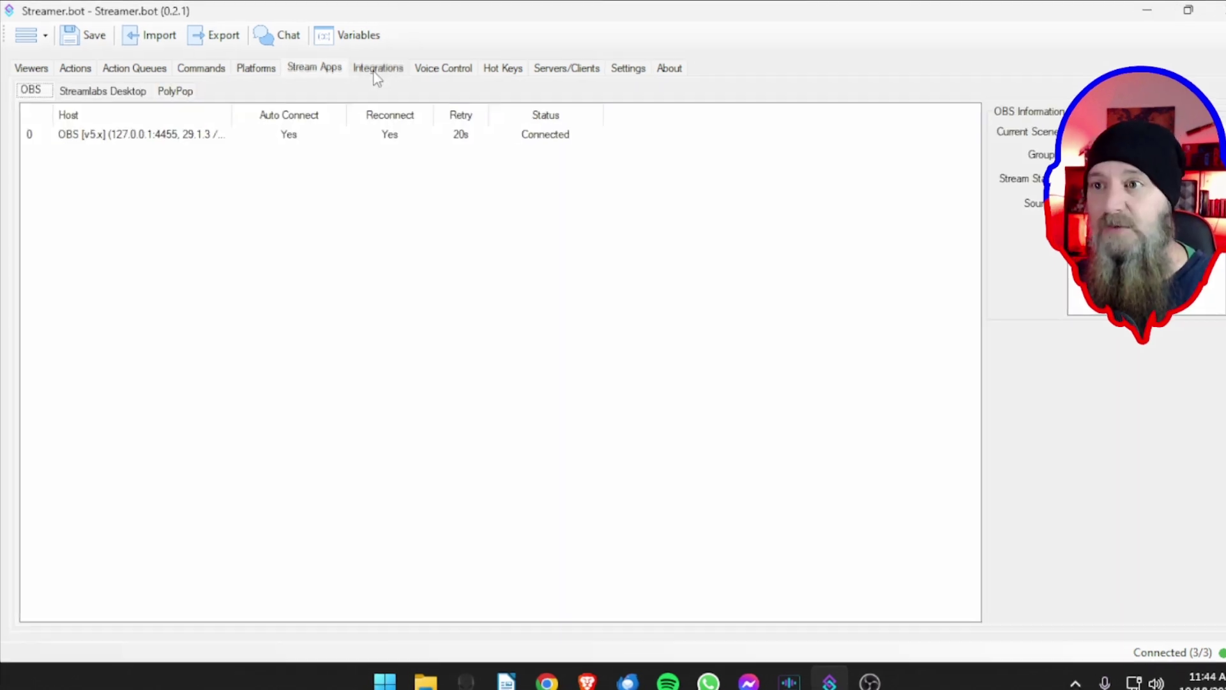
left_click(377, 69)
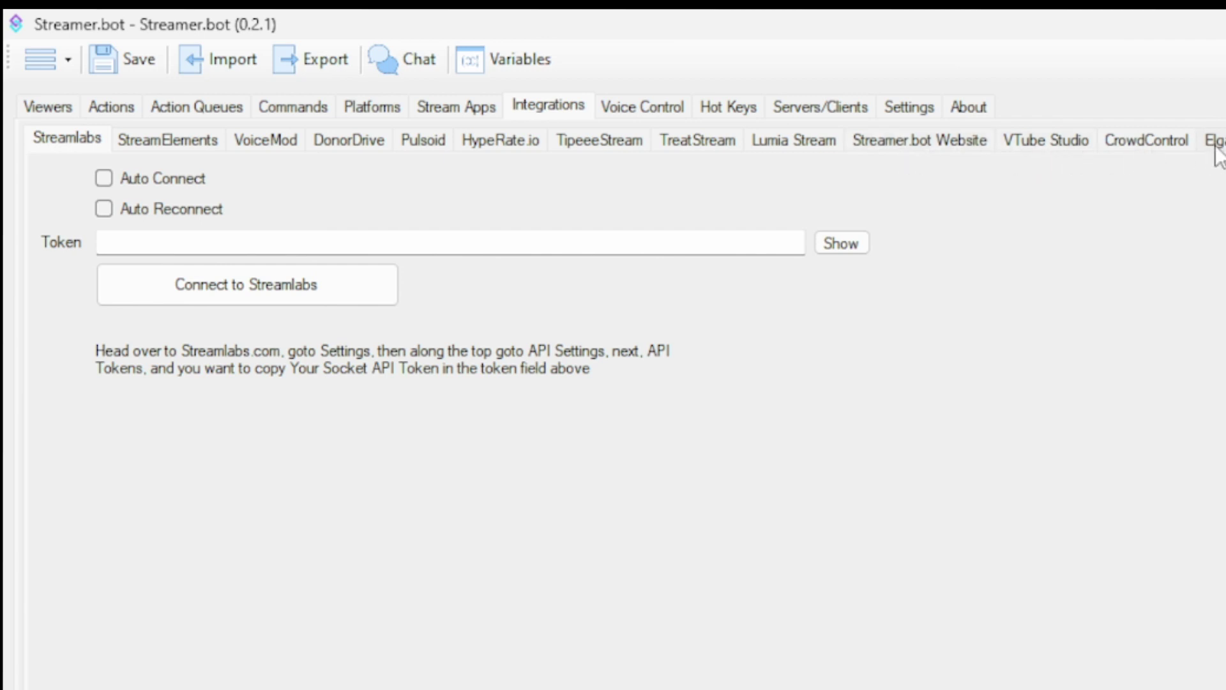
right_click(1215, 144)
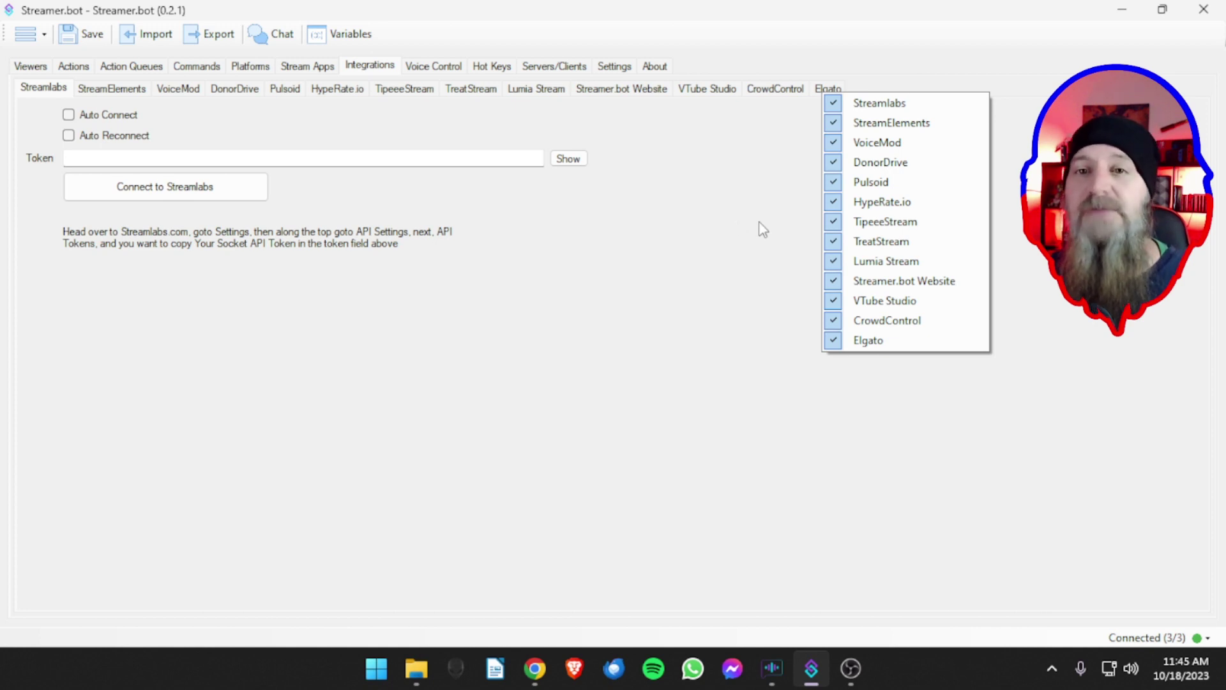
- Go from the StreamElements integration to the Streamer.bot Website page, which shows the account logged out
left_click(112, 88)
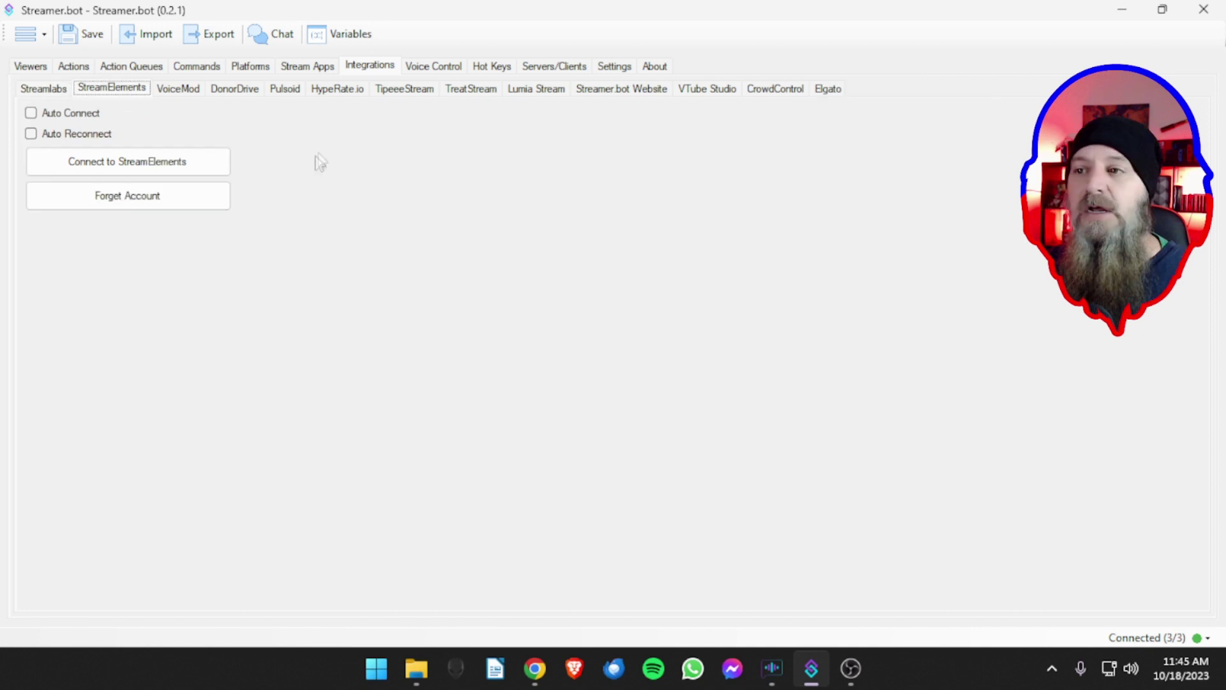
left_click(606, 89)
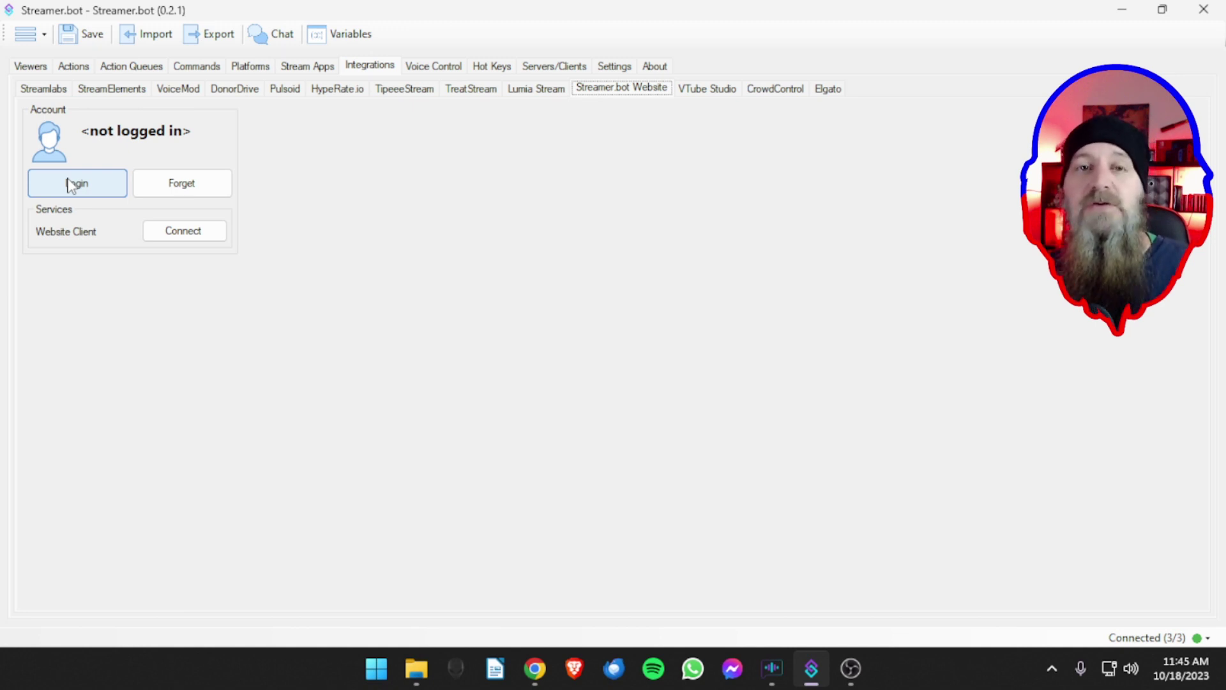
- Log in to the Streamer.bot Website account through Discord, close the confirmation tab and minimize Chrome
left_click(73, 184)
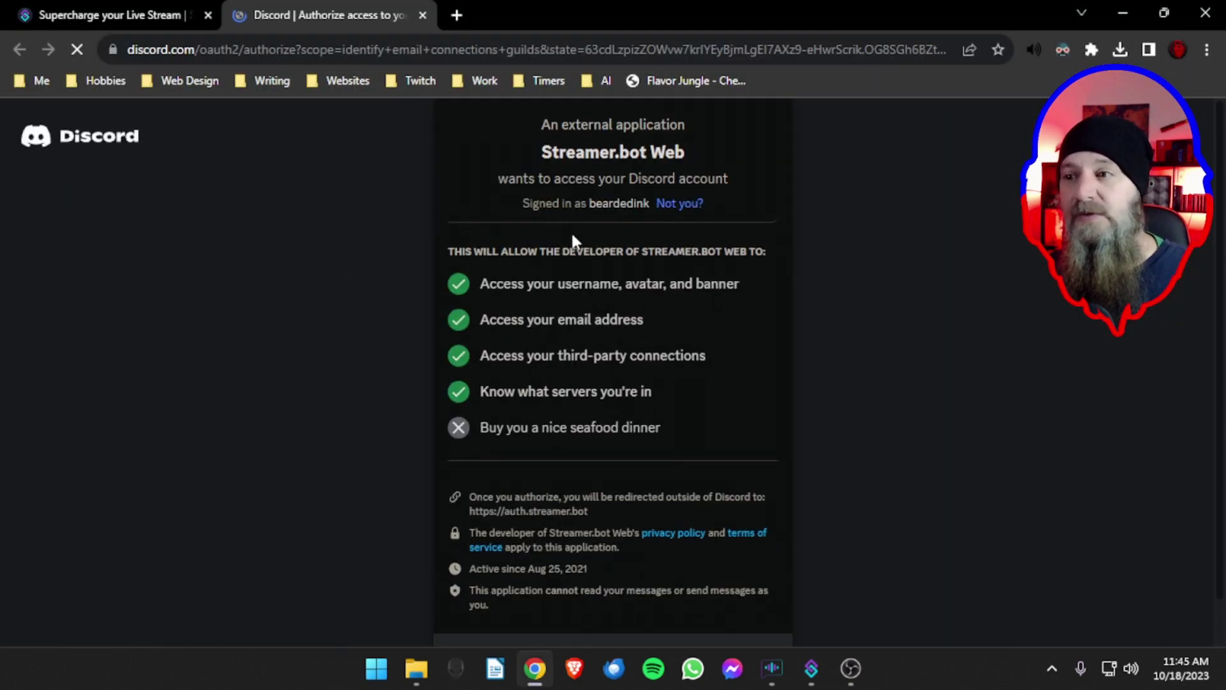
scroll(573, 238, "down", 1)
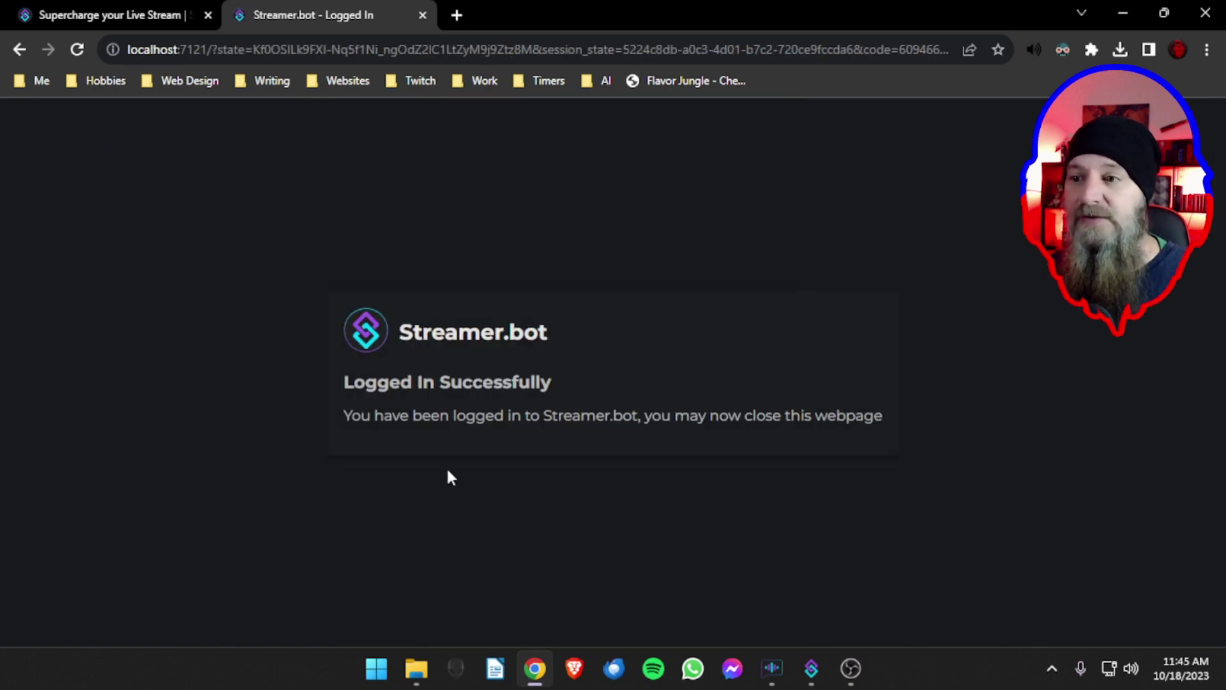
left_click(422, 14)
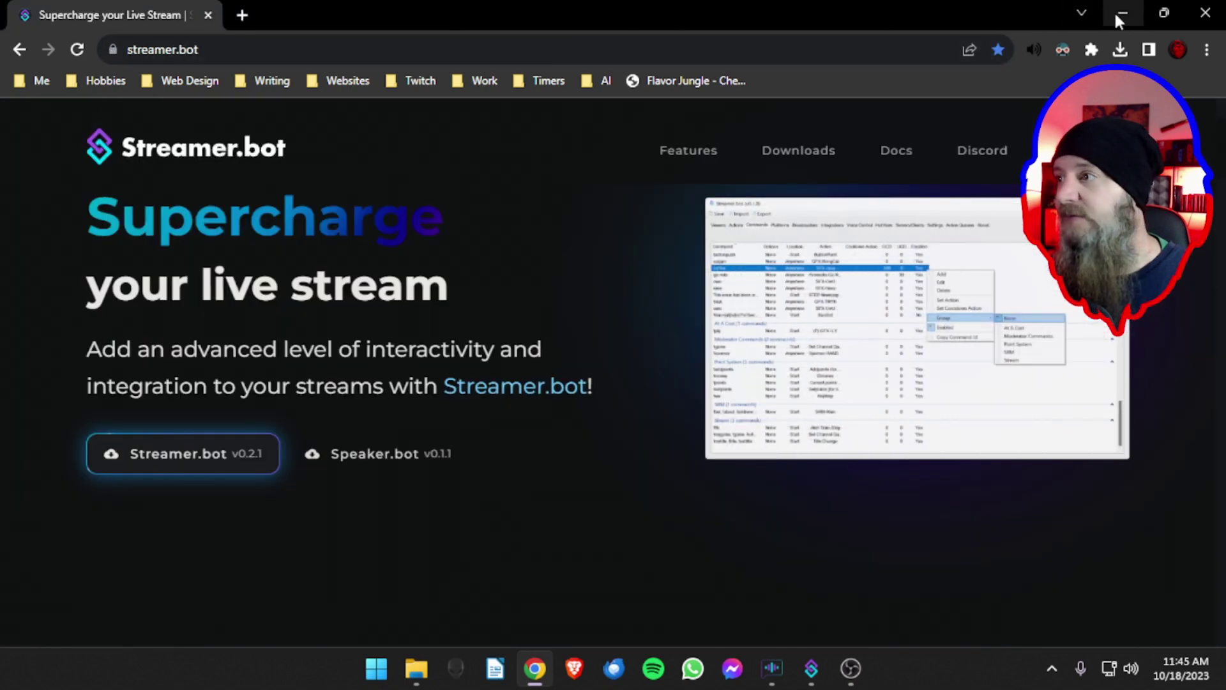
left_click(1119, 14)
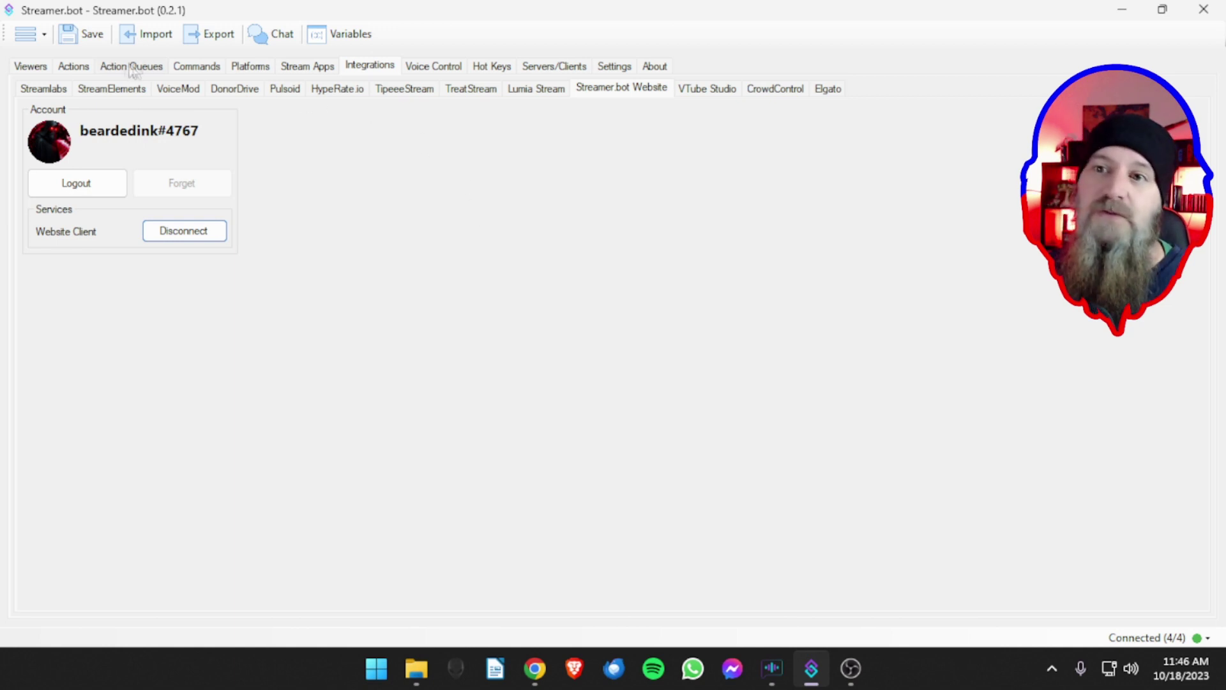
- Switch to the Actions page, which has no actions, triggers or sub-actions yet
left_click(75, 67)
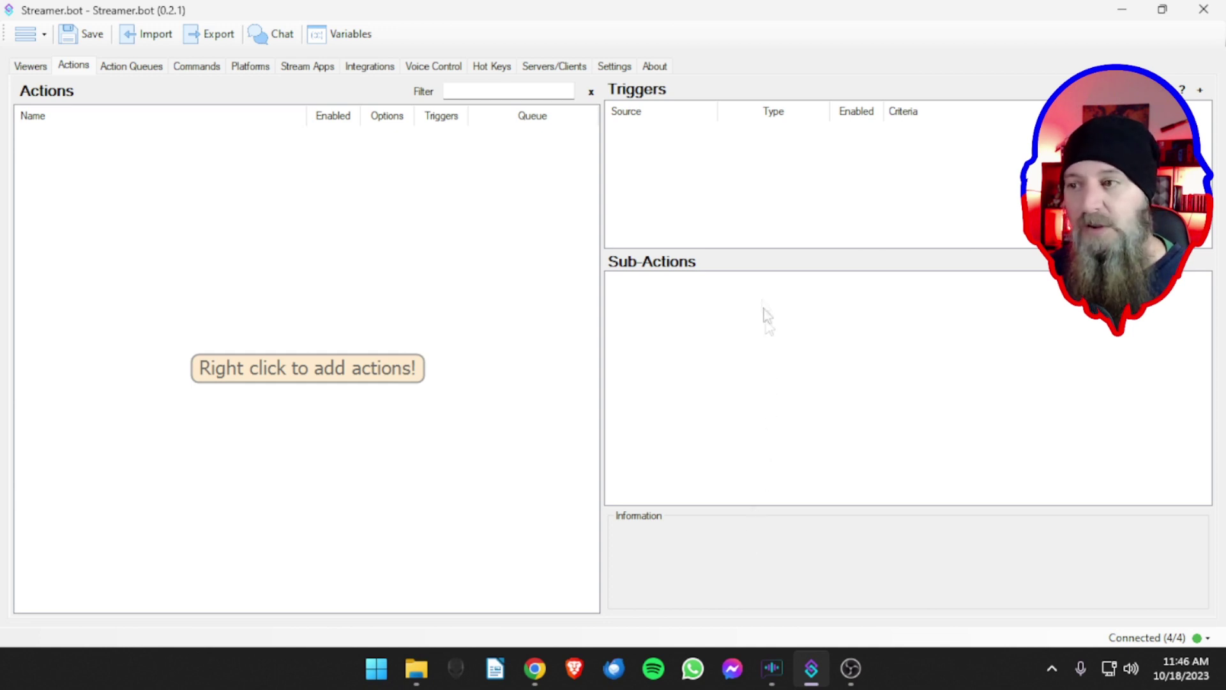
- Drag the splitters to widen the side panels and resize Triggers against Sub-Actions
left_click_drag(602, 324, 455, 334)
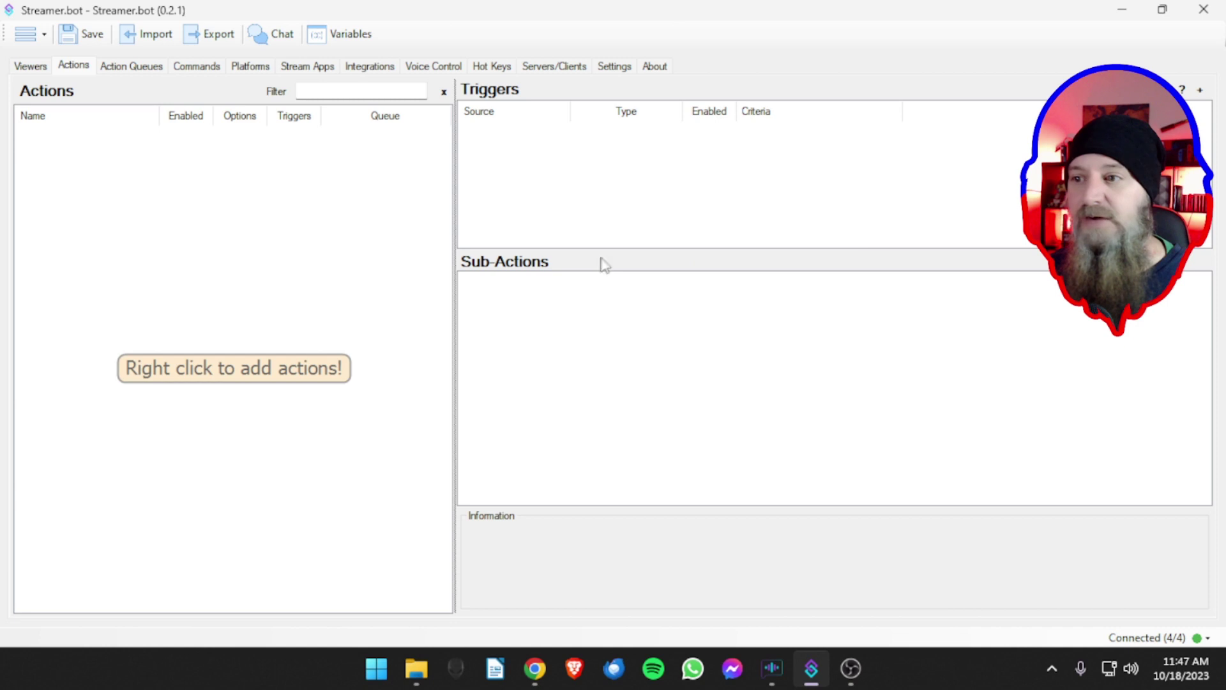
left_click_drag(596, 250, 608, 188)
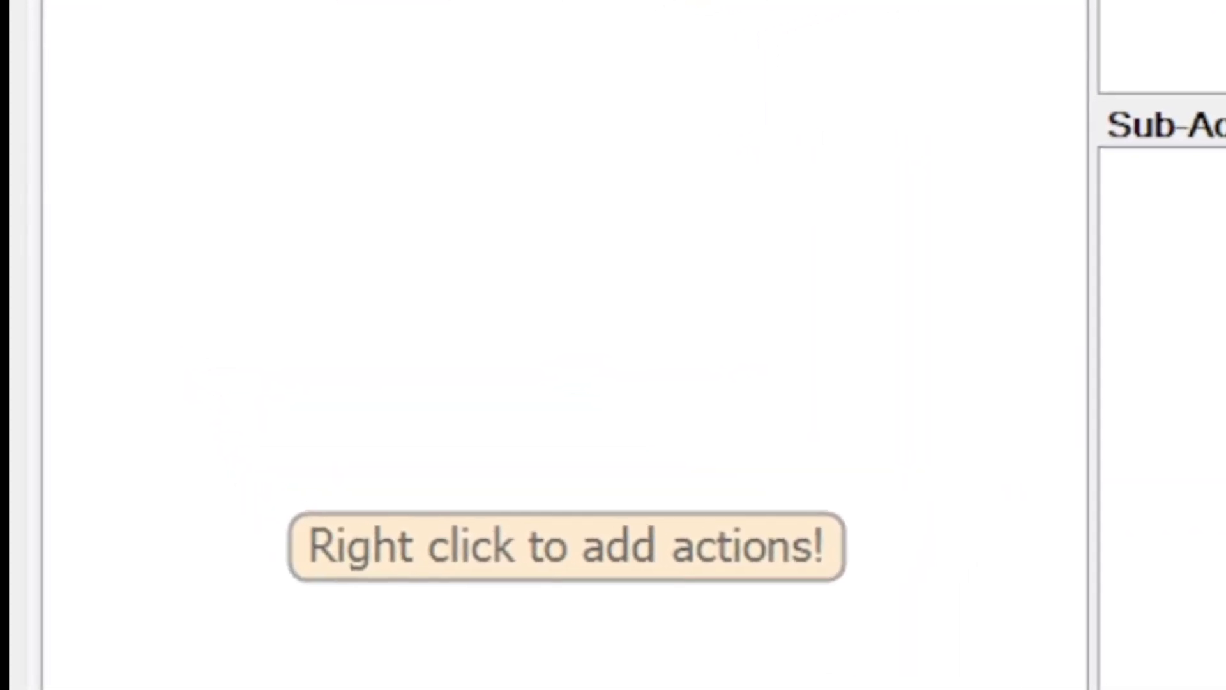
left_click_drag(1214, 99, 1214, 139)
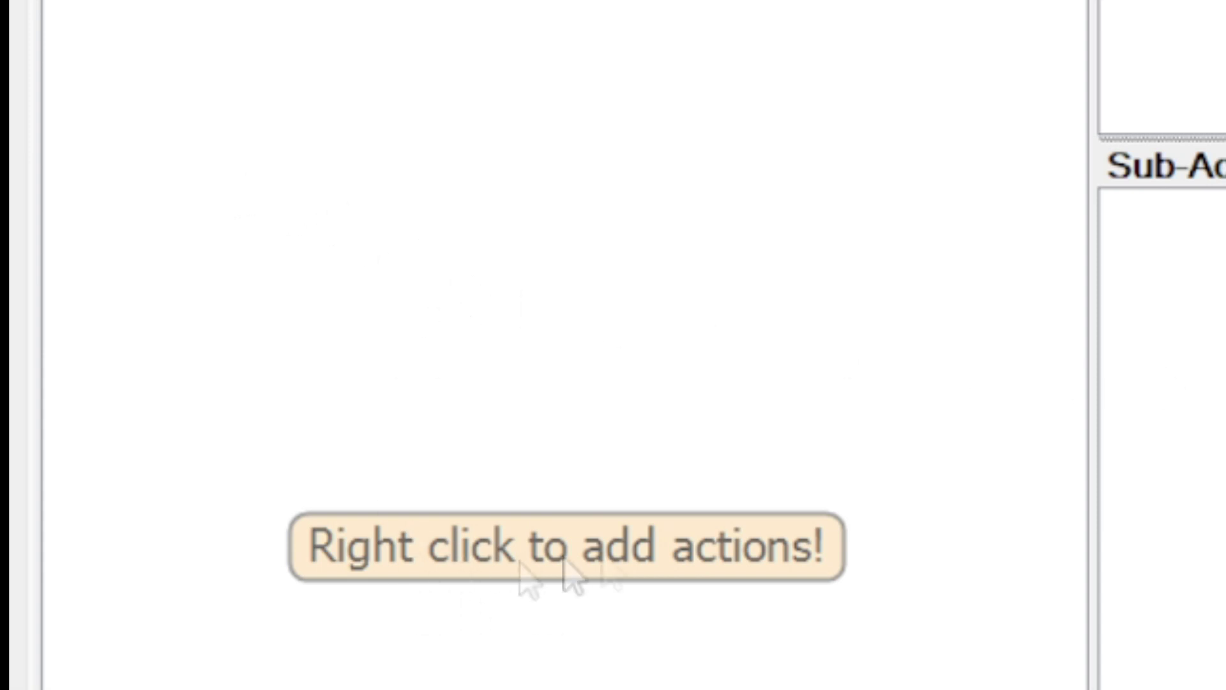
right_click(378, 205)
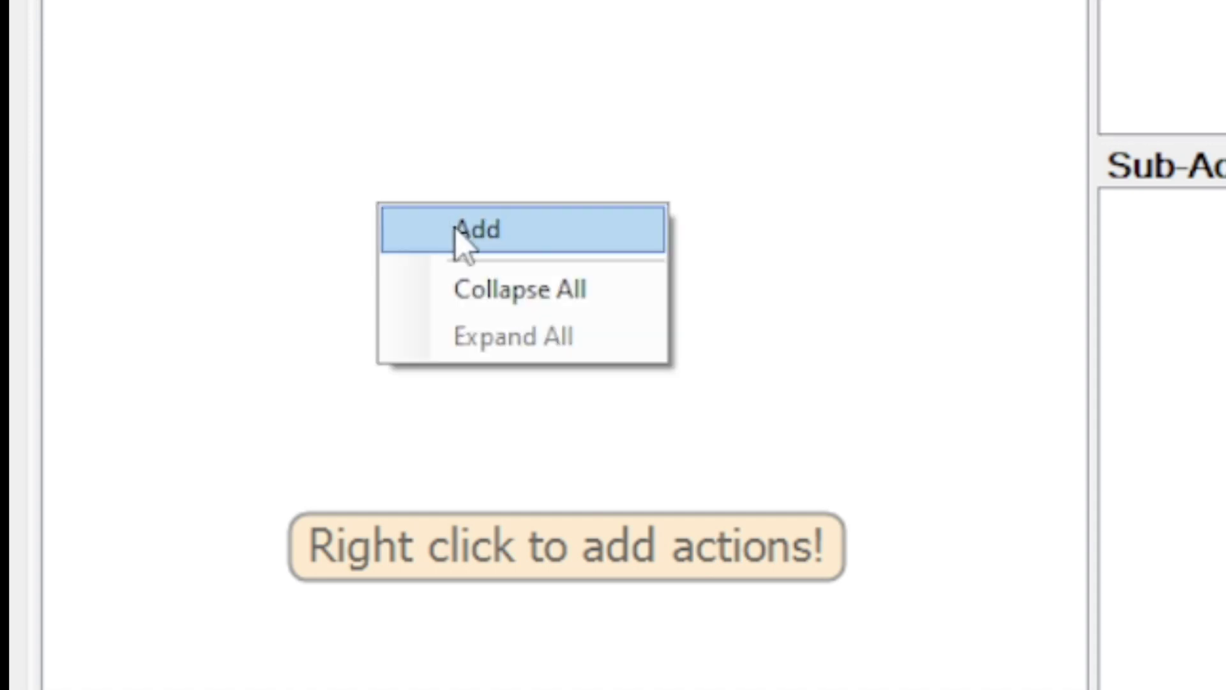
- Choose Add from the actions list menu to open the new action form
left_click(454, 237)
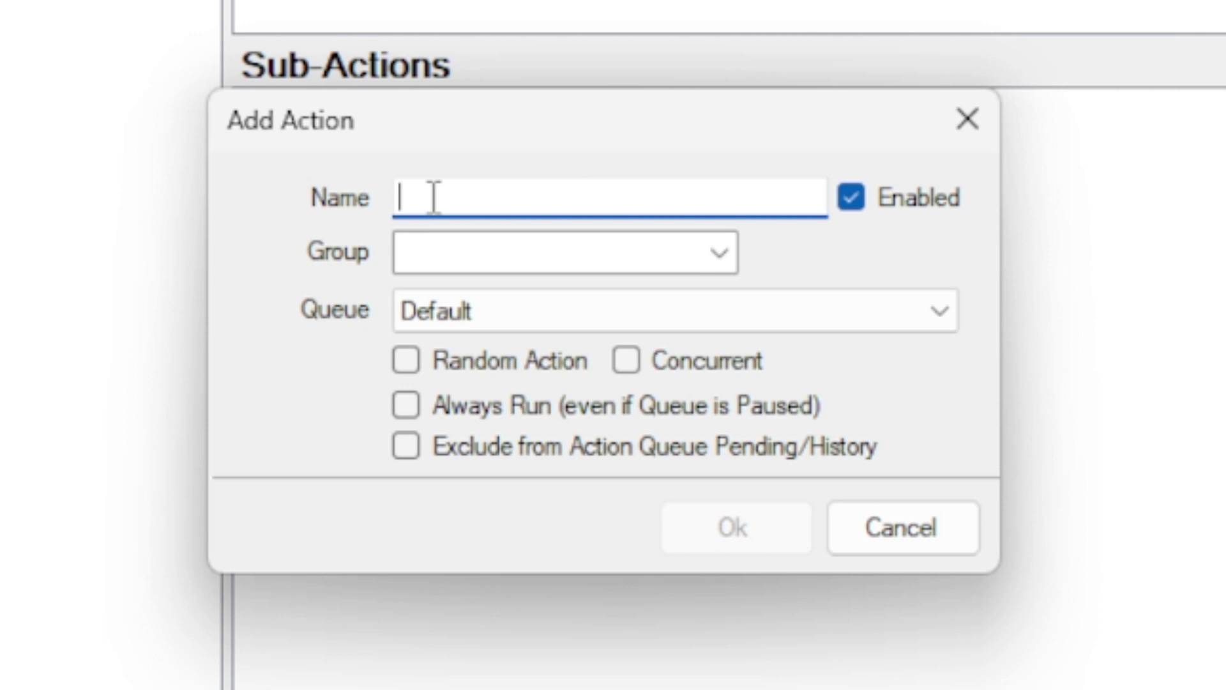
- Name the new action 'ShoutOut'
type("ShoutOUt")
key("BackSpace")
key("BackSpace")
type("ut")
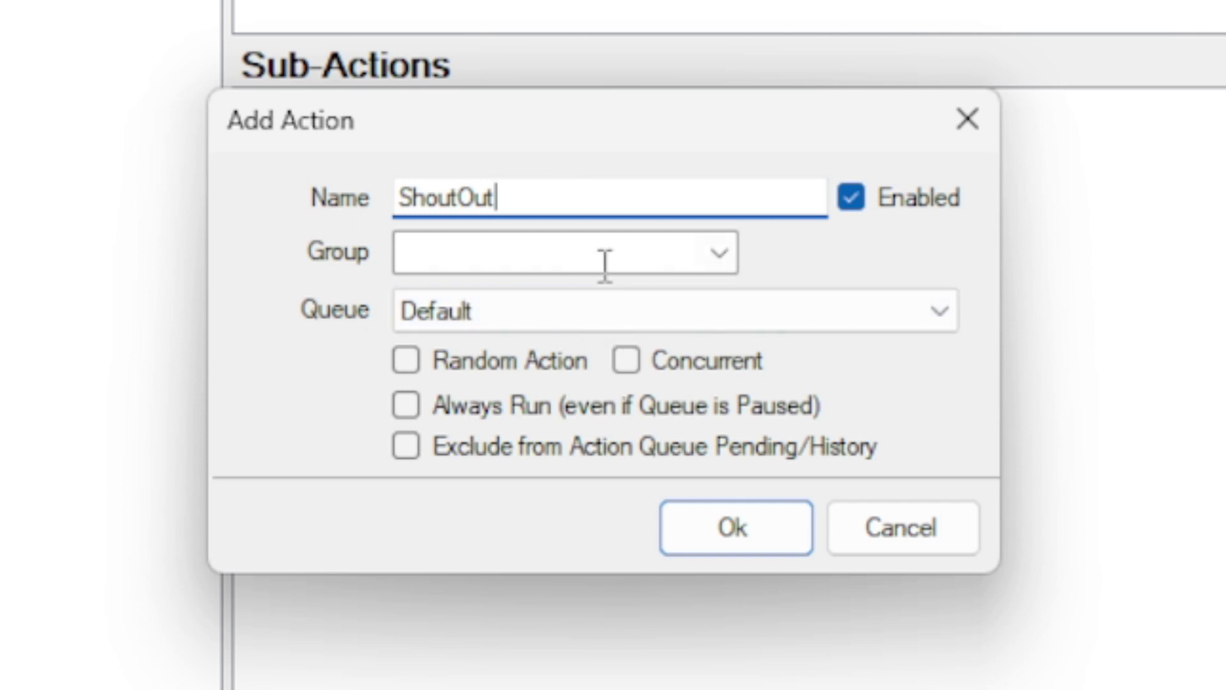
- Enter 'Shouts' as the action's group, leaving the Default queue
left_click(714, 263)
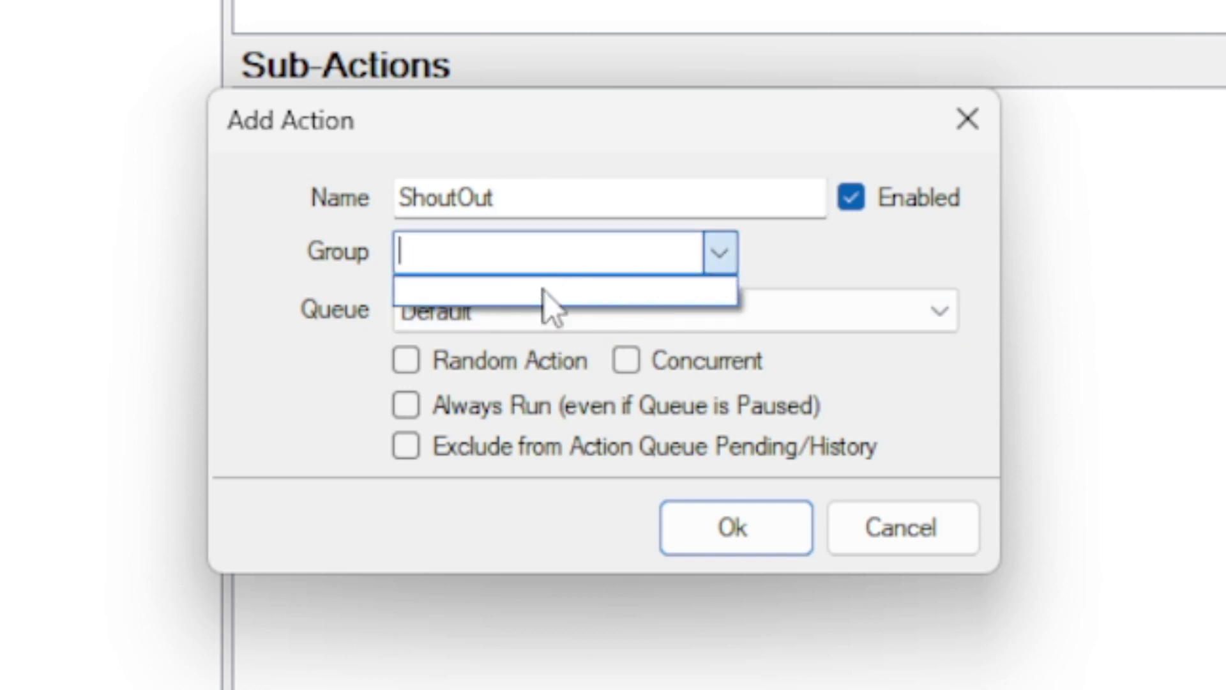
left_click(488, 254)
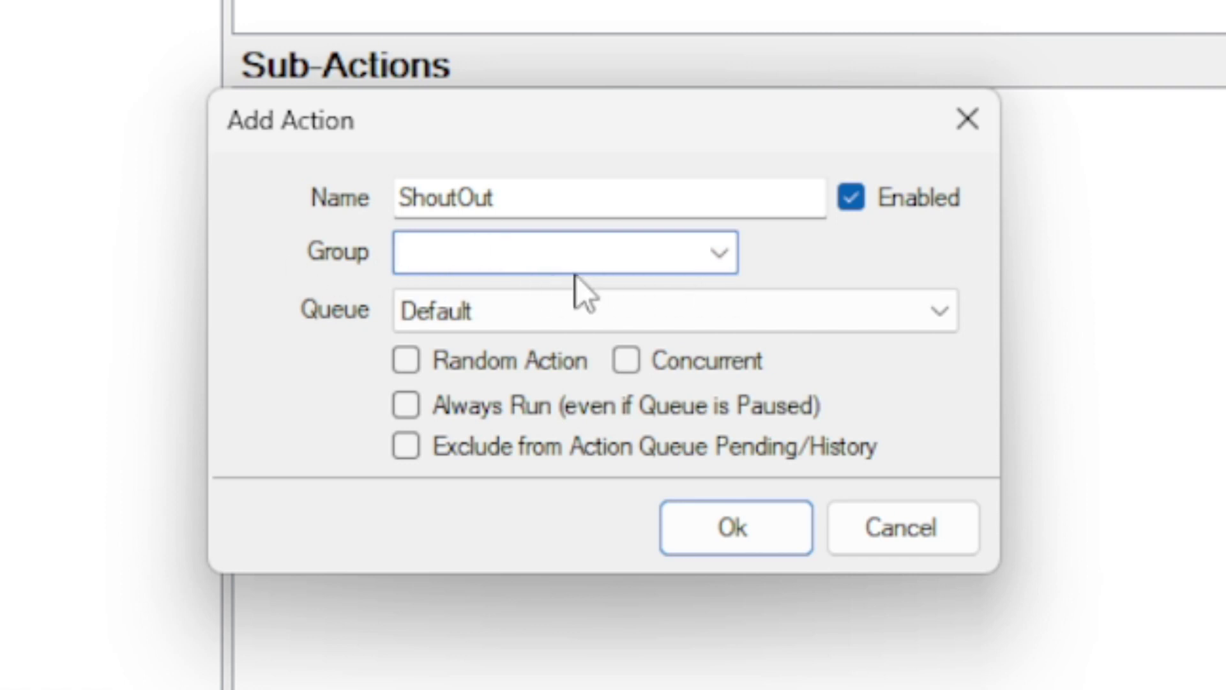
type("Shouts")
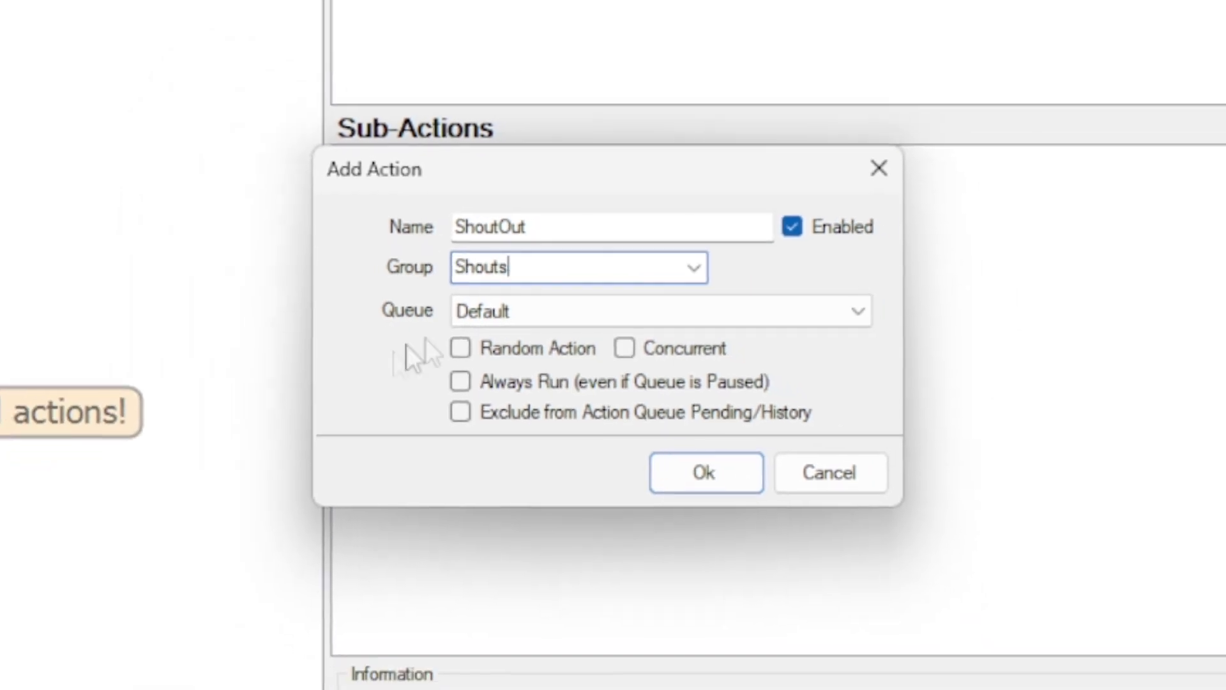
key("Tab")
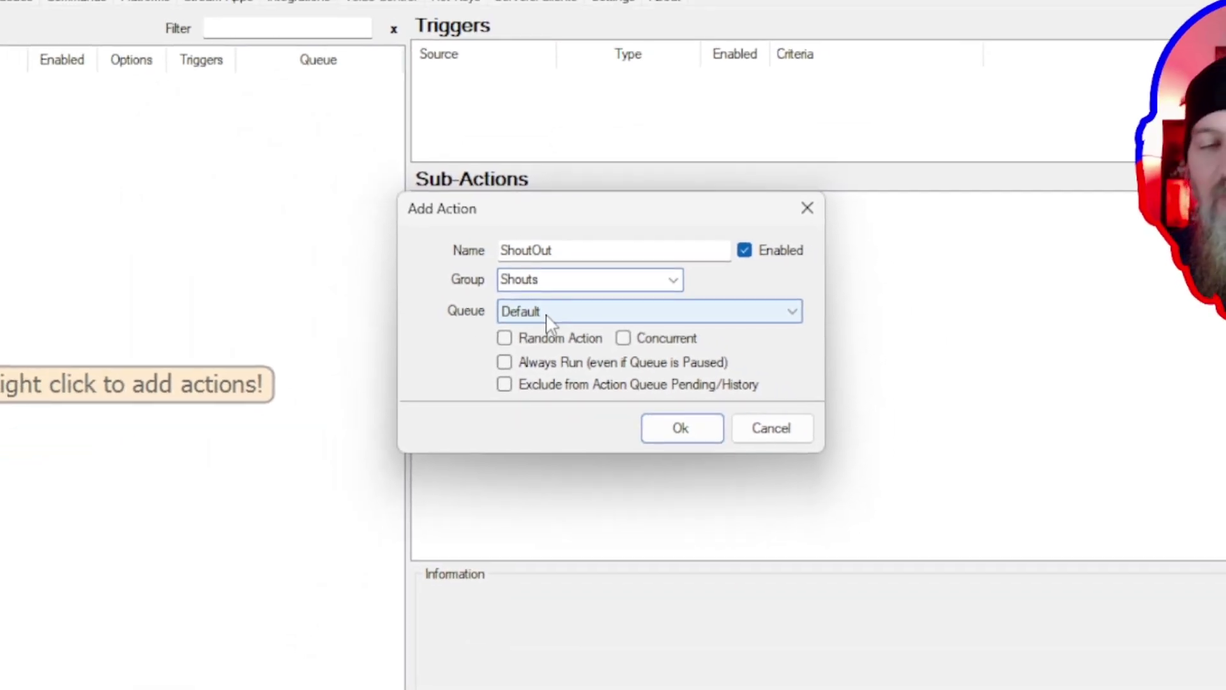
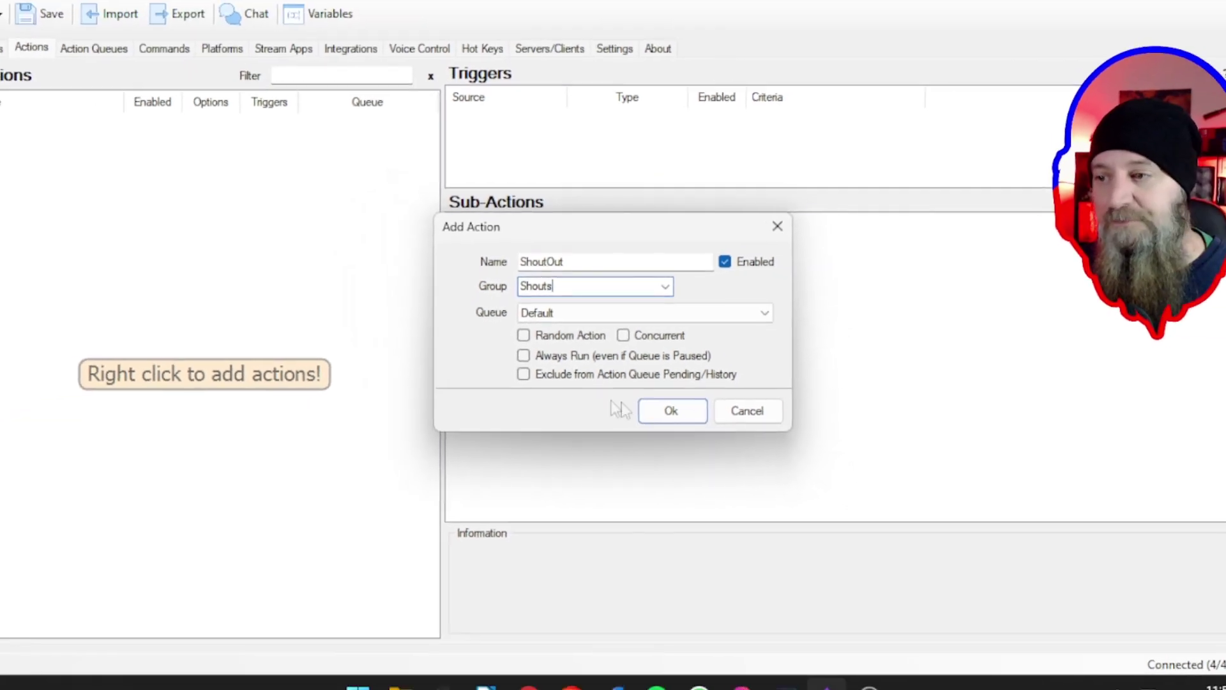
- Confirm creation of the ShoutOut action in the Shouts group
left_click(651, 409)
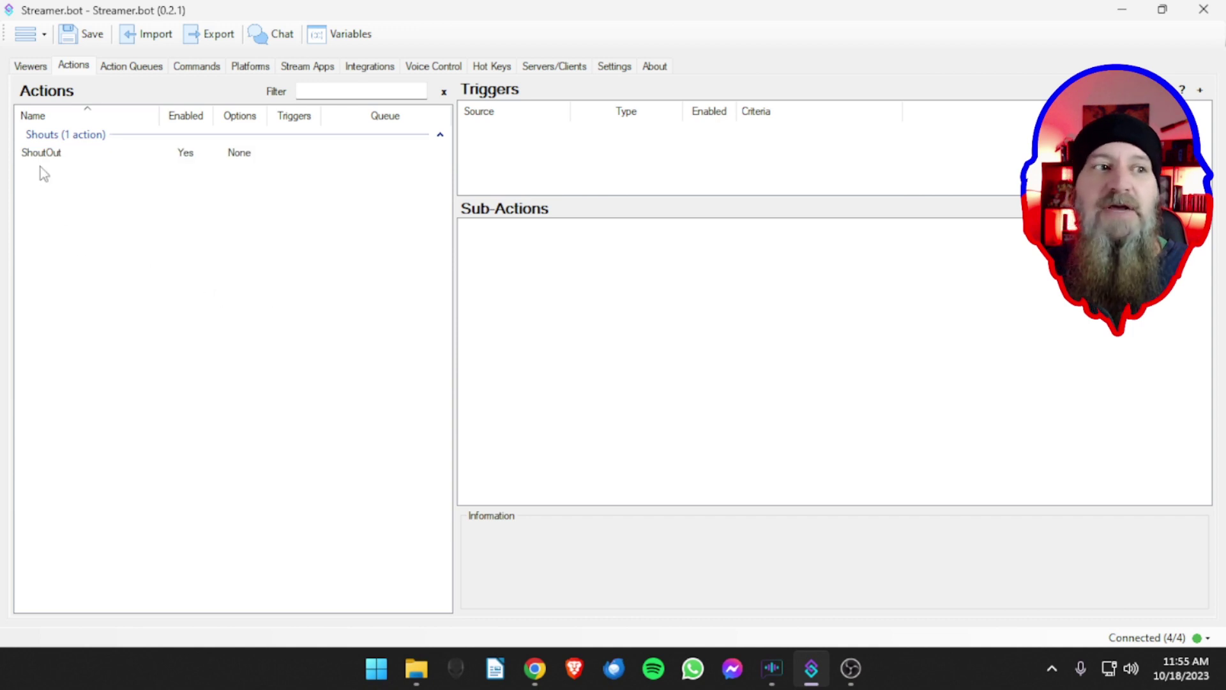
left_click(42, 155)
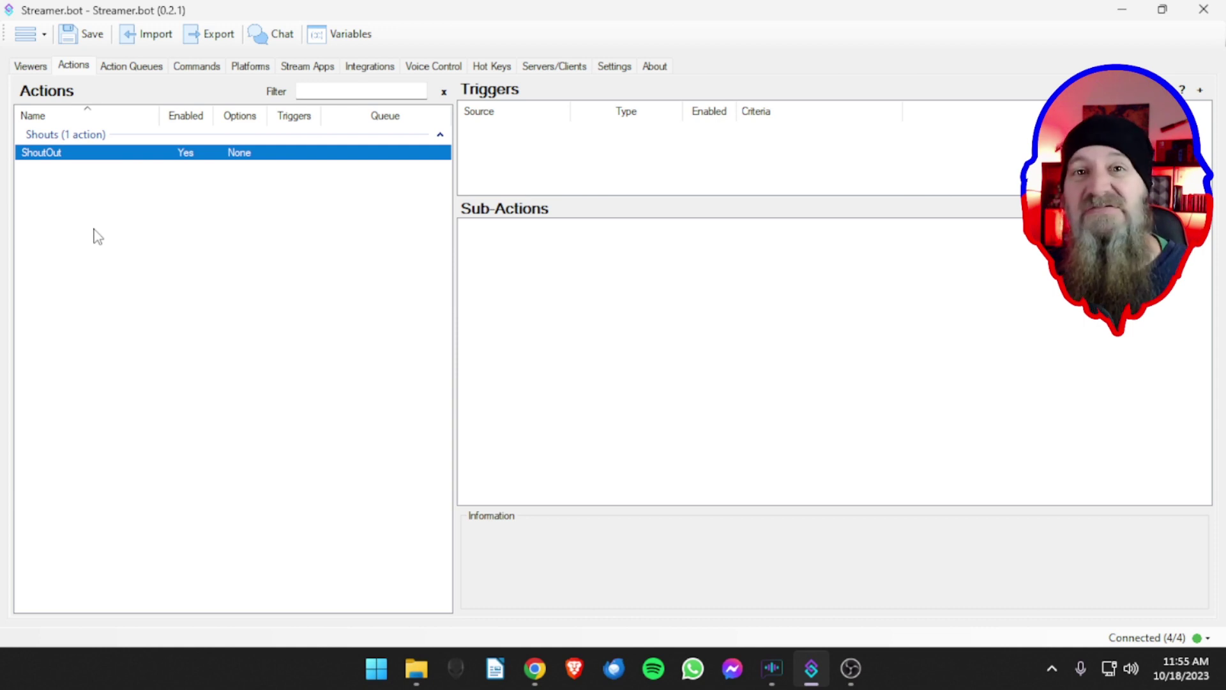
left_click(558, 163)
left_click(191, 191)
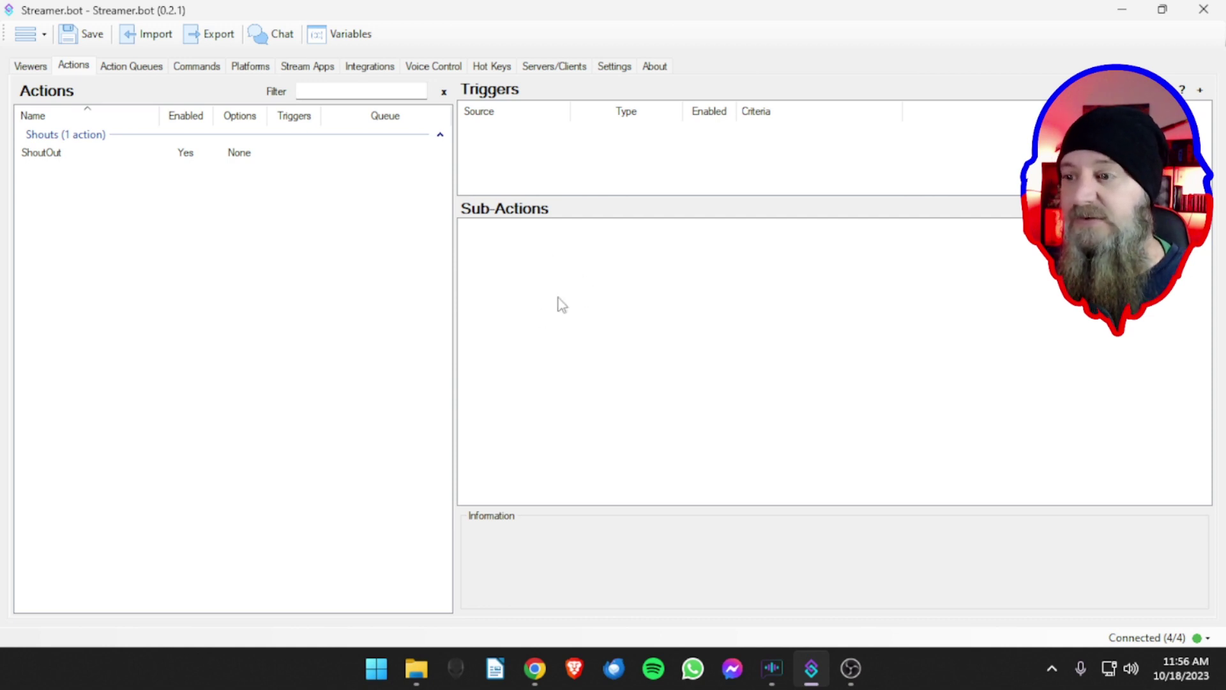
left_click(149, 154)
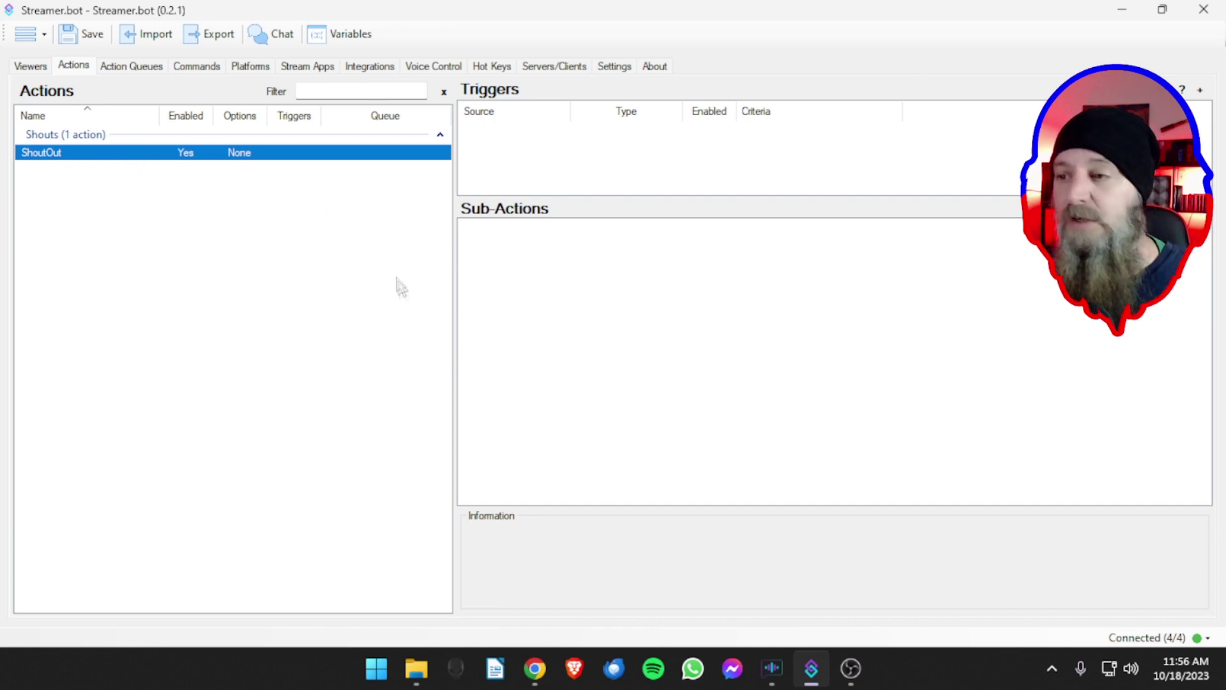
- Browse the sub-action menu's Core, OBS, Settings, Integrations and Twitch categories
right_click(545, 297)
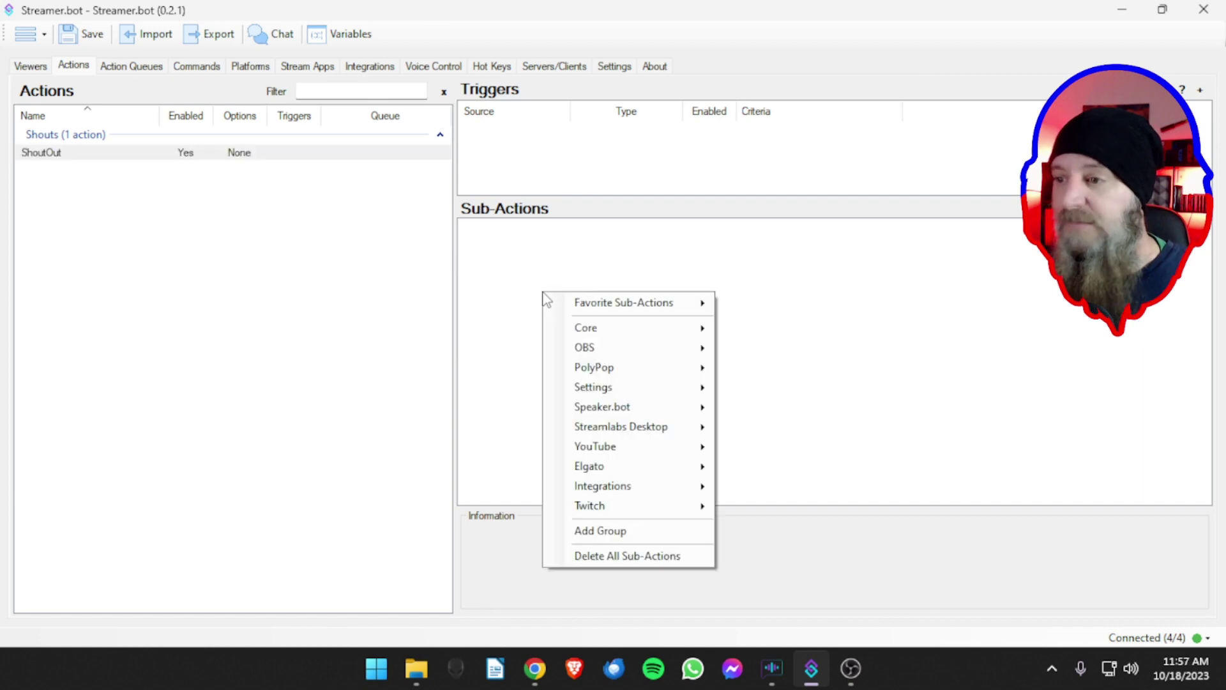
mouse_move(587, 300)
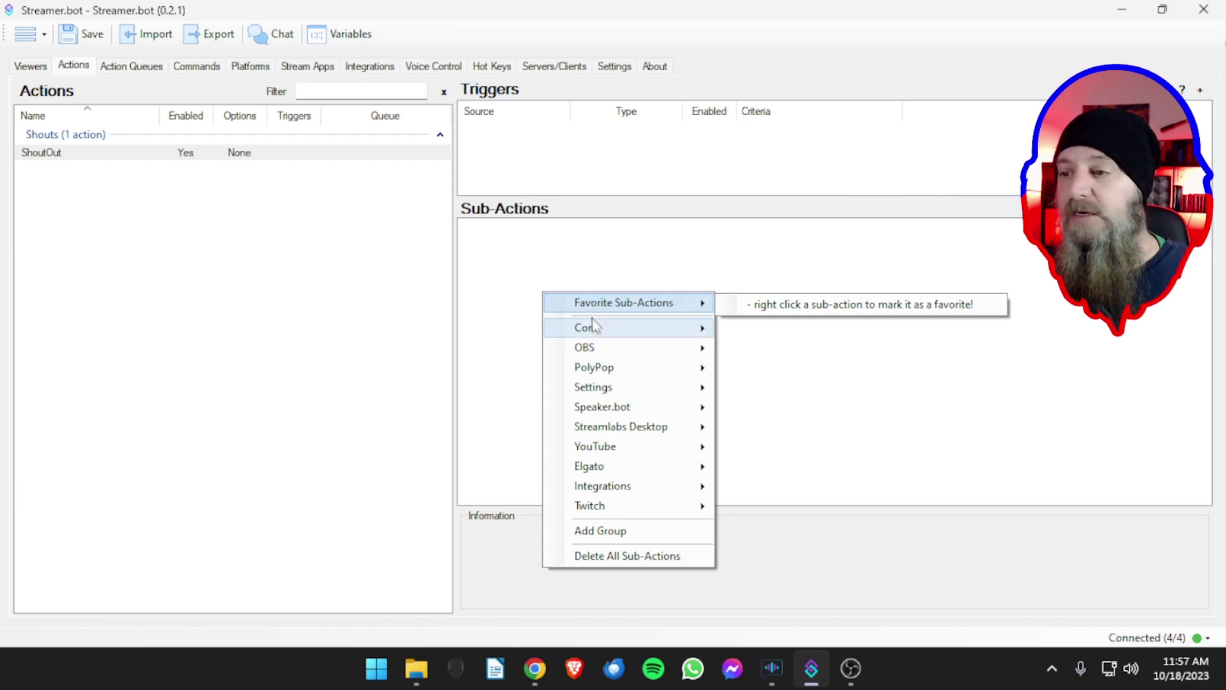
mouse_move(635, 339)
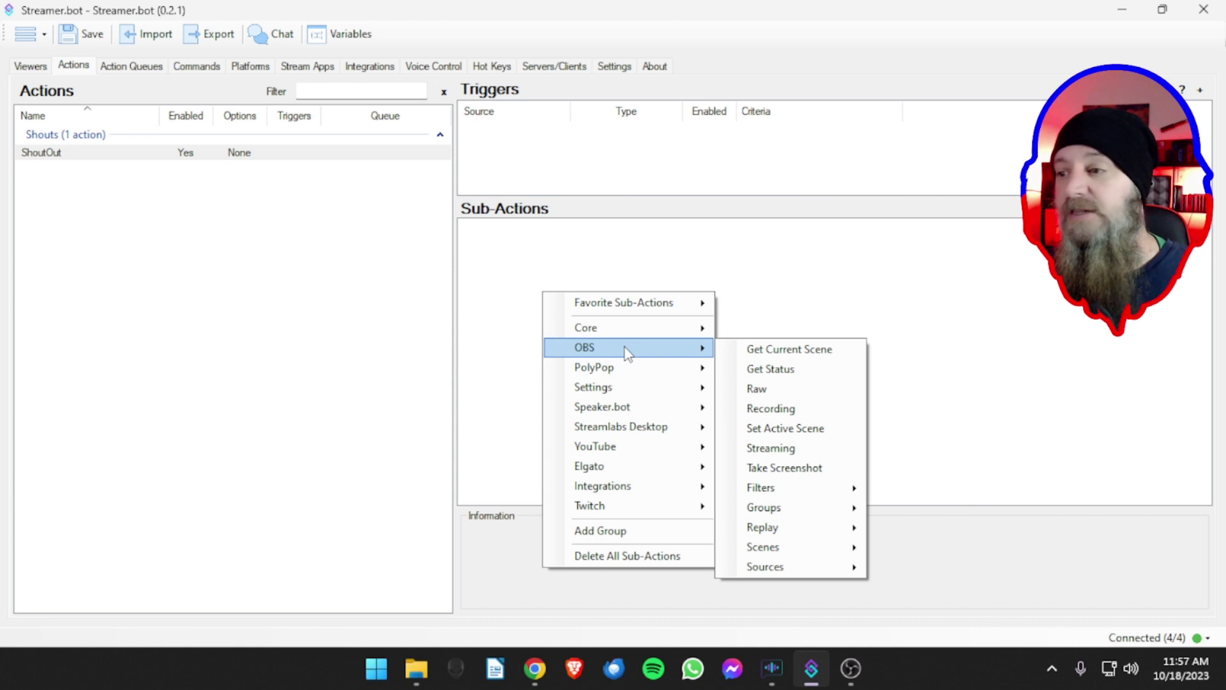
mouse_move(618, 374)
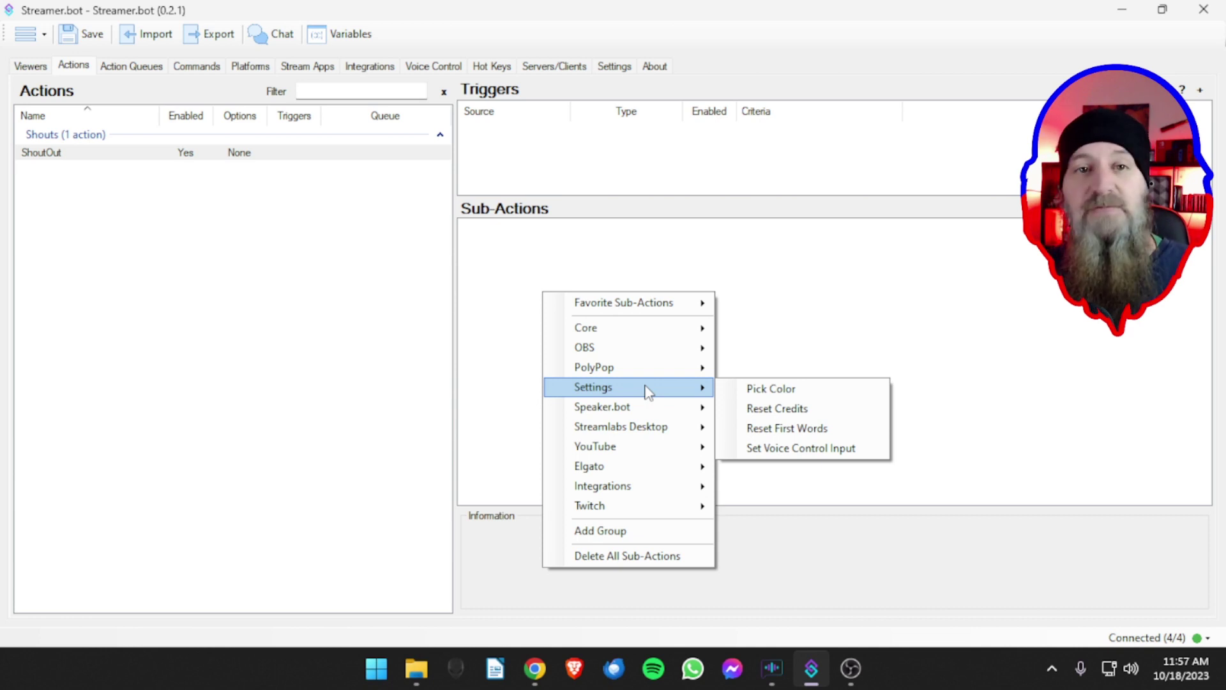
mouse_move(638, 410)
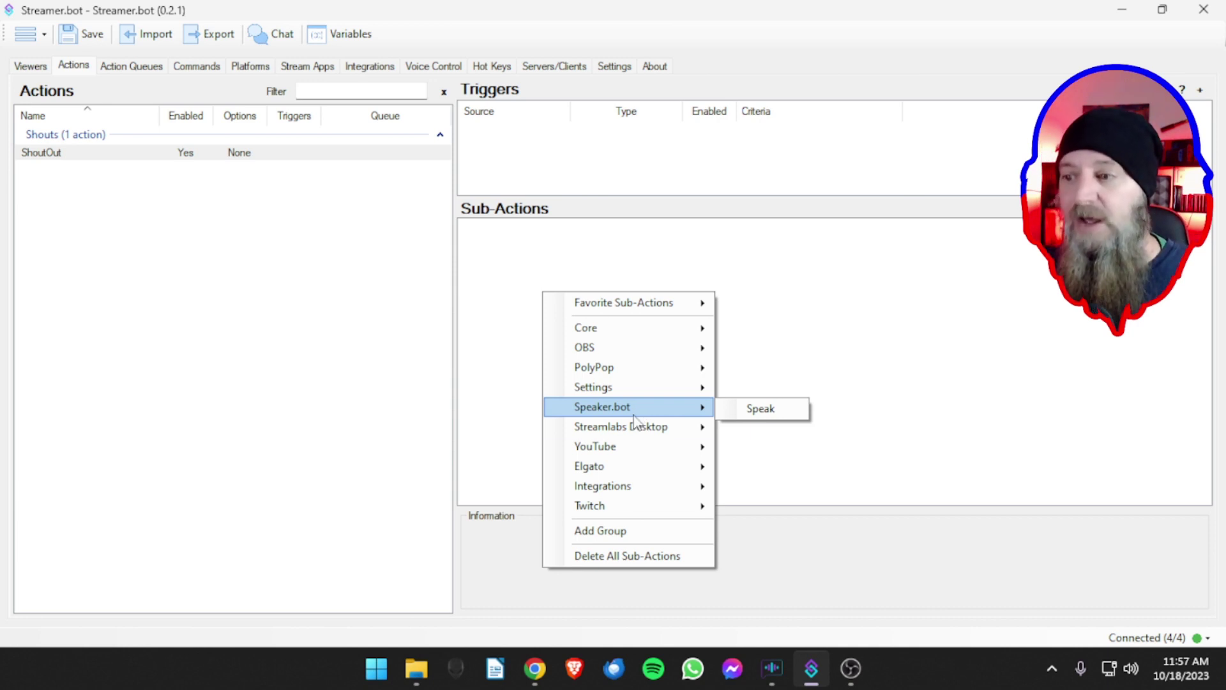
mouse_move(619, 434)
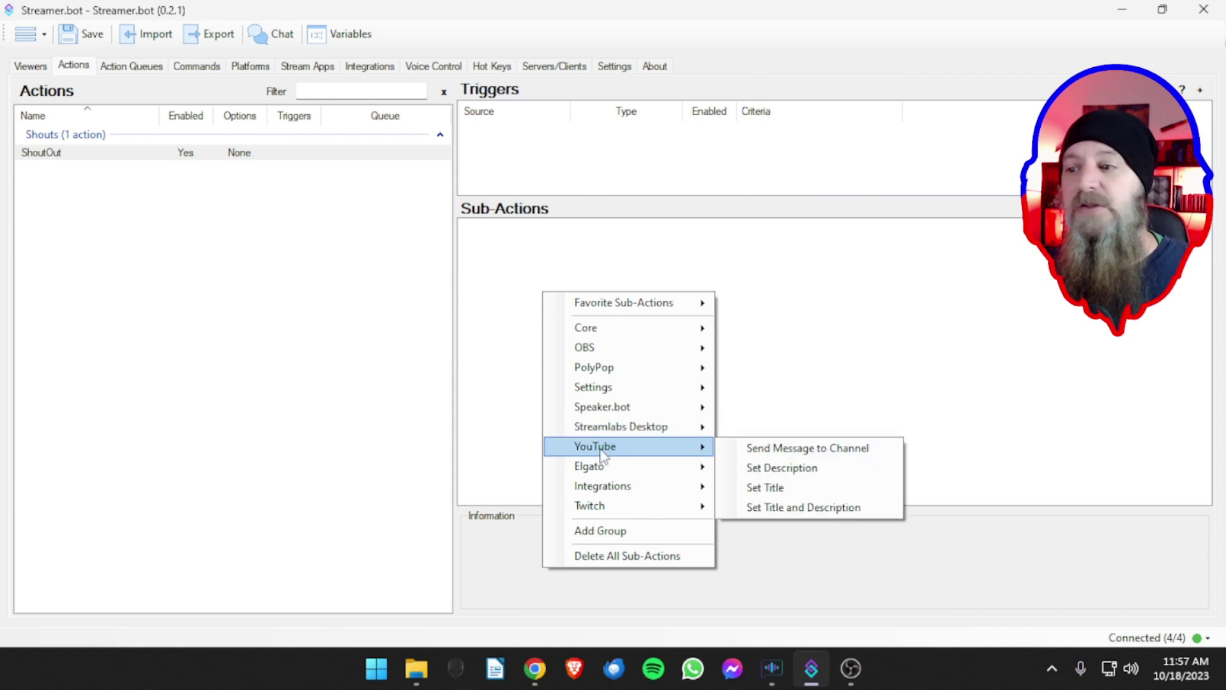
mouse_move(603, 461)
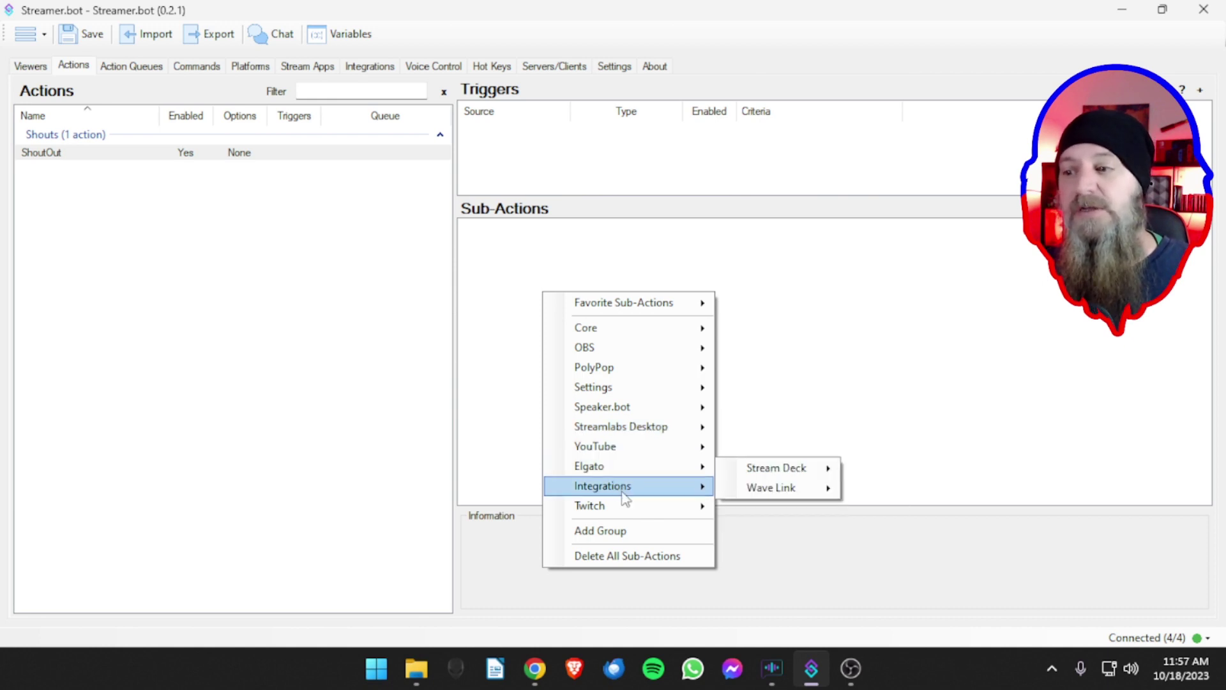
mouse_move(628, 491)
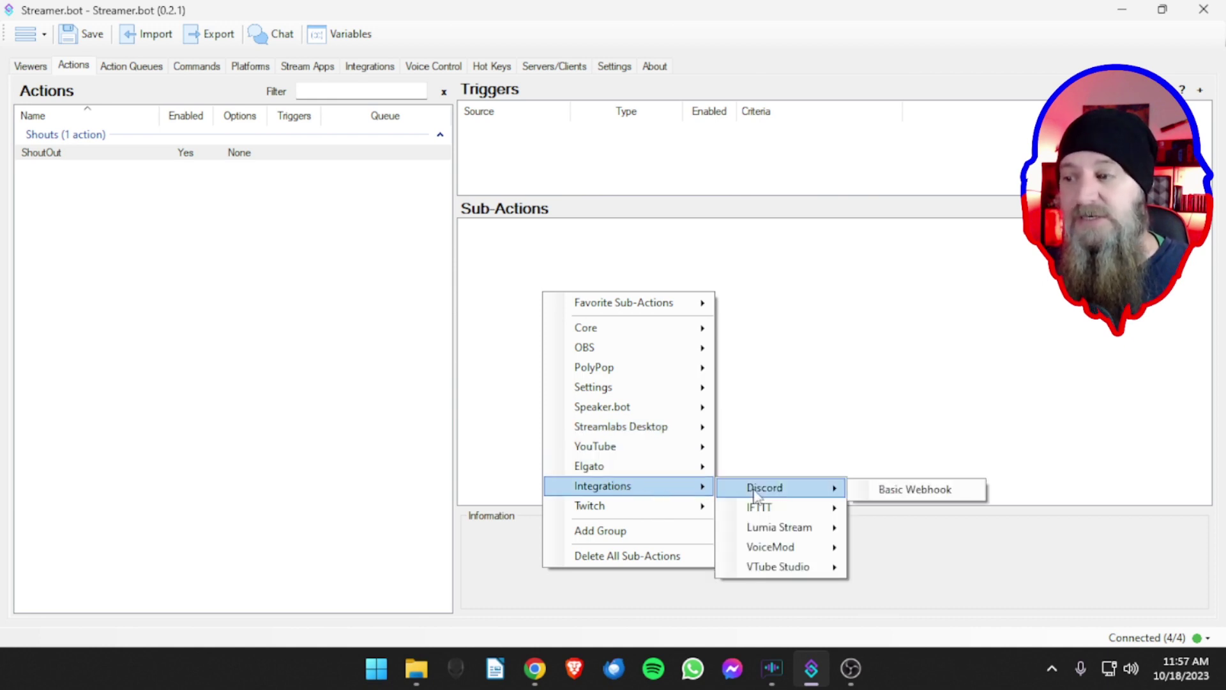
mouse_move(788, 511)
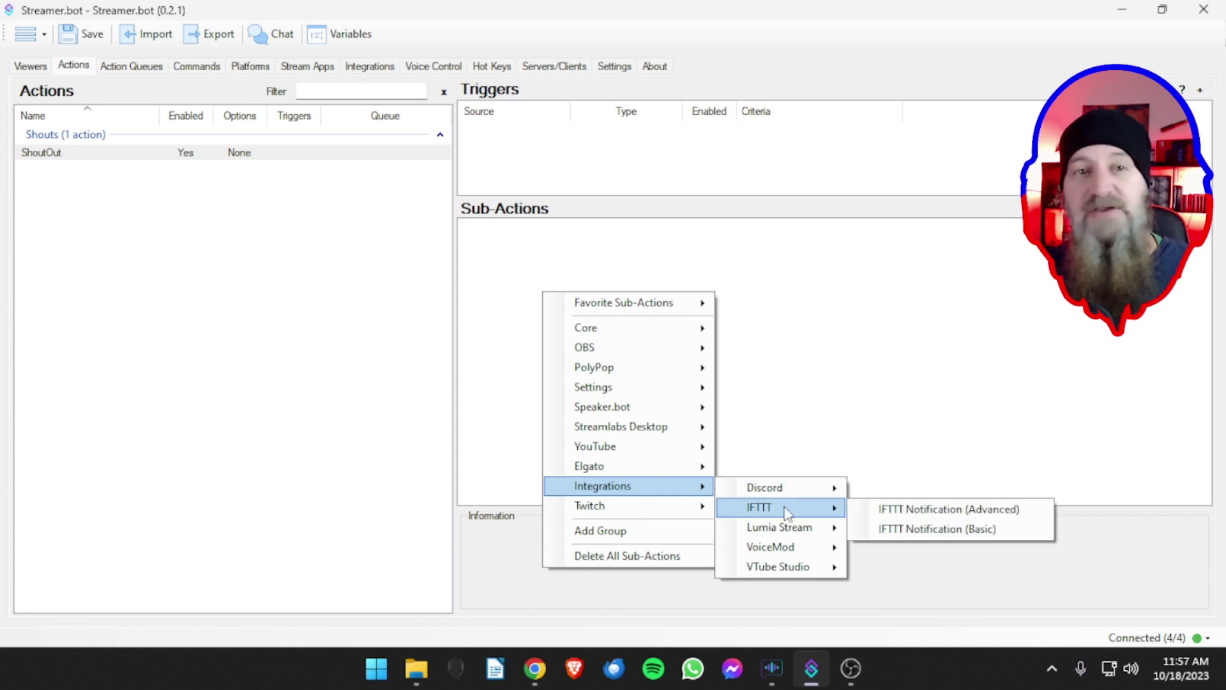
mouse_move(783, 572)
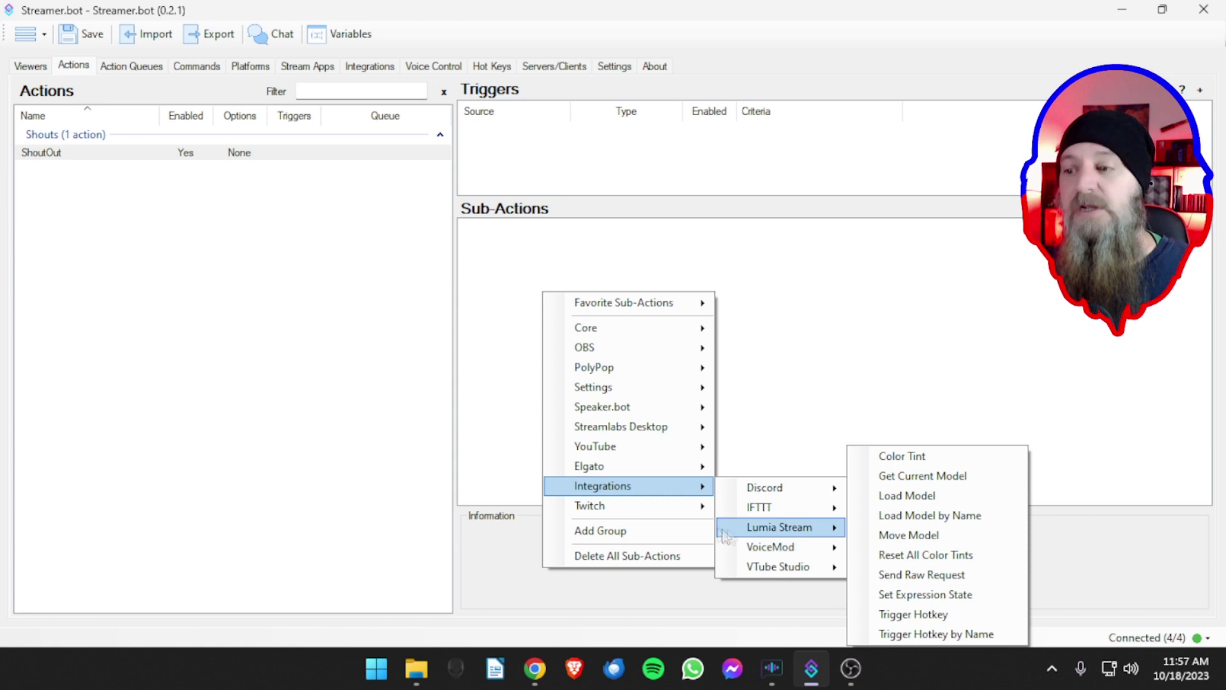
mouse_move(606, 510)
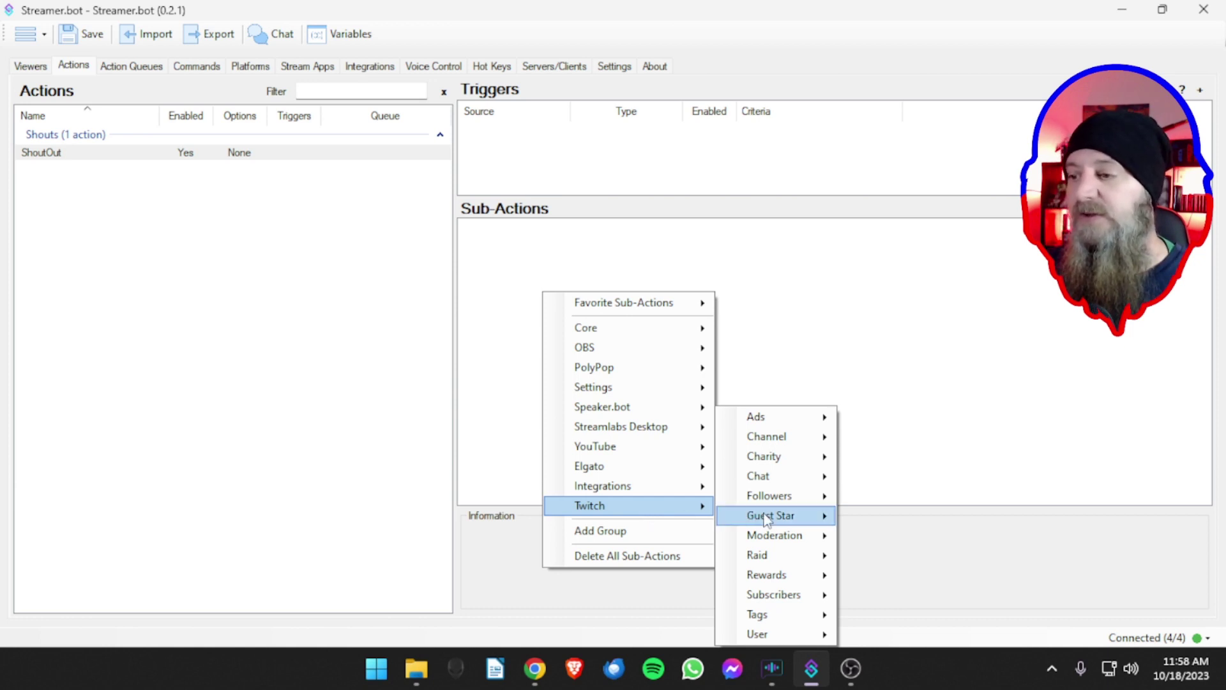
- Choose Twitch > User > Get User Info for Target as the new sub-action
mouse_move(757, 634)
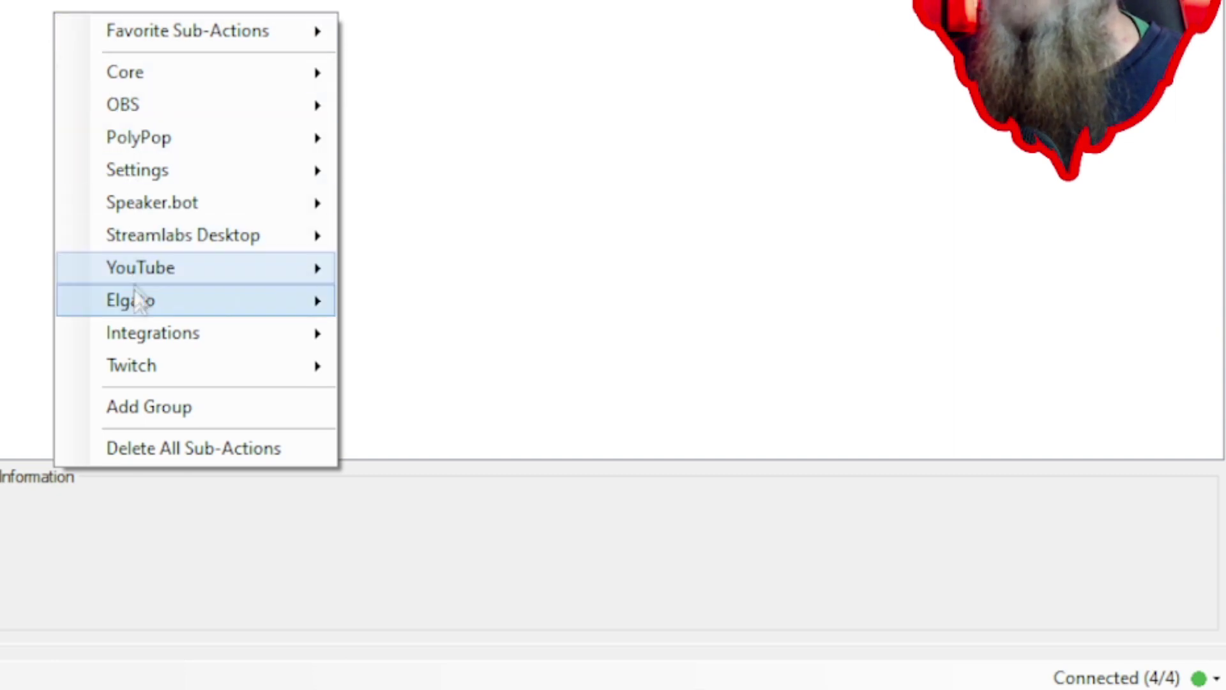
mouse_move(140, 361)
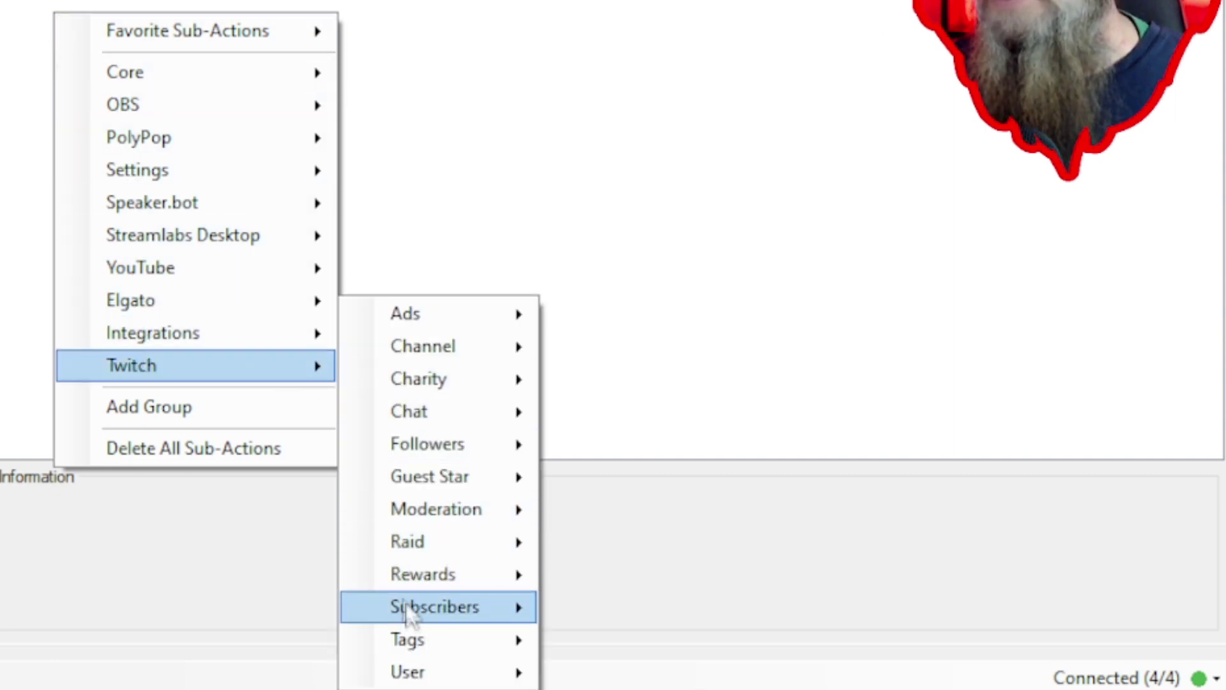
mouse_move(415, 676)
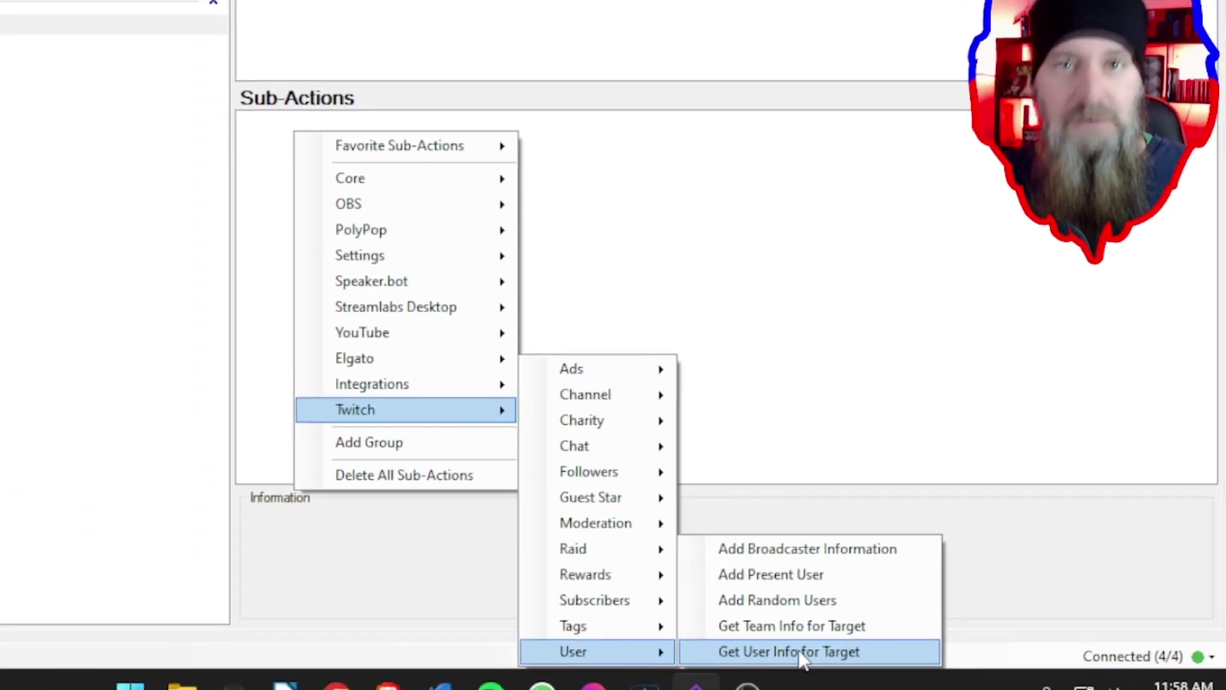
left_click(798, 651)
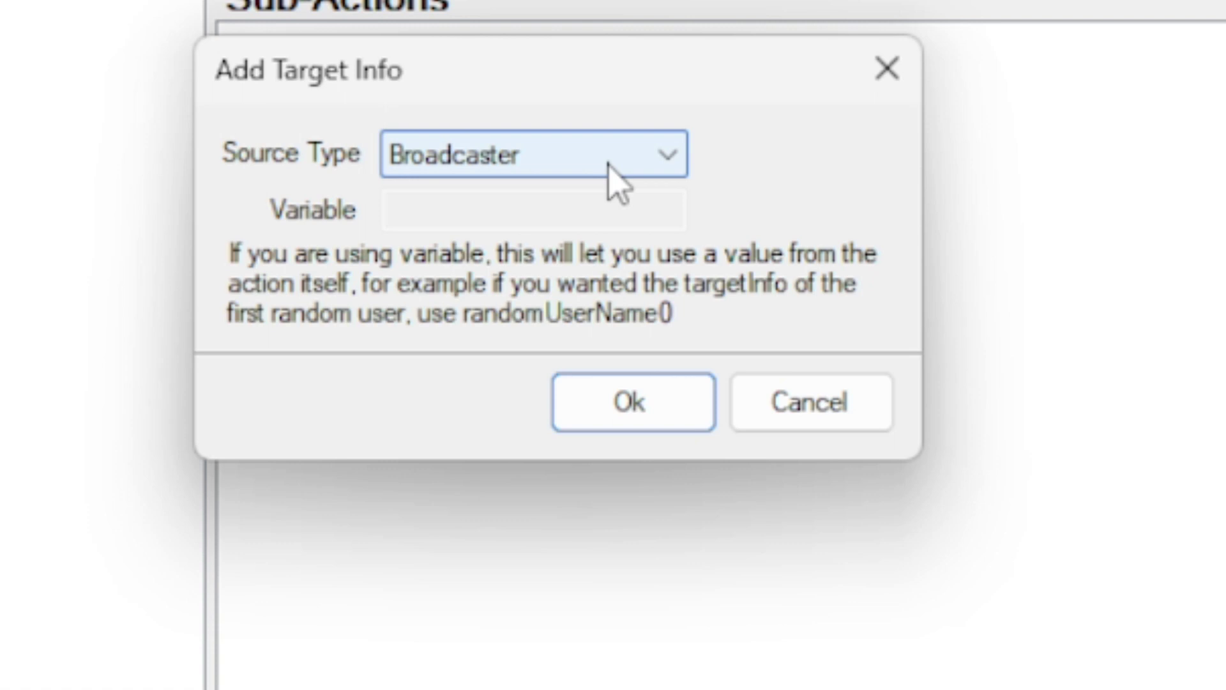
- Set the target info Source Type to From Input and add the sub-action
left_click(609, 168)
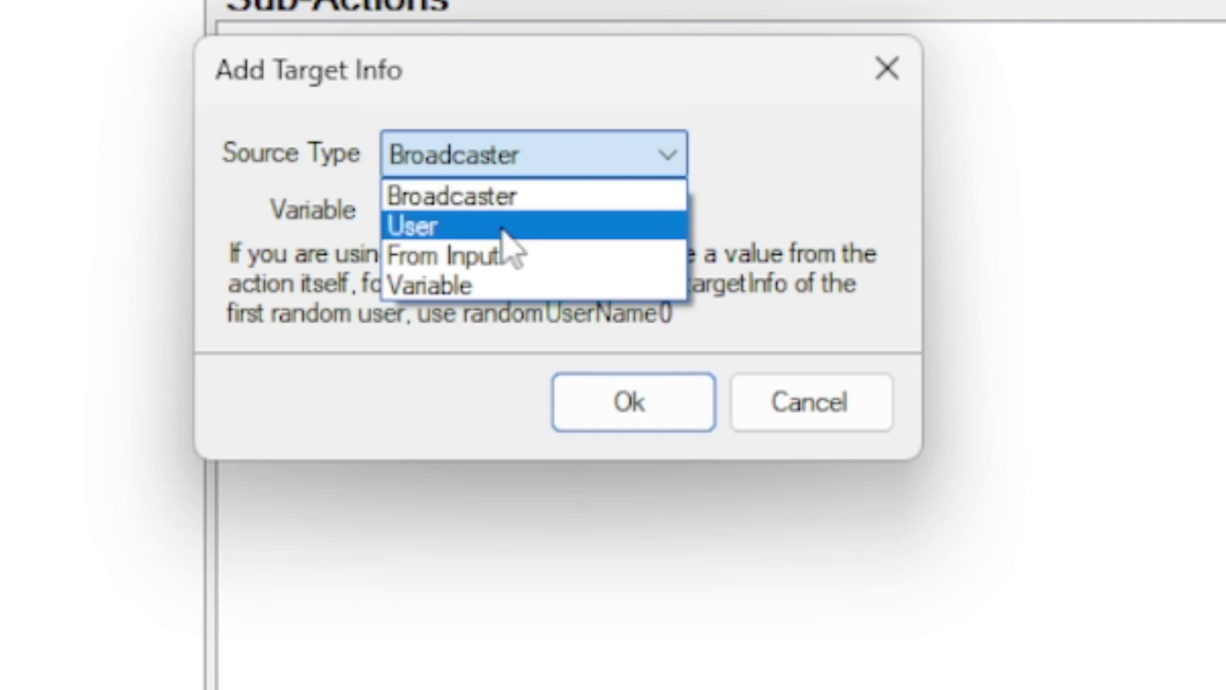
left_click(504, 262)
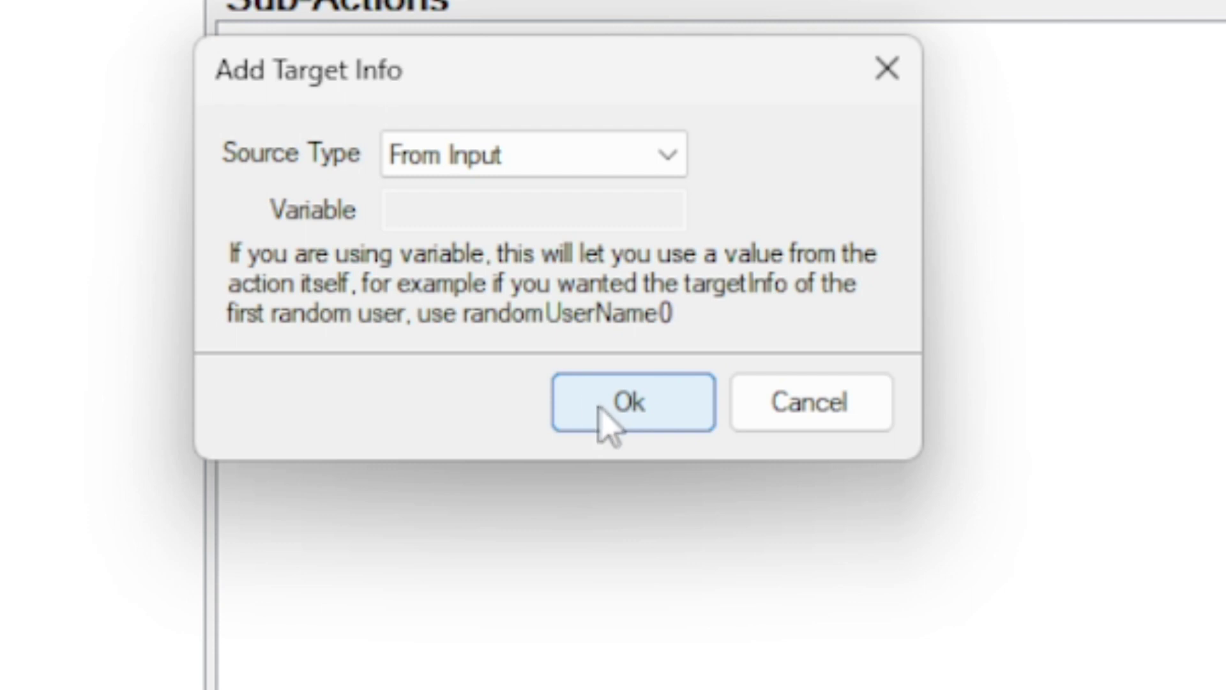
left_click(639, 170)
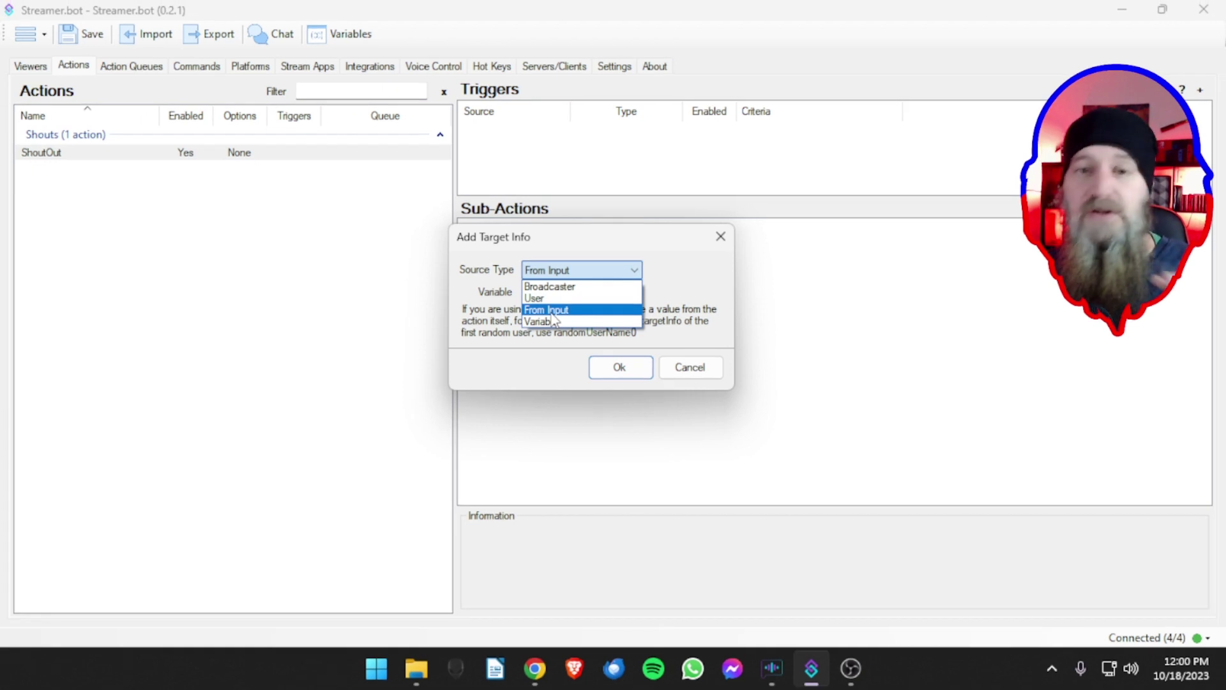
left_click(552, 311)
left_click(614, 368)
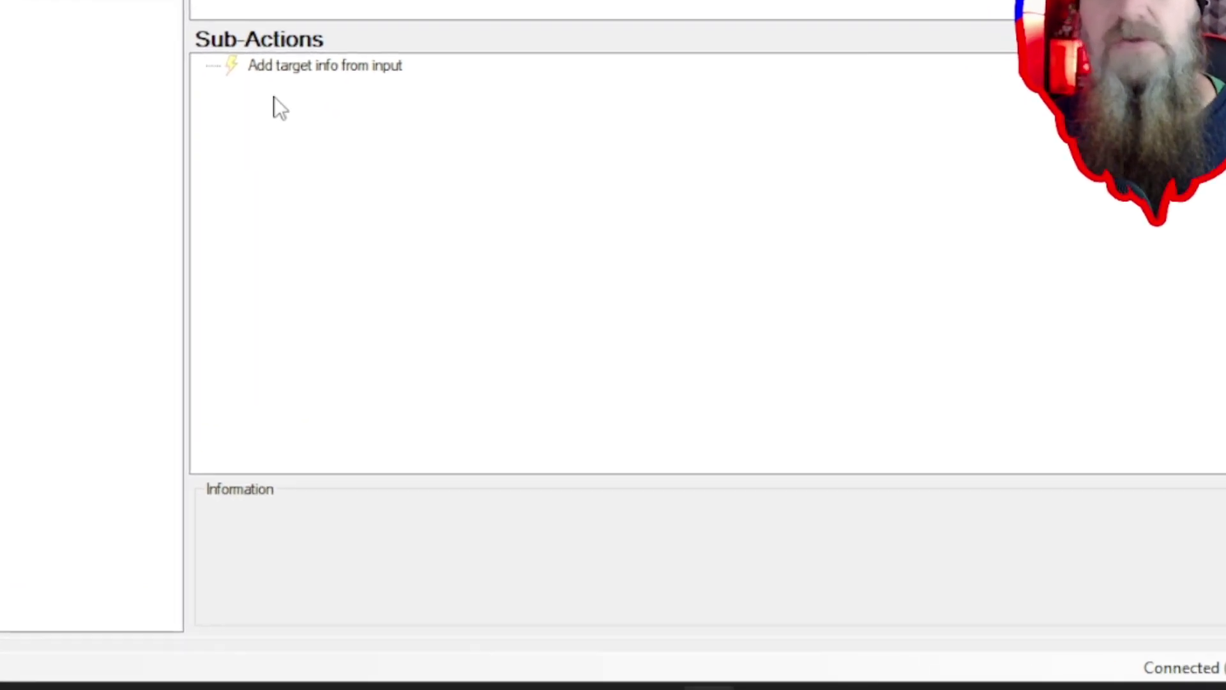
- Pick Send Message to Channel from Favorite Sub-Actions > Twitch > Chat
right_click(275, 101)
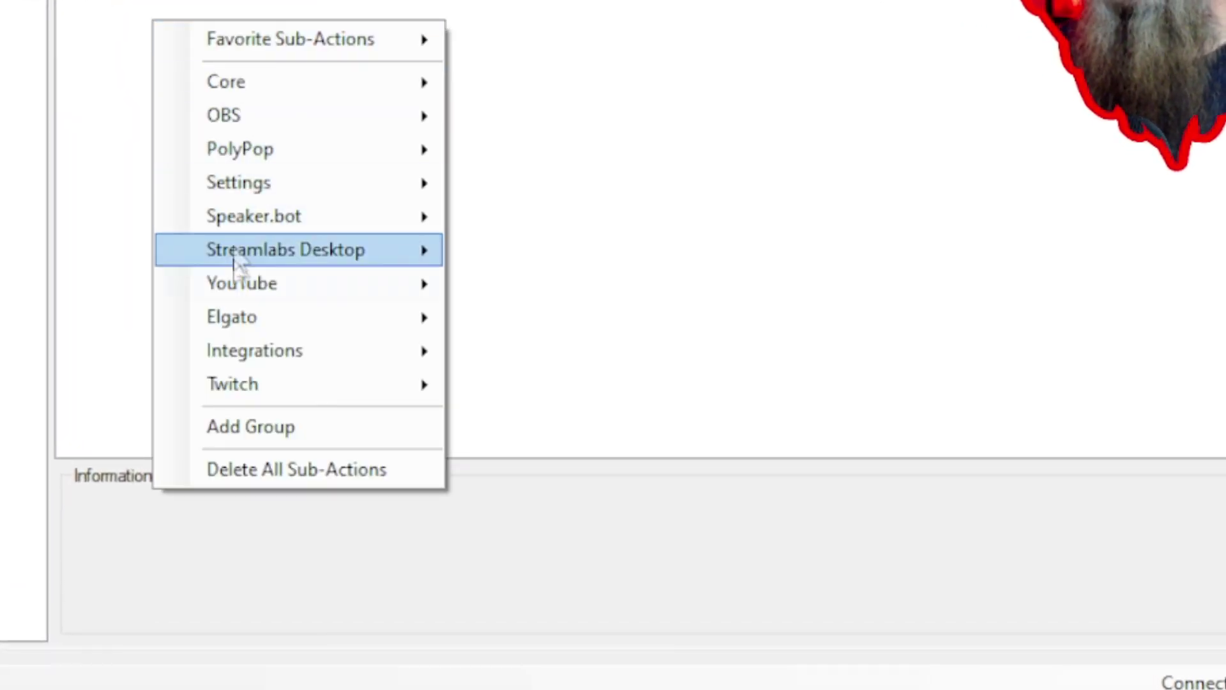
mouse_move(237, 389)
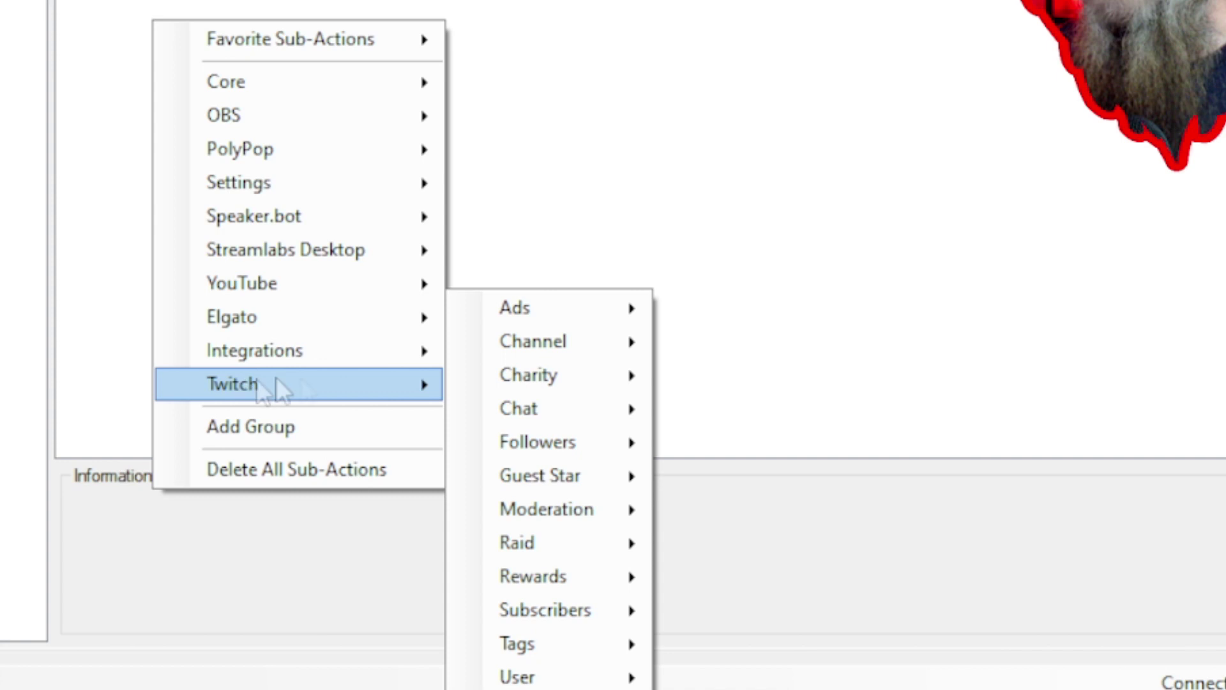
mouse_move(506, 419)
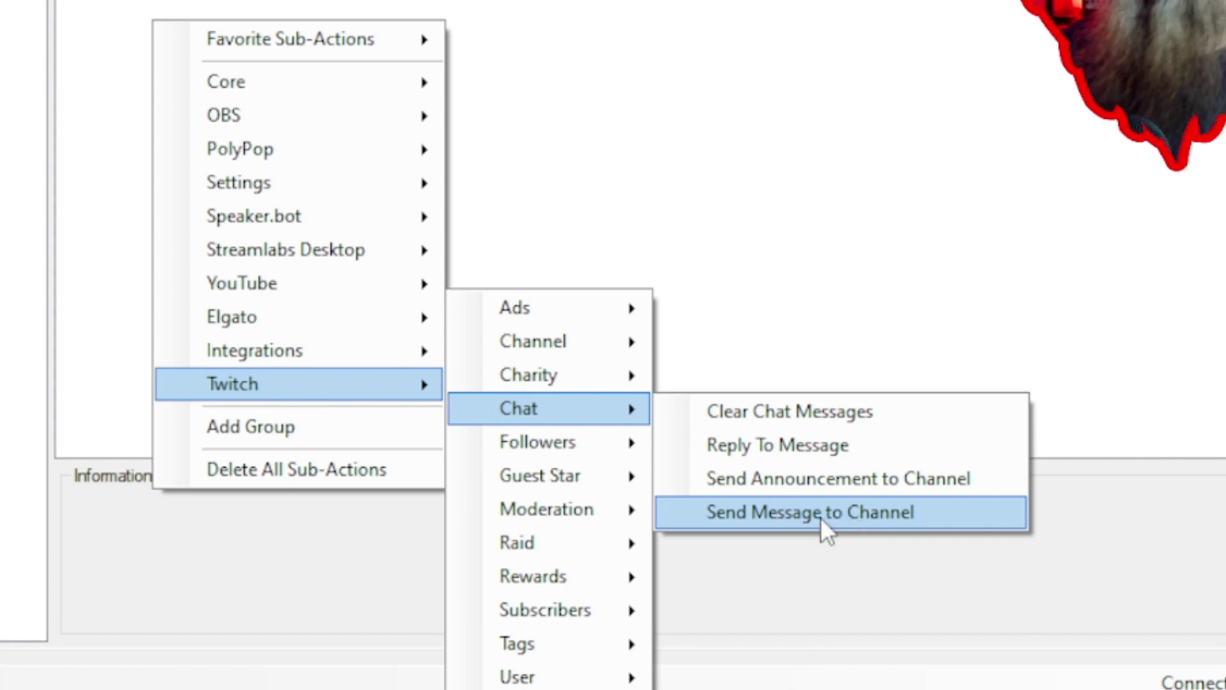
mouse_move(299, 51)
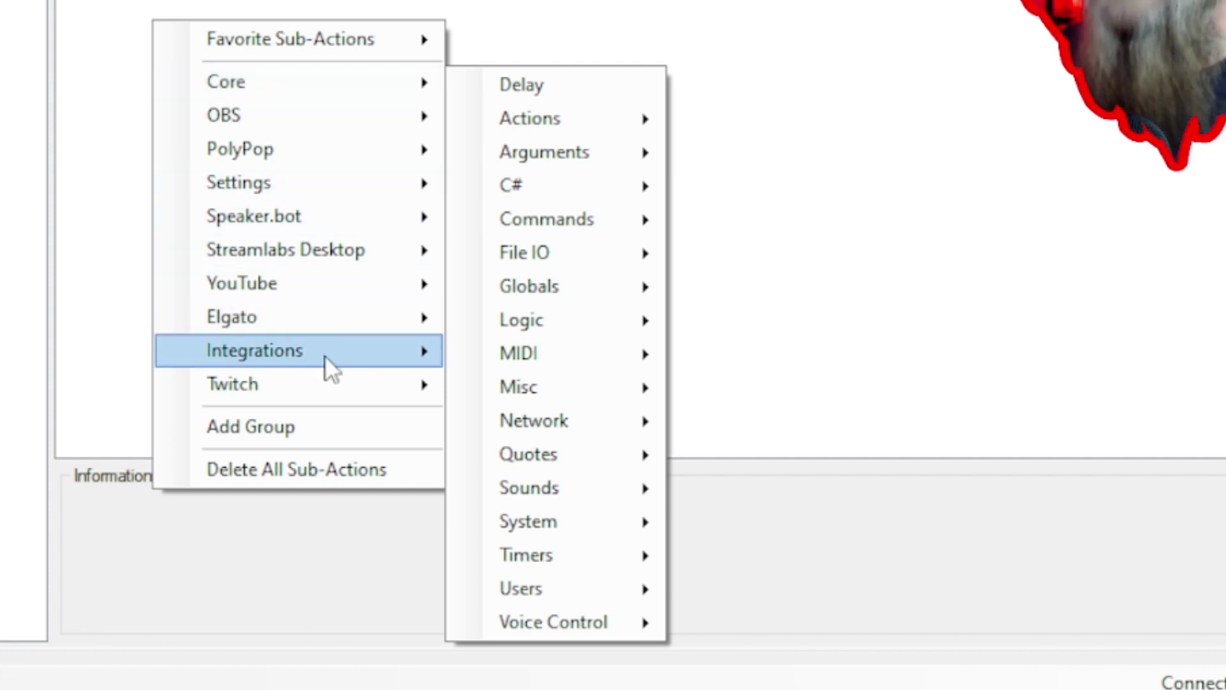
mouse_move(323, 384)
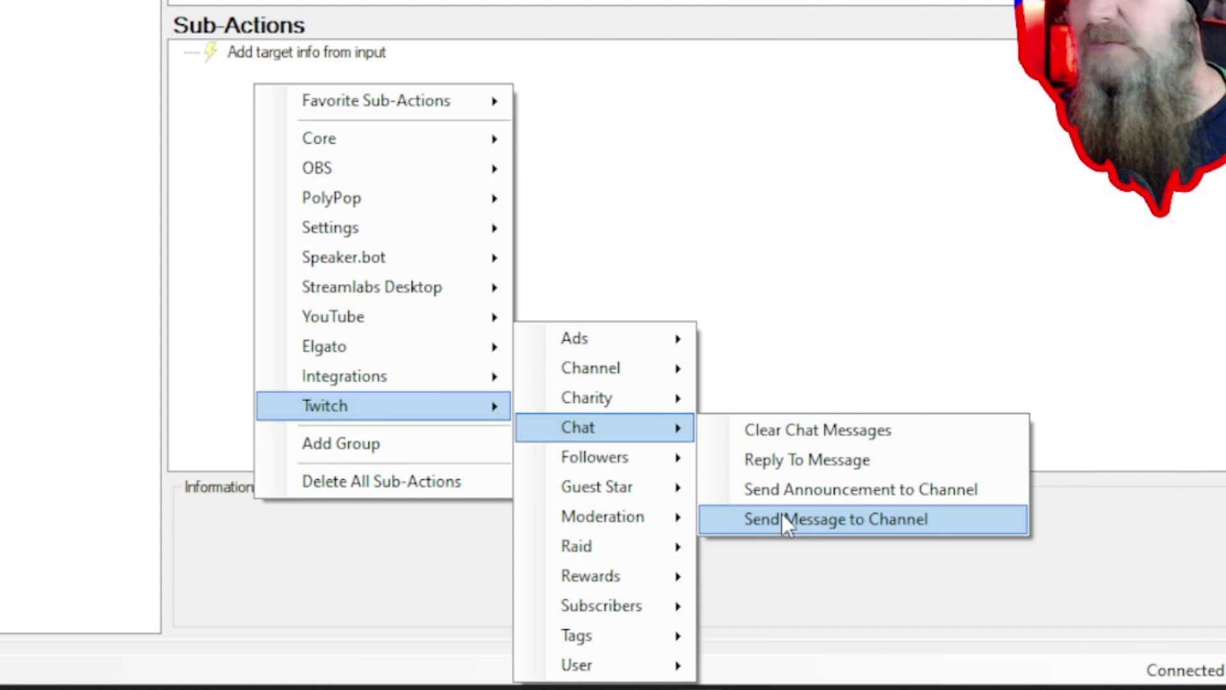
left_click(860, 530)
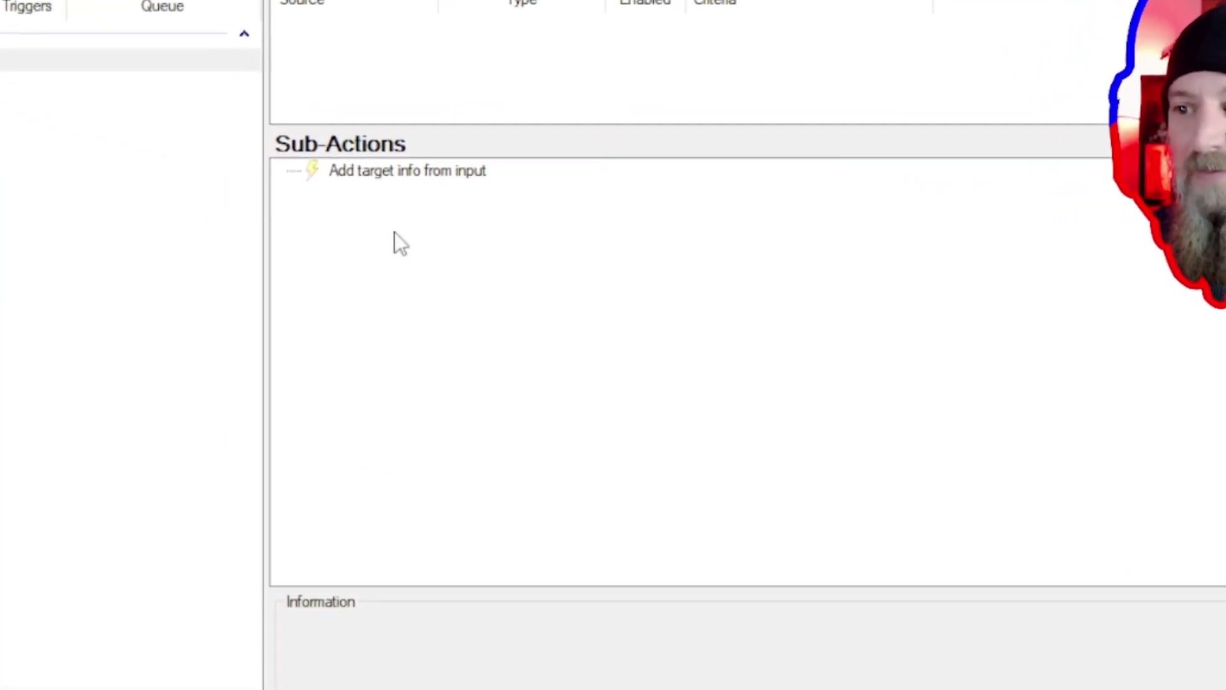
- Add the Send Message to Channel sub-action, bringing up the Message dialog with the Bot account
right_click(493, 255)
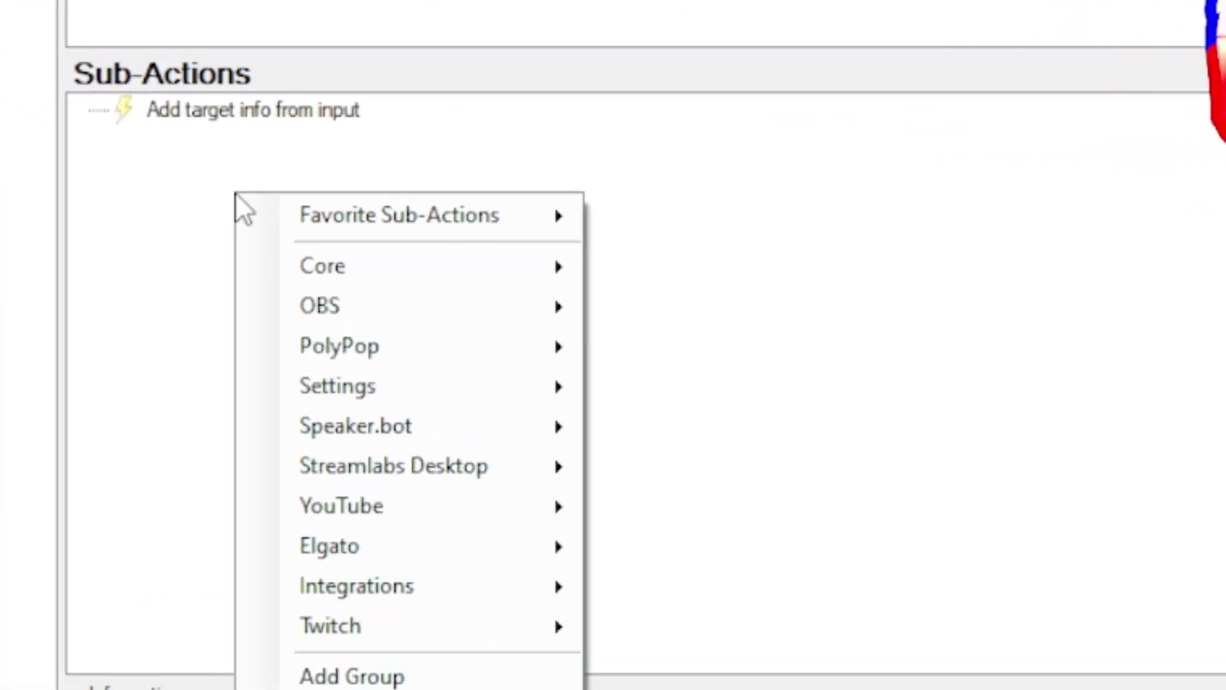
mouse_move(573, 224)
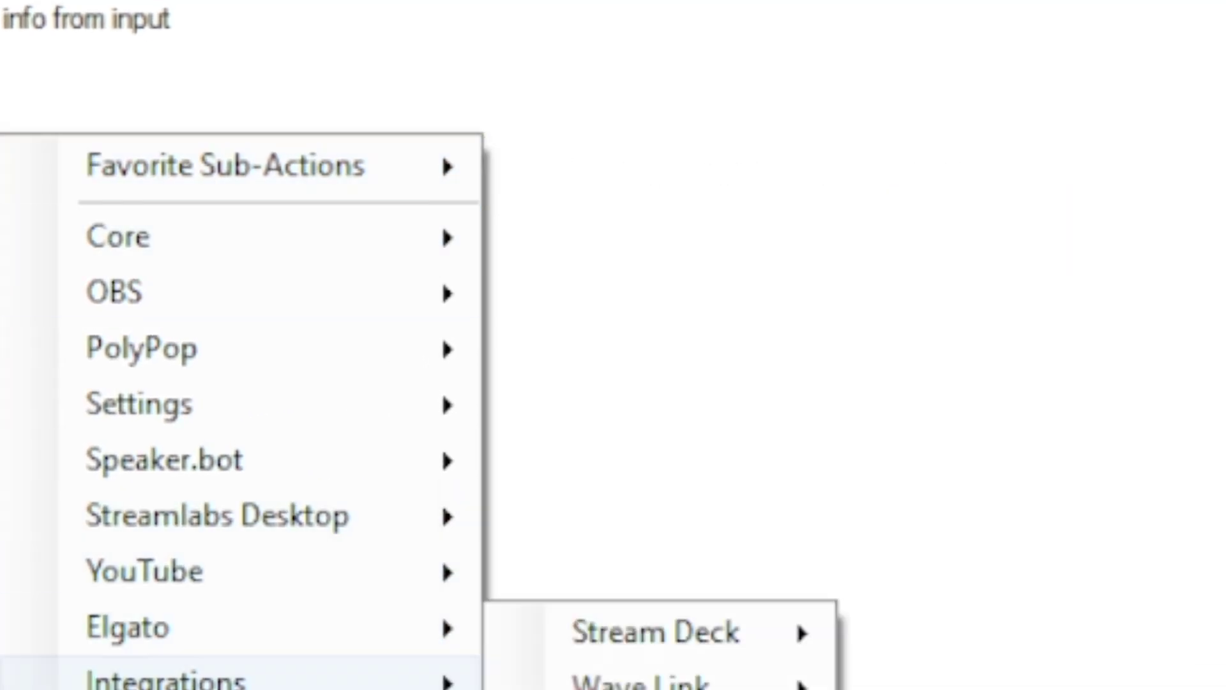
mouse_move(409, 689)
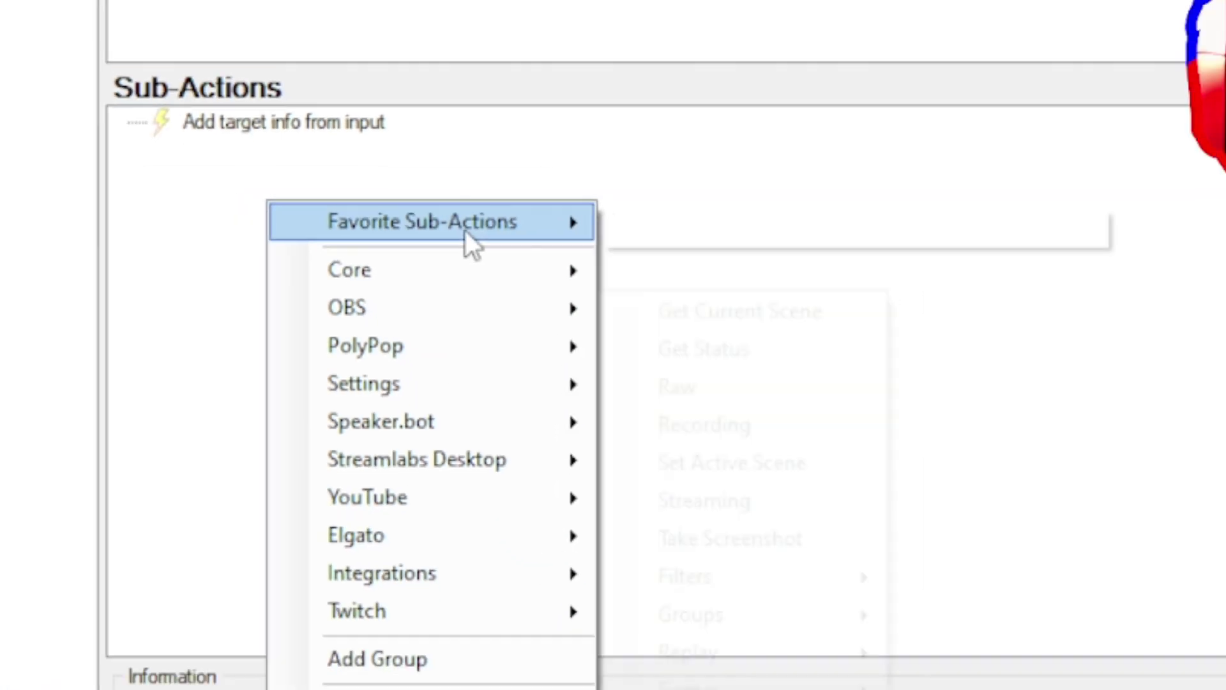
mouse_move(294, 175)
left_click(565, 171)
right_click(544, 271)
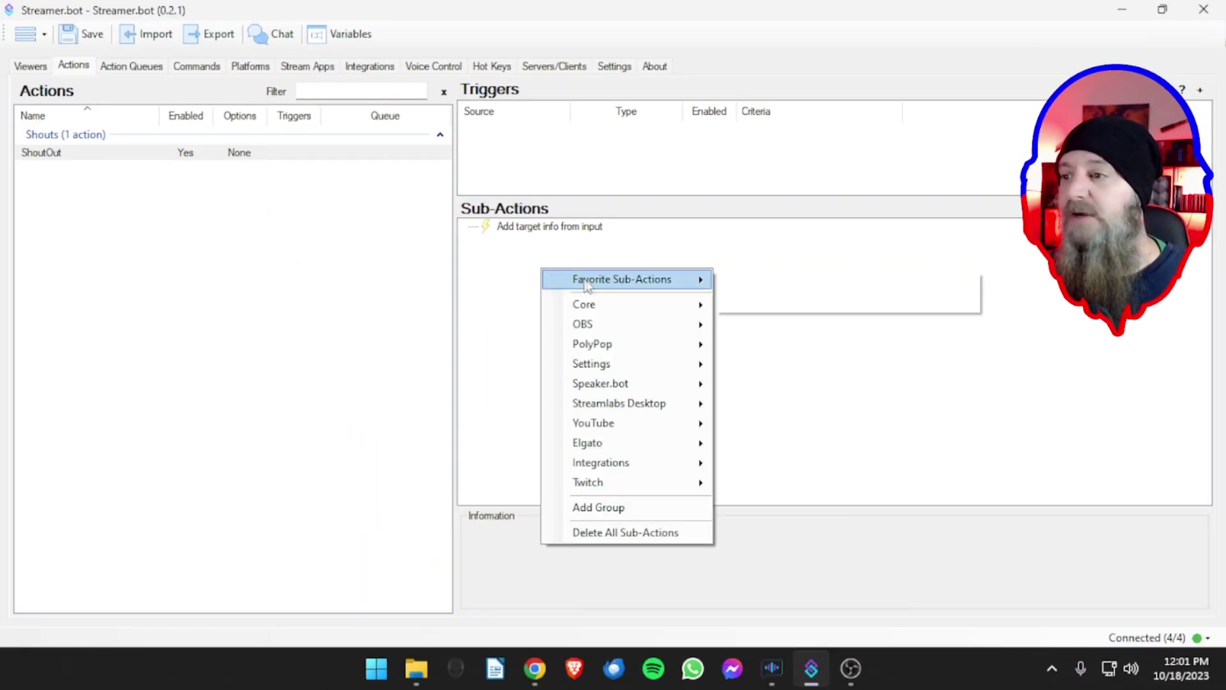
mouse_move(658, 281)
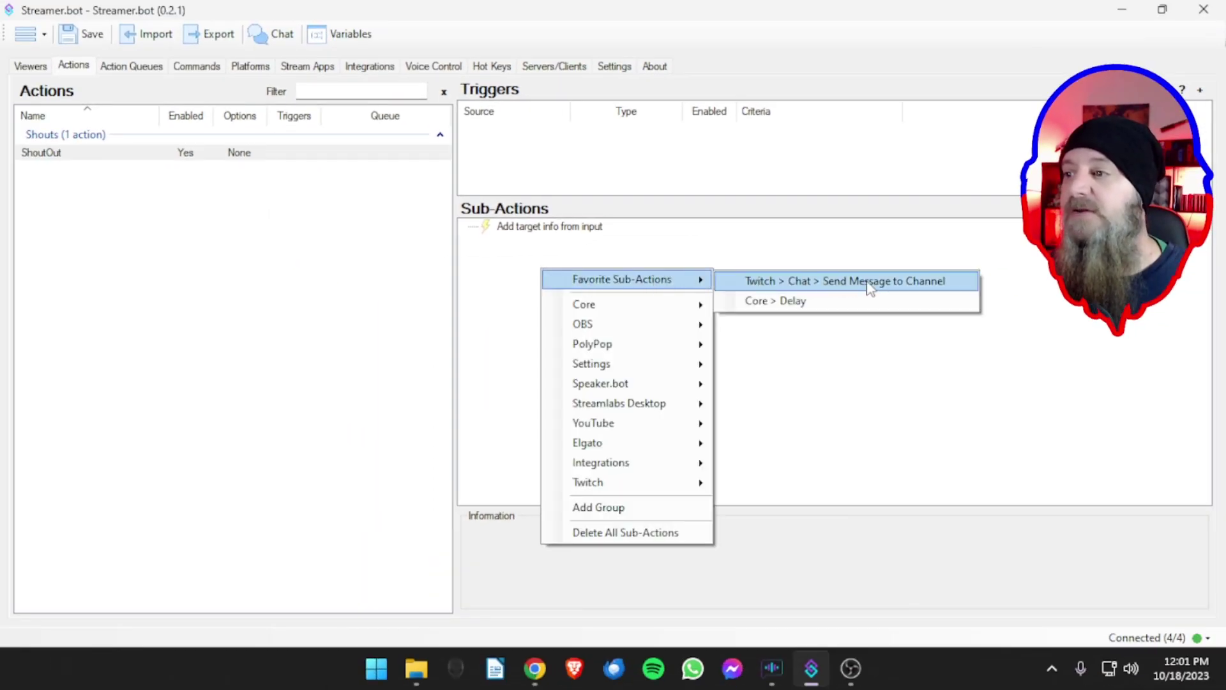
left_click(888, 285)
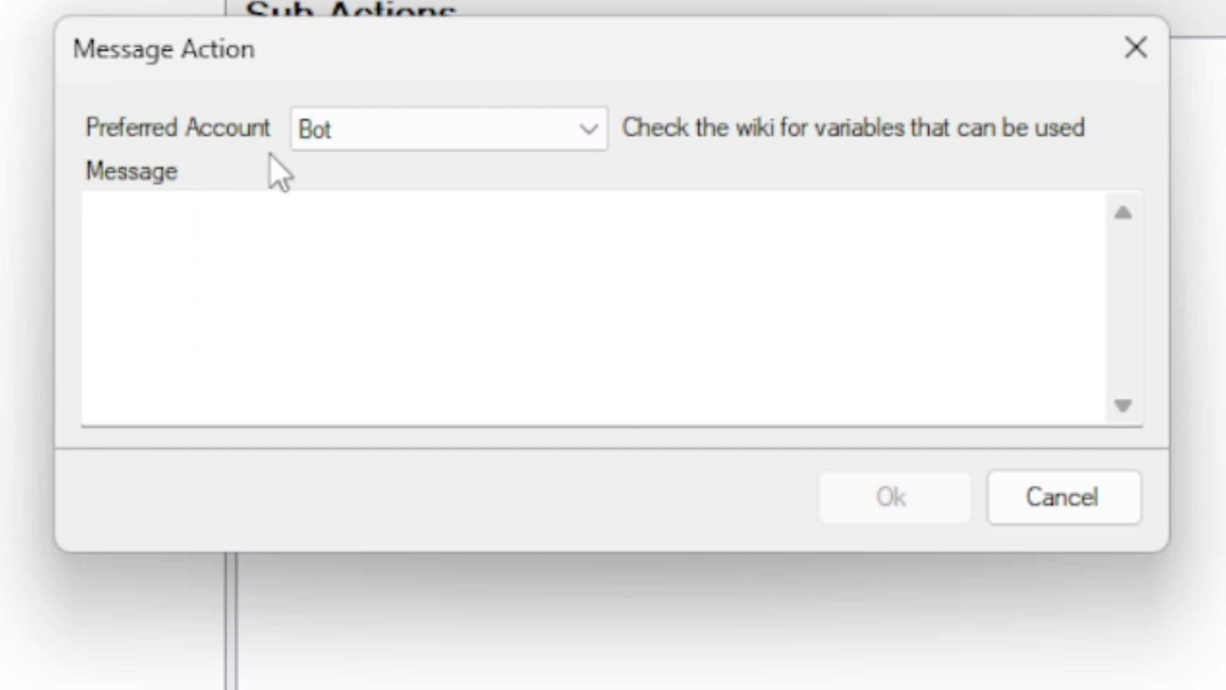
left_click(392, 129)
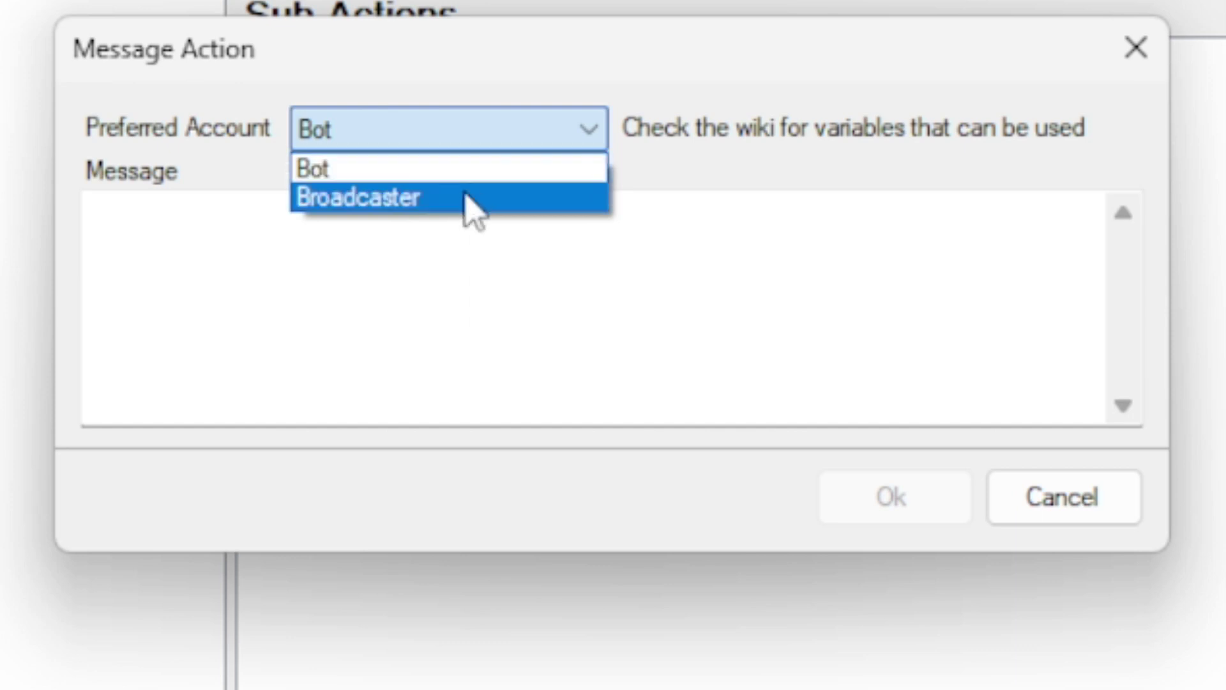
left_click(408, 172)
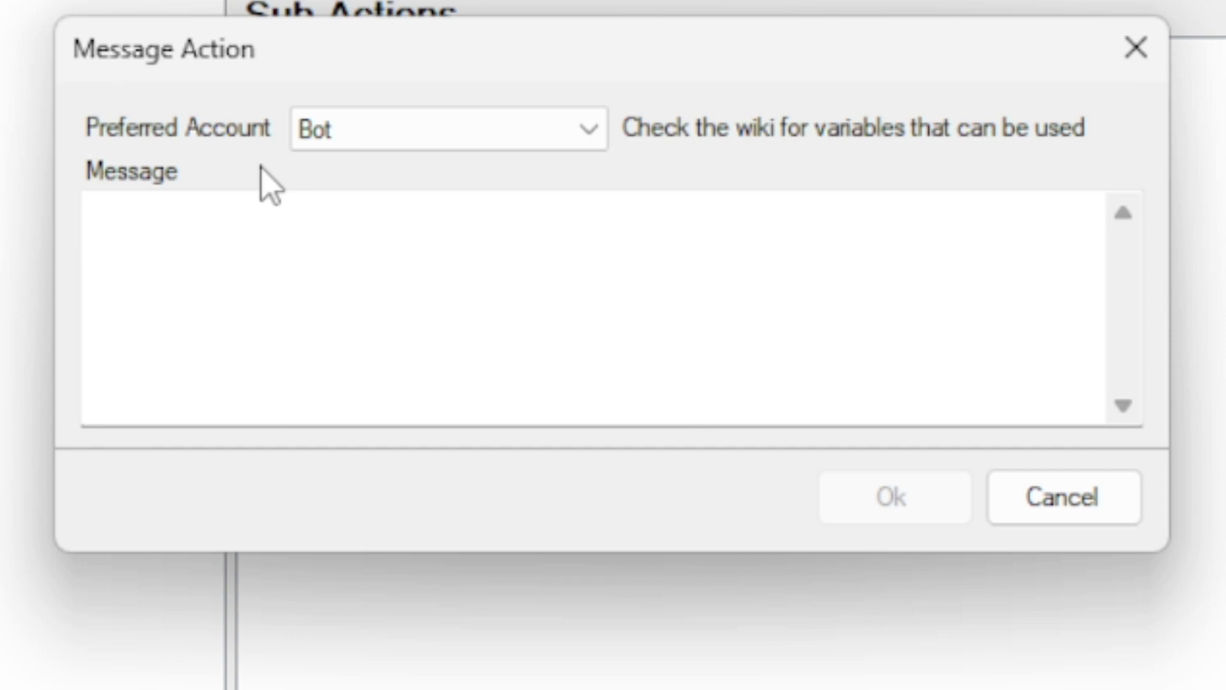
left_click(350, 147)
left_click(352, 199)
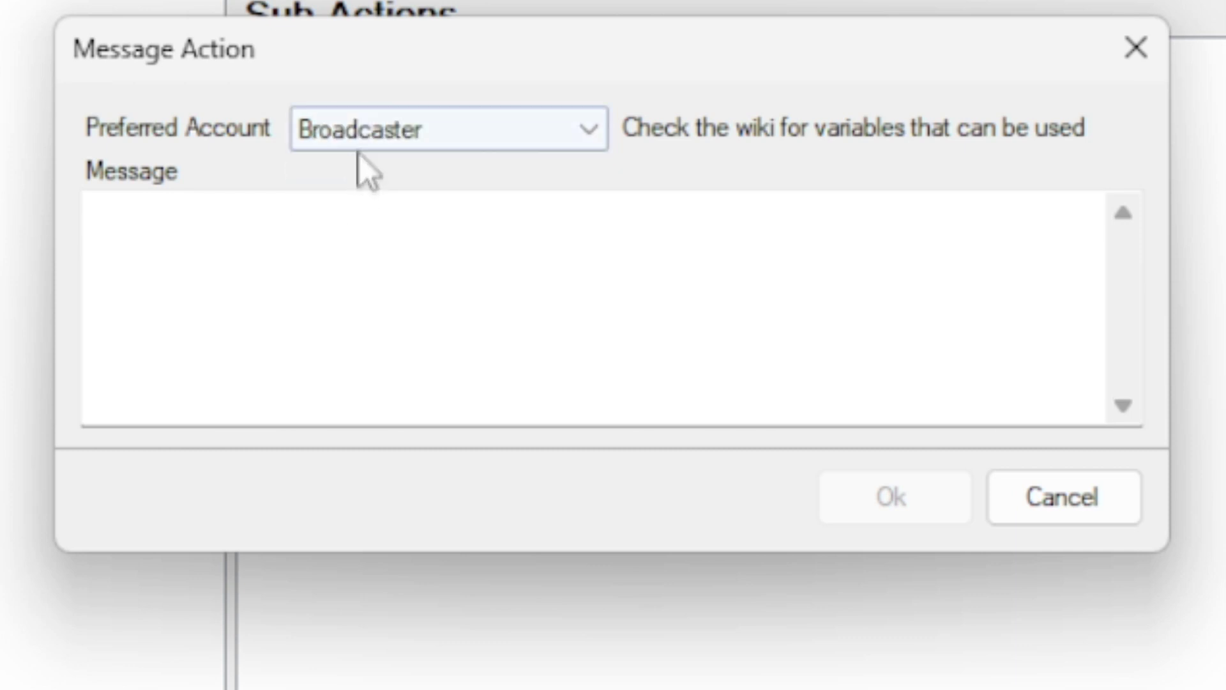
left_click(359, 152)
left_click(351, 167)
left_click(178, 271)
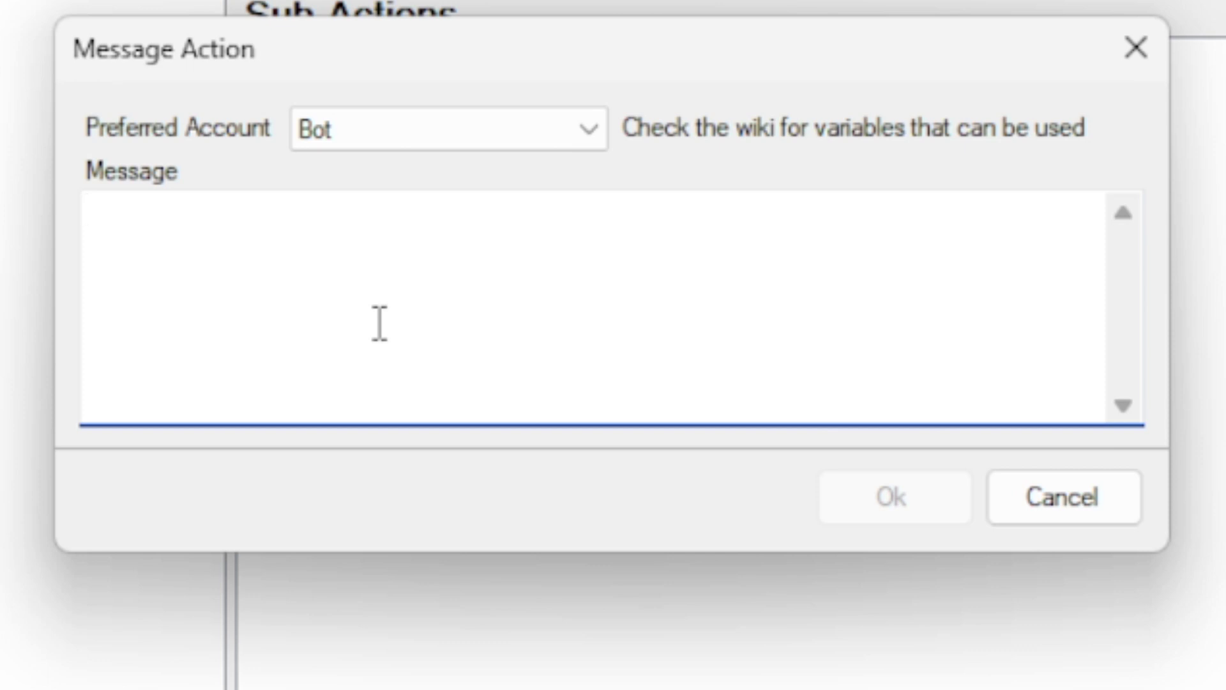
type("Hey!")
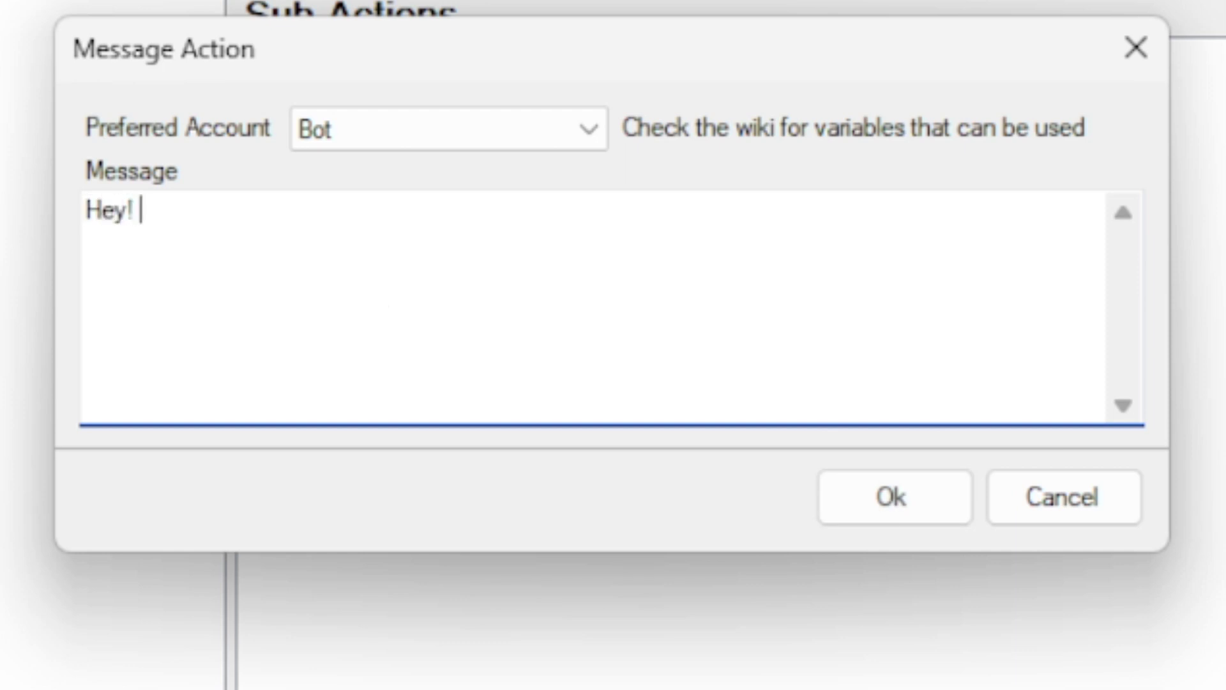
type(" You should c")
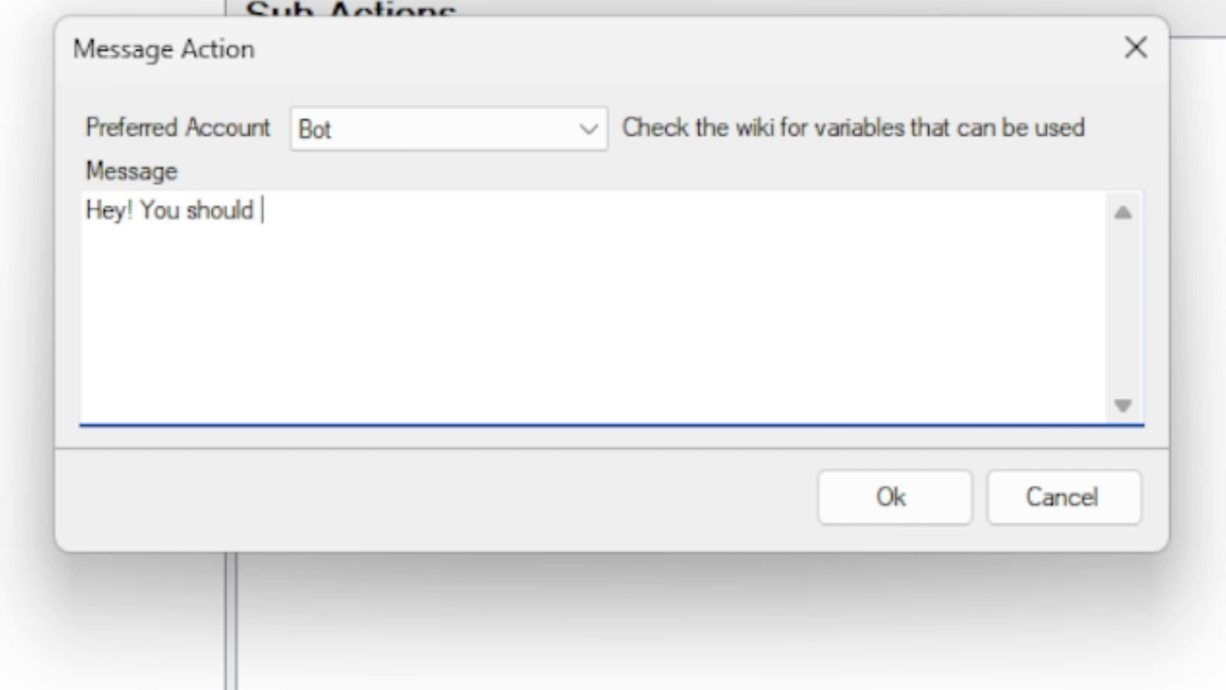
type("heck out")
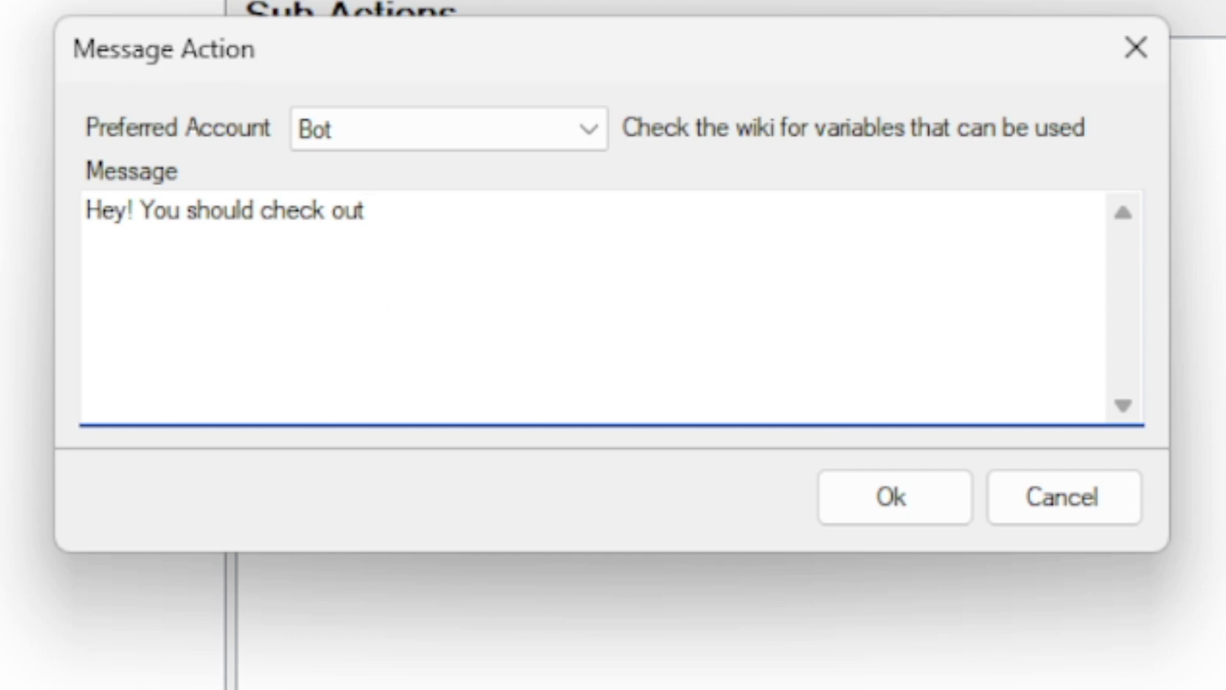
type("%user%")
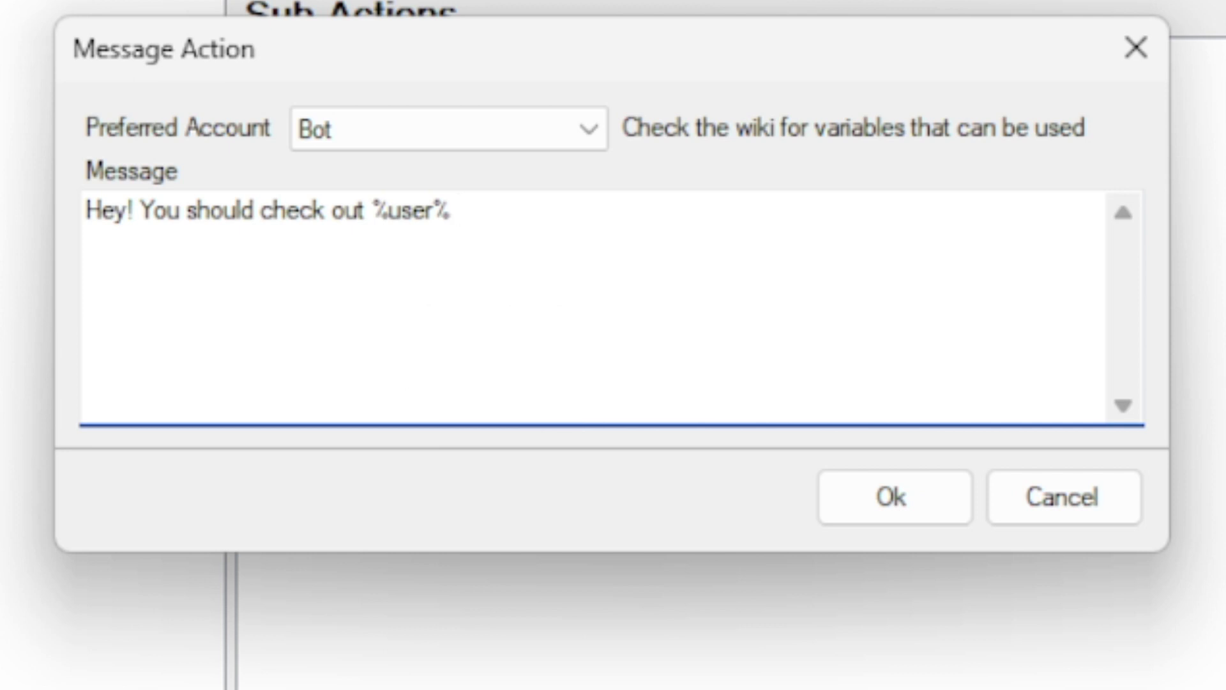
type("who can be found at")
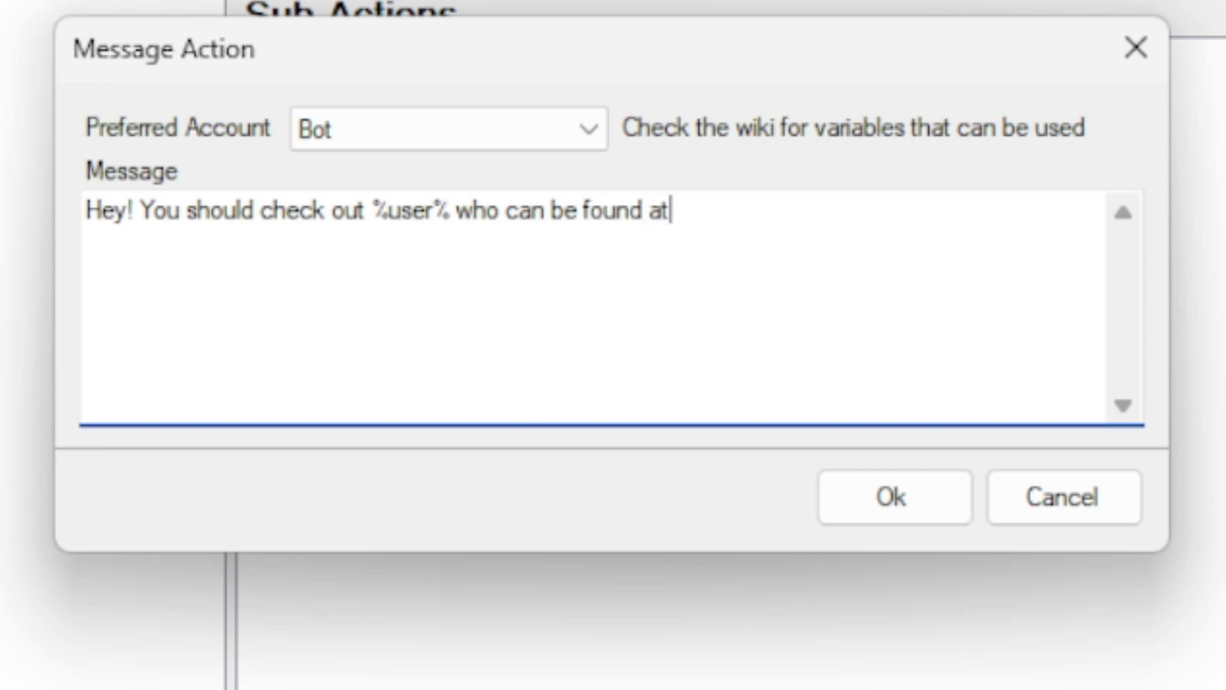
type(": https")
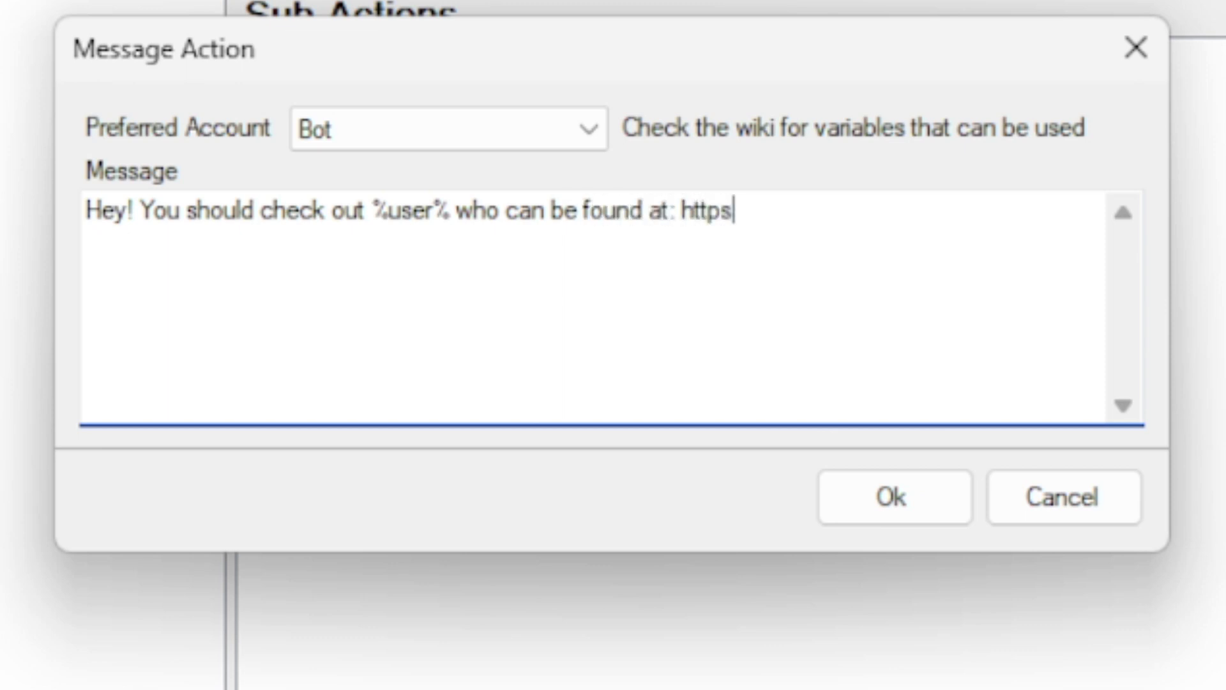
type("://twitch")
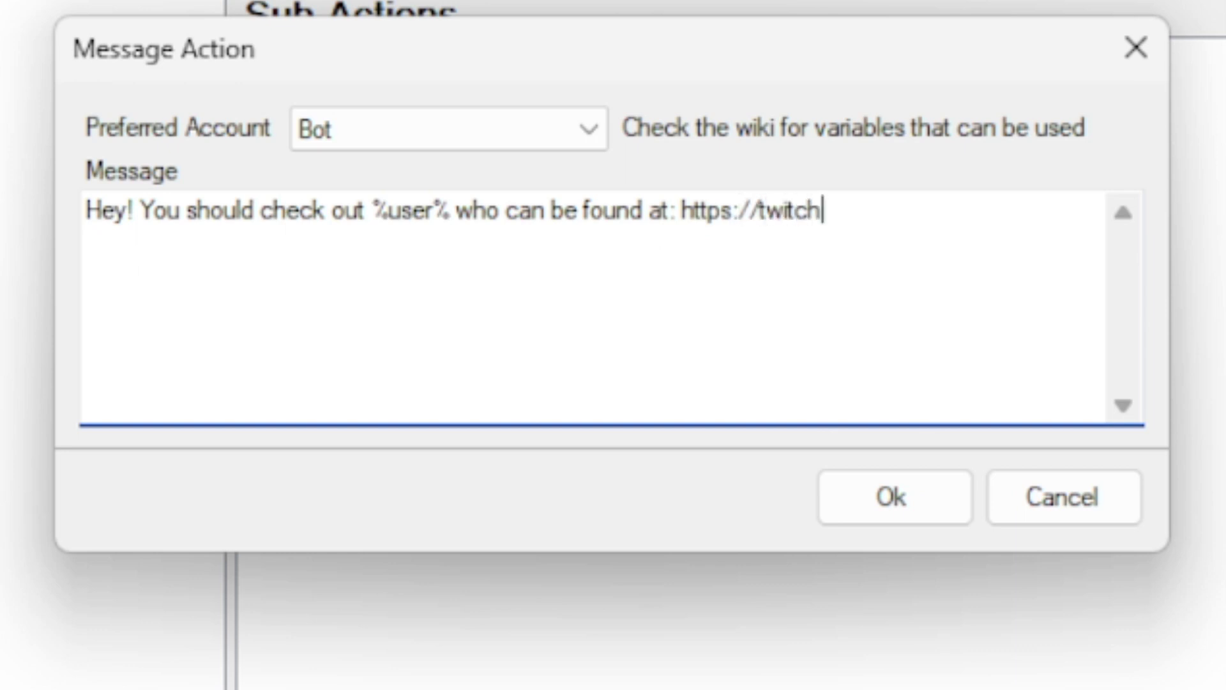
type(".tv/%user%")
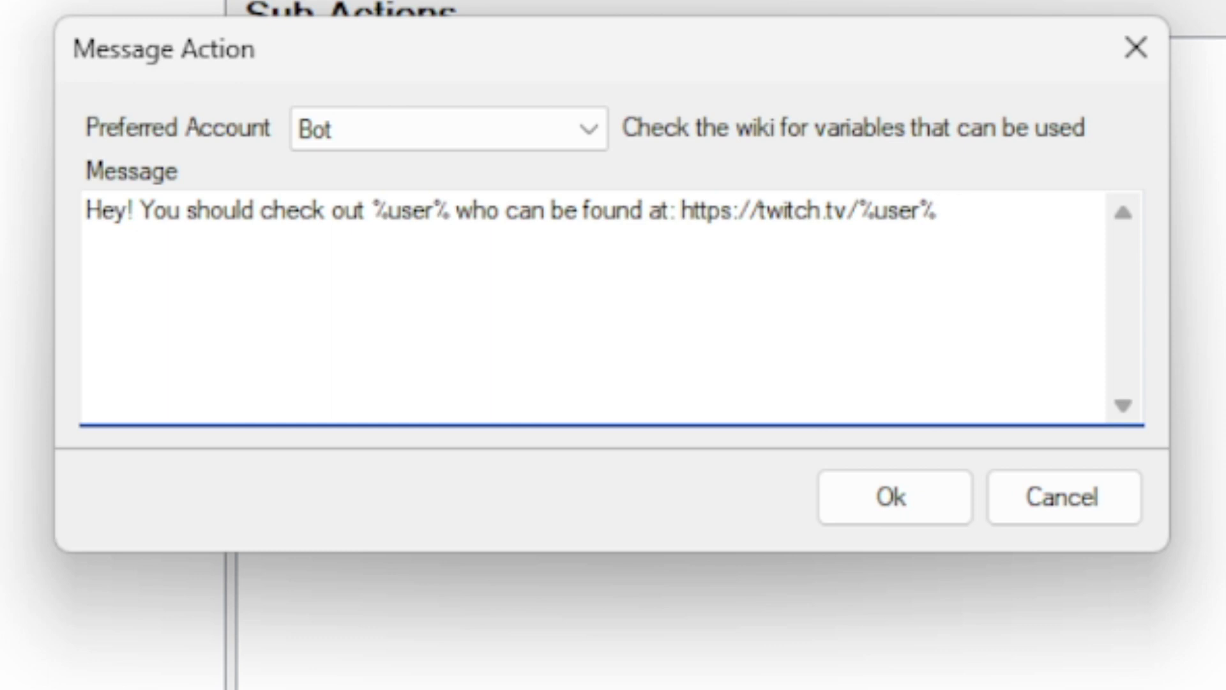
type(" They were last seen playign")
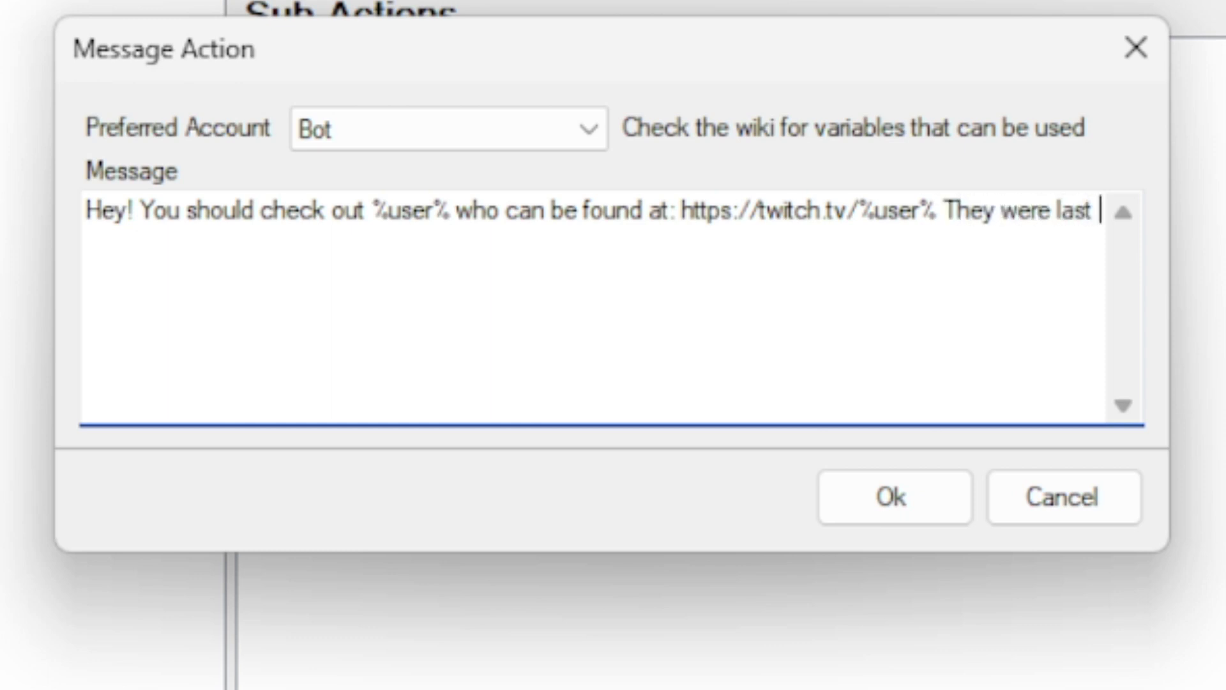
key("BackSpace")
key("BackSpace")
key("BackSpace")
type("ing ")
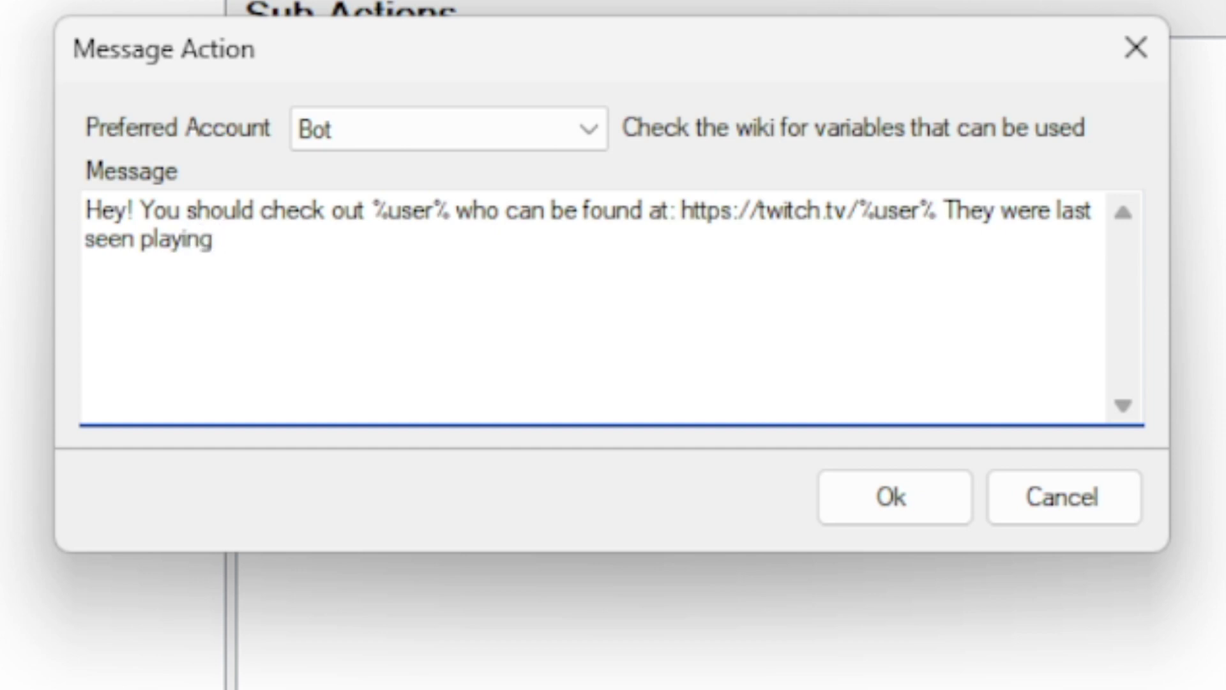
type("%game")
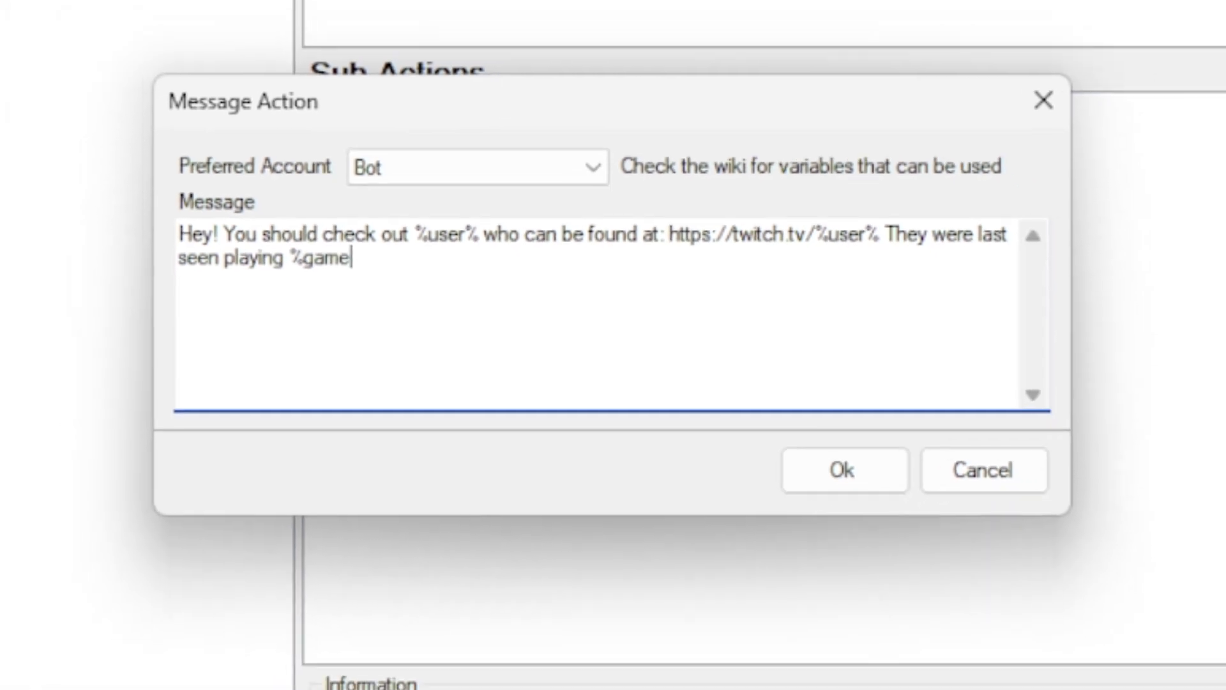
type("%")
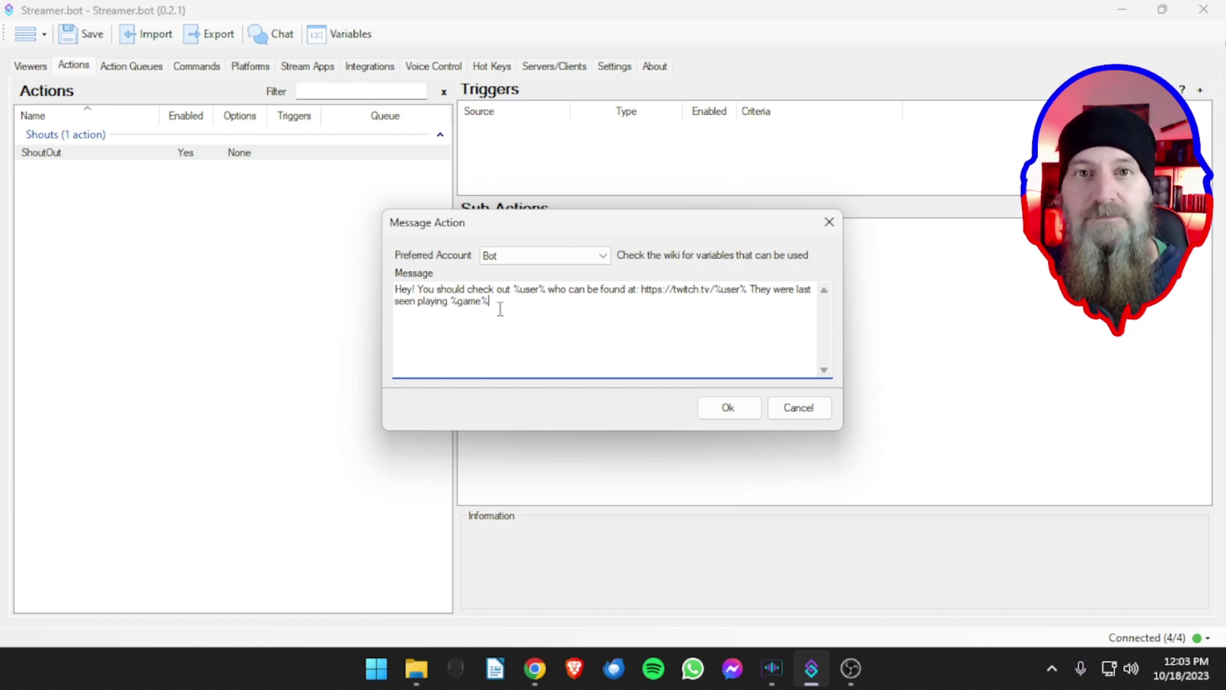
- Save the Twitch Message sub-action, enlarge the Triggers panel and switch to Commands
left_click(720, 419)
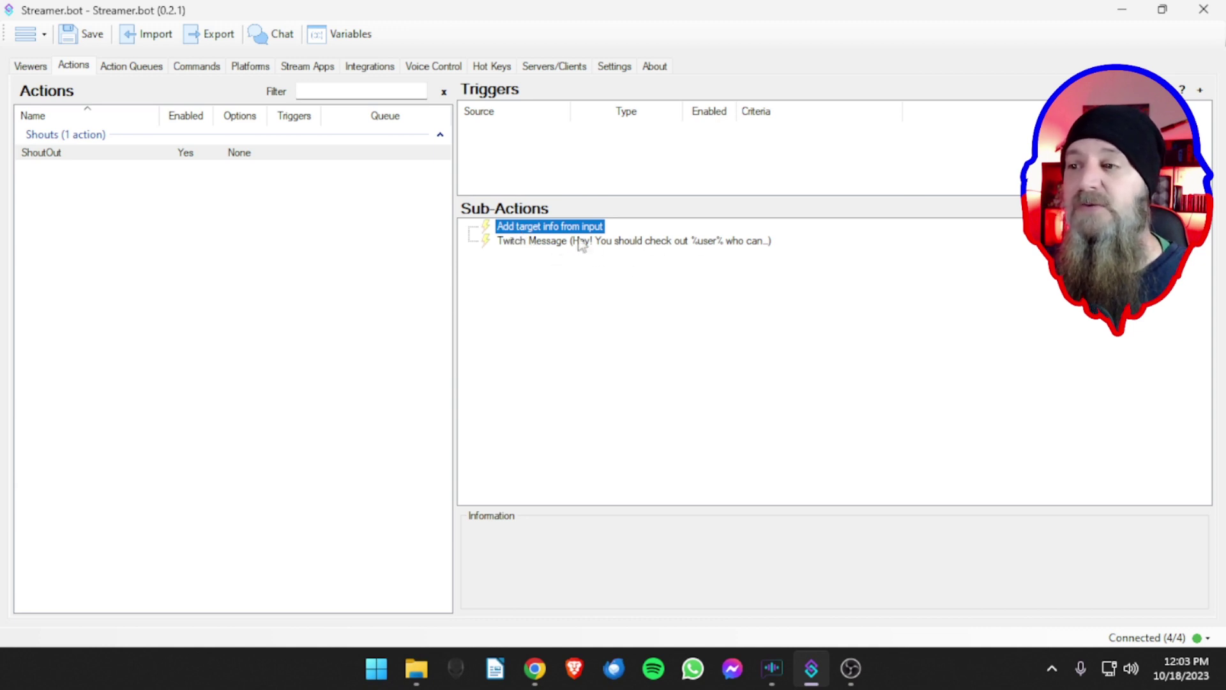
left_click(607, 295)
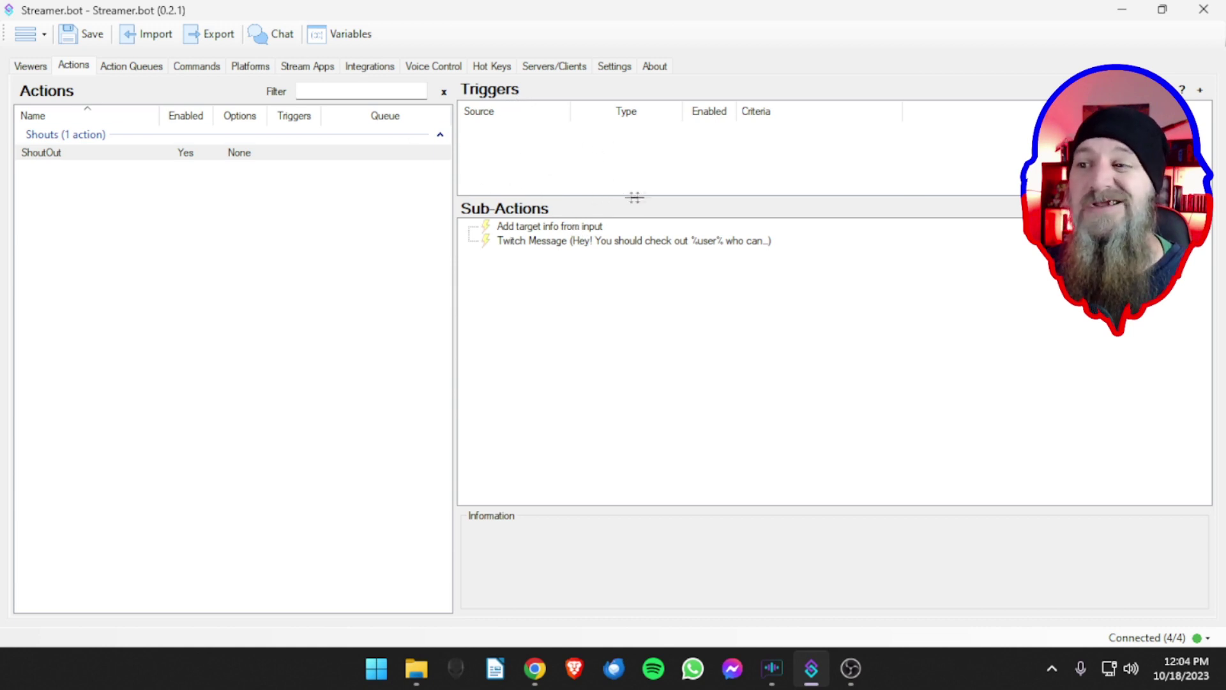
left_click_drag(828, 196, 827, 274)
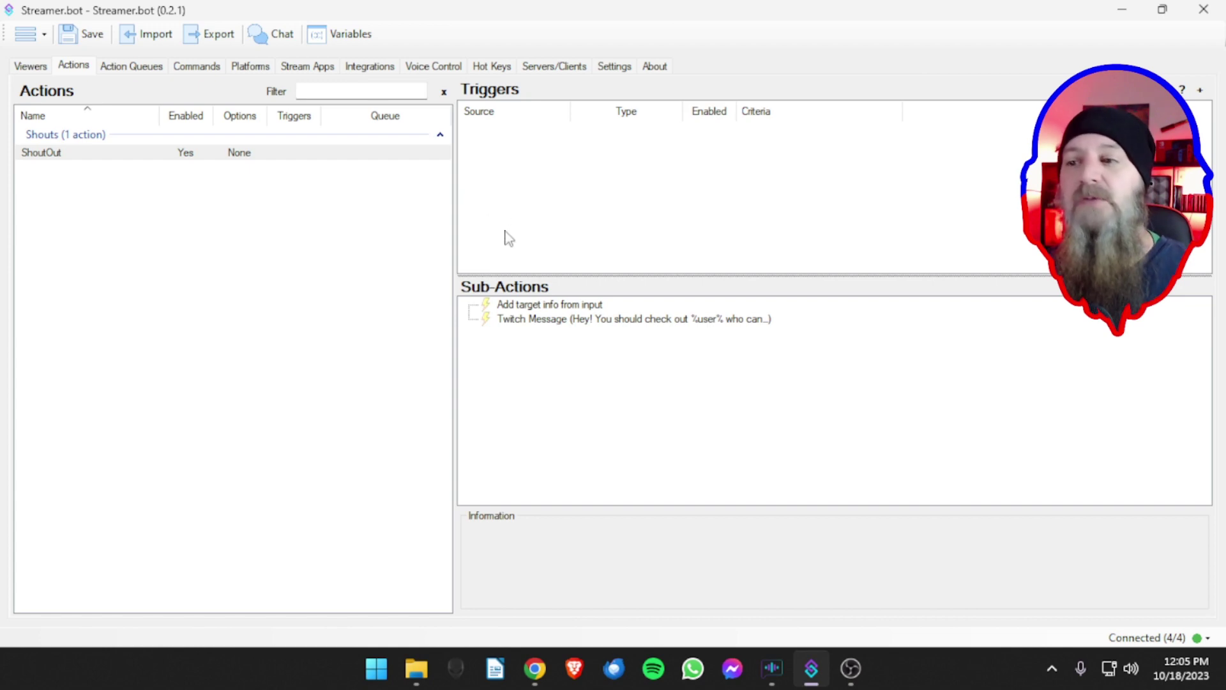
left_click(195, 67)
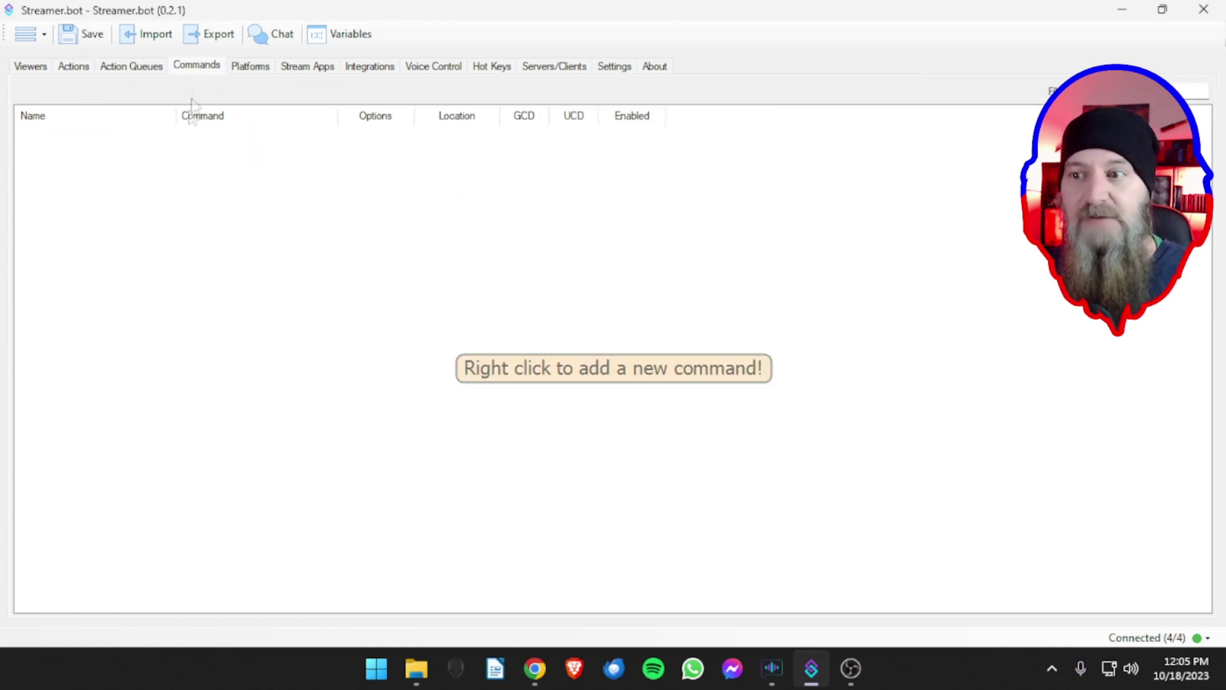
right_click(163, 182)
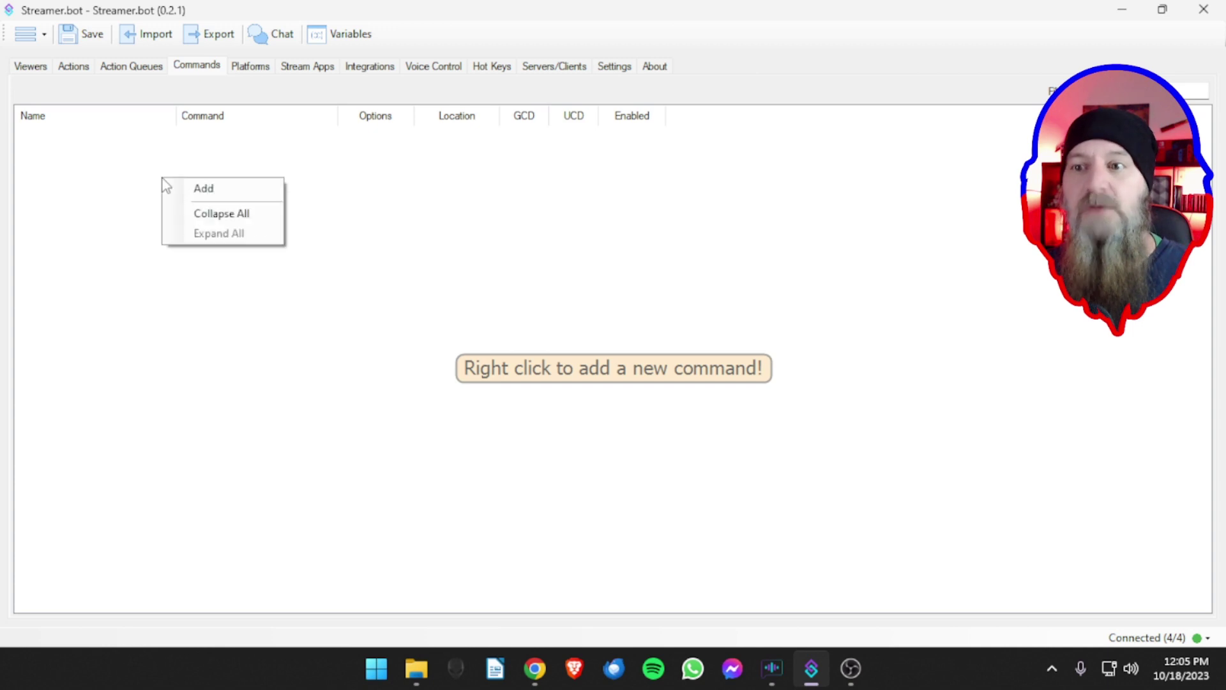
left_click(198, 187)
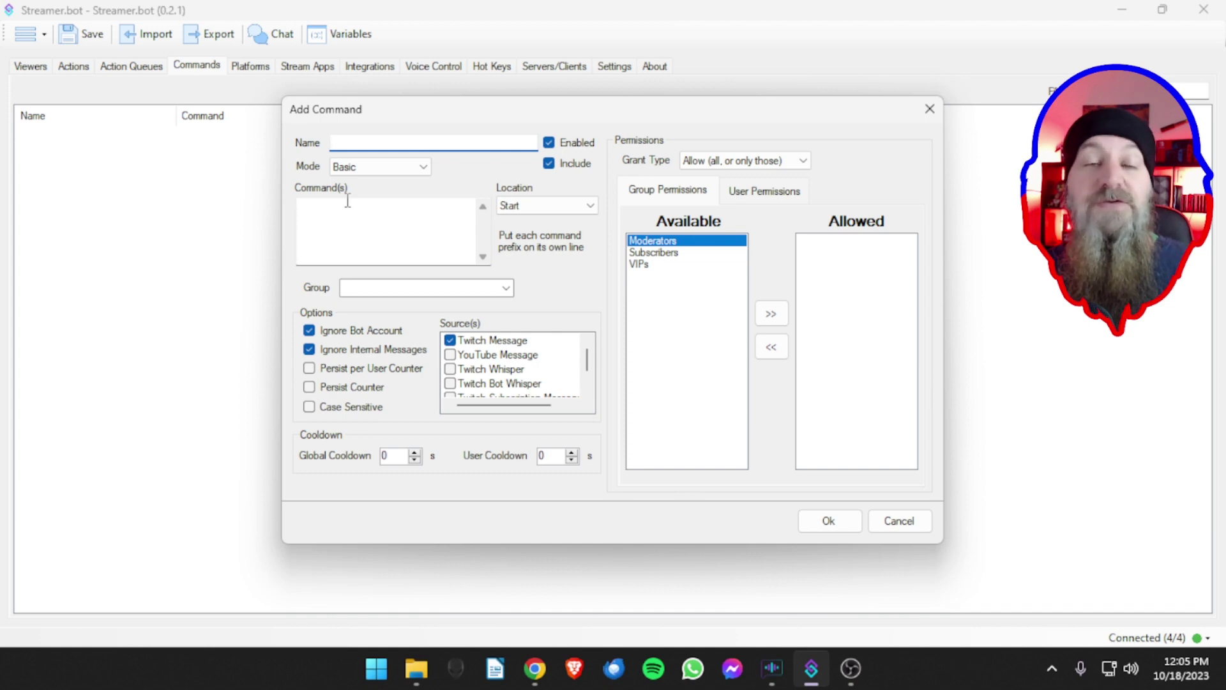
key("Escape")
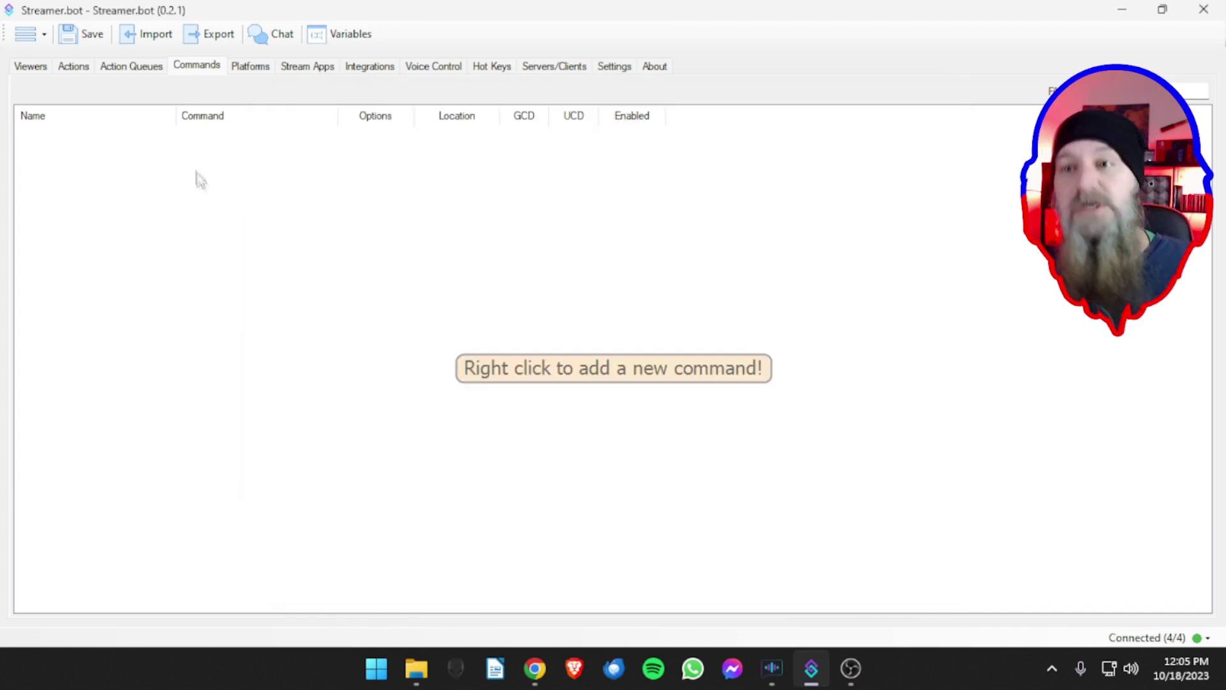
left_click(256, 67)
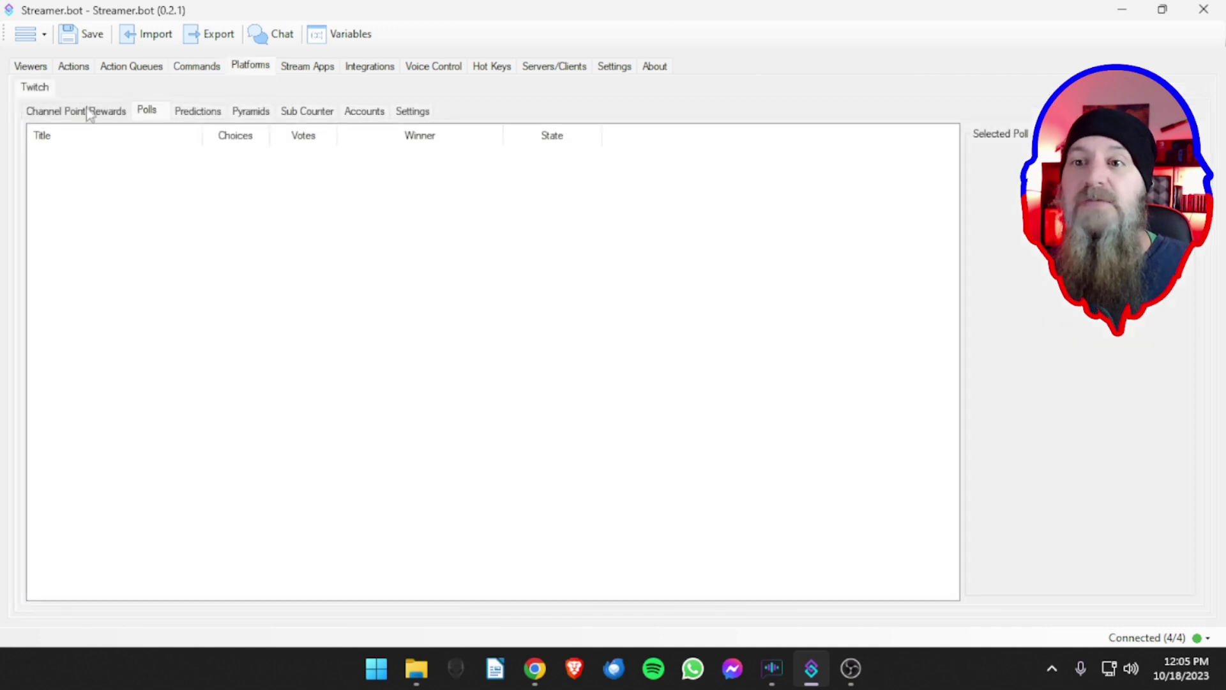
- Inspect Channel Point Rewards, cancel adding a reward from BSOD, and return to Actions
left_click(87, 112)
right_click(216, 224)
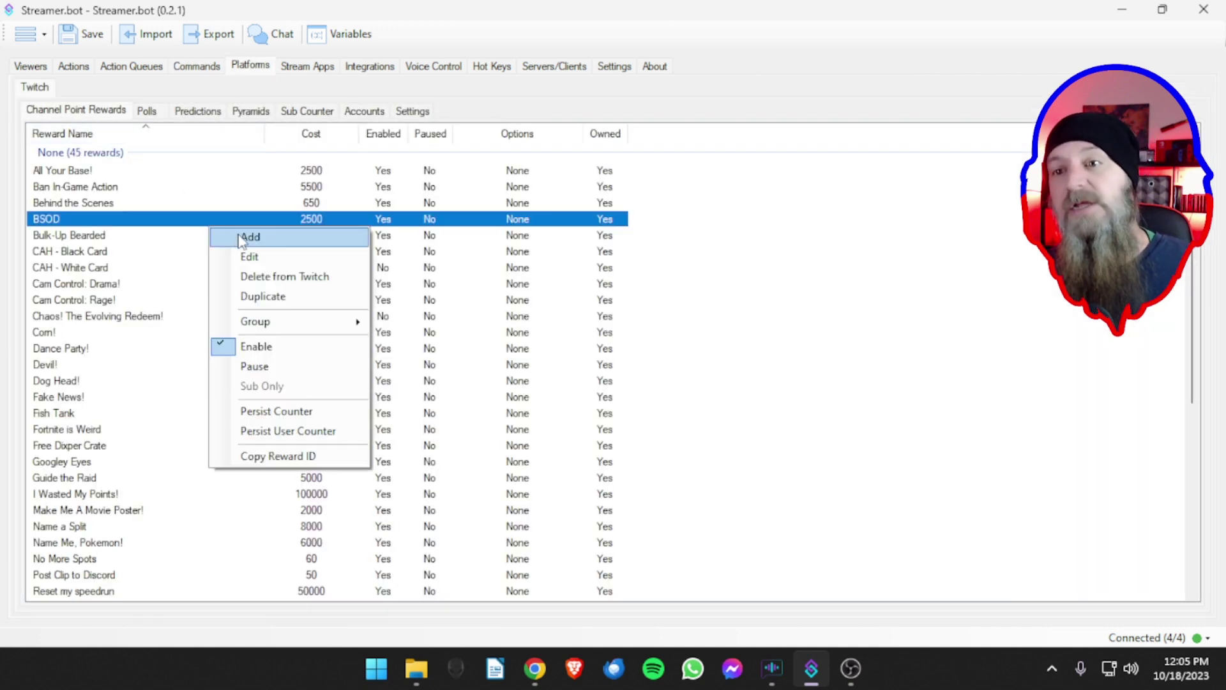
left_click(247, 237)
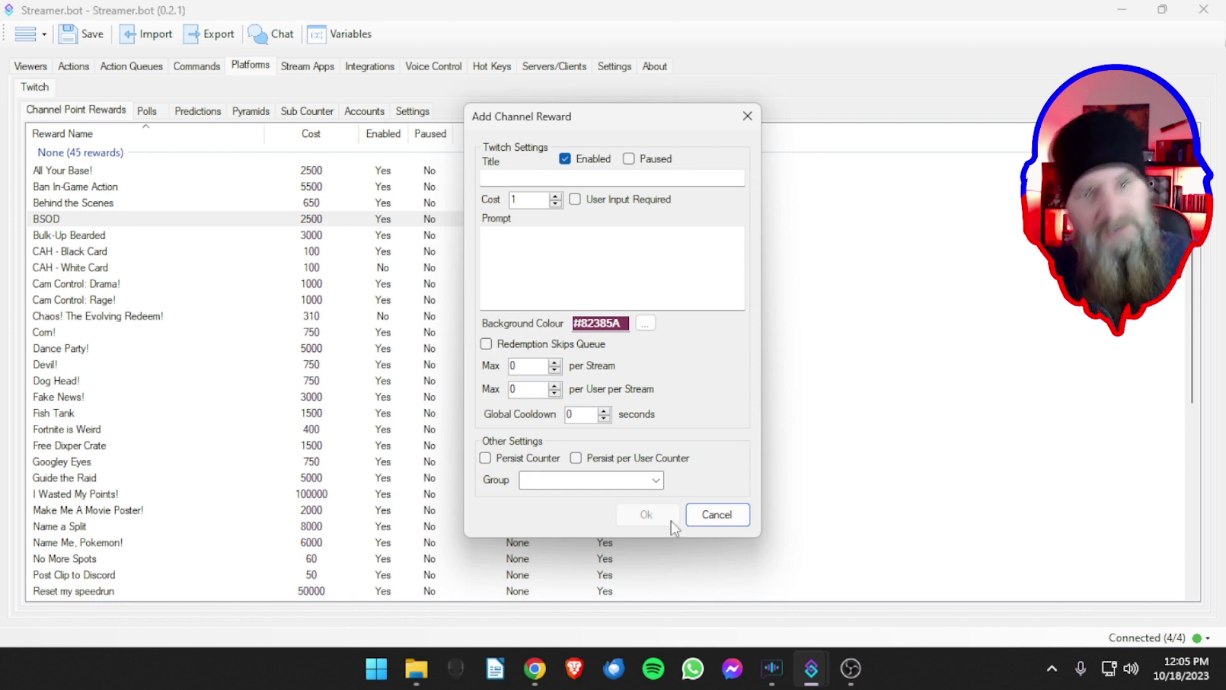
left_click(716, 516)
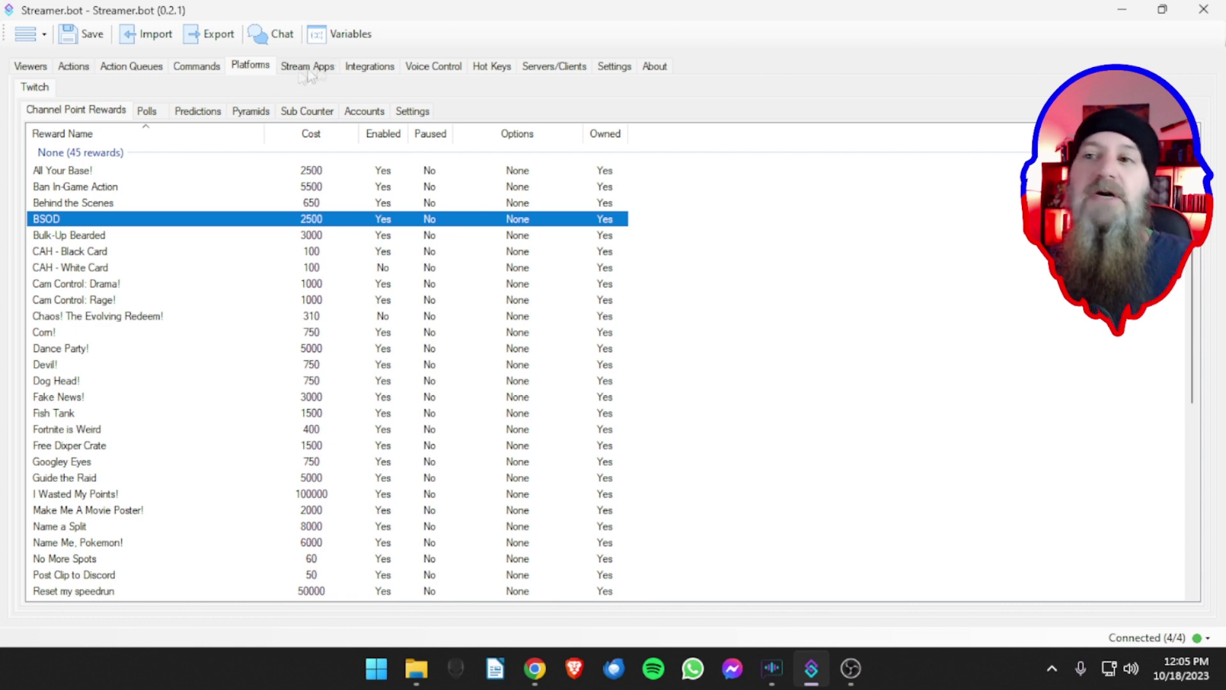
left_click(77, 67)
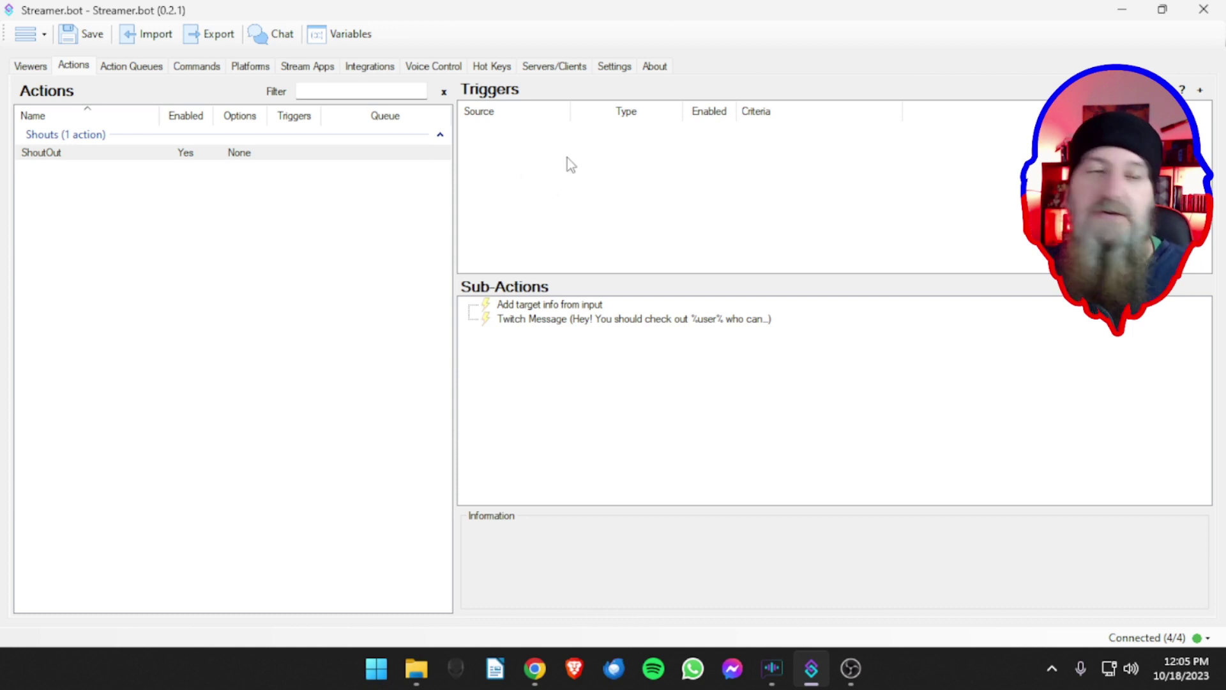
- Browse the ShoutOut trigger menu through Favorite Triggers, Integrations, Custom, CrowdControl and Core
right_click(529, 157)
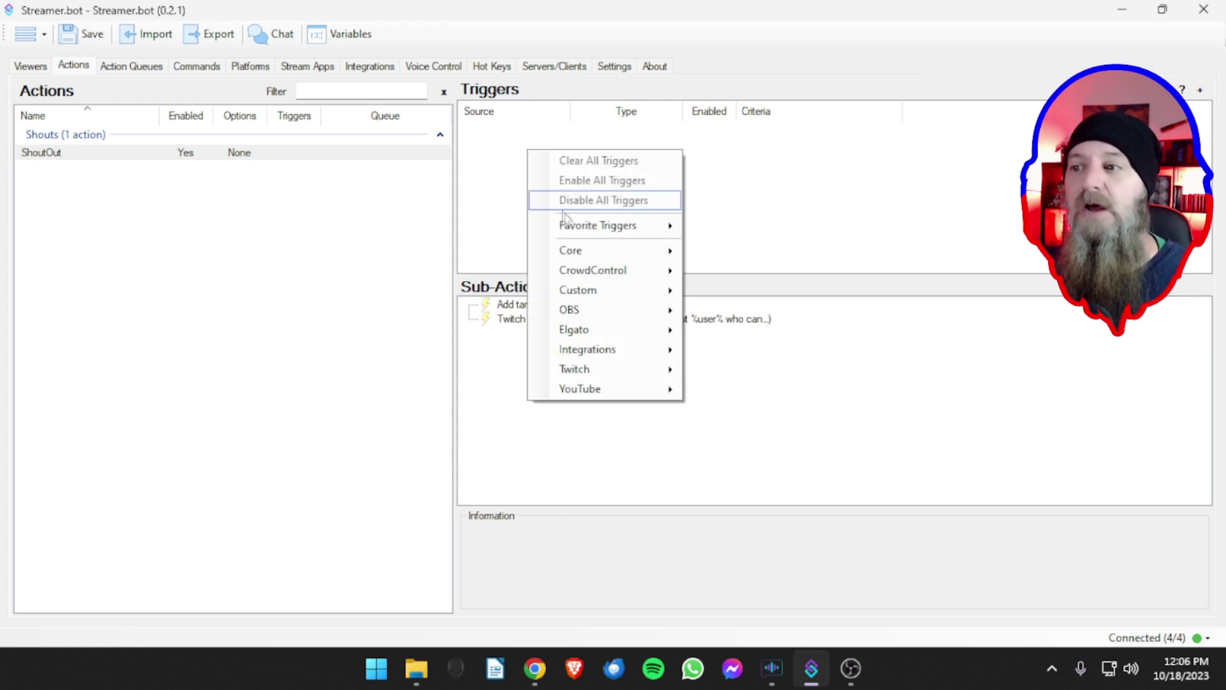
mouse_move(594, 227)
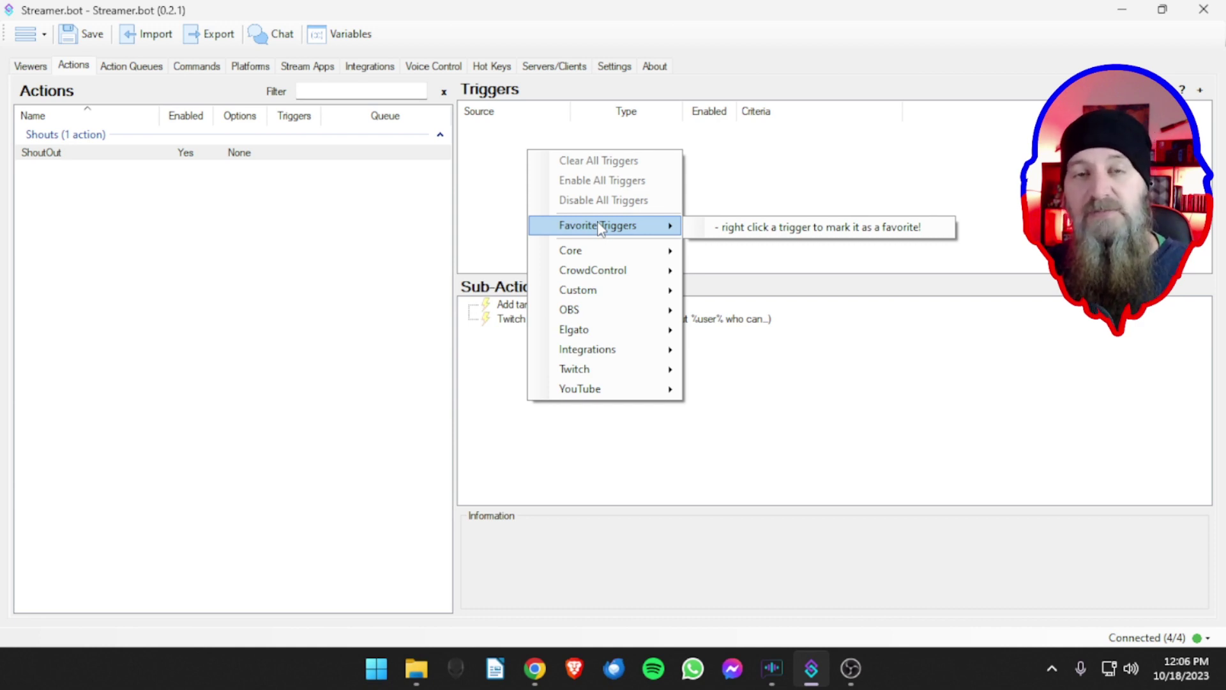
right_click(492, 152)
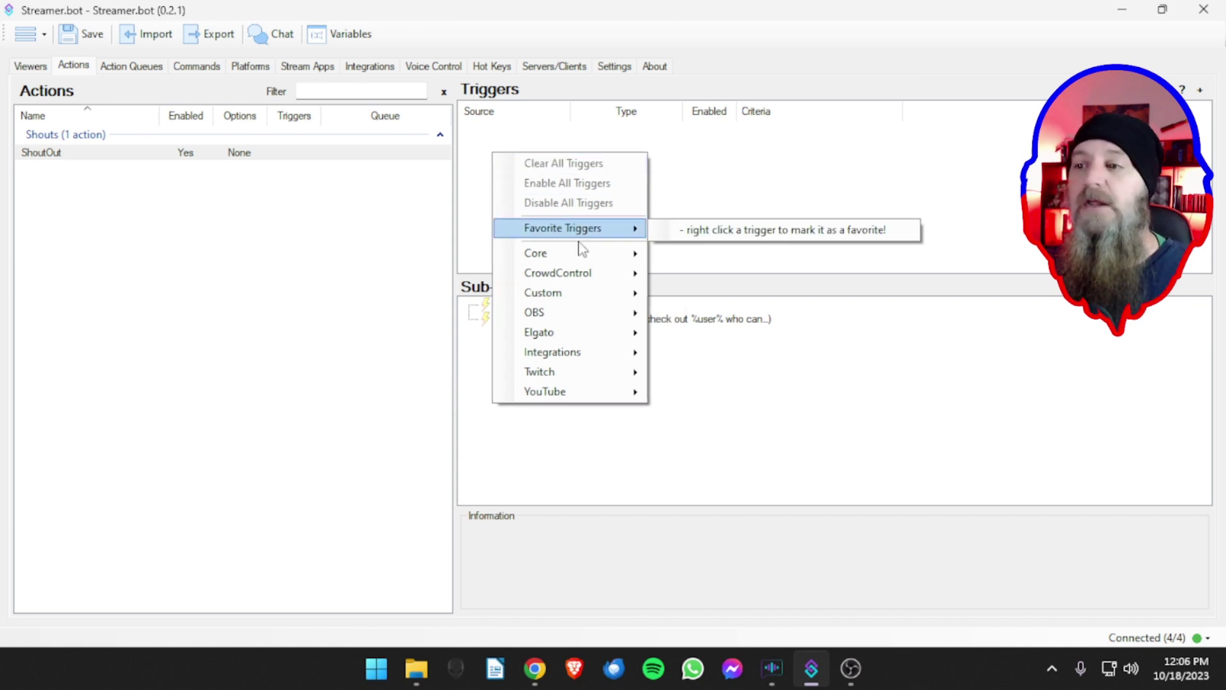
mouse_move(568, 334)
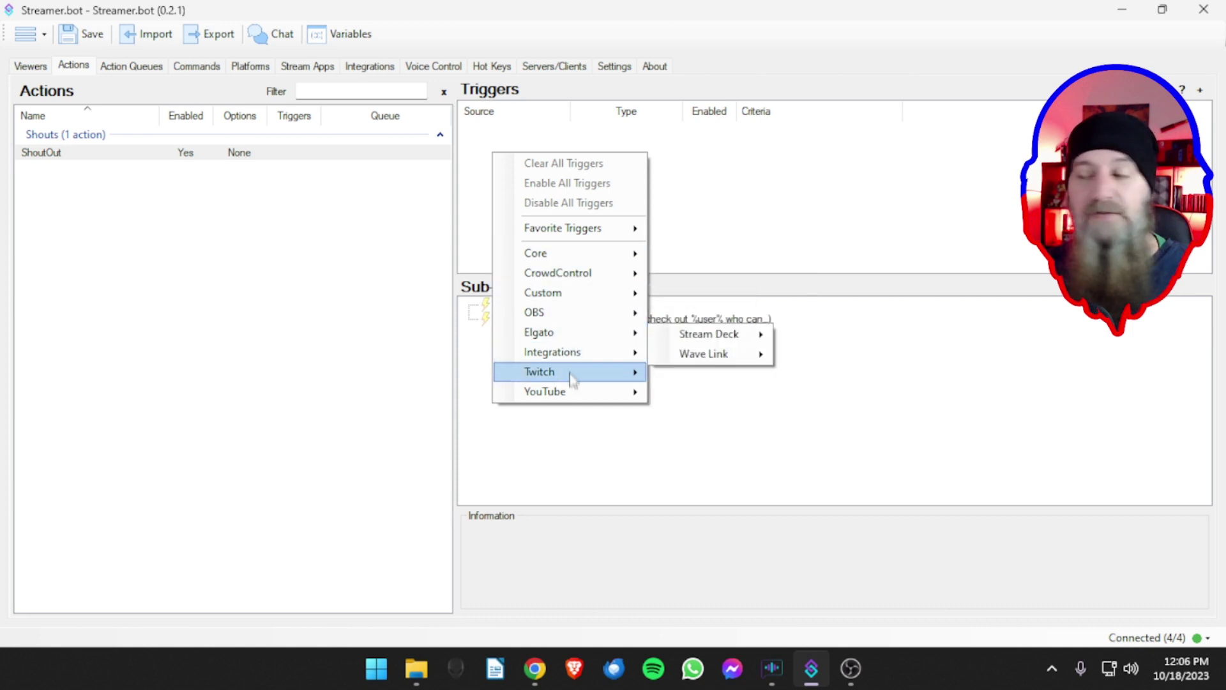
mouse_move(572, 401)
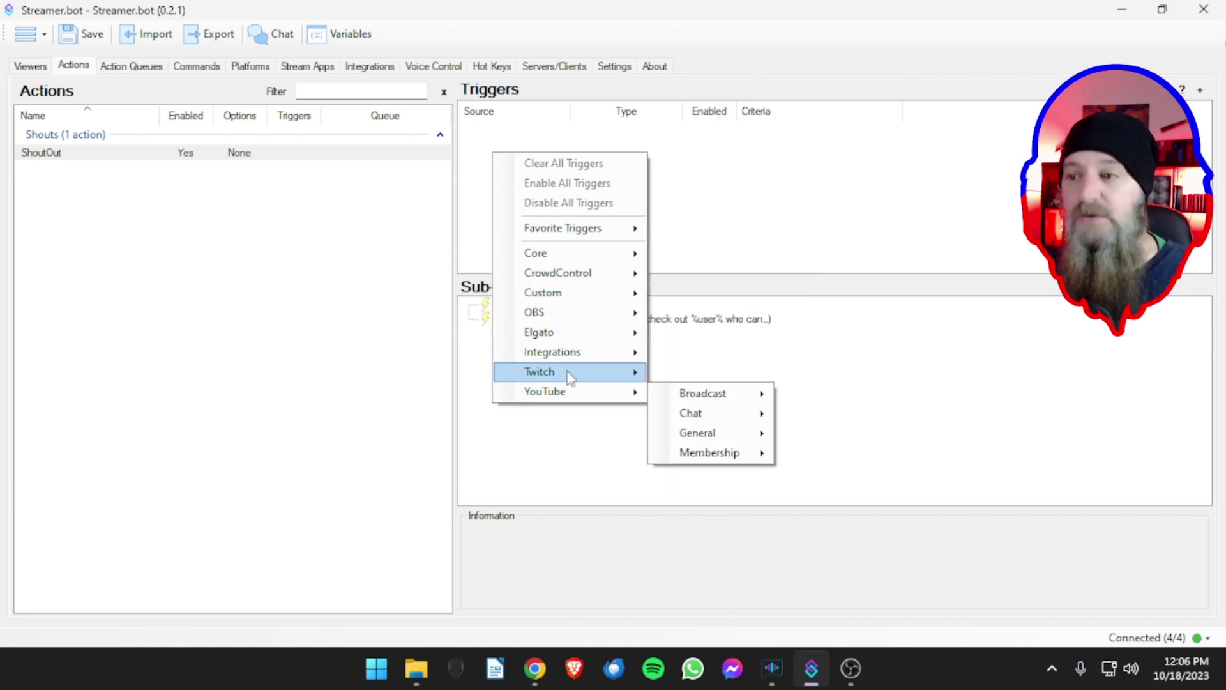
mouse_move(571, 359)
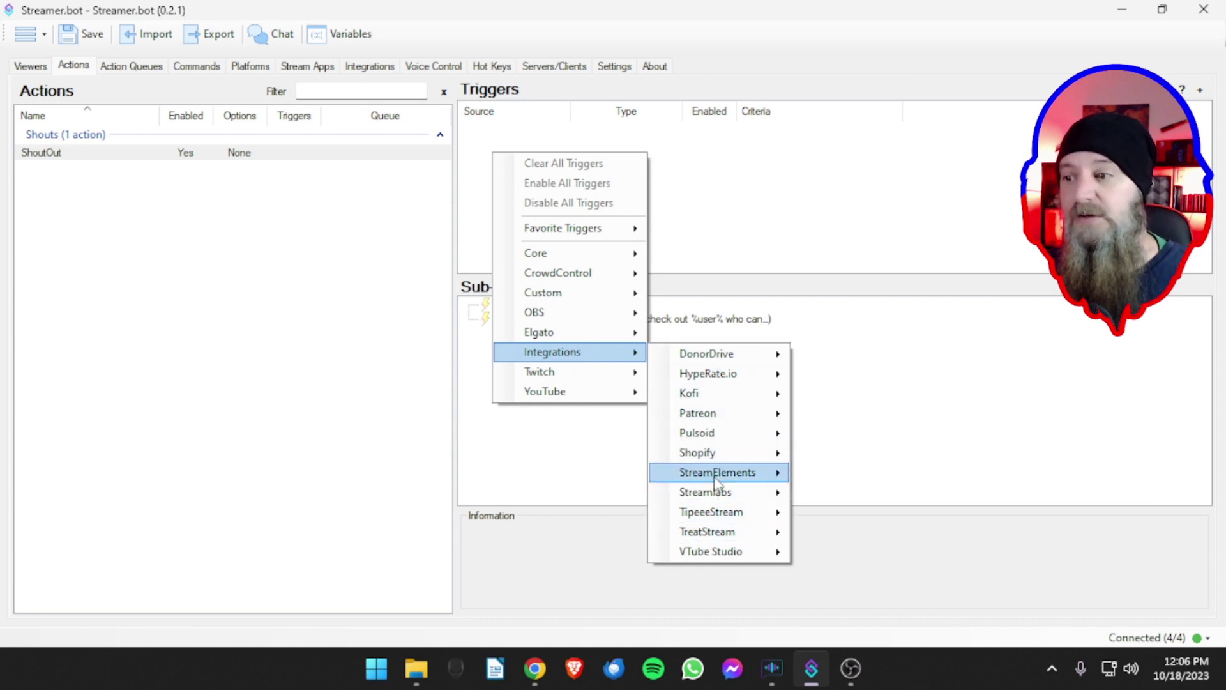
mouse_move(753, 480)
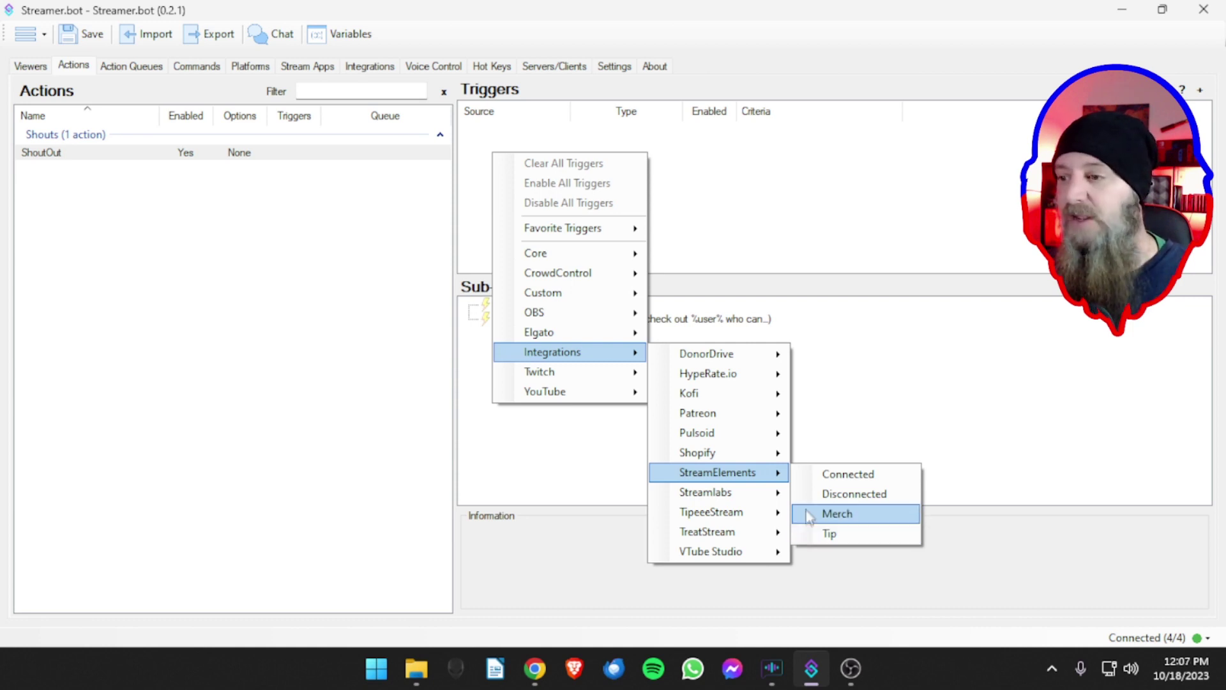
mouse_move(704, 399)
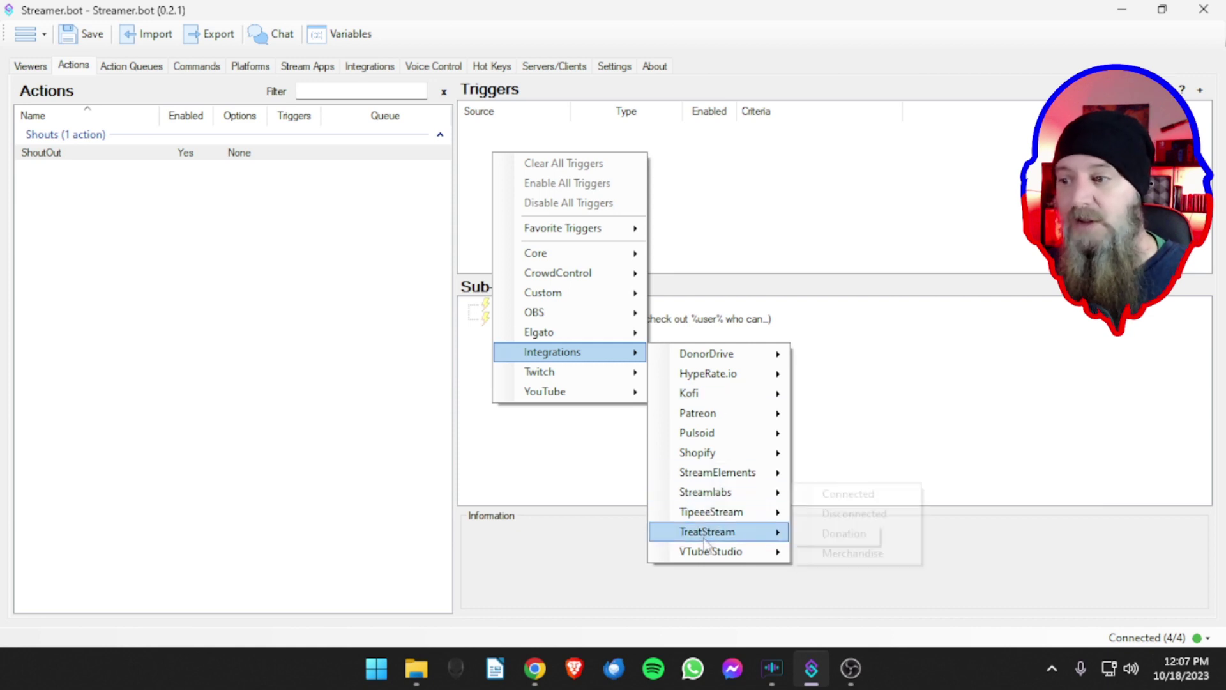
mouse_move(707, 558)
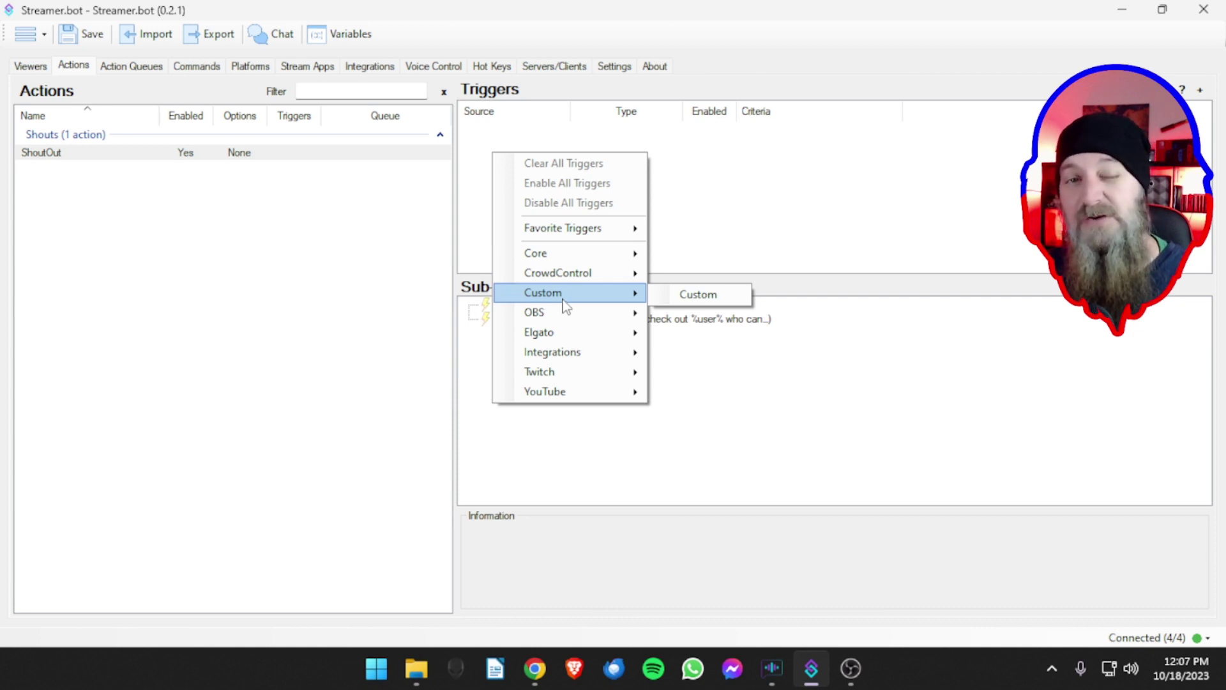
mouse_move(560, 281)
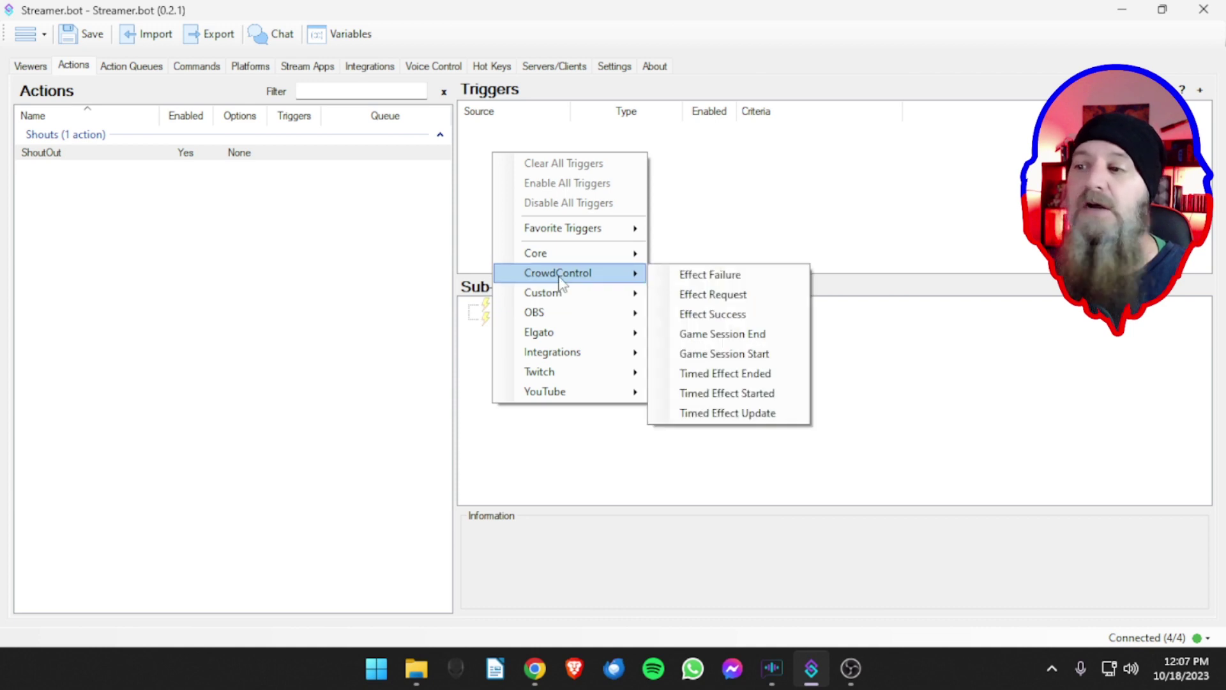
mouse_move(566, 256)
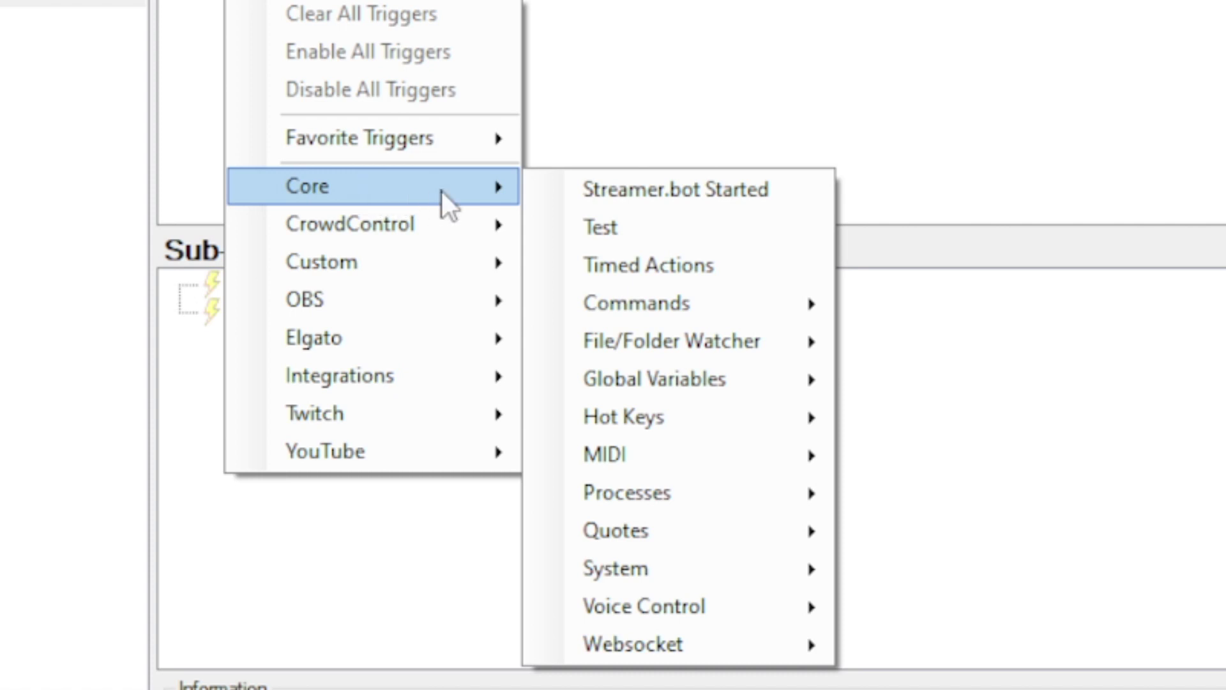
- Add a Core > Commands > Command Triggered trigger and move its dialog higher
mouse_move(666, 297)
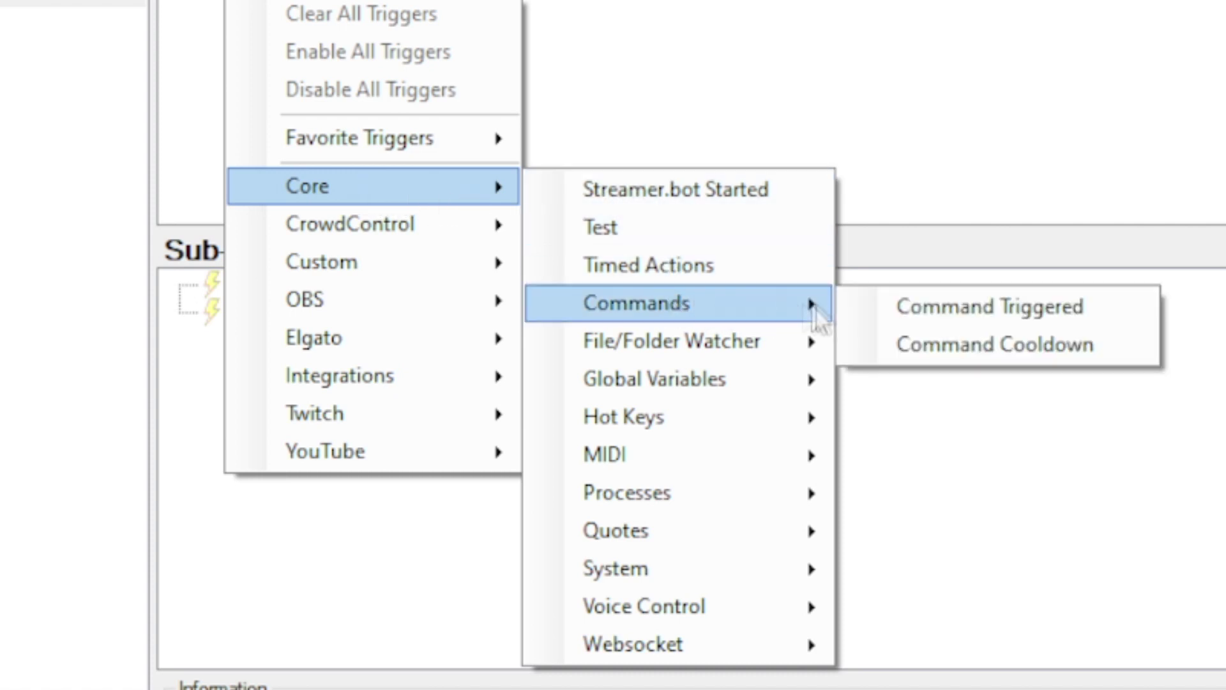
left_click(1007, 308)
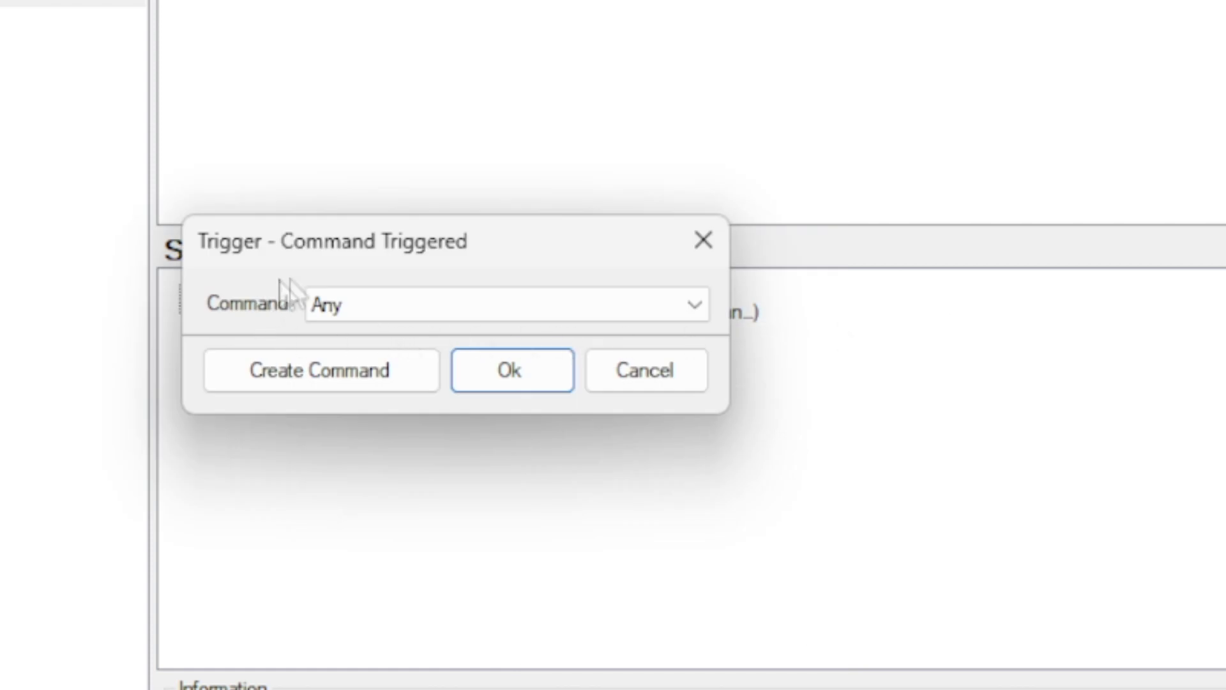
left_click_drag(342, 252, 345, 194)
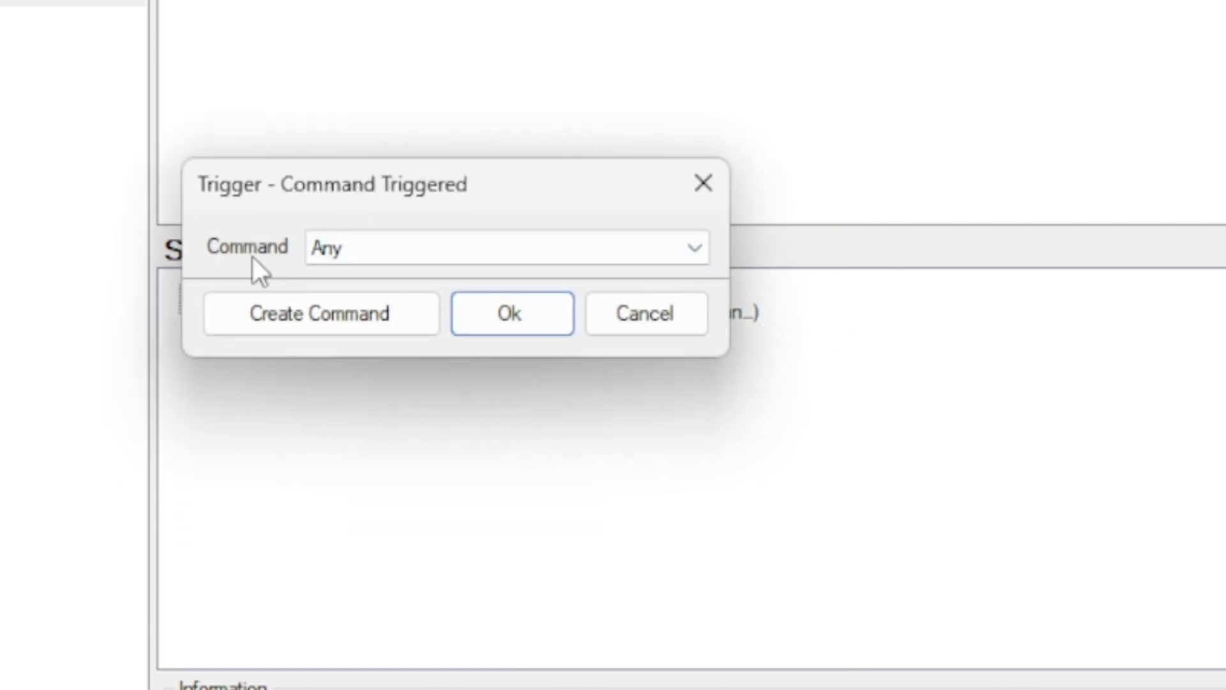
- Leave the trigger's Command set to Any and start creating a new command
left_click(420, 251)
left_click(421, 254)
left_click(399, 255)
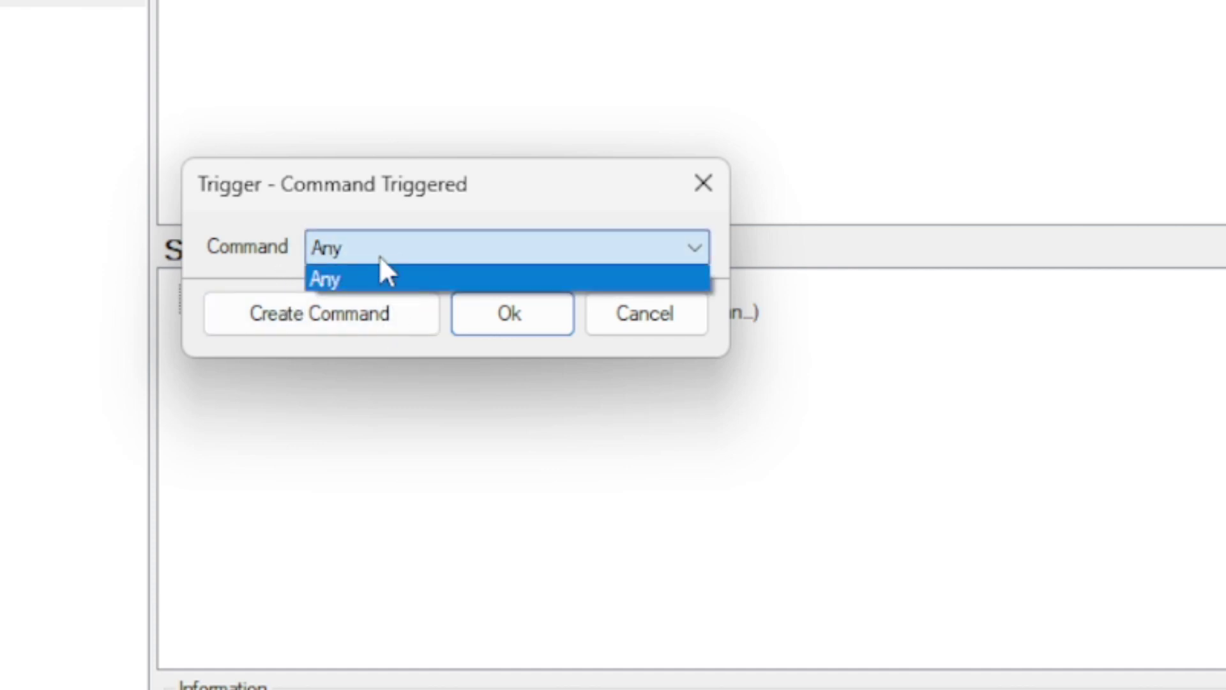
left_click(393, 259)
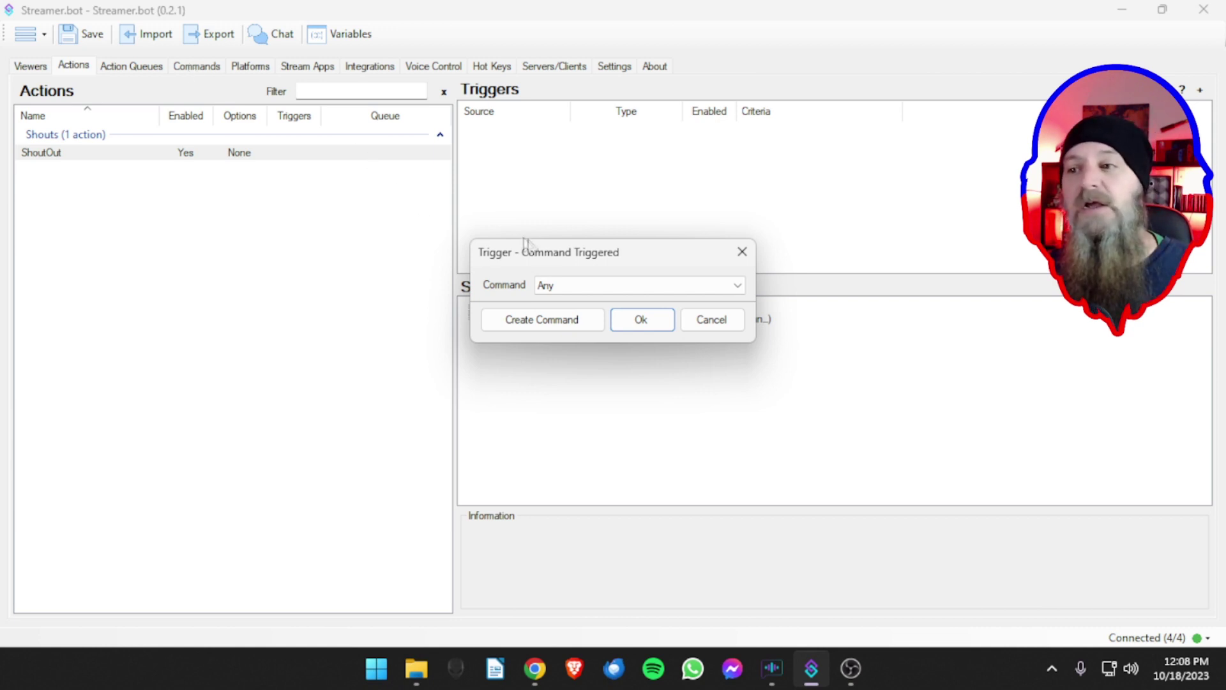
left_click(585, 286)
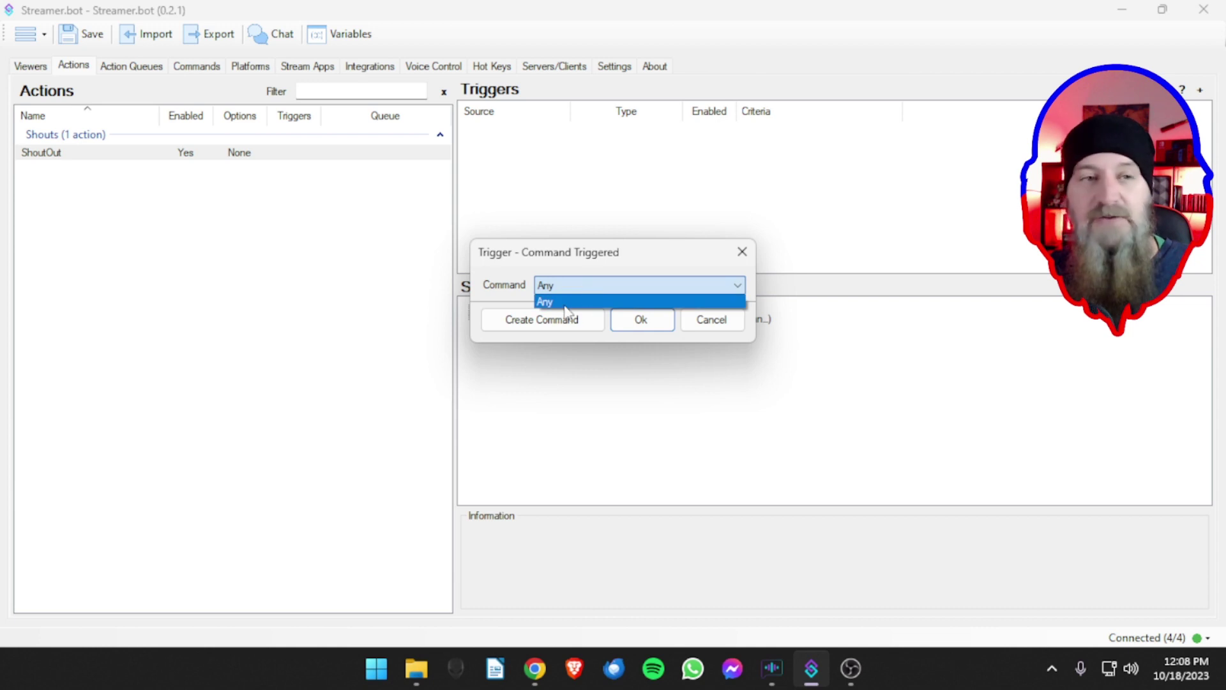
left_click(512, 288)
left_click(528, 324)
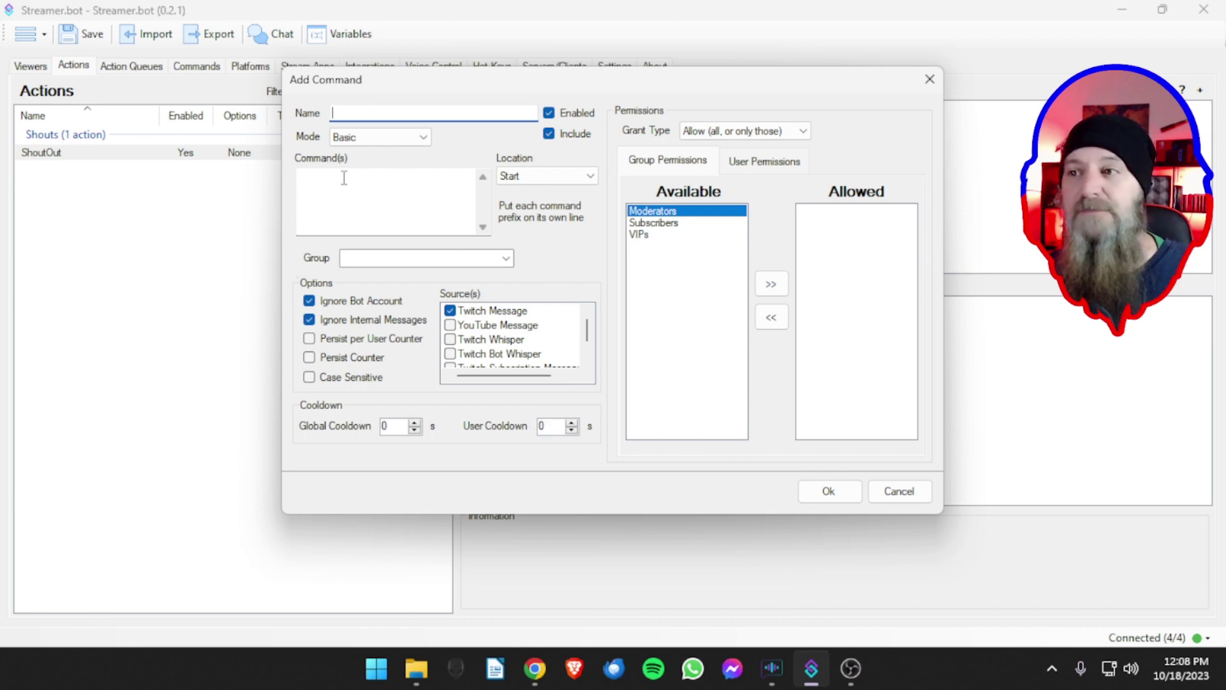
- Name the new command SO and keep its matching mode at Basic
left_click_drag(445, 97, 448, 115)
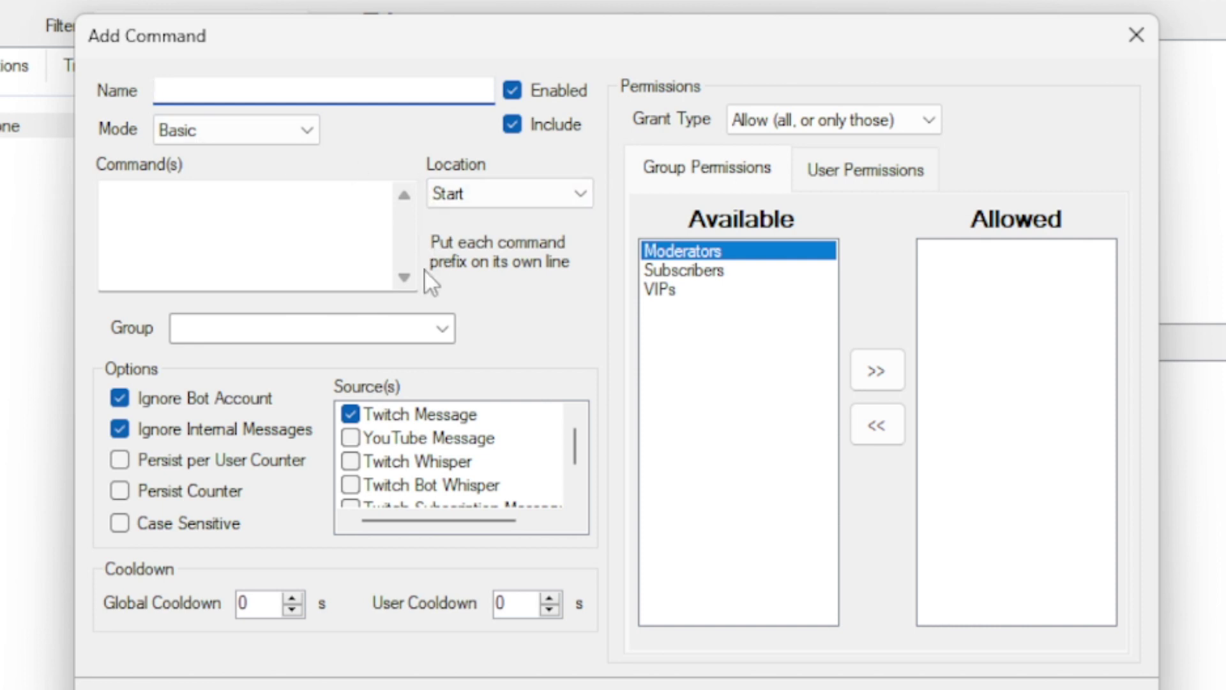
type("SO")
left_click(185, 136)
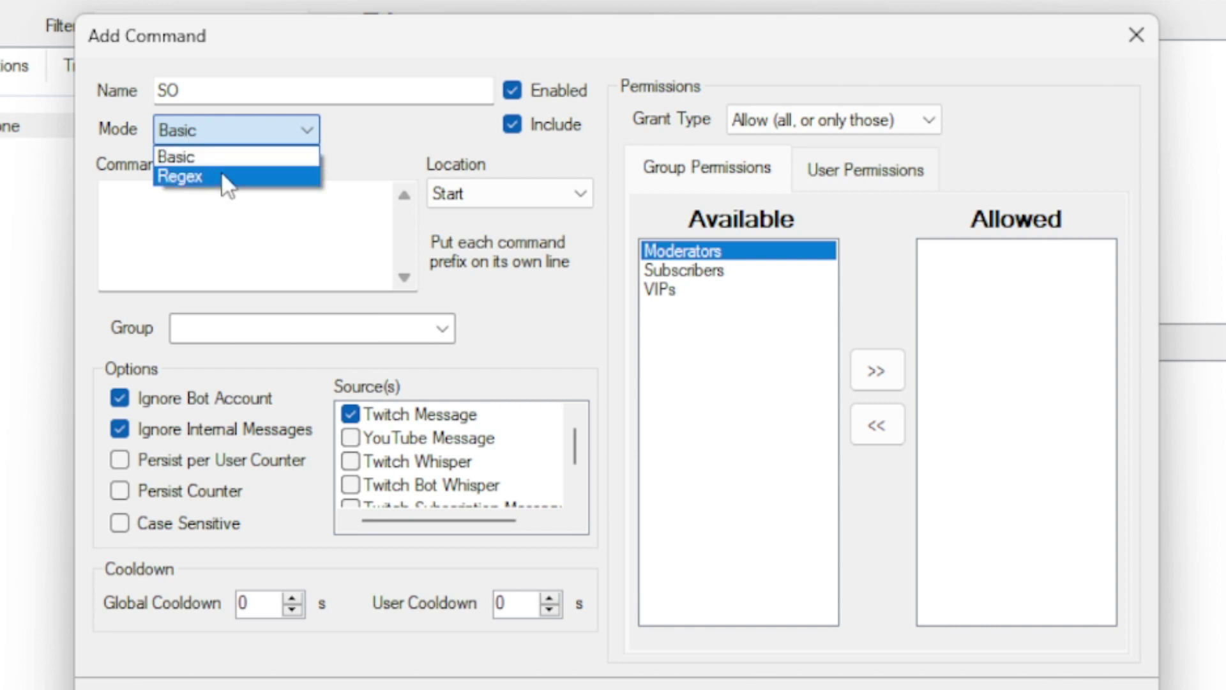
left_click(226, 130)
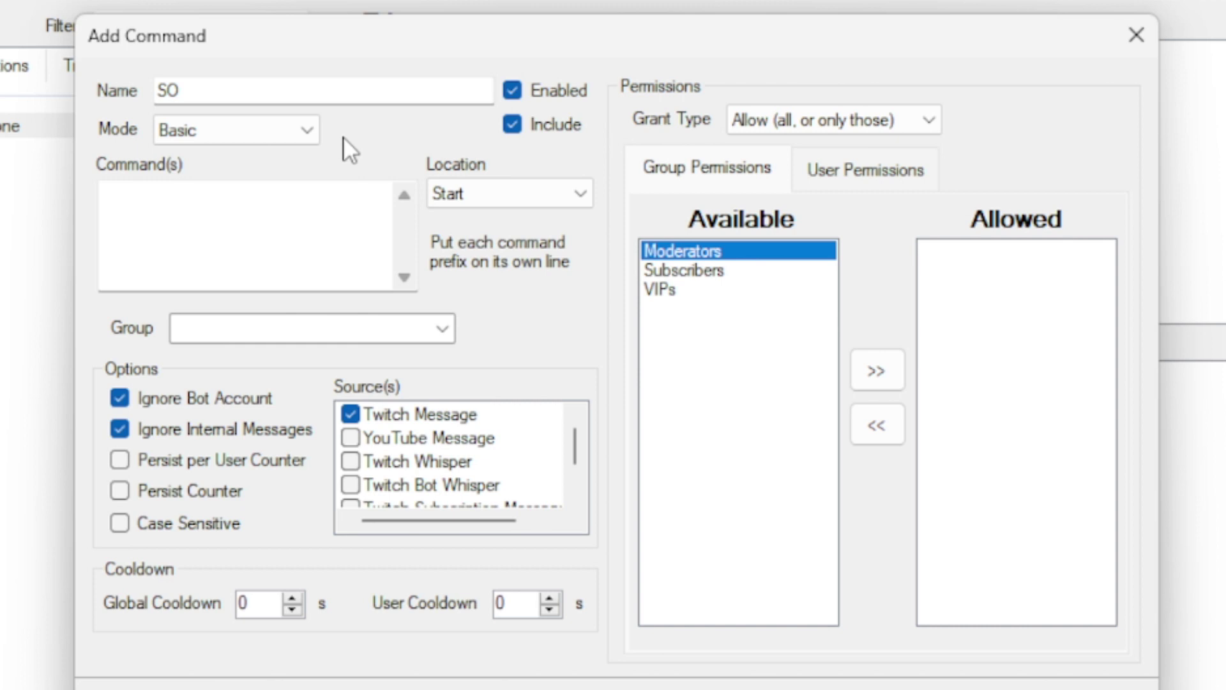
left_click(216, 206)
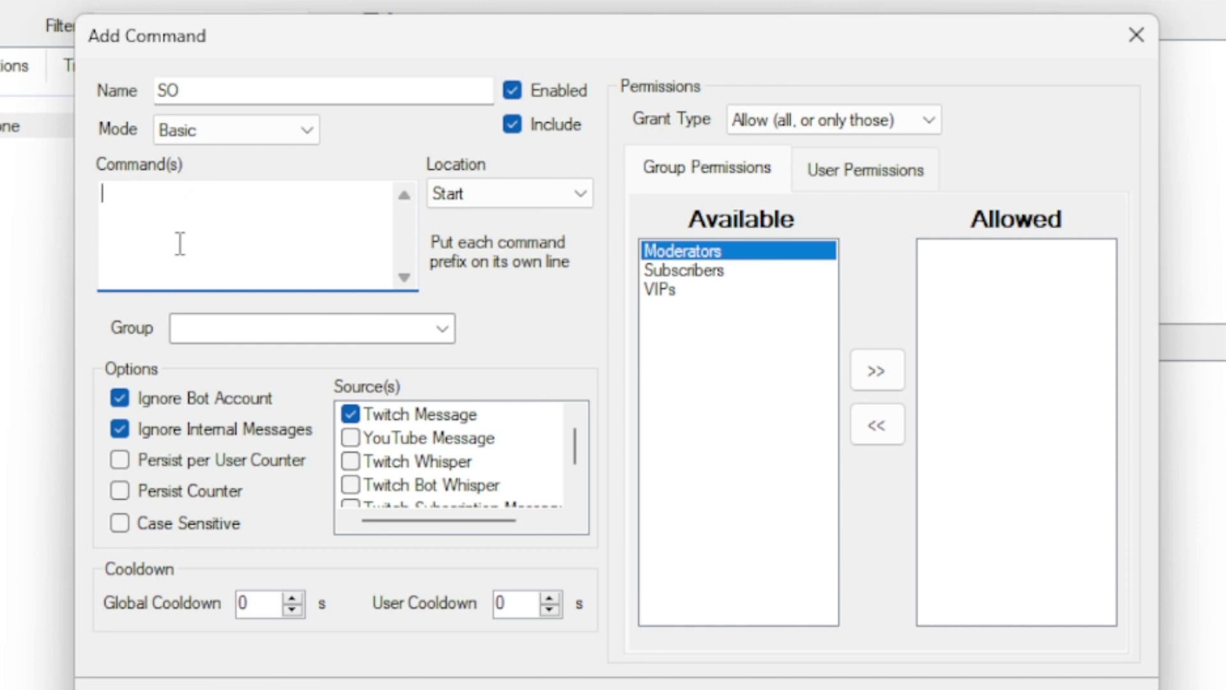
- Enter !so and !shoutout on separate lines as the SO command's trigger words
type("!so")
key("Return")
type("!shoutout")
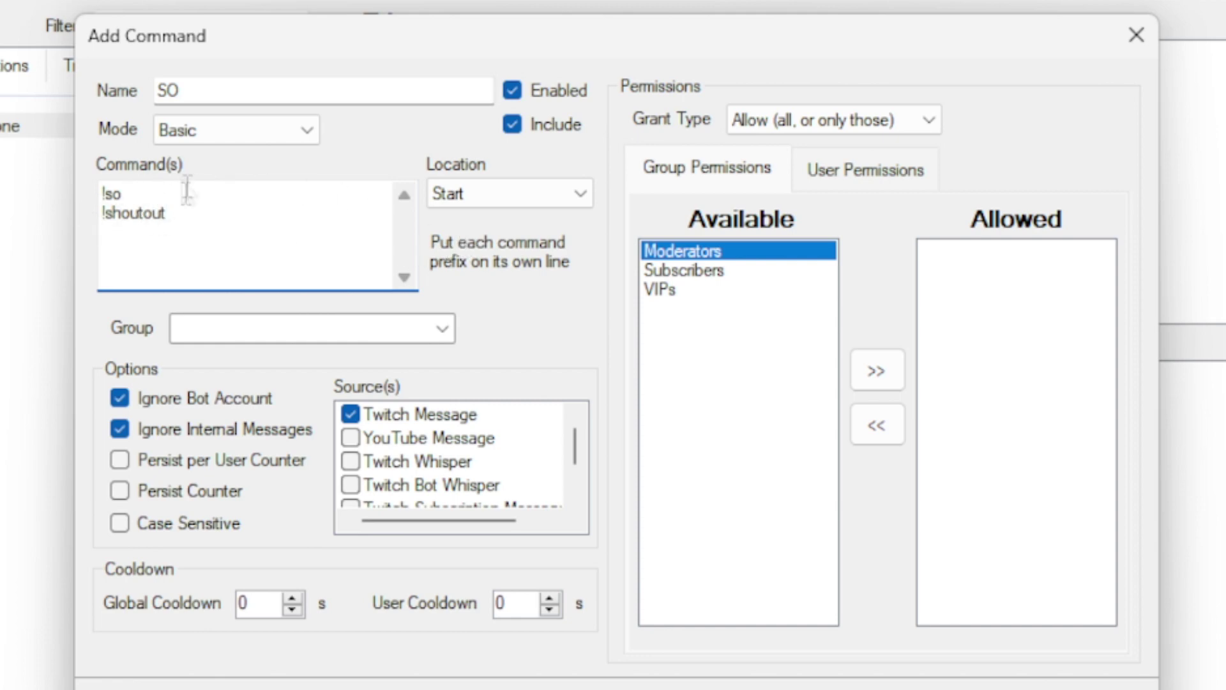
left_click(574, 200)
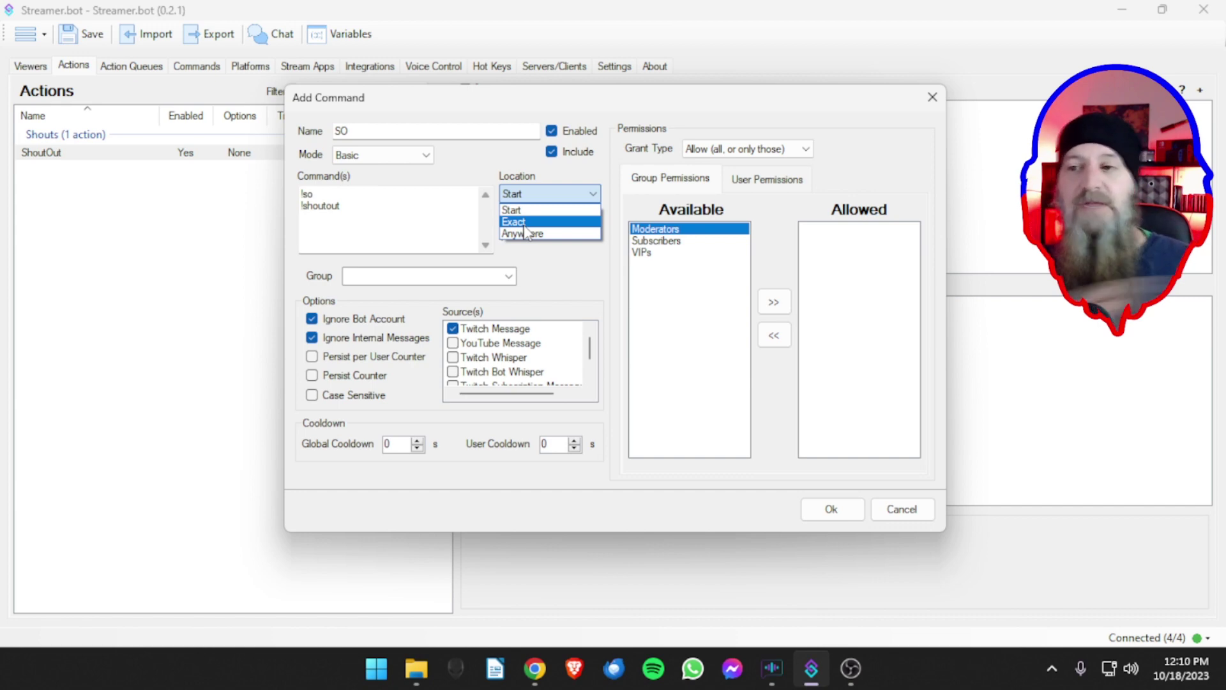
- Set the SO command's location to Start, after briefly trying Anywhere
left_click(518, 223)
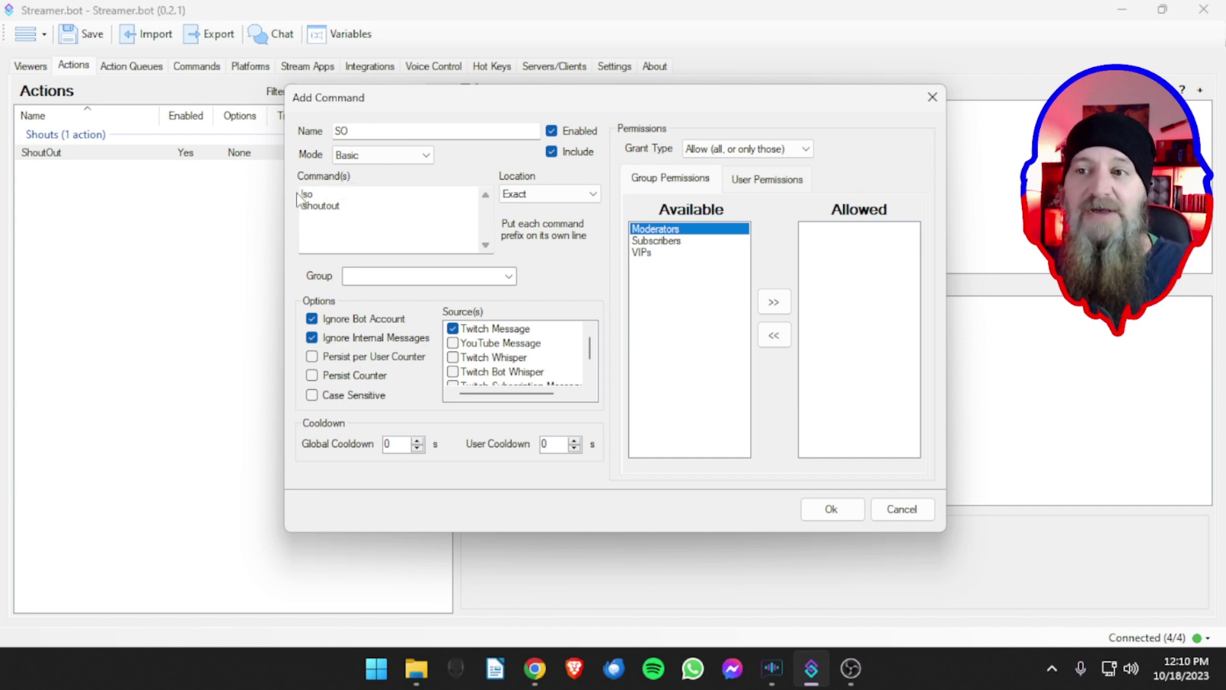
left_click_drag(315, 194, 300, 194)
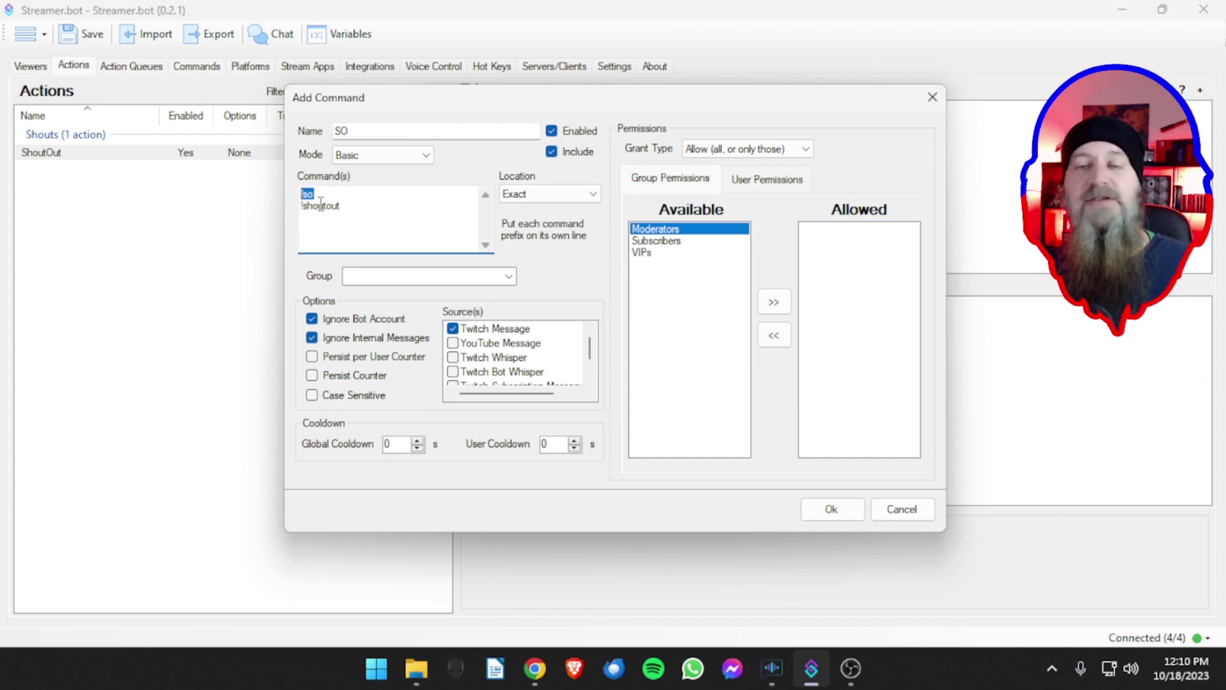
left_click(346, 209)
left_click_drag(345, 209, 293, 208)
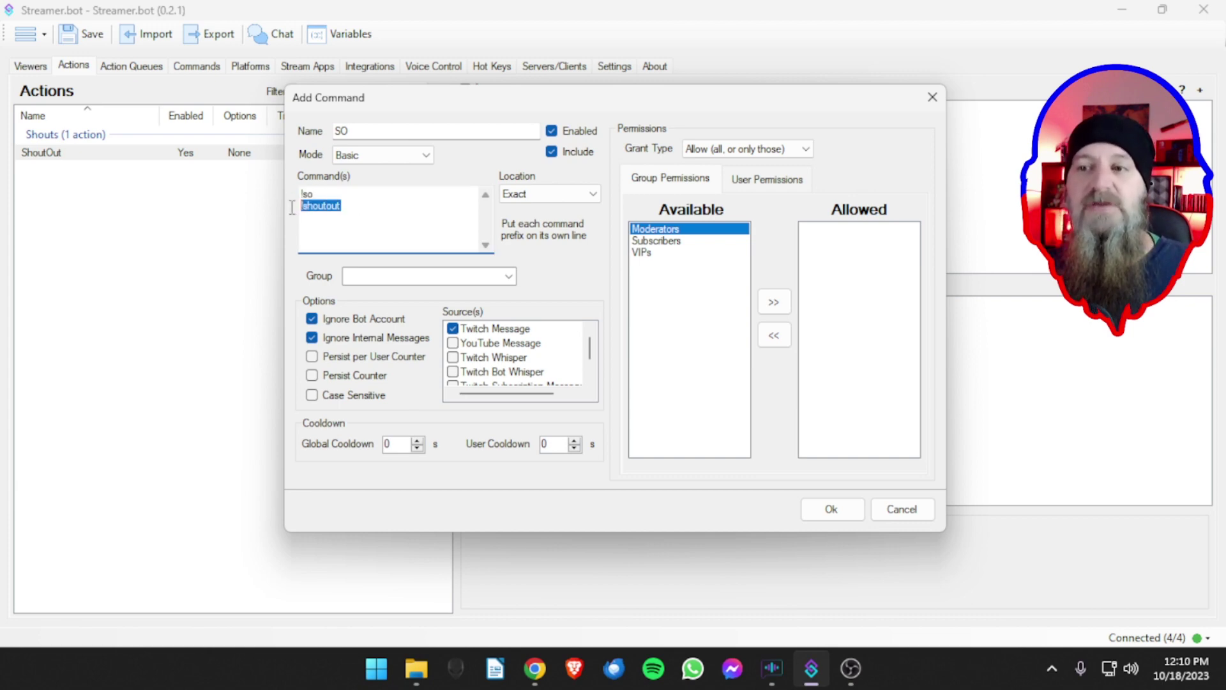
left_click(358, 218)
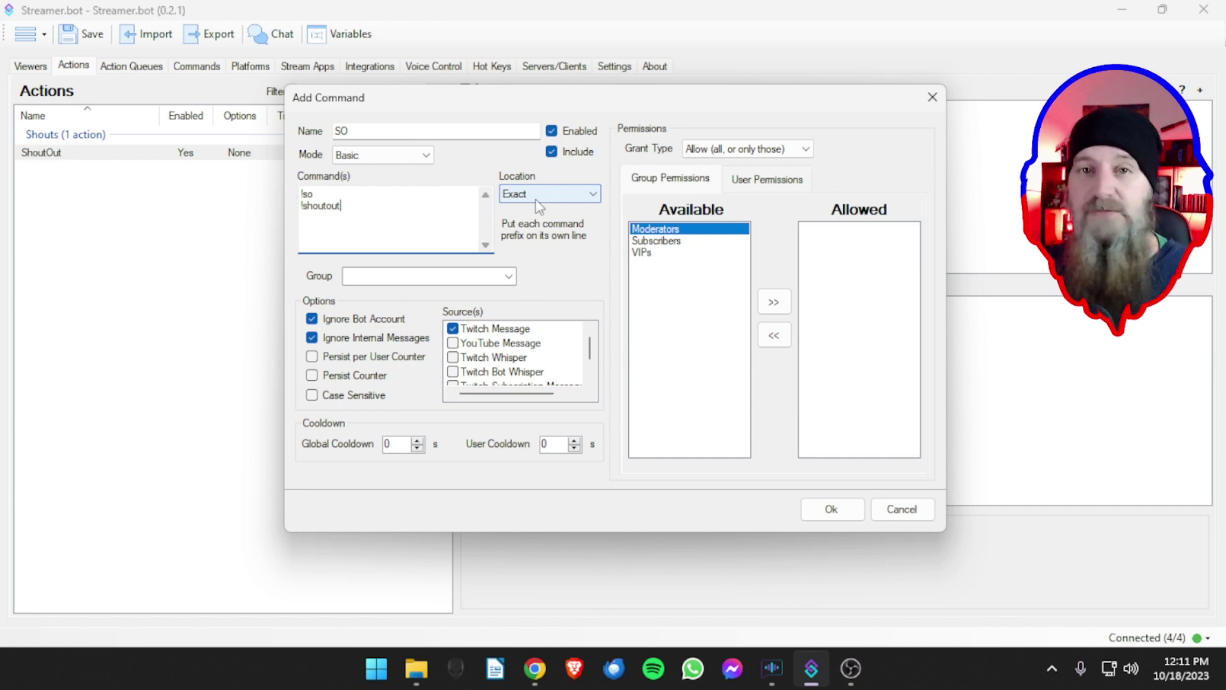
left_click(539, 201)
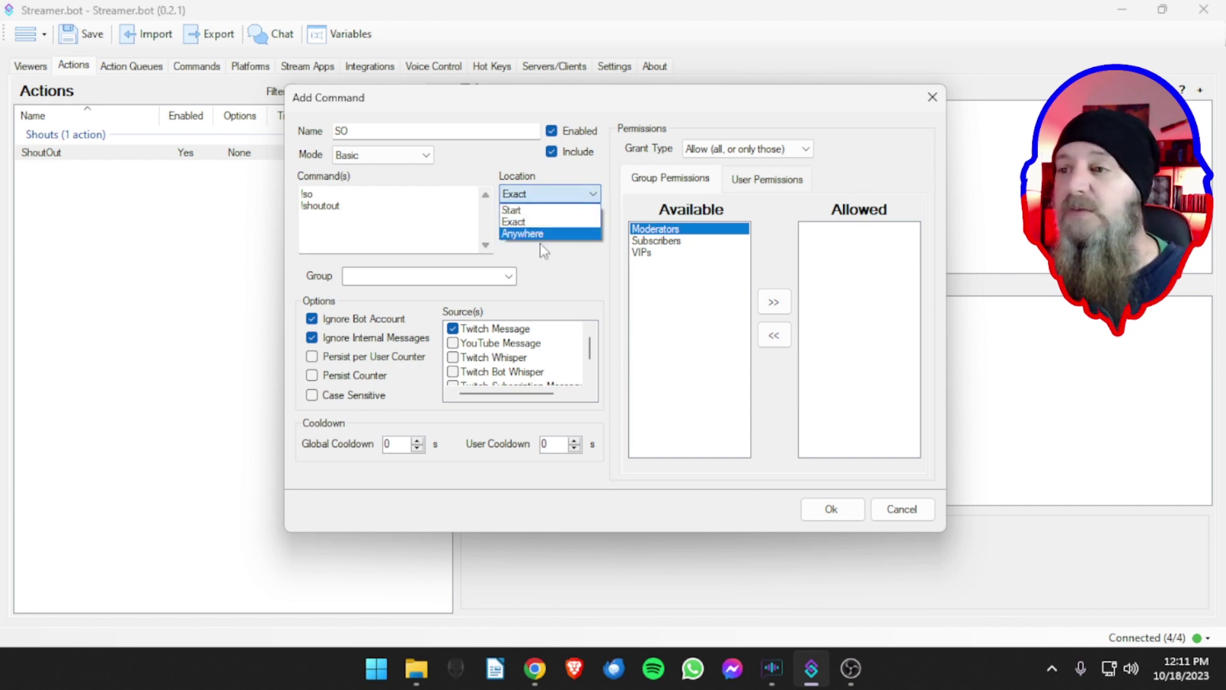
left_click(546, 234)
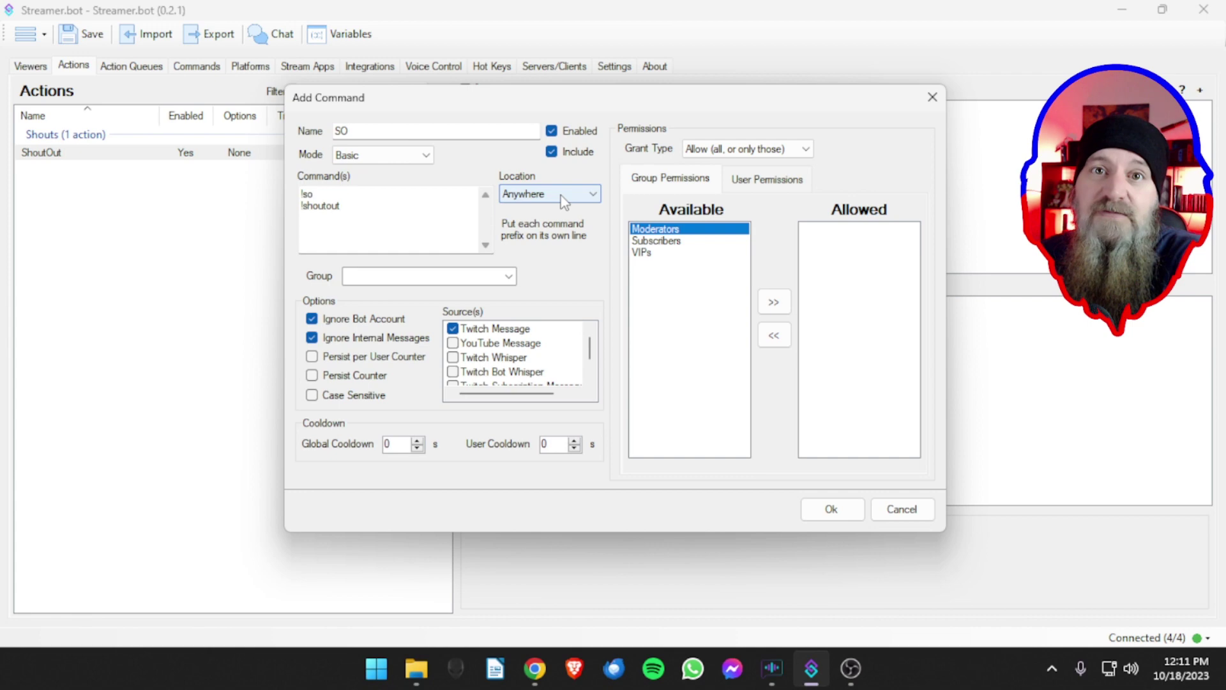
left_click(561, 196)
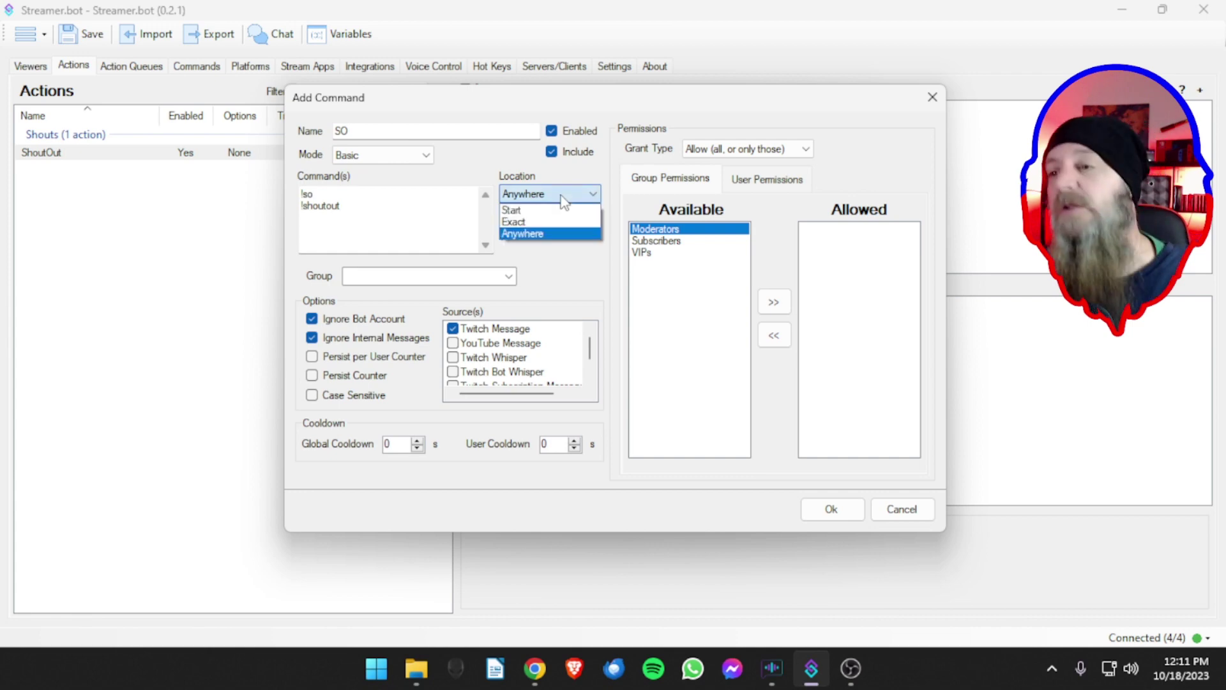
left_click(531, 210)
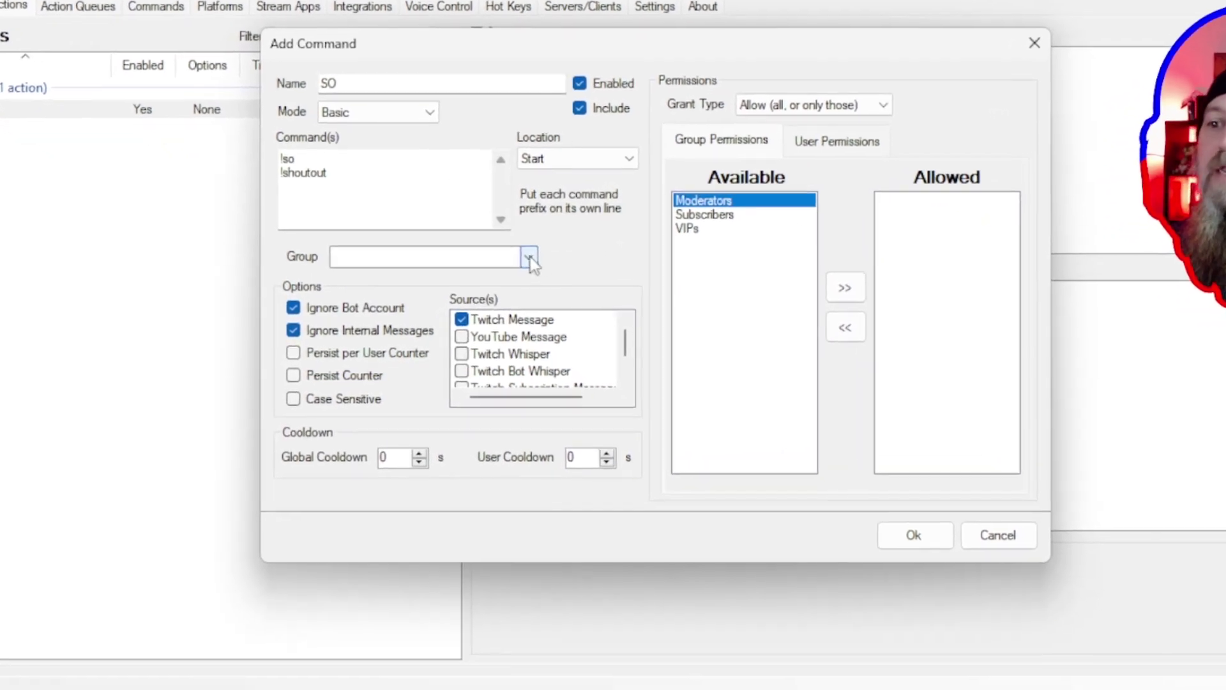
left_click(530, 258)
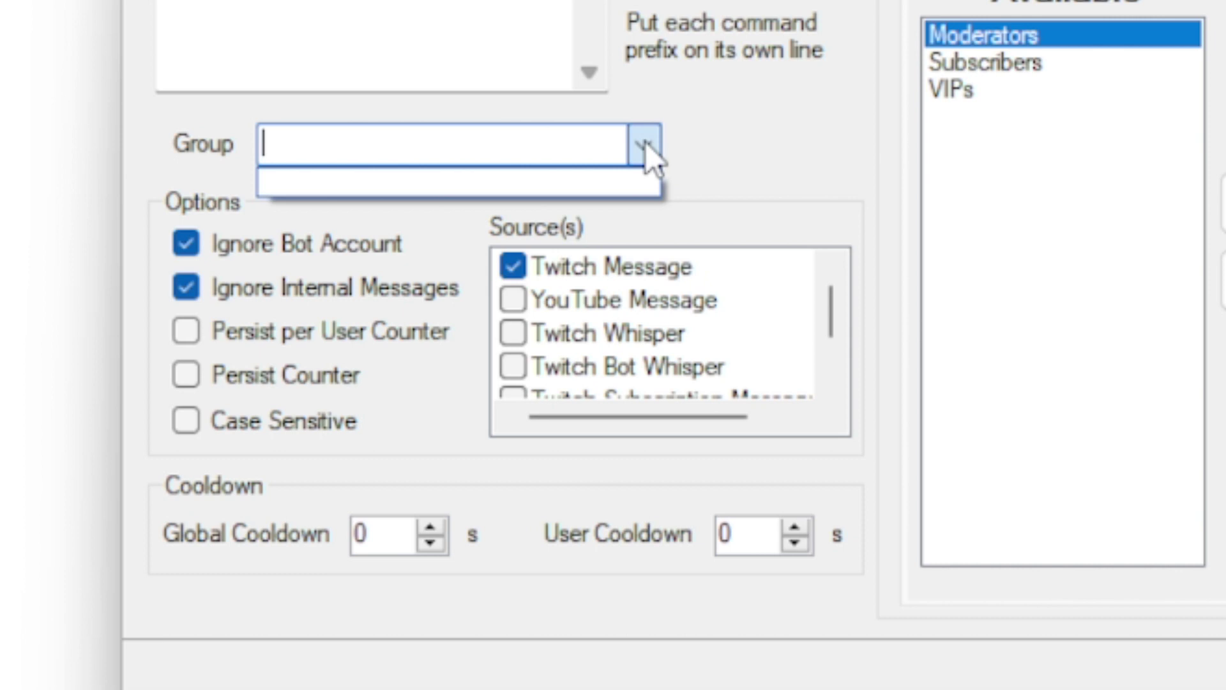
- Type Interactions as a new group name for the SO command
left_click(524, 140)
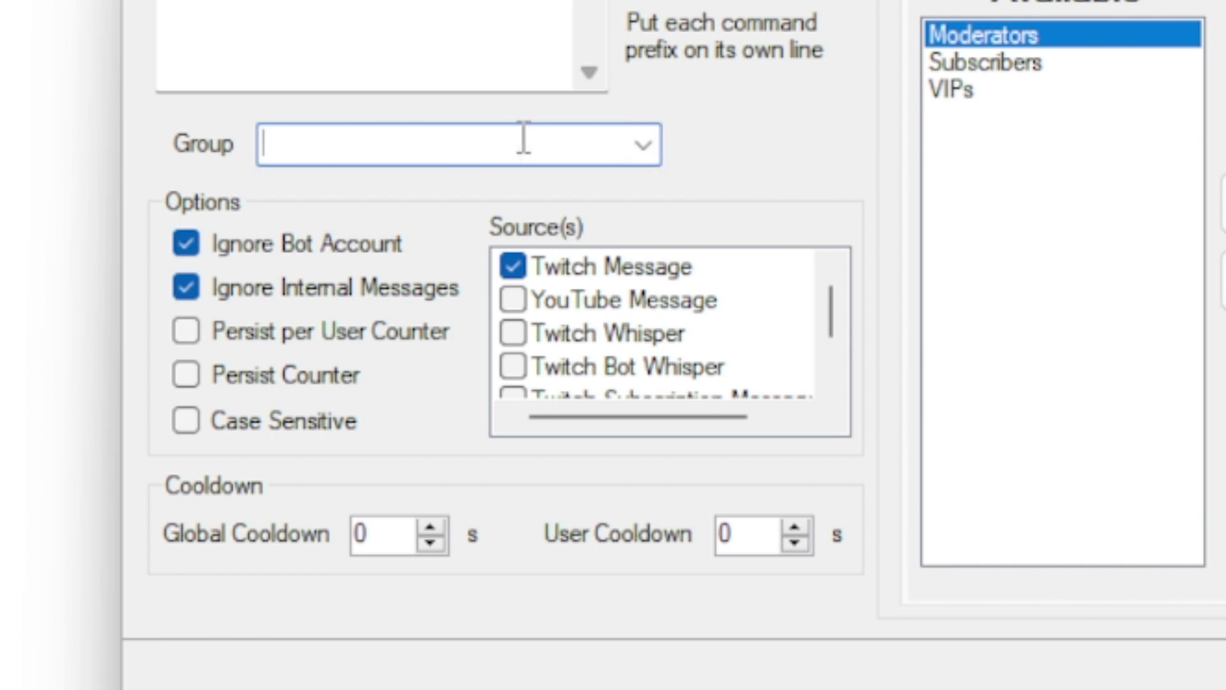
type("Inter")
type("act")
key("BackSpace")
type("ction")
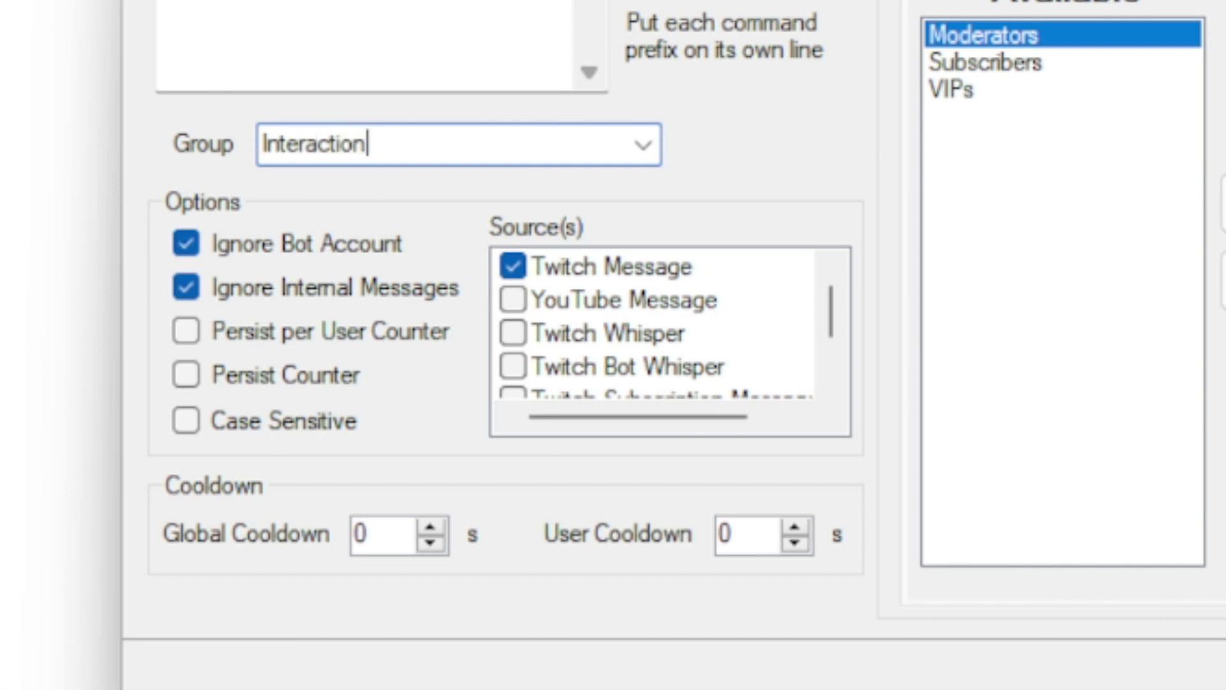
type("s")
scroll(667, 313, "down", 1)
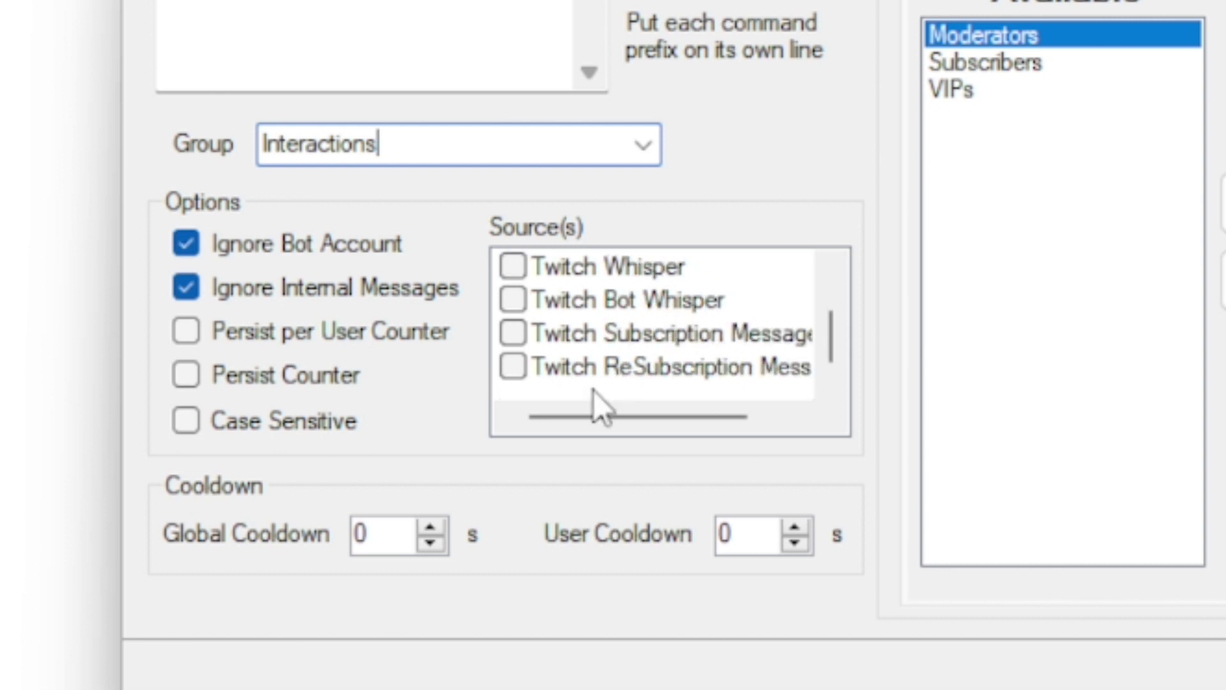
scroll(604, 384, "up", 1)
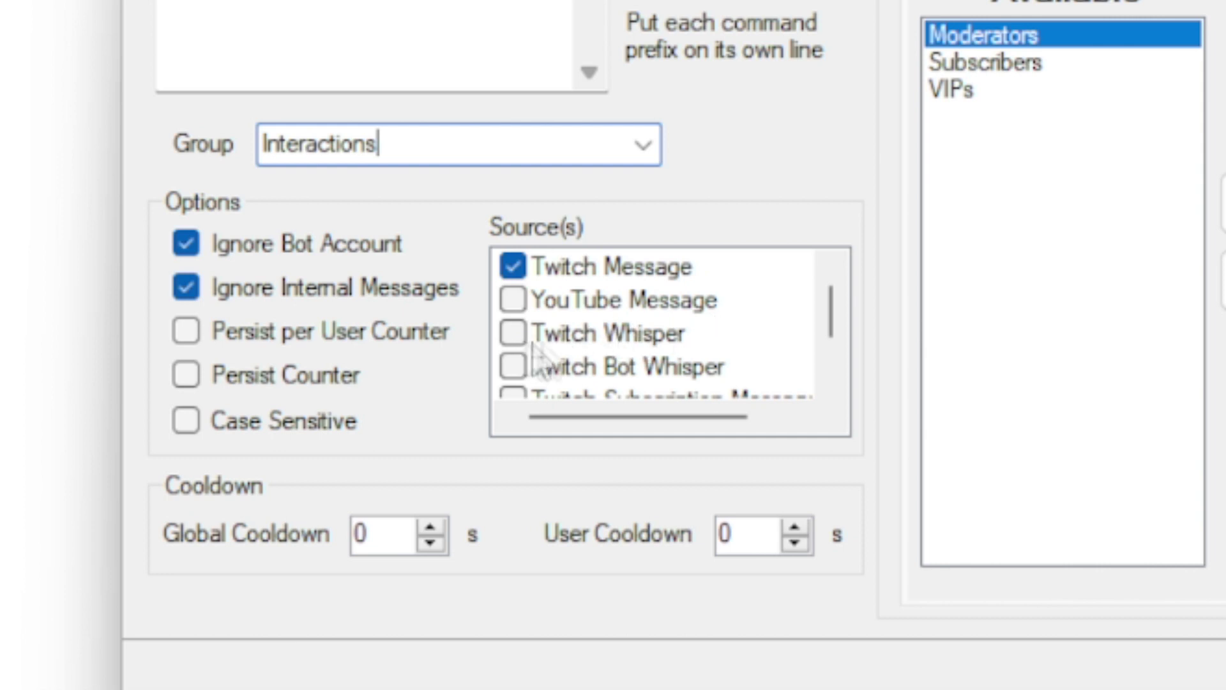
scroll(745, 305, "down", 1)
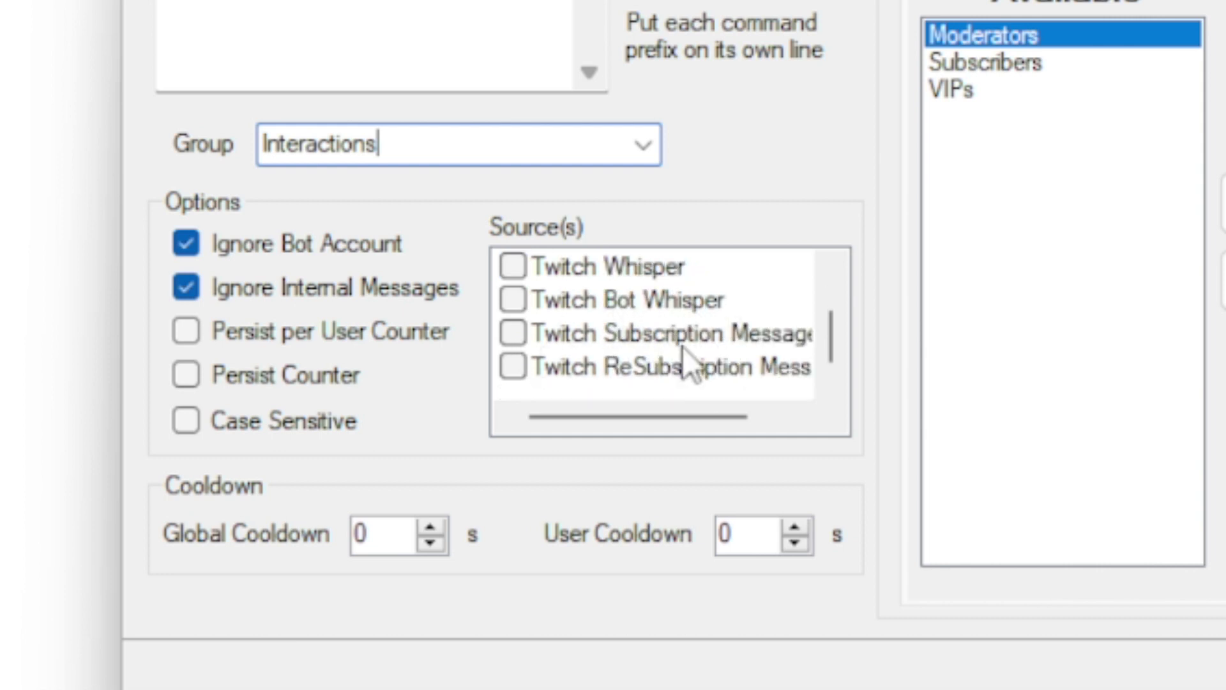
left_click_drag(547, 410, 520, 415)
scroll(575, 316, "up", 2)
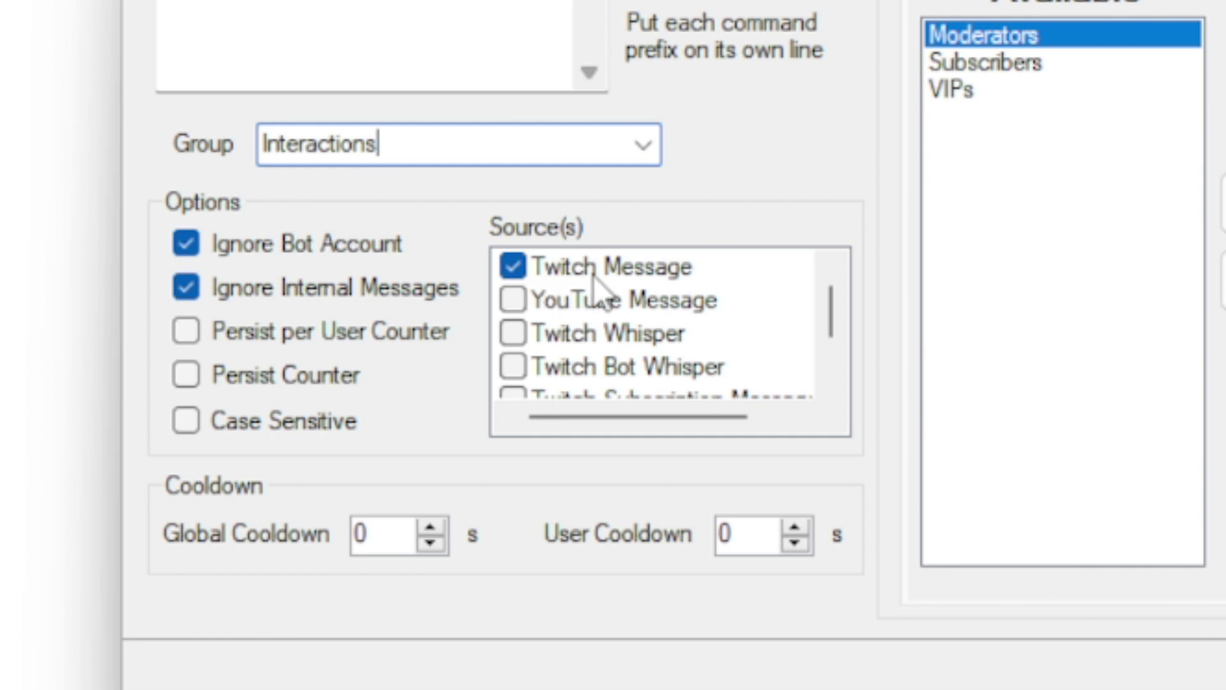
left_click(520, 306)
left_click(519, 305)
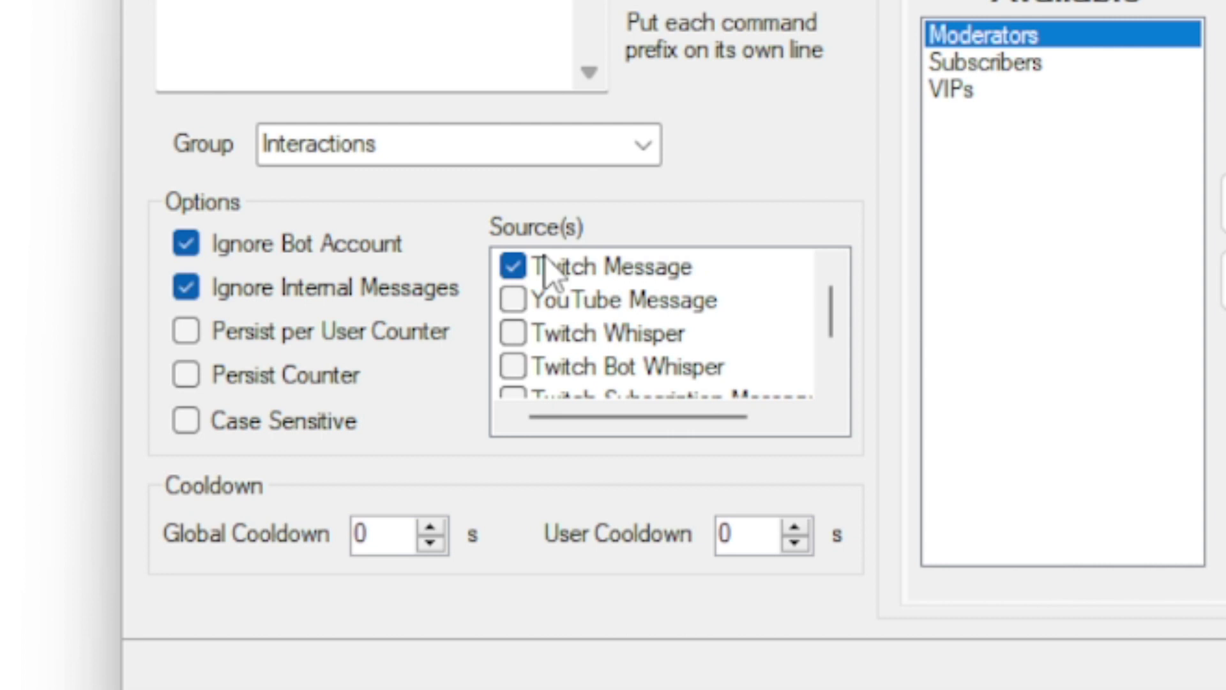
scroll(547, 320, "down", 1)
scroll(547, 319, "up", 1)
left_click_drag(733, 543, 690, 548)
type("60")
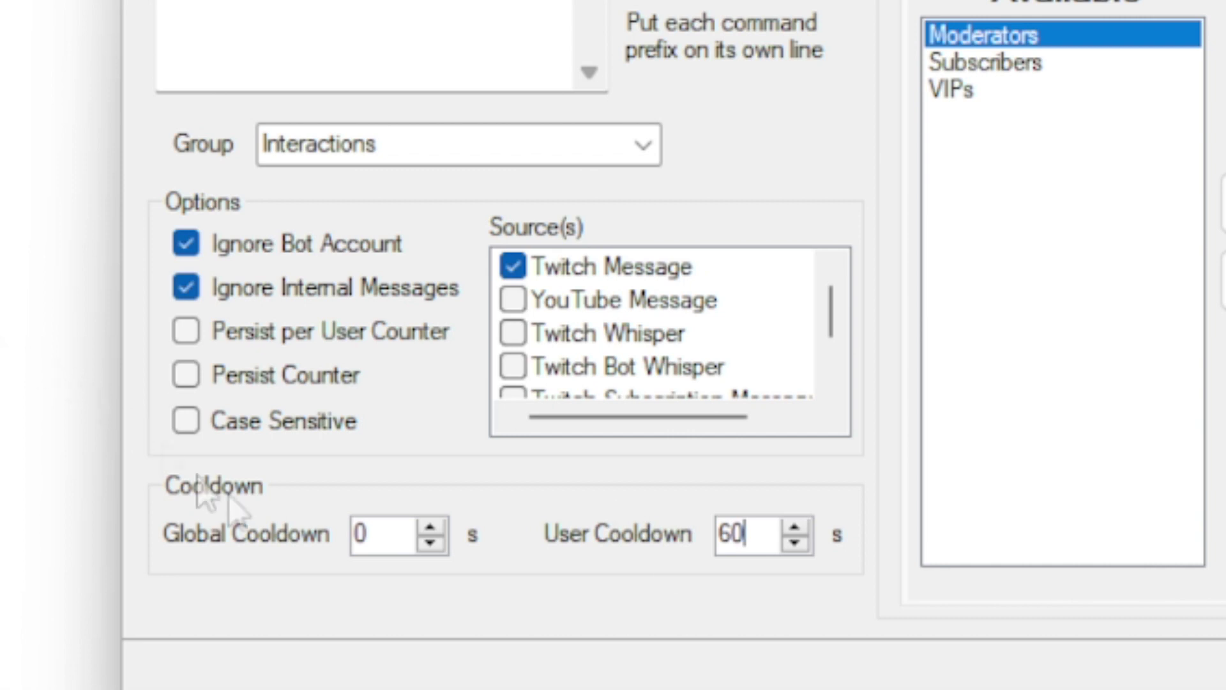
left_click_drag(751, 535, 590, 539)
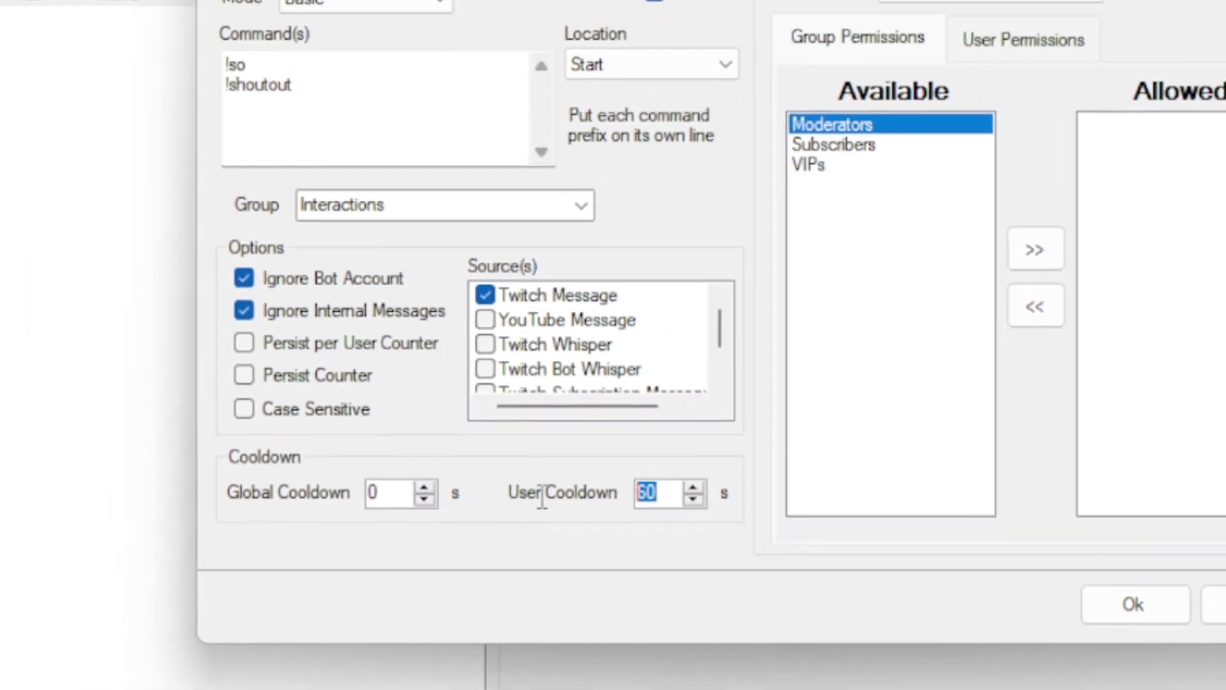
type("0")
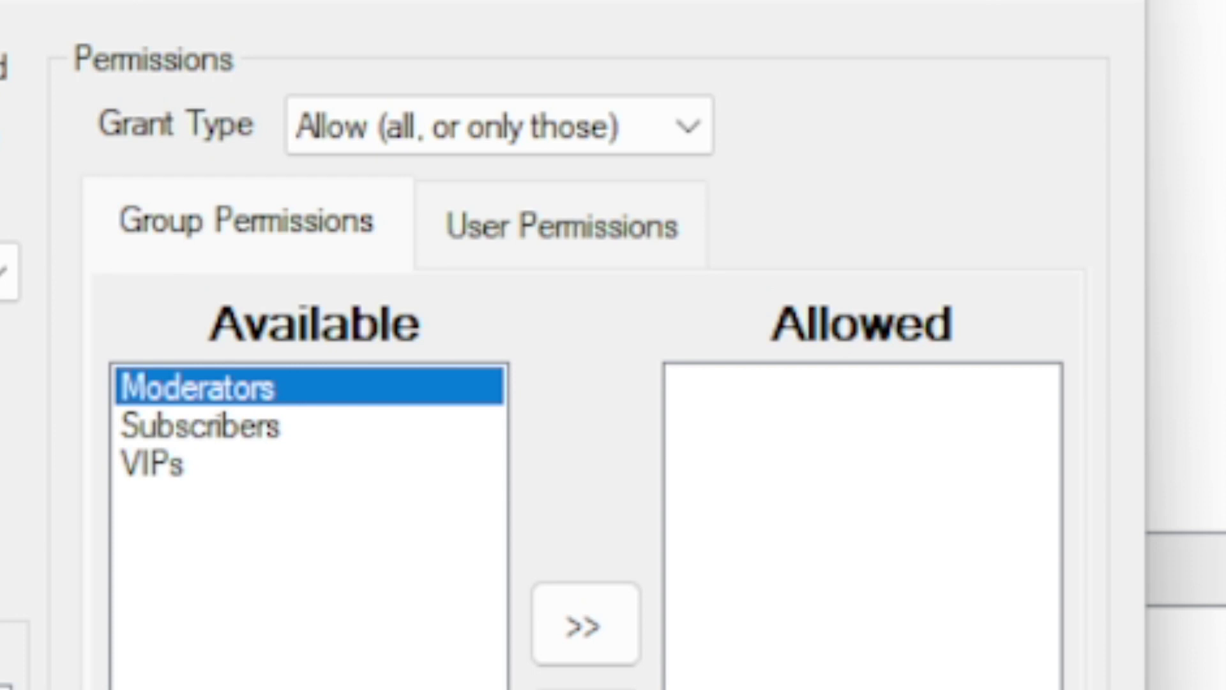
- Keep Grant Type at Allow, after trying Deny, and move Moderators into Allowed
left_click(610, 151)
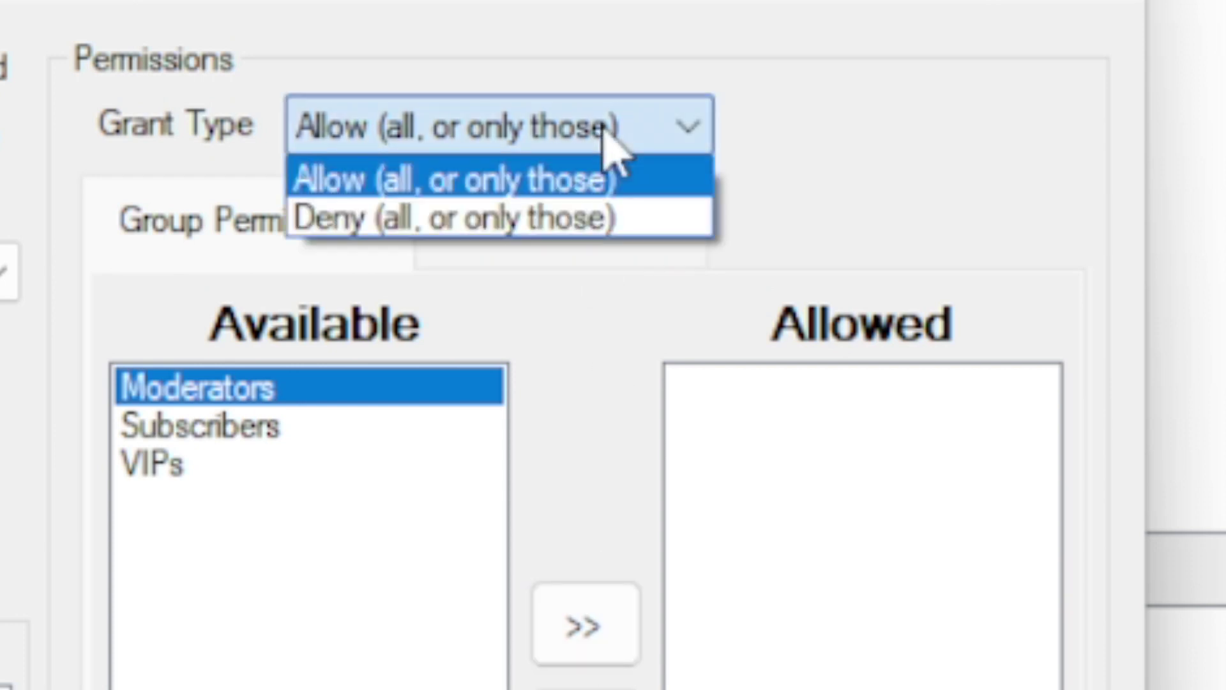
left_click(511, 220)
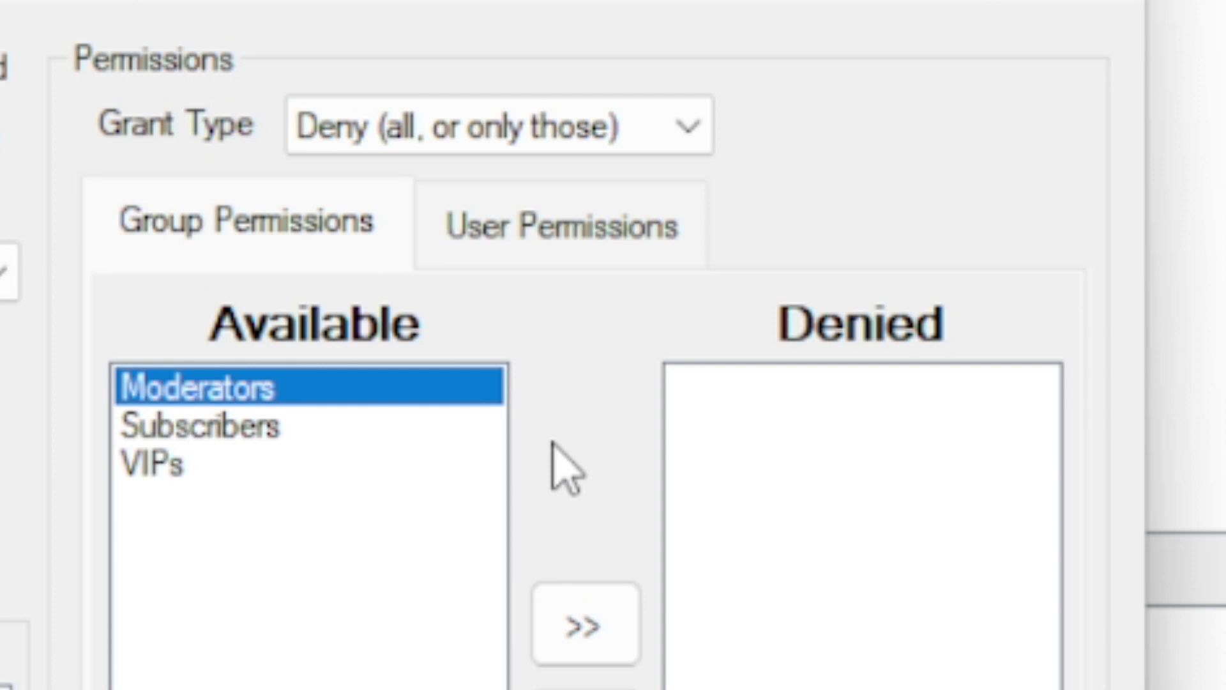
left_click(622, 144)
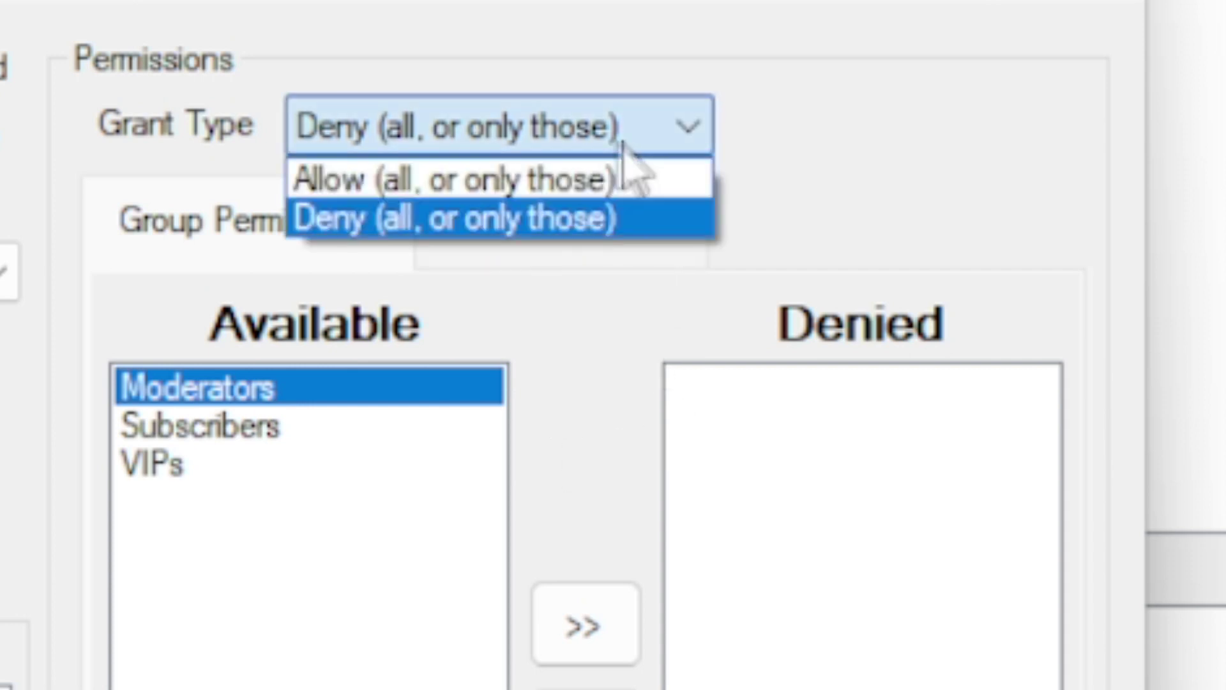
left_click(479, 178)
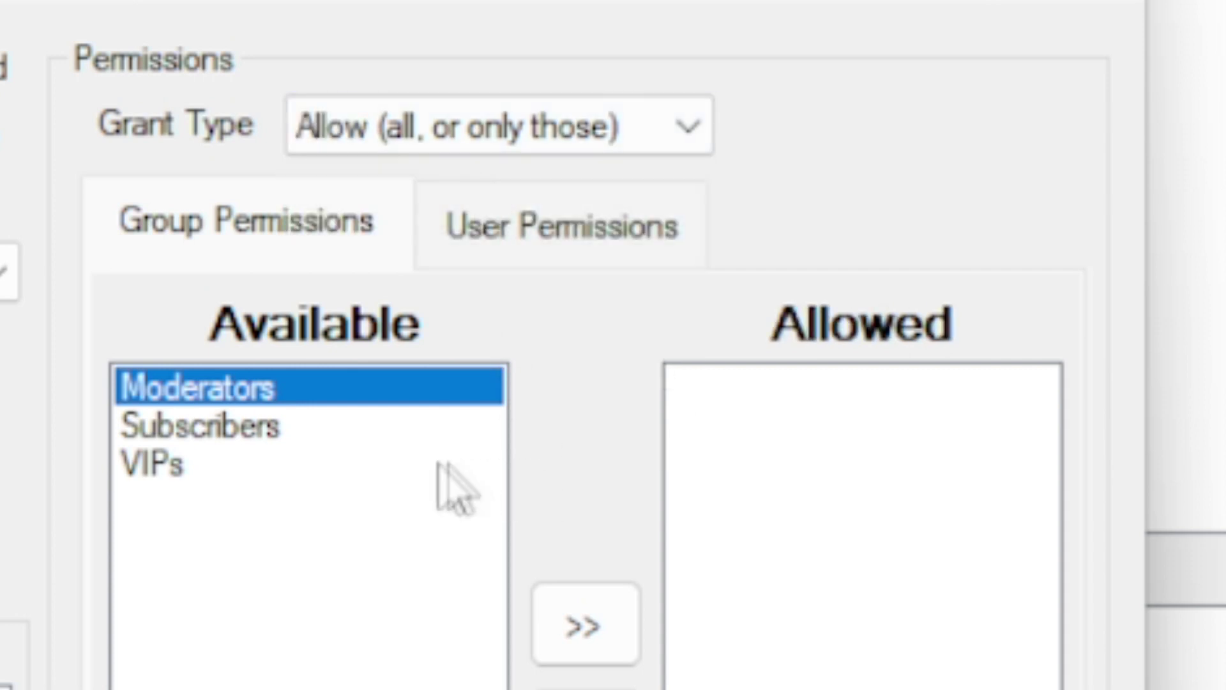
left_click(562, 632)
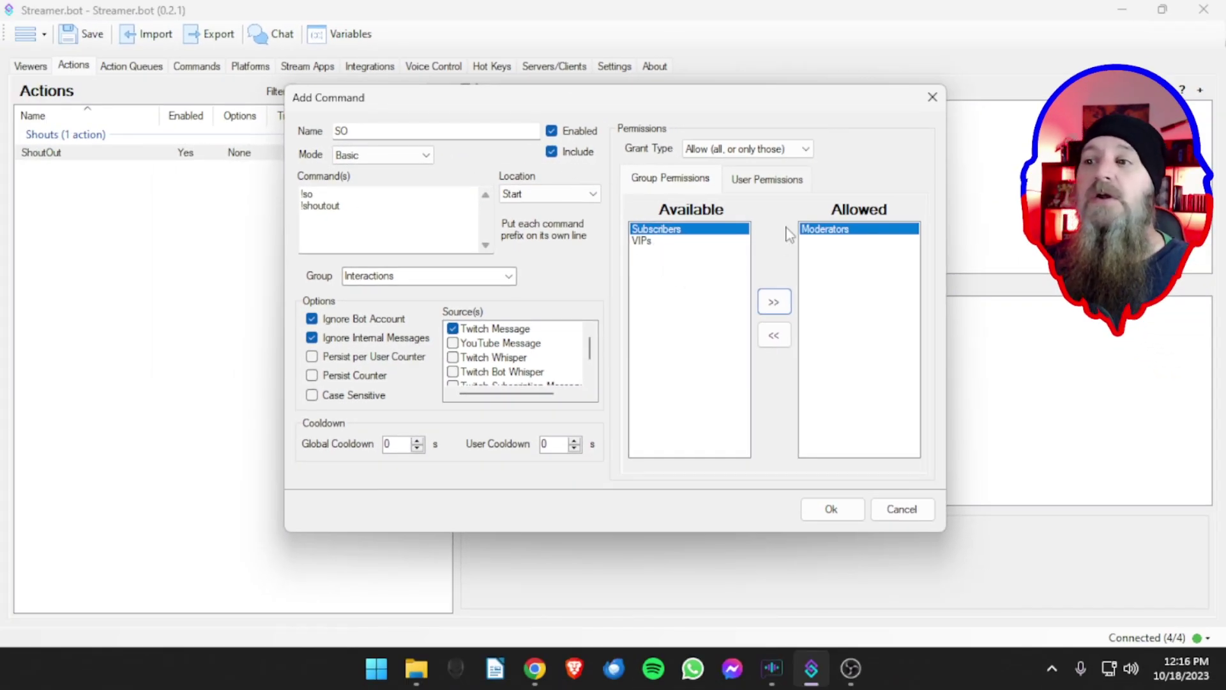
- Re-add Moderators as the only allowed group and save the SO command
left_click(774, 335)
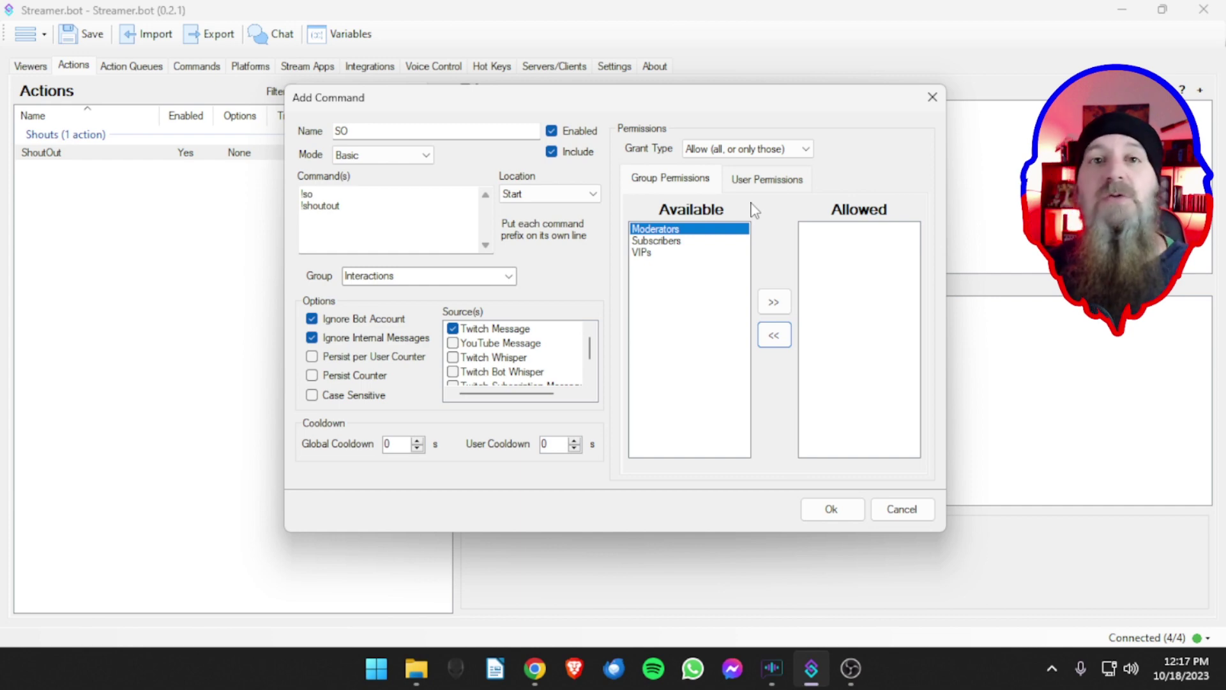
left_click(774, 302)
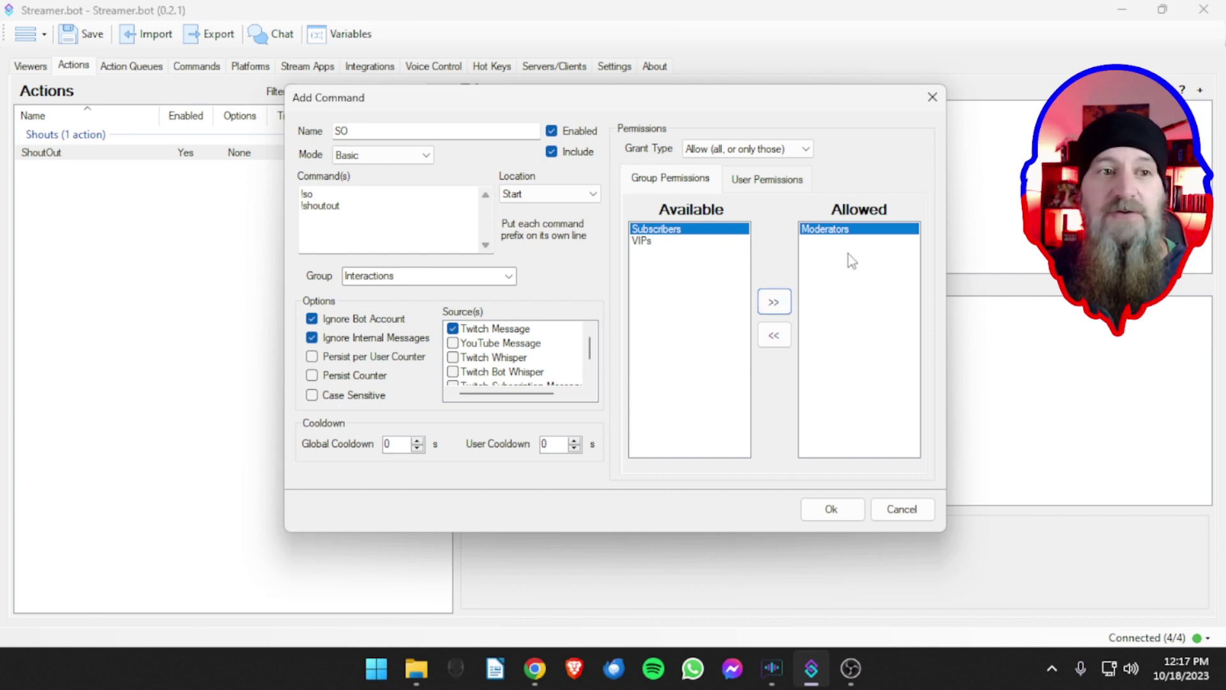
left_click(832, 509)
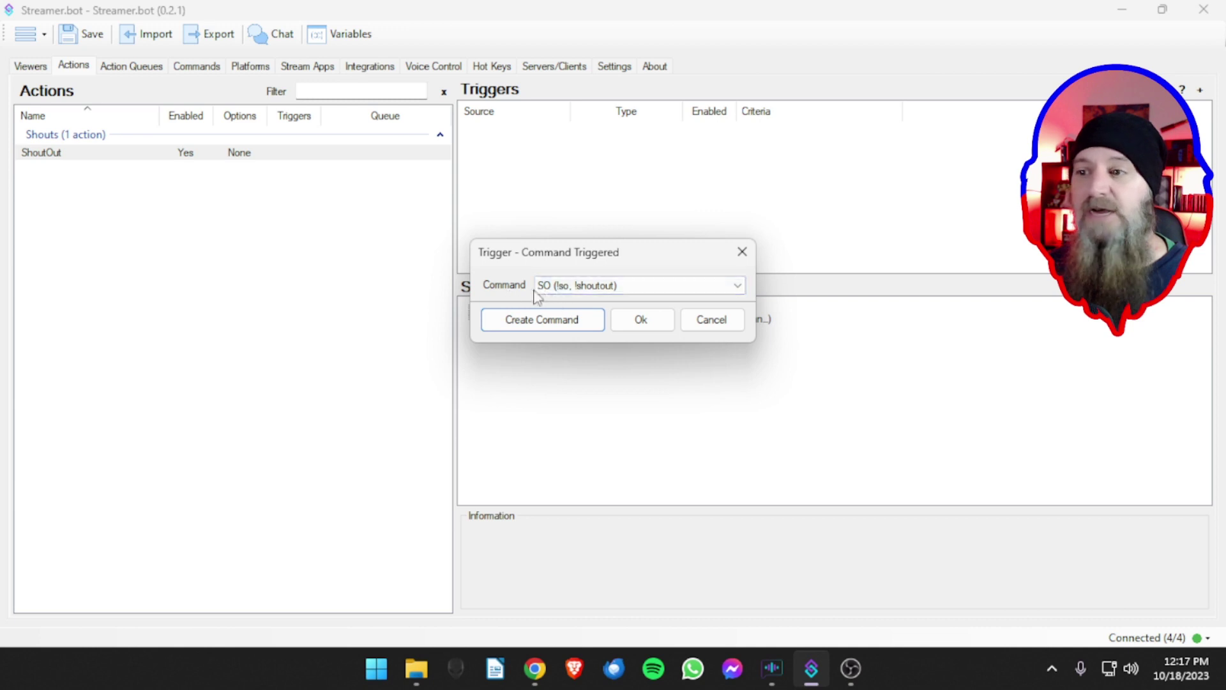
- Add SO (!so, !shoutout) as ShoutOut's command trigger, then view the Commands list
left_click(617, 285)
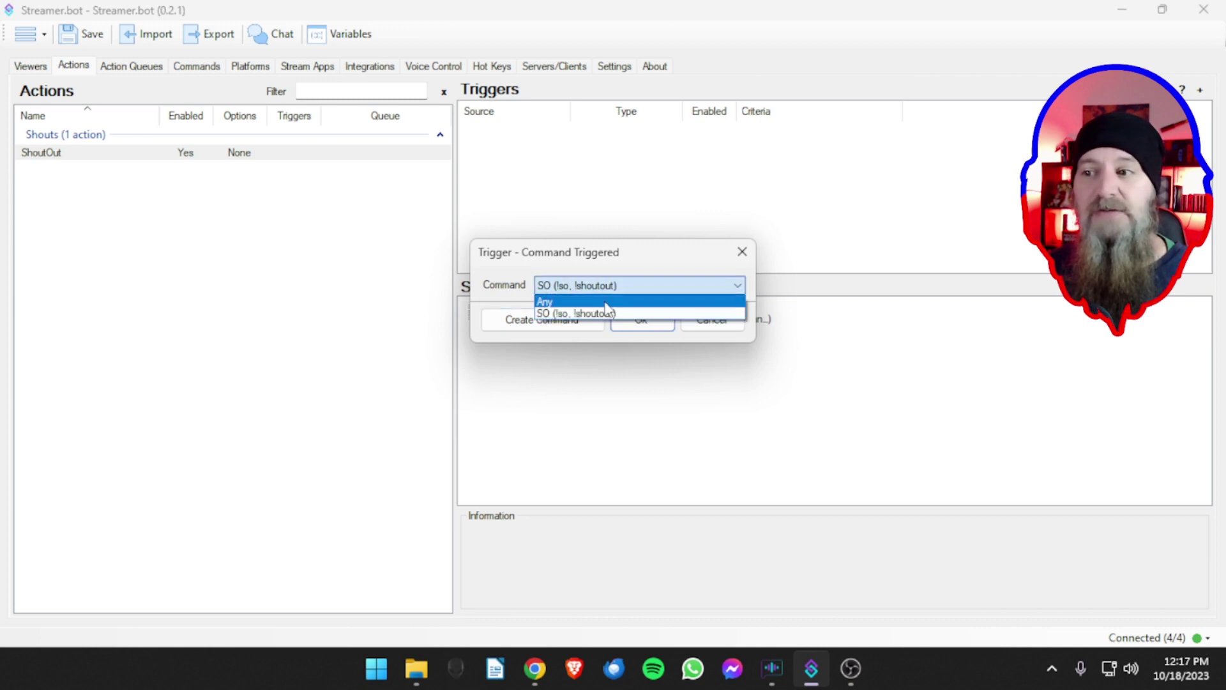
left_click(608, 313)
left_click(642, 319)
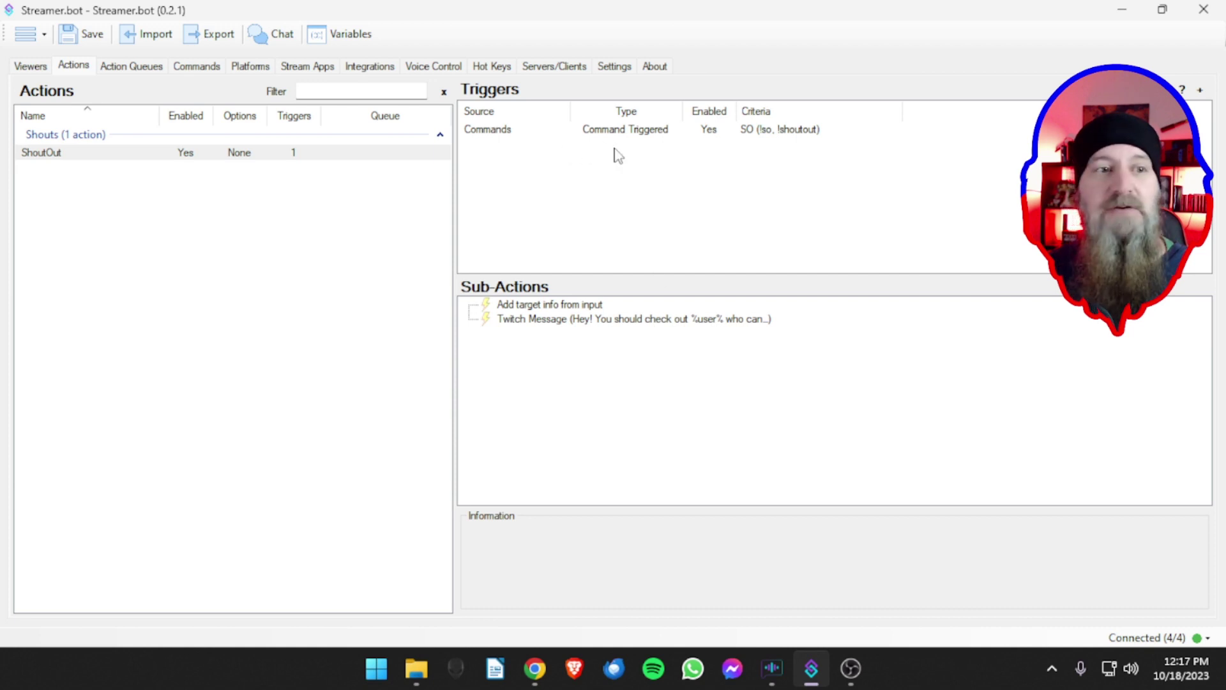
left_click(202, 70)
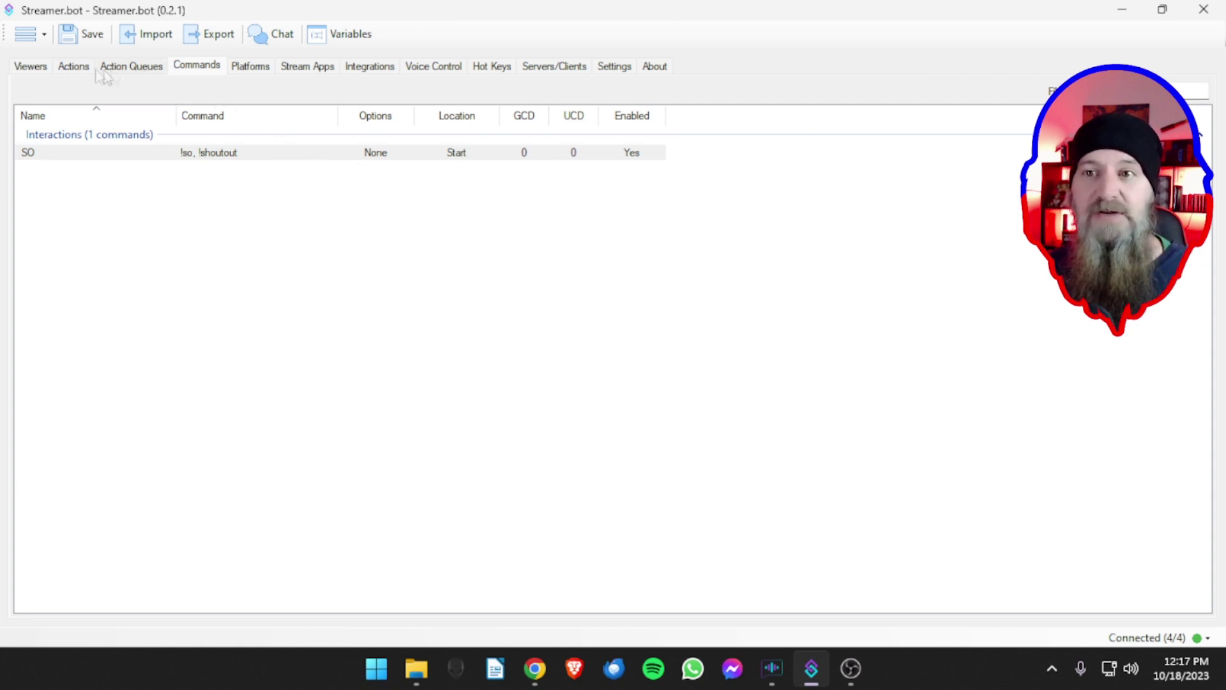
- Inspect ShoutOut's SO trigger and its Twitch Message sub-action details on the Actions page
left_click(79, 69)
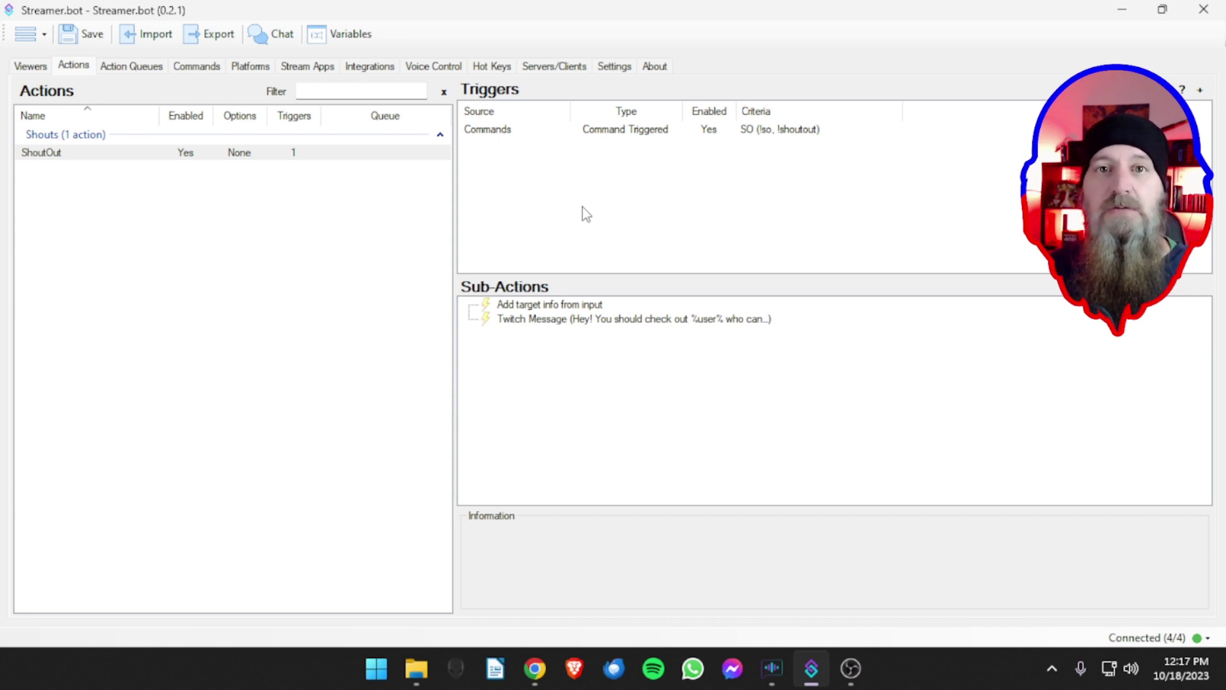
left_click(576, 133)
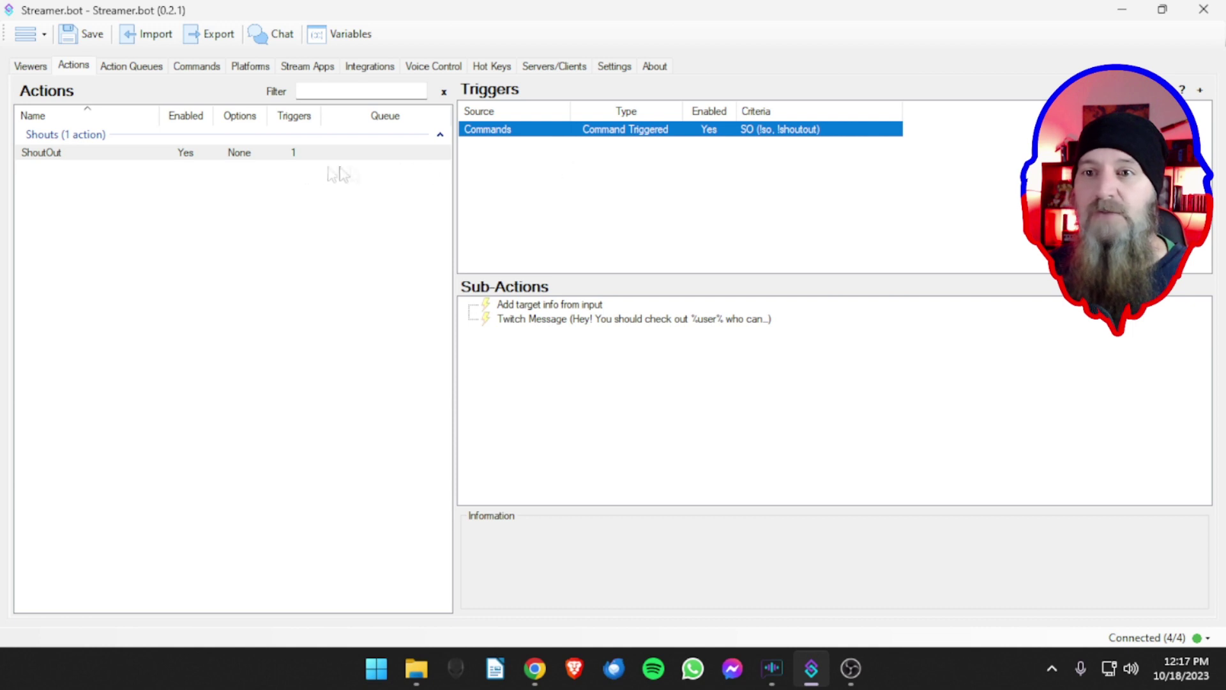
left_click(117, 156)
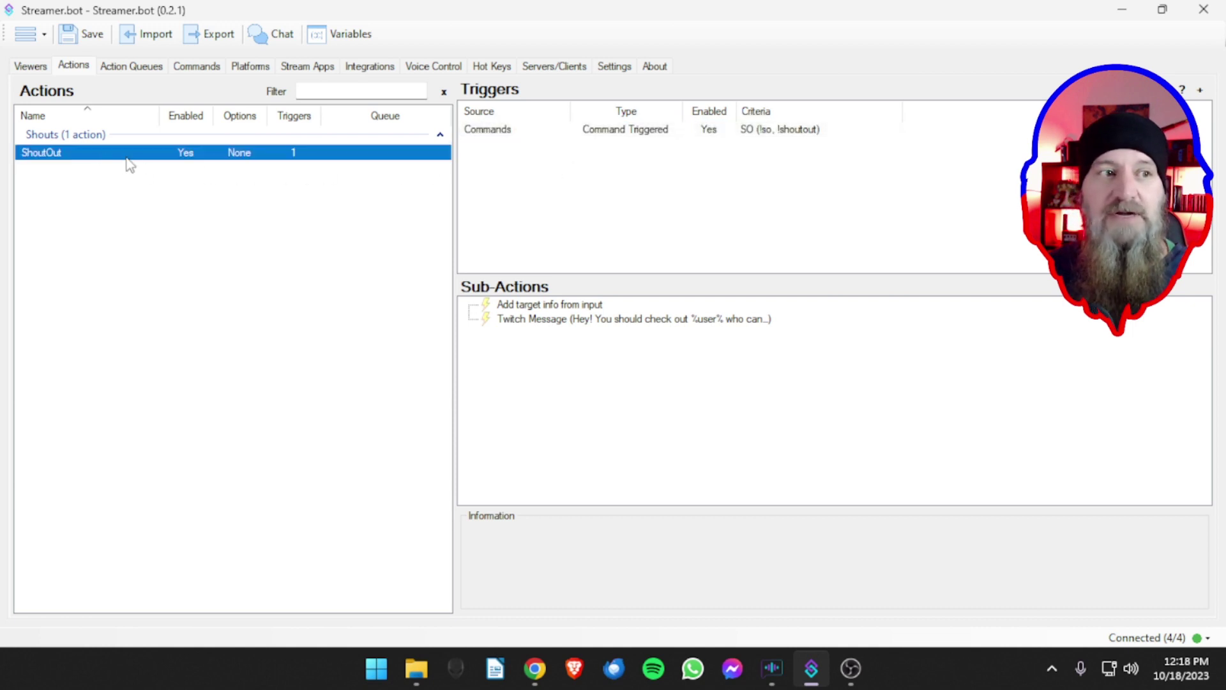
left_click(537, 307)
left_click(539, 322)
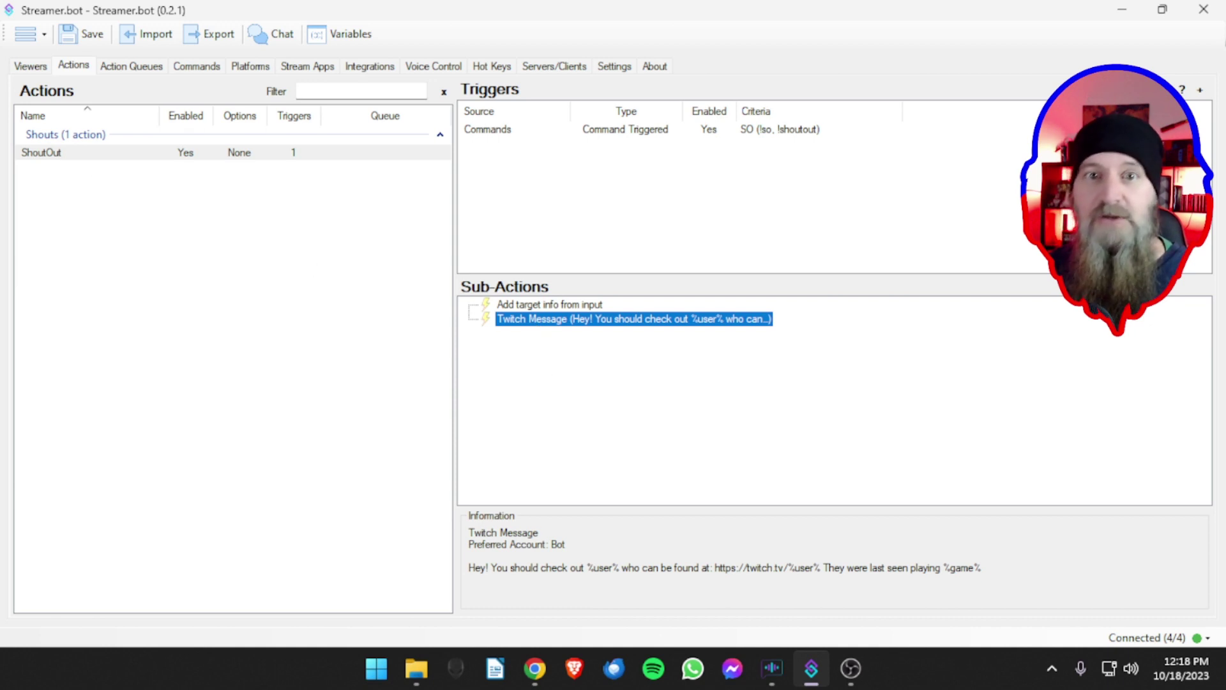
left_click_drag(0, 33, 946, 33)
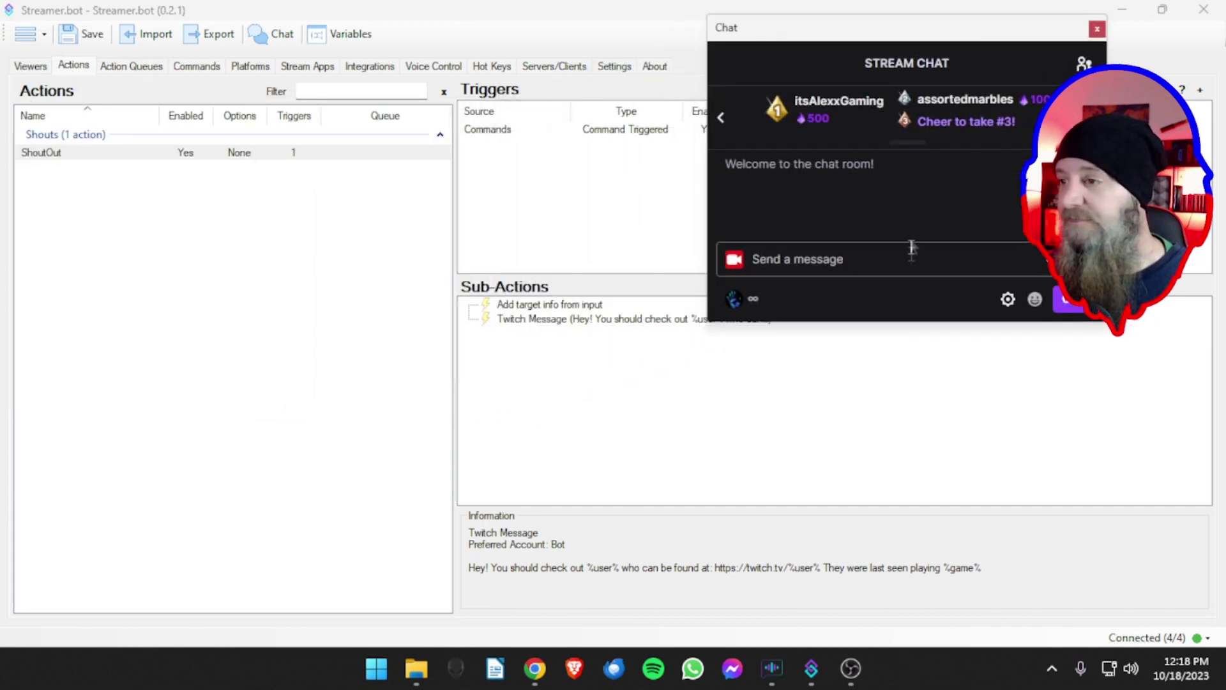
- Send the !so command with a target channel name in Stream Chat to test the shoutout
left_click_drag(907, 321, 881, 390)
left_click(797, 331)
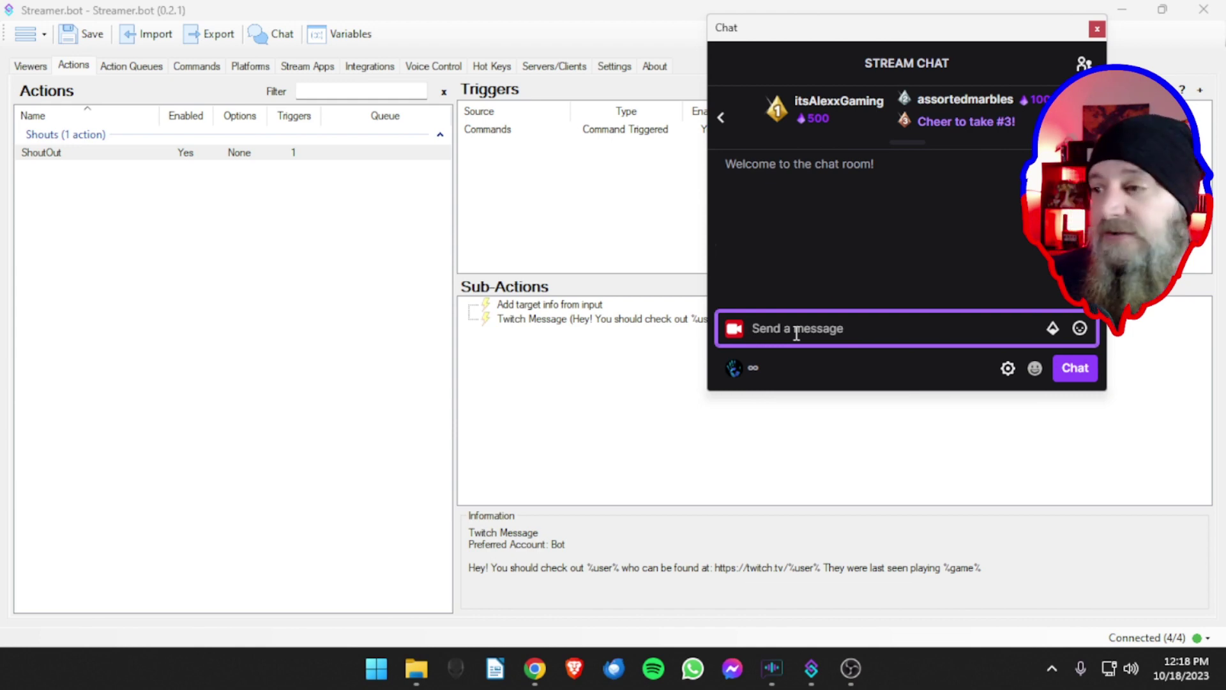
type("!so")
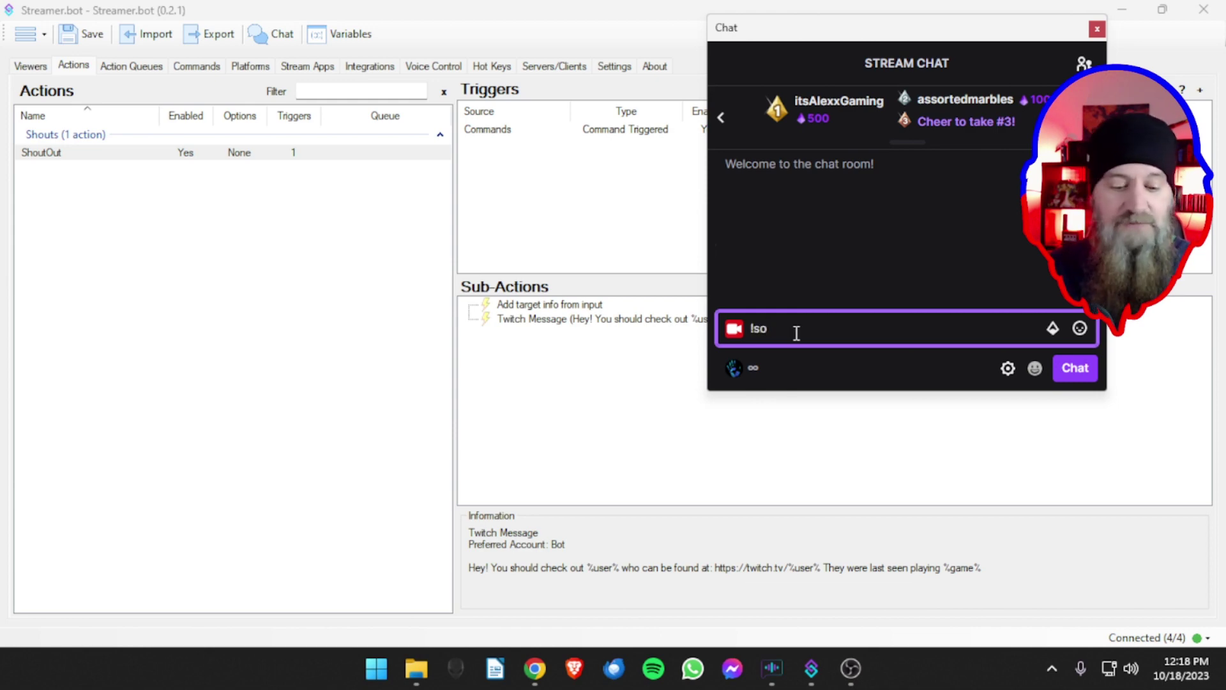
type(" its")
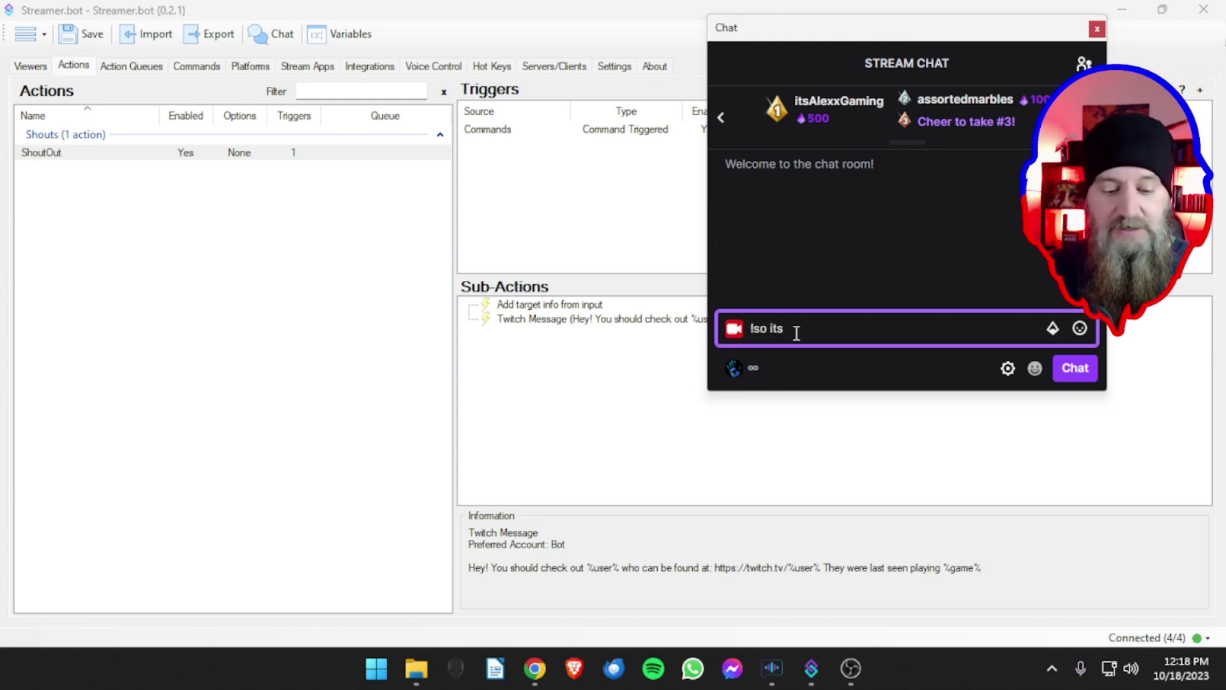
type("alexxgaming")
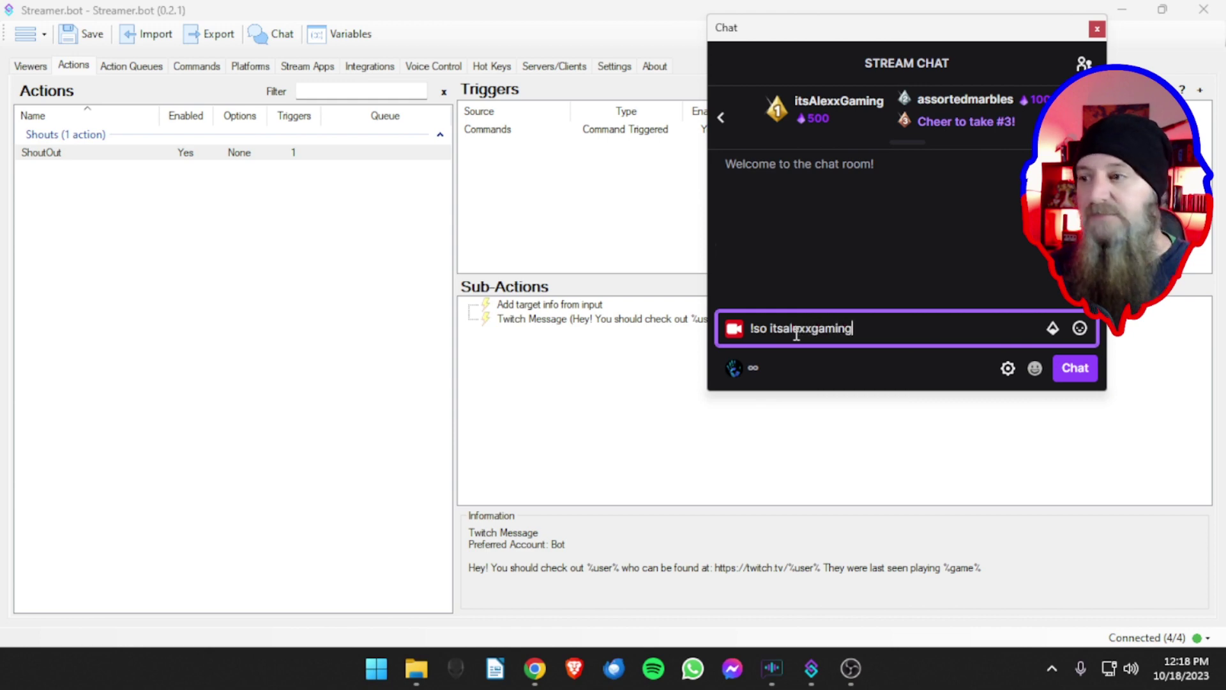
left_click_drag(750, 330, 770, 330)
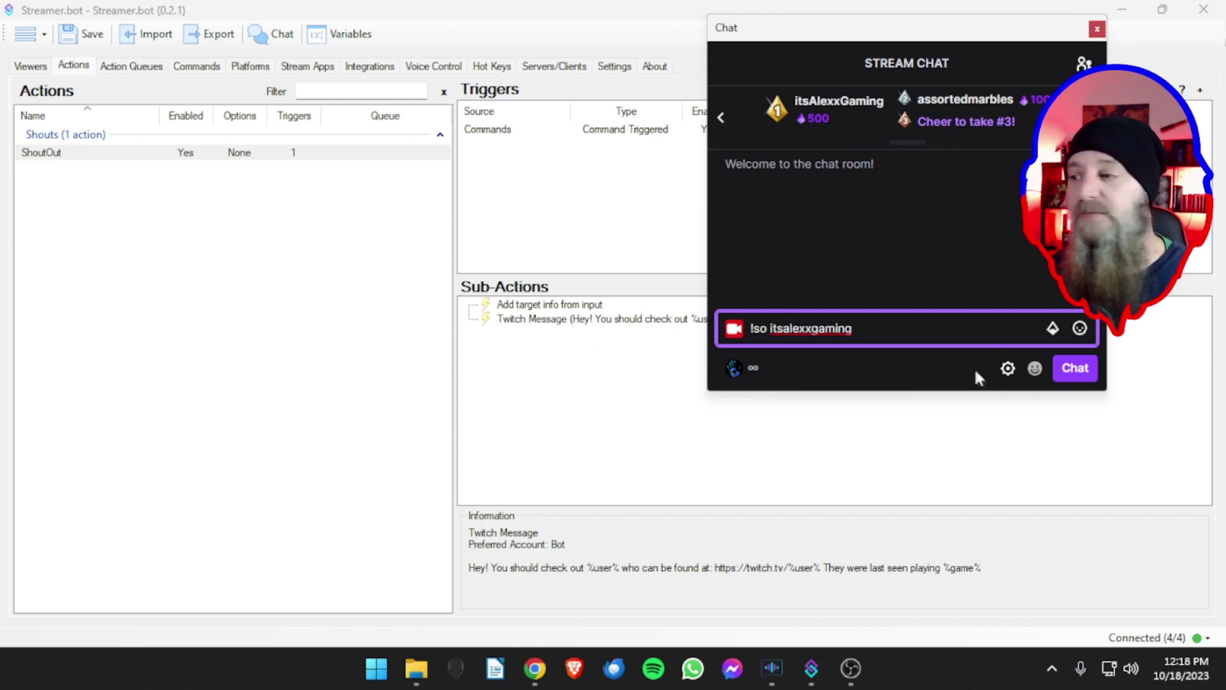
left_click(1073, 369)
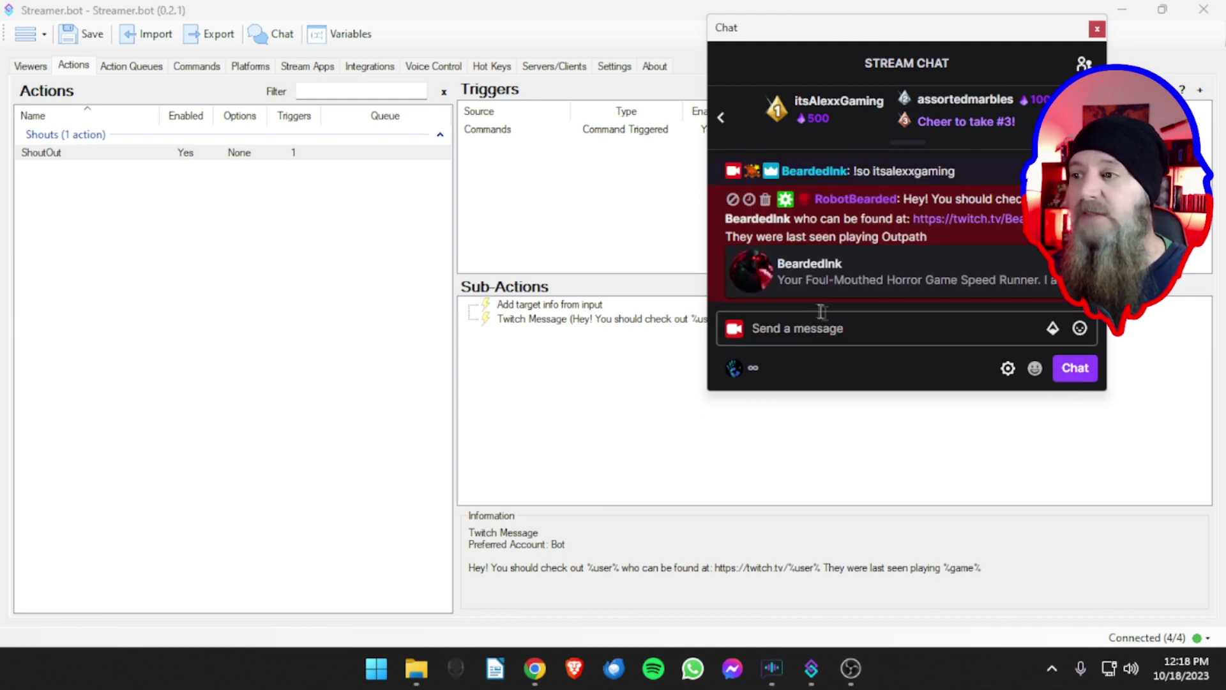
mouse_move(989, 261)
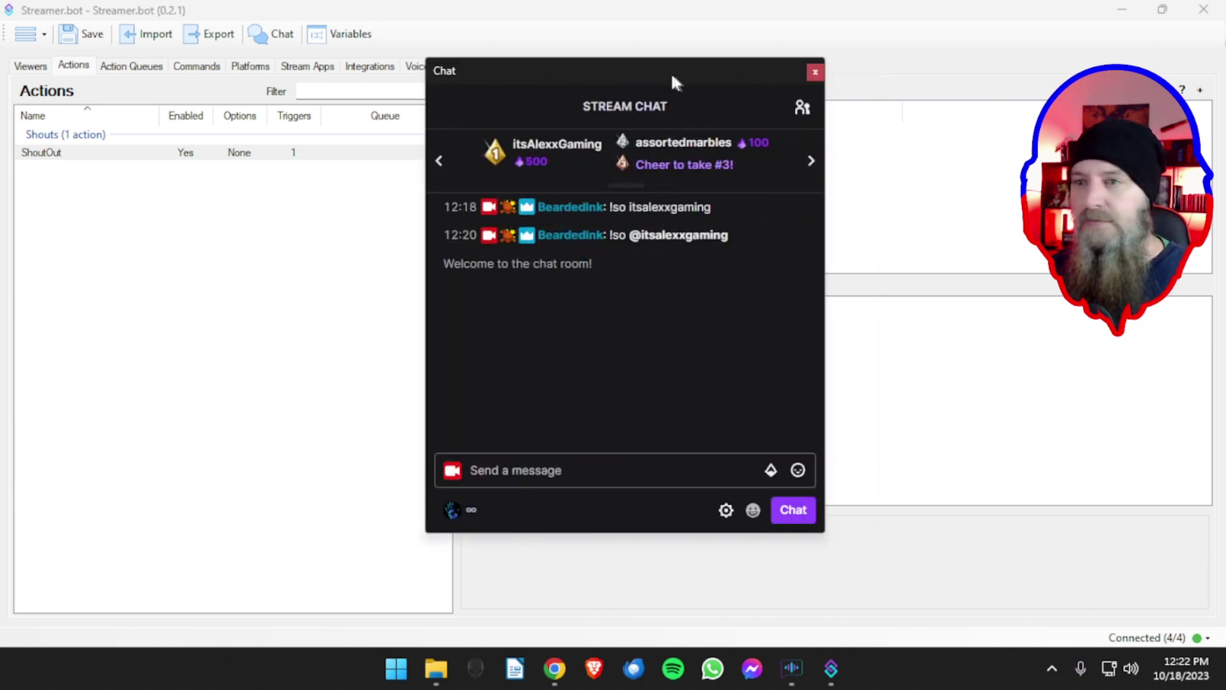
left_click_drag(670, 71, 712, 72)
- Send the !so command for the same channel again, then move the chat window off screen
left_click(636, 478)
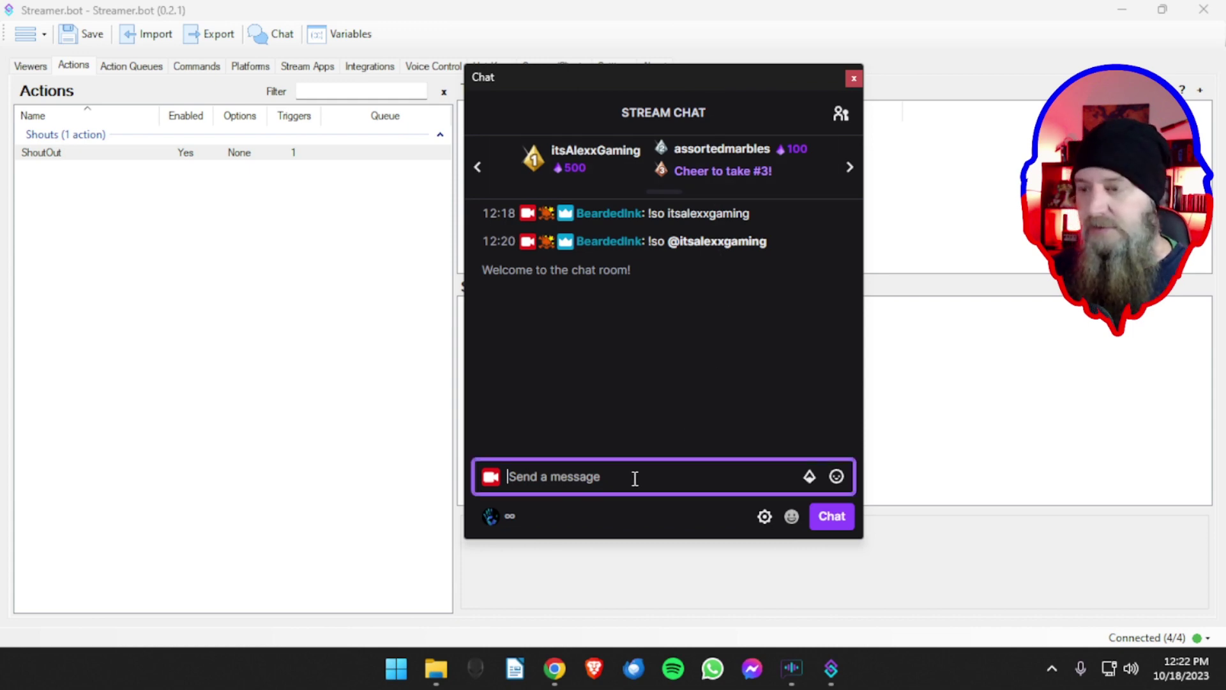
type("!so itsale")
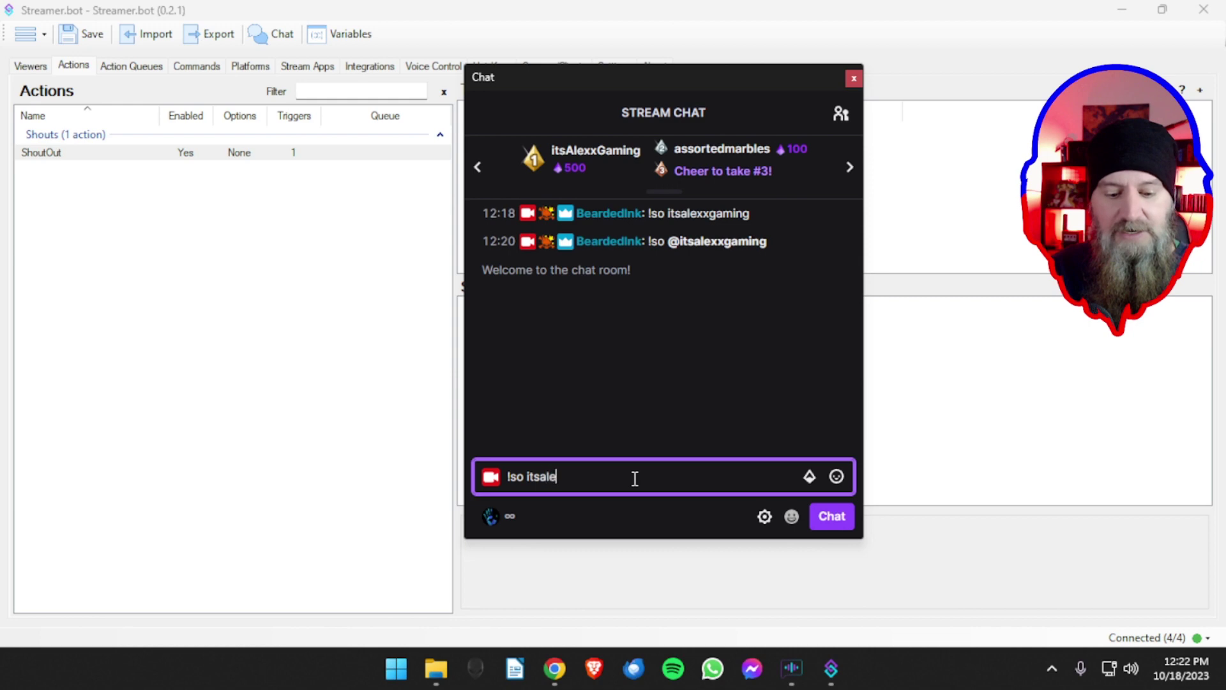
type("xxgaming")
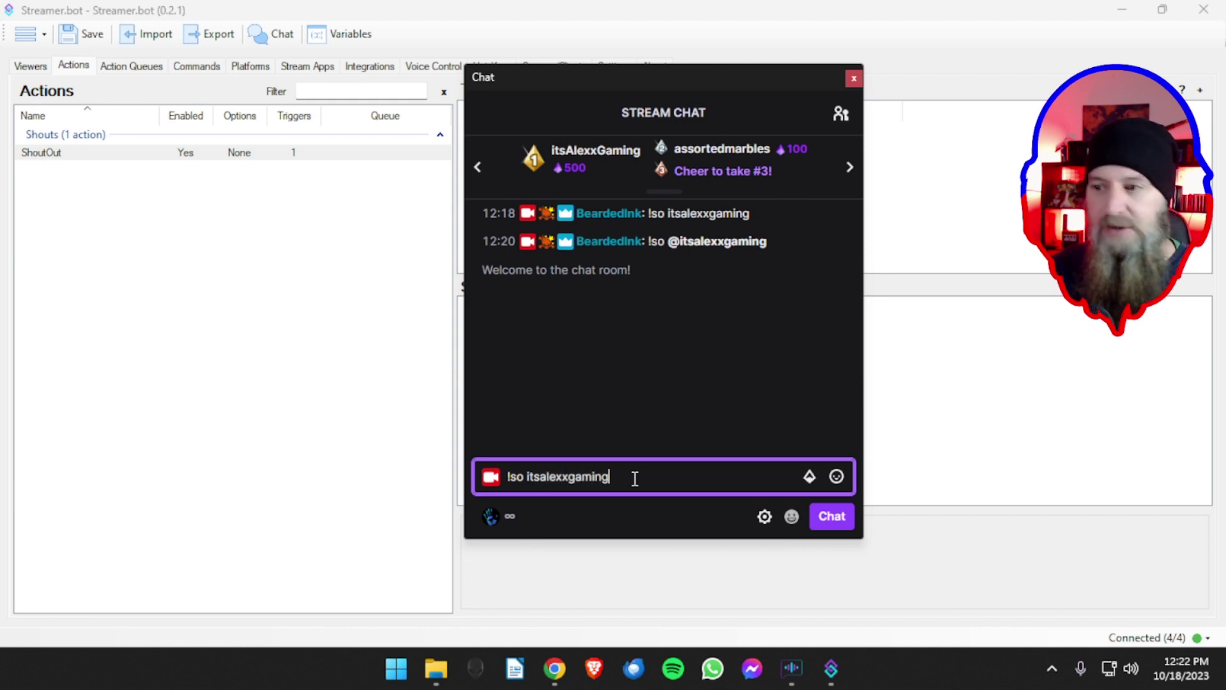
key("Return")
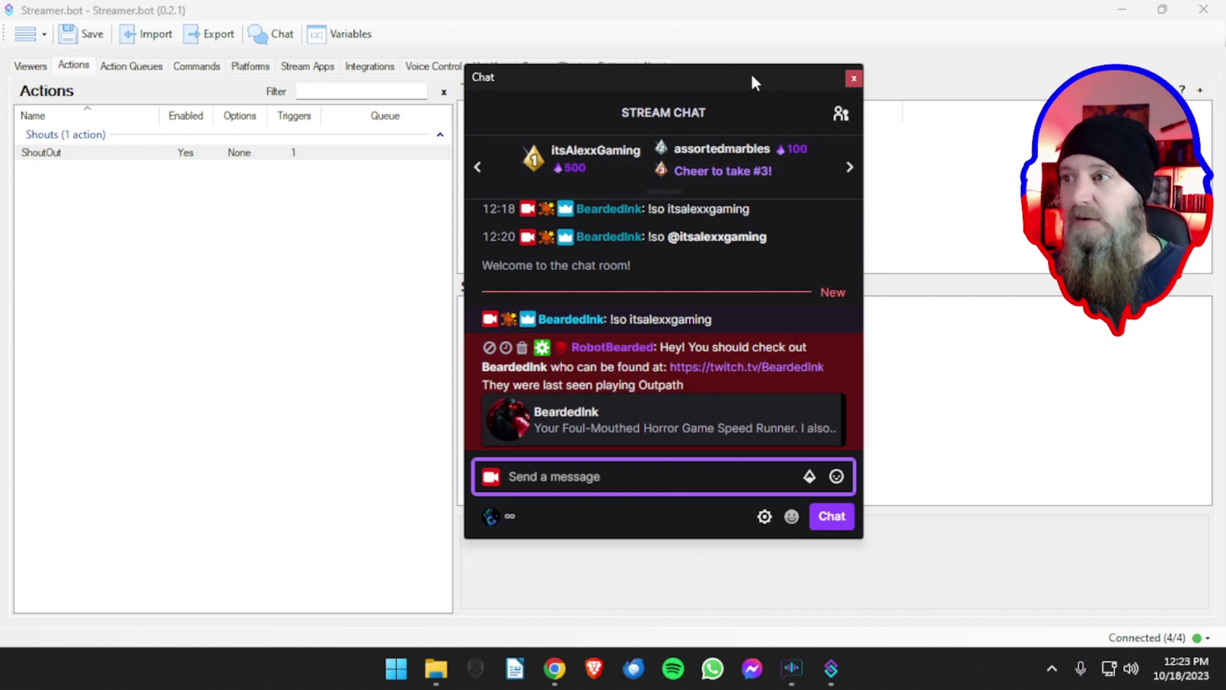
left_click_drag(752, 76, 0, 118)
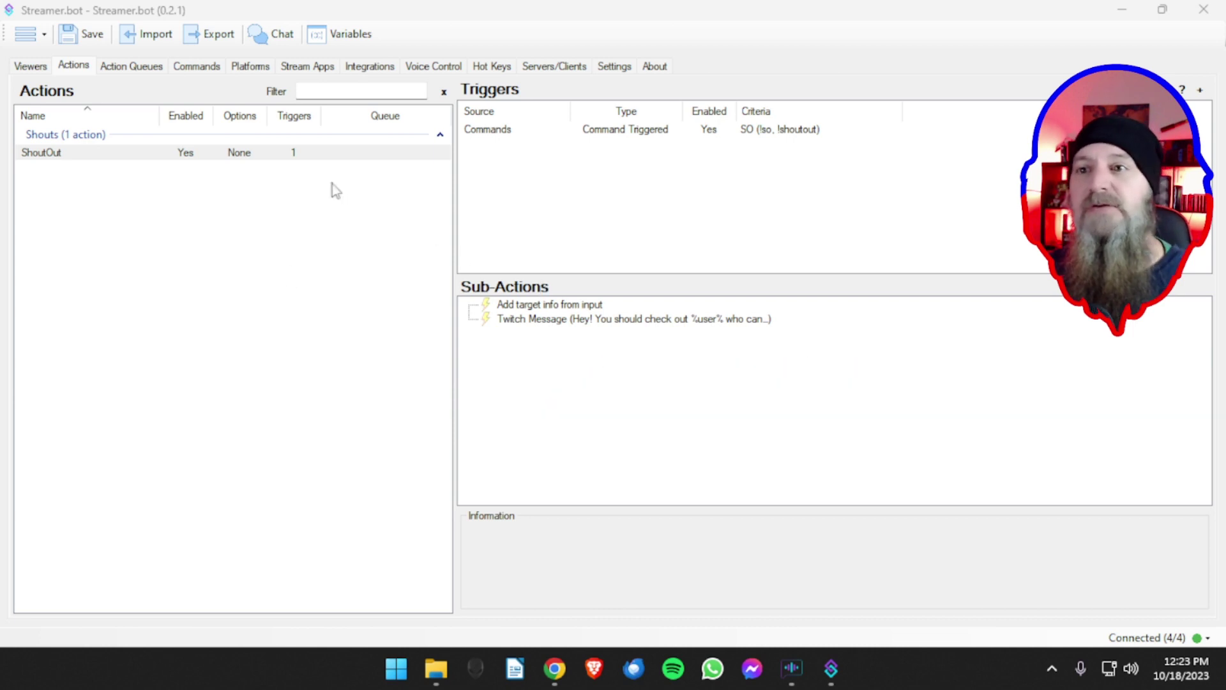
- Open the Action Queues page and dock it right after the Actions page
left_click(150, 67)
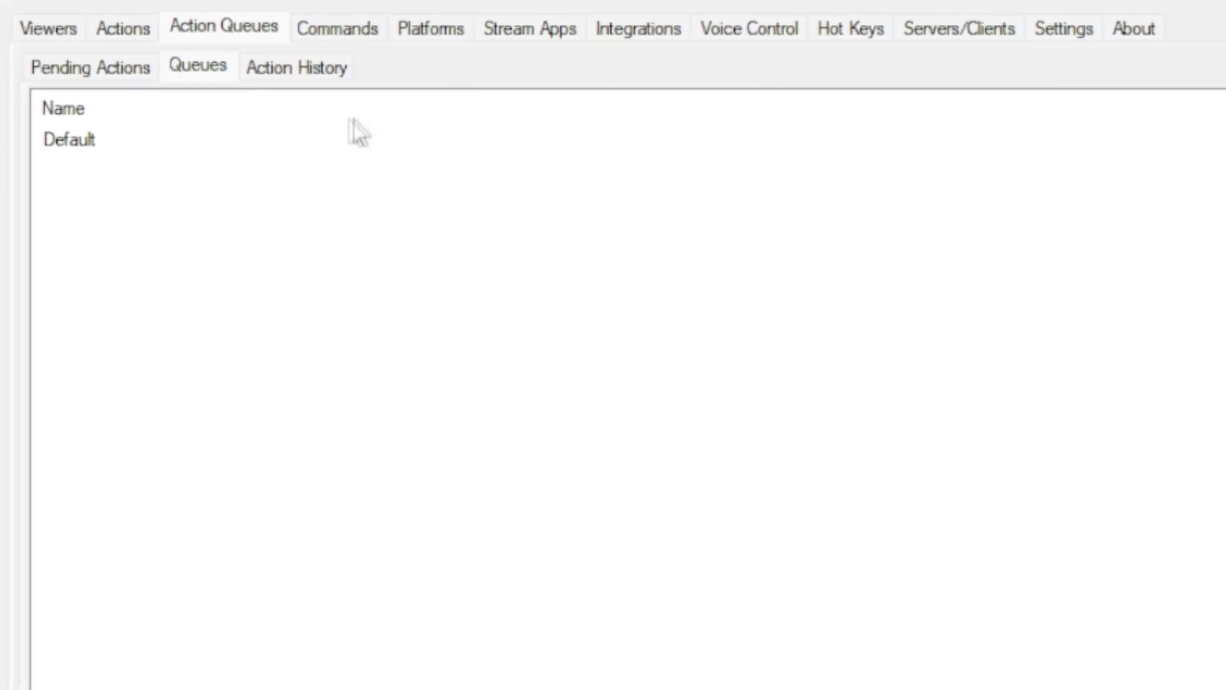
left_click_drag(244, 30, 713, 36)
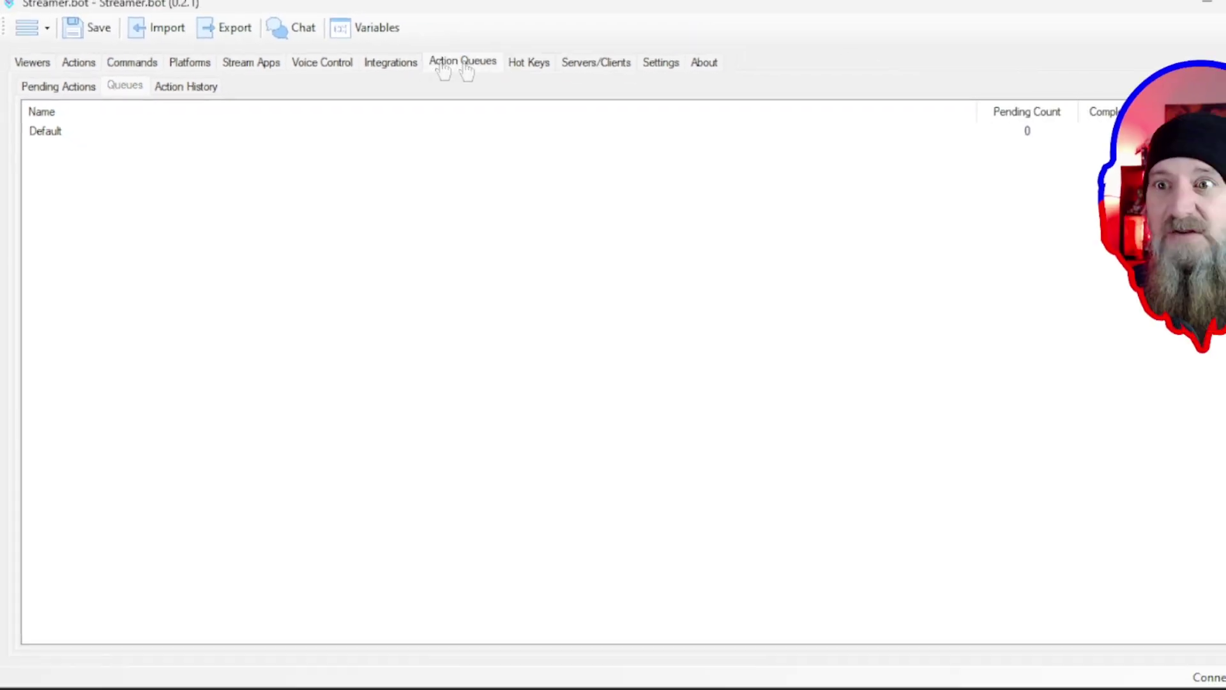
left_click_drag(466, 69, 166, 68)
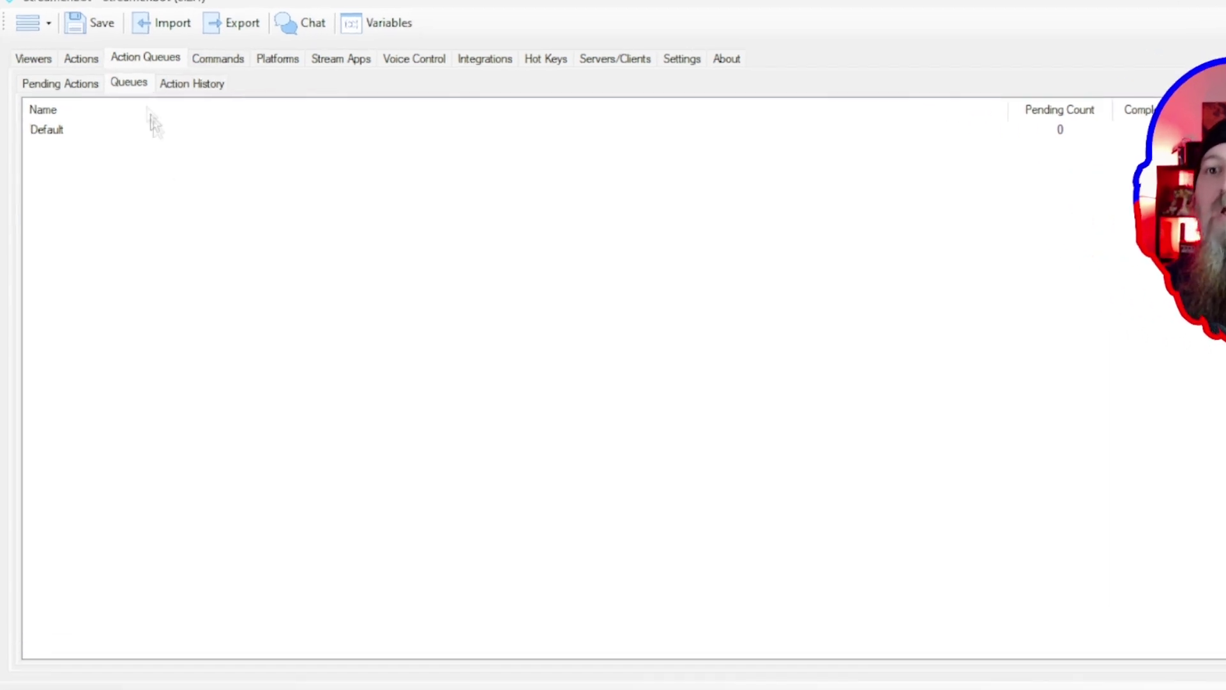
- Check Pending Actions and the Default queue, then view the three completed ShoutOut runs in Action History
left_click(82, 64)
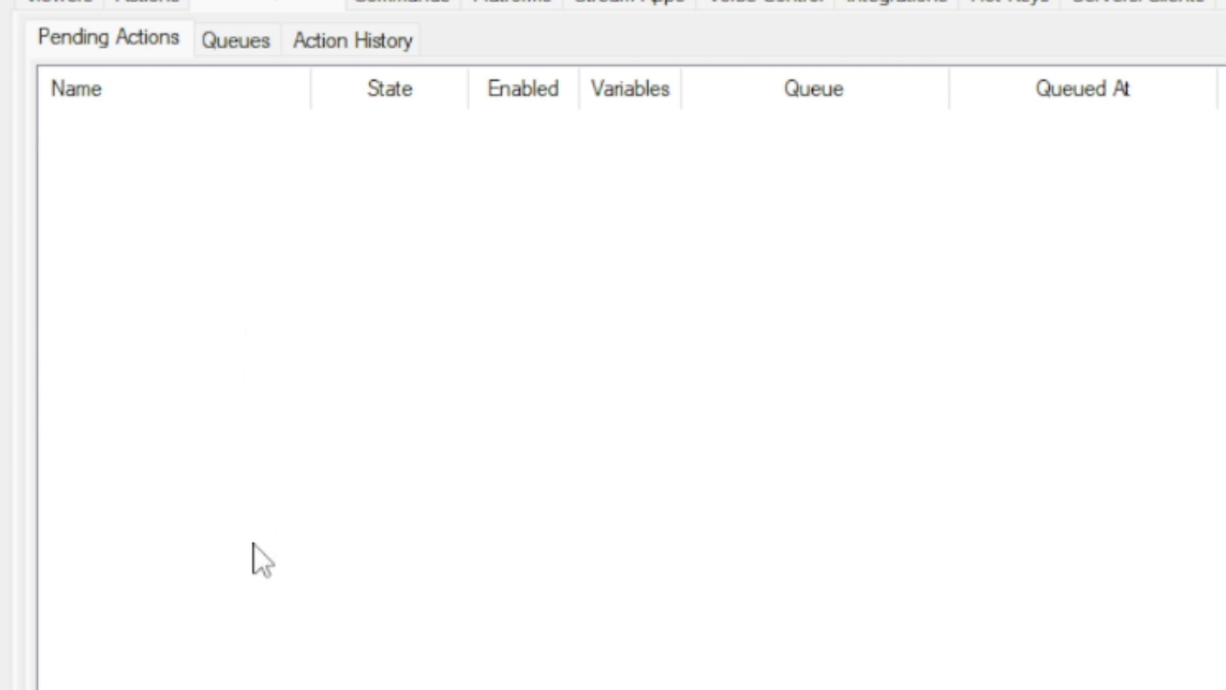
left_click(221, 46)
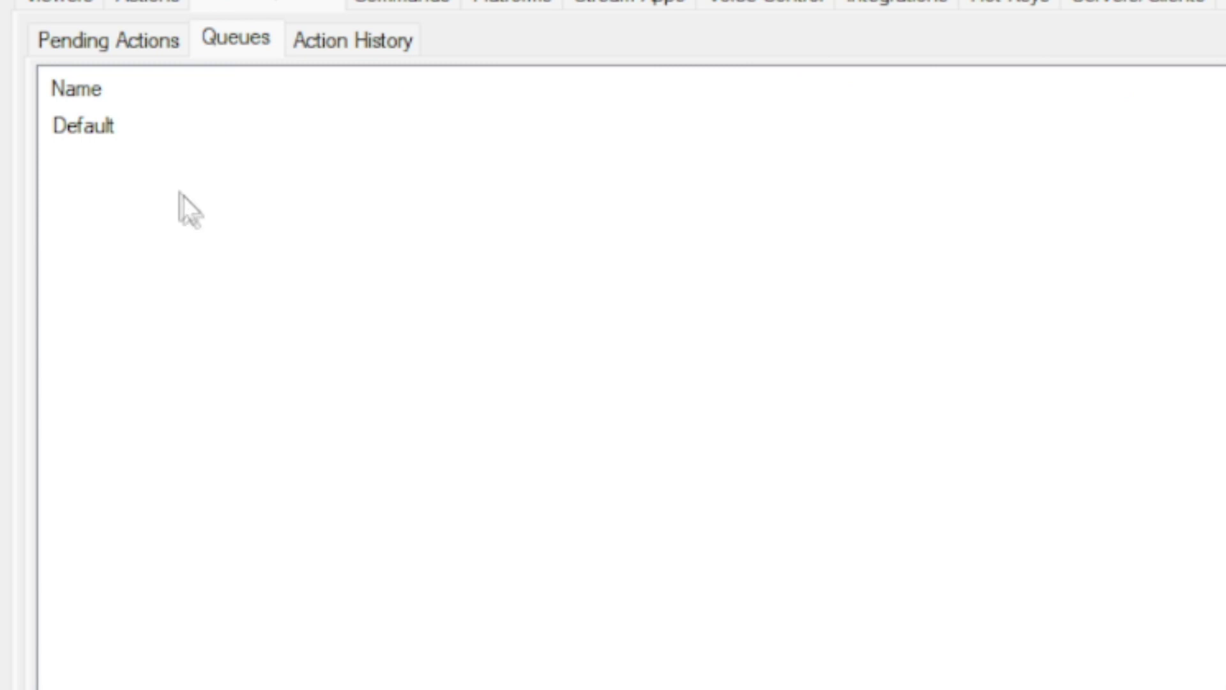
left_click(148, 133)
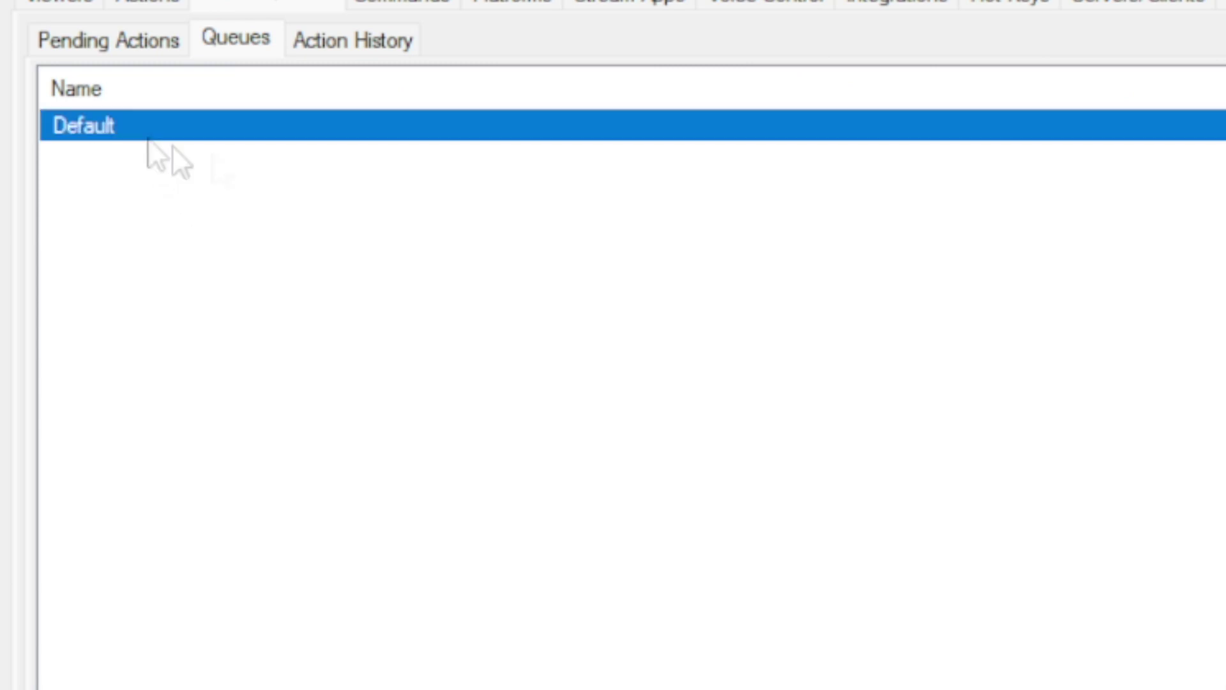
right_click(336, 231)
left_click(393, 254)
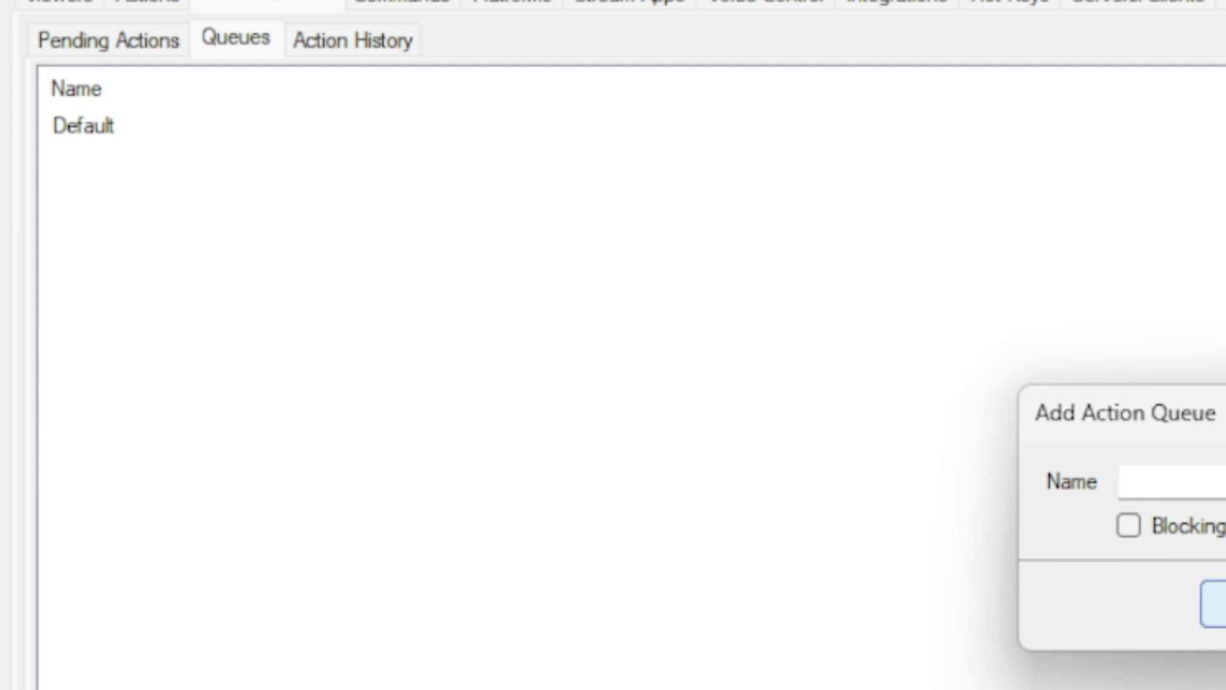
left_click(1223, 604)
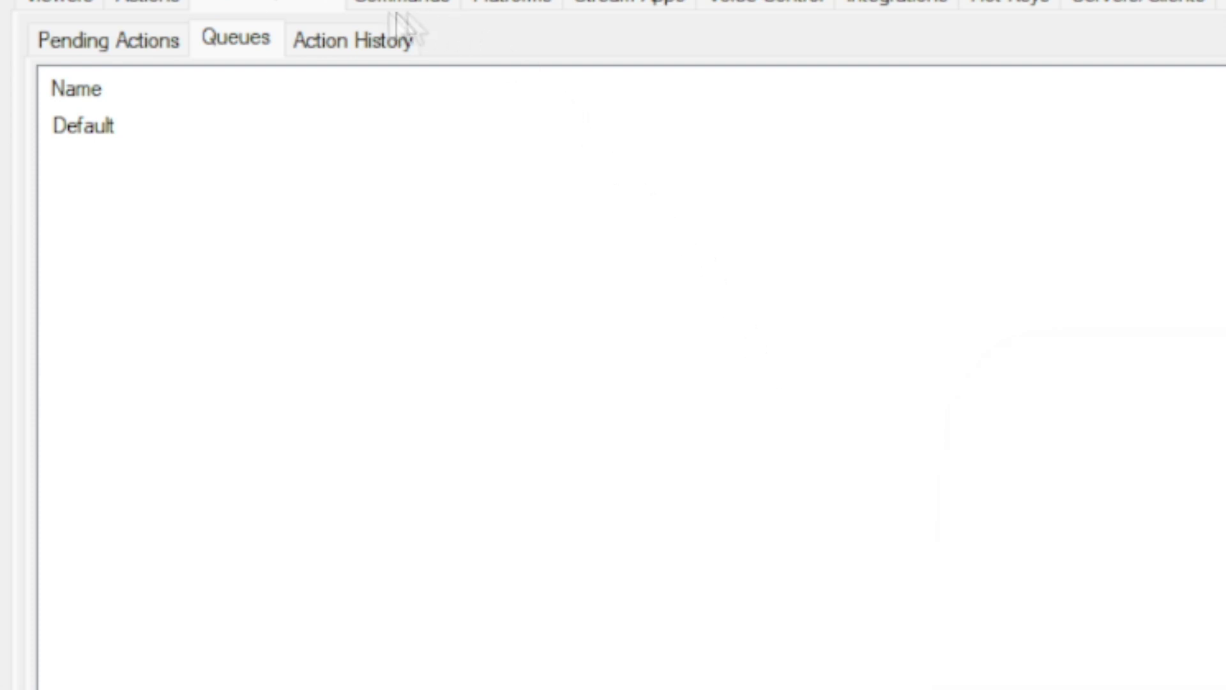
left_click(356, 42)
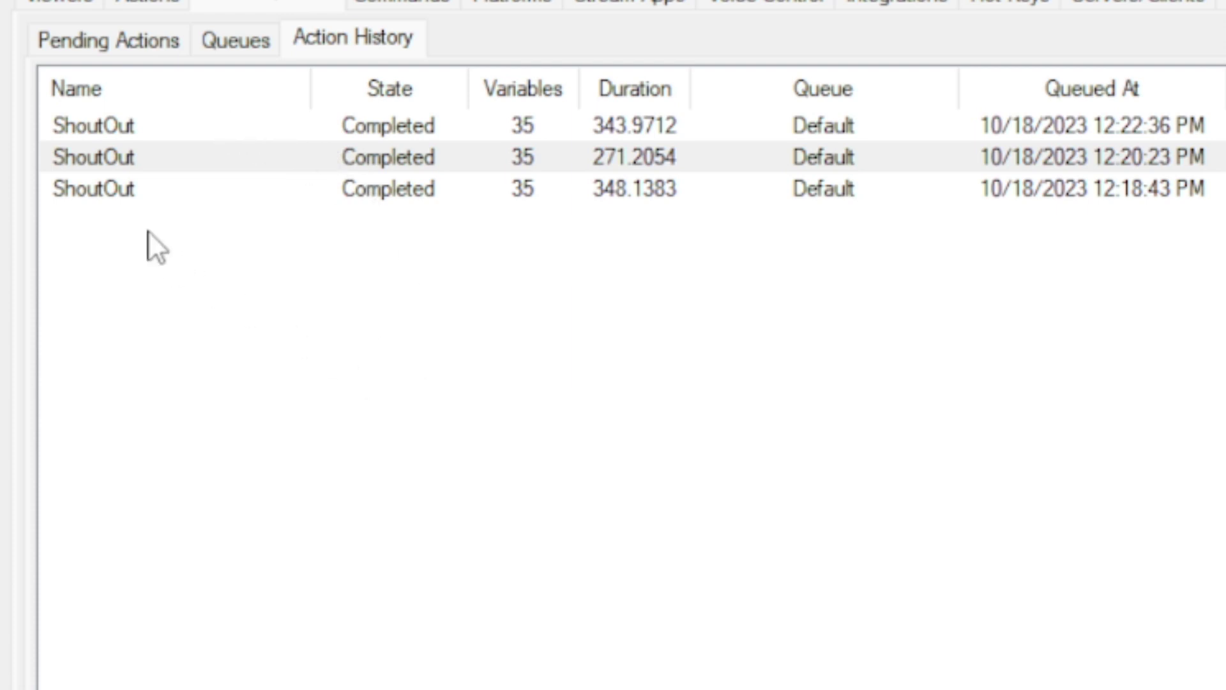
- Inspect the variables after run for the latest ShoutOut entry in Action History
left_click(119, 133)
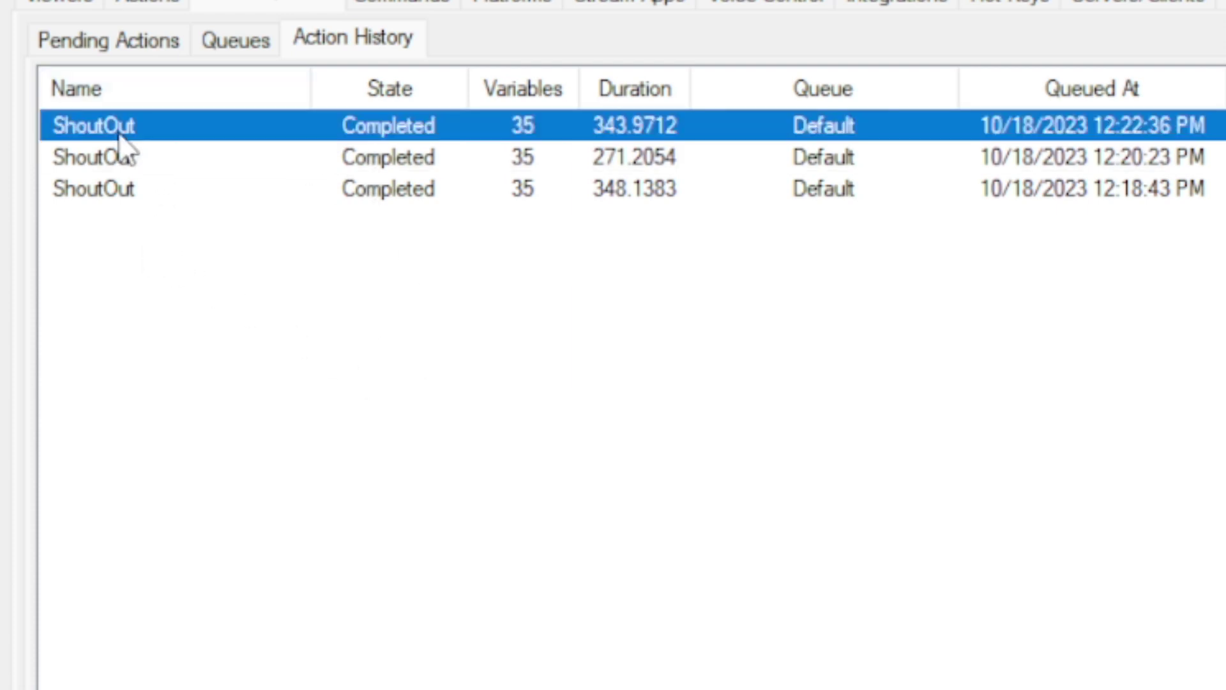
right_click(142, 130)
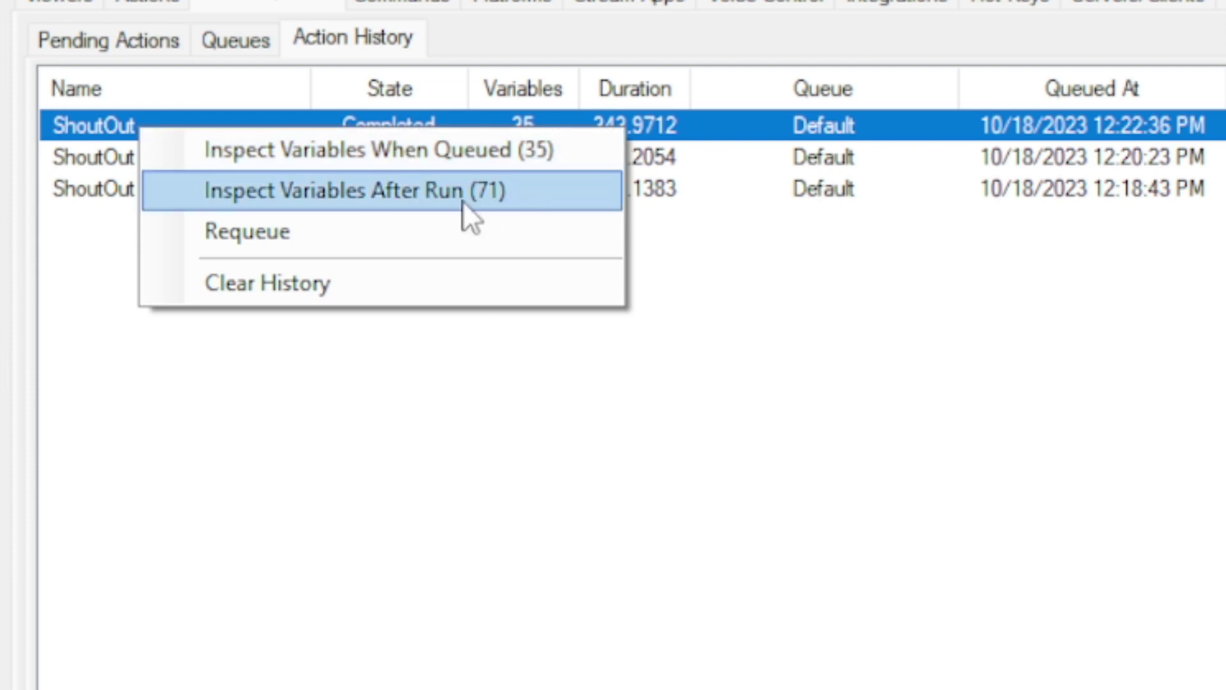
left_click(397, 189)
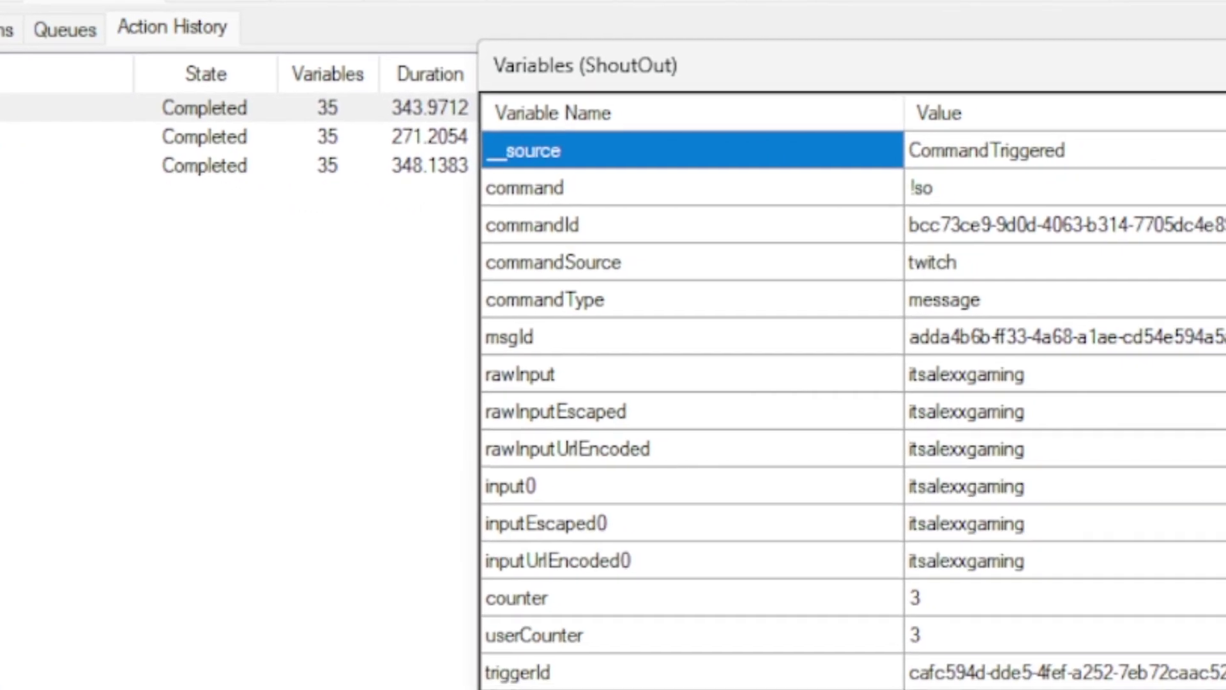
- Reposition the ShoutOut Variables window and scroll through its variable list
left_click_drag(968, 67, 828, 0)
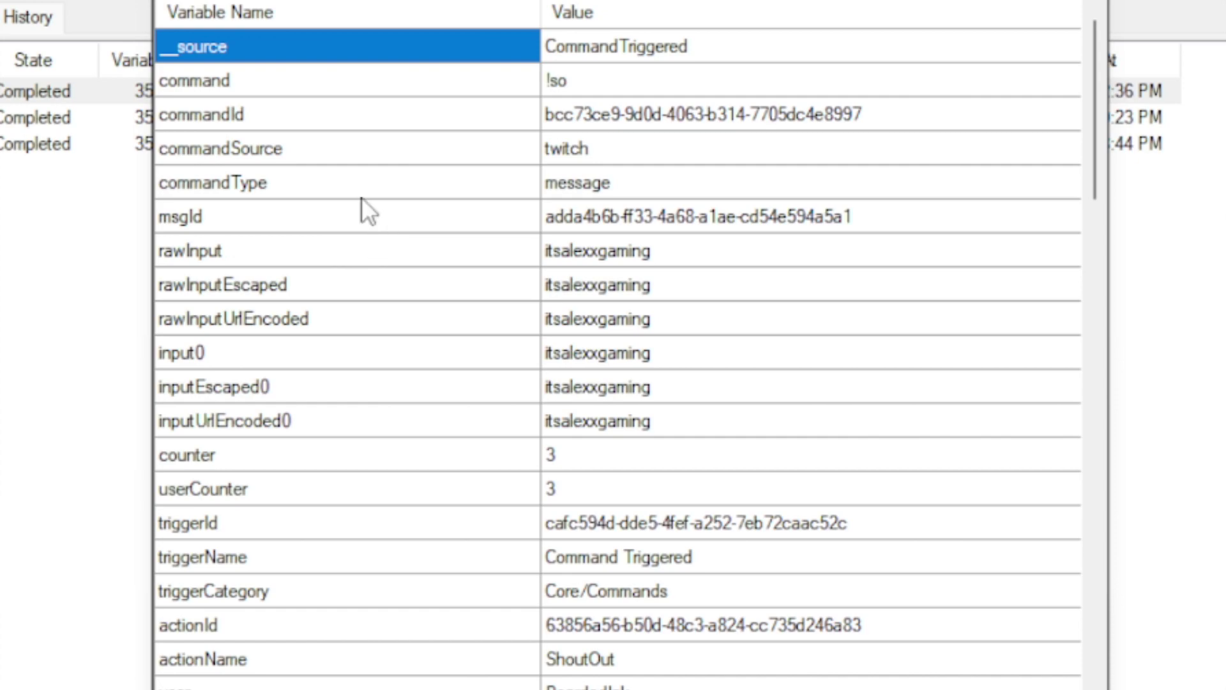
scroll(401, 389, "down", 6)
scroll(393, 391, "down", 11)
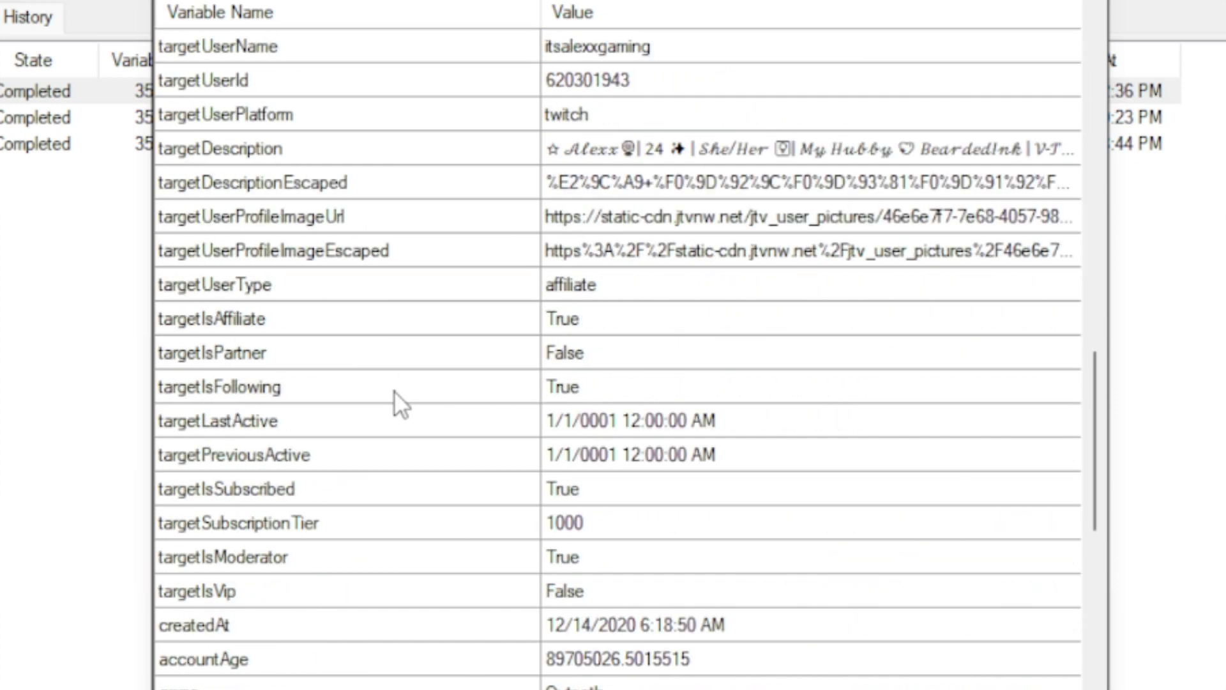
scroll(394, 391, "up", 15)
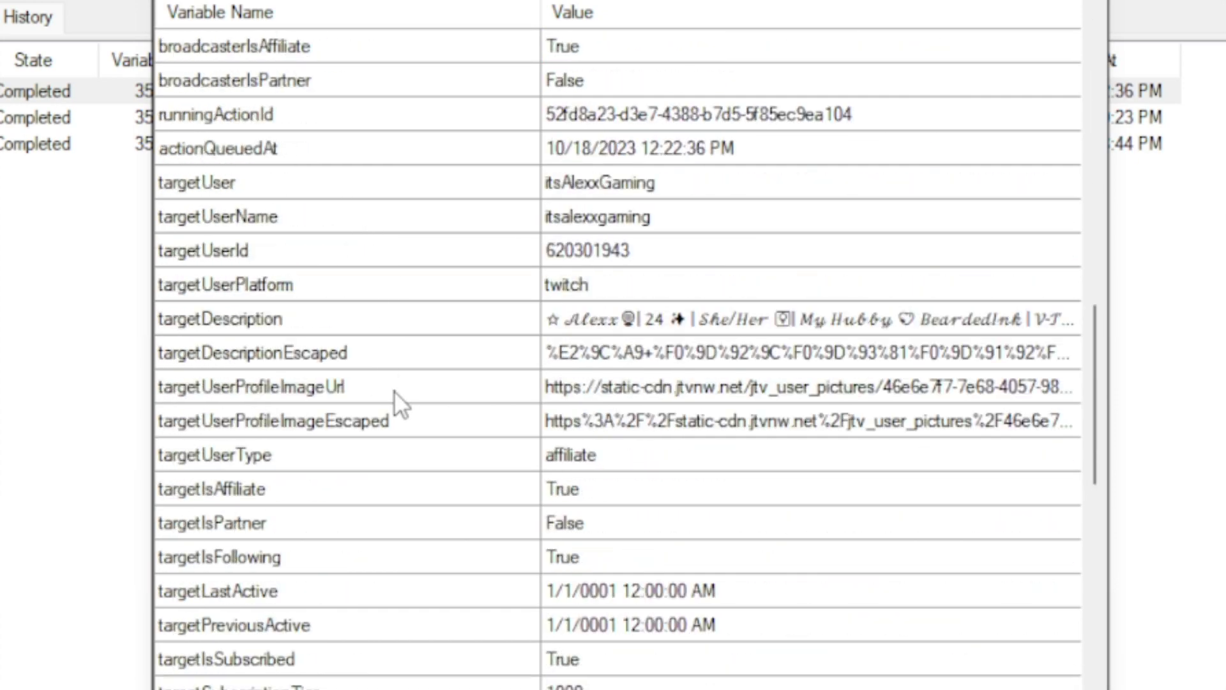
scroll(345, 320, "up", 2)
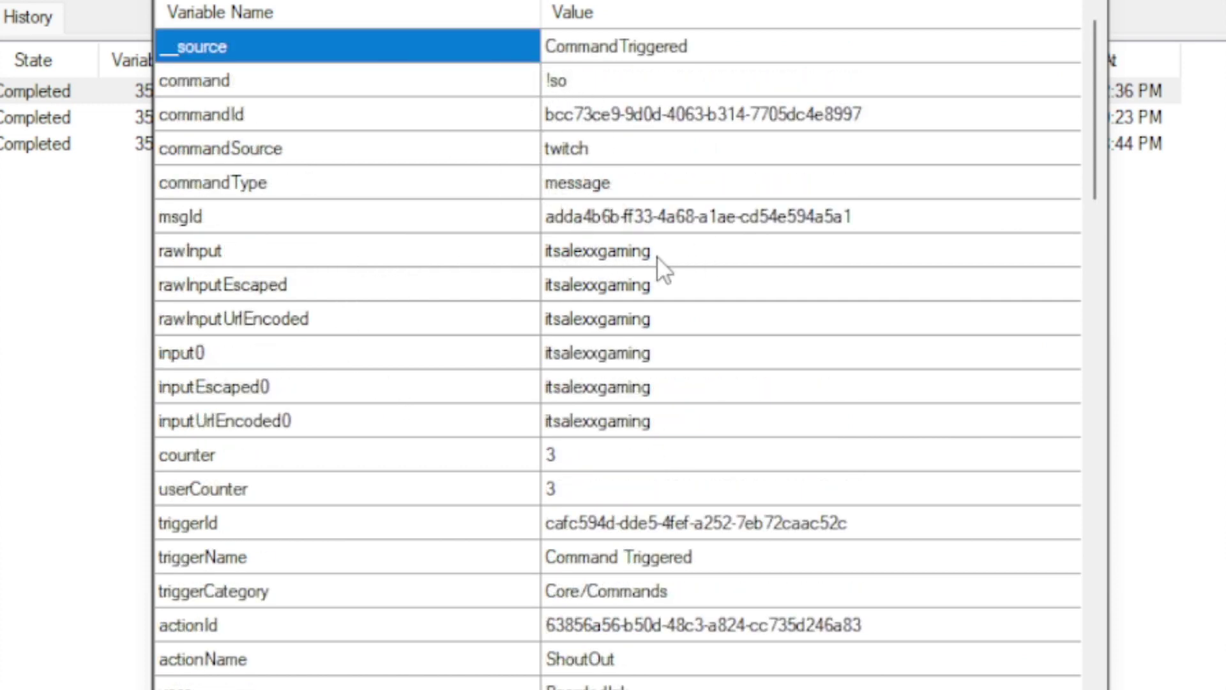
scroll(461, 299, "down", 3)
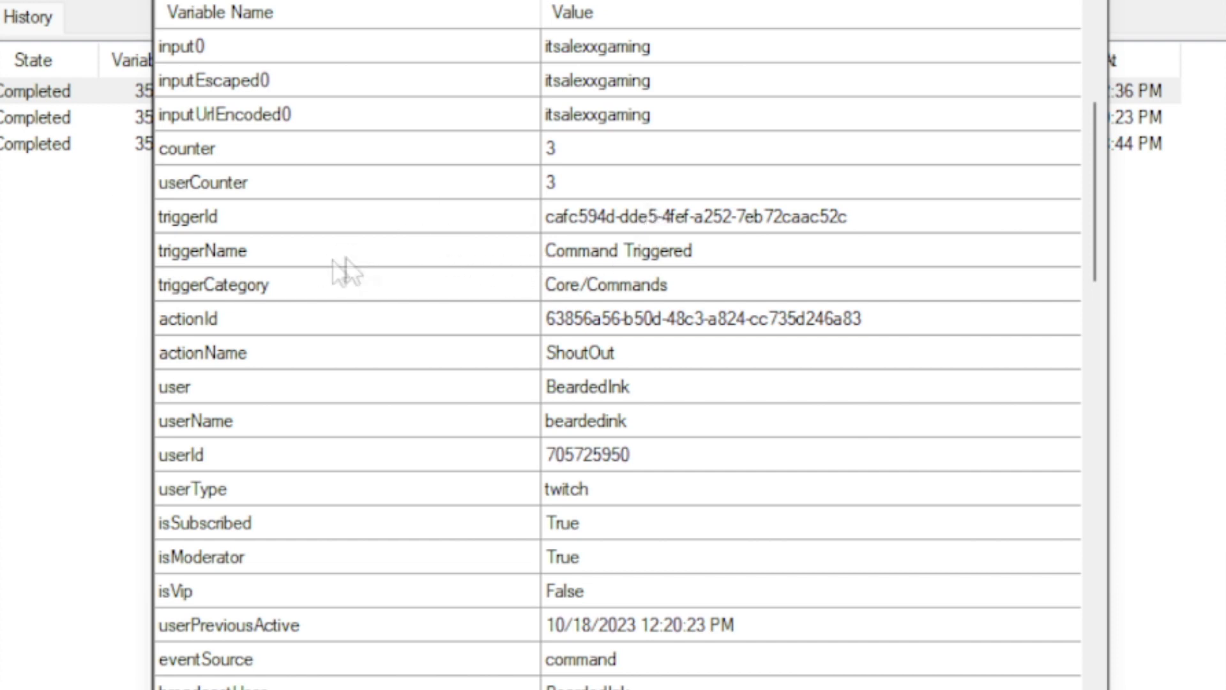
scroll(437, 281, "down", 1)
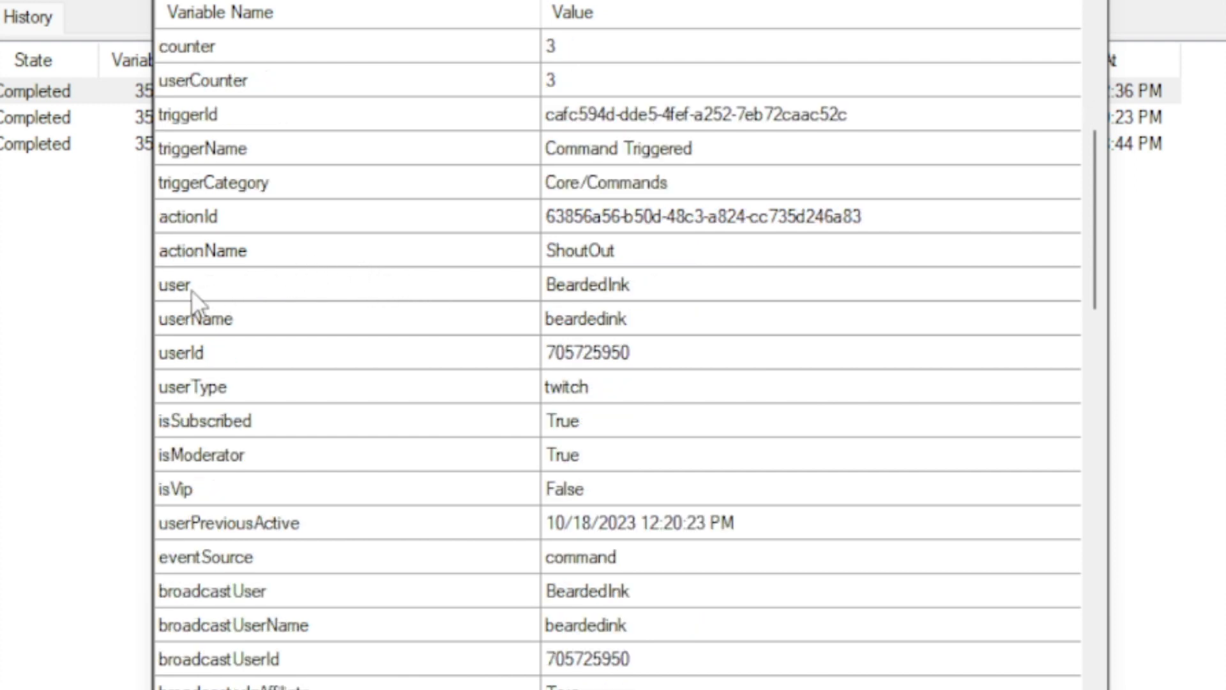
- Highlight the user variable and its value, park the window on the right, and return to Actions
left_click(174, 292)
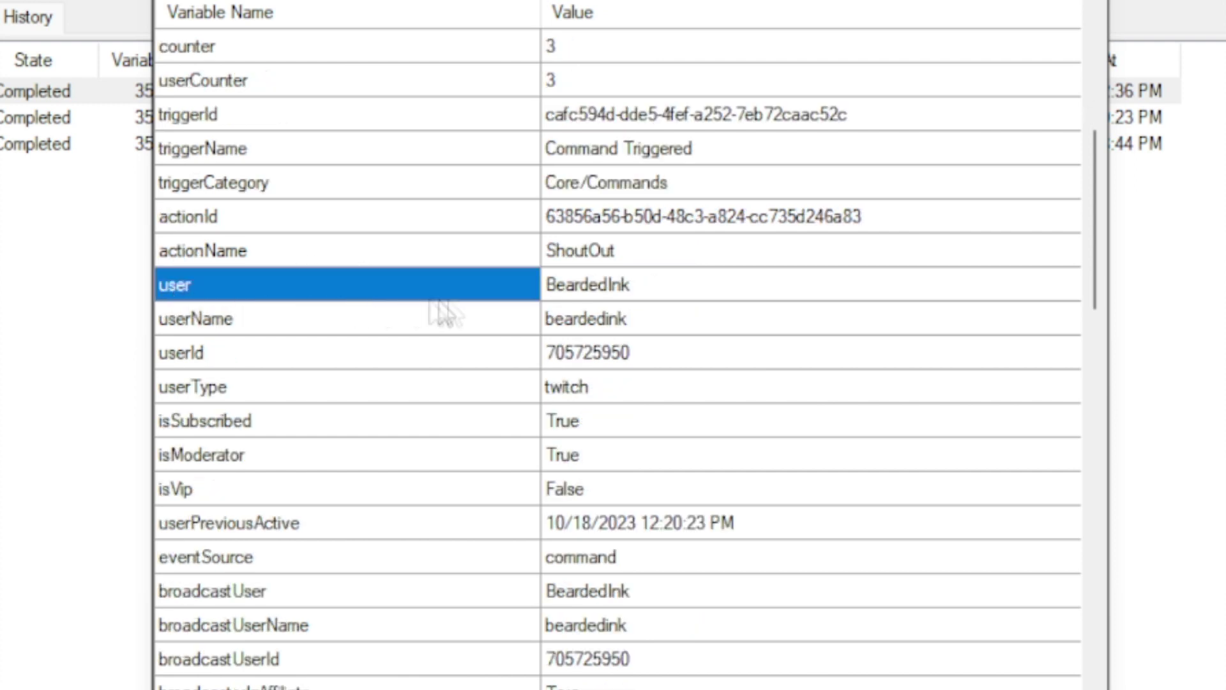
left_click(590, 298)
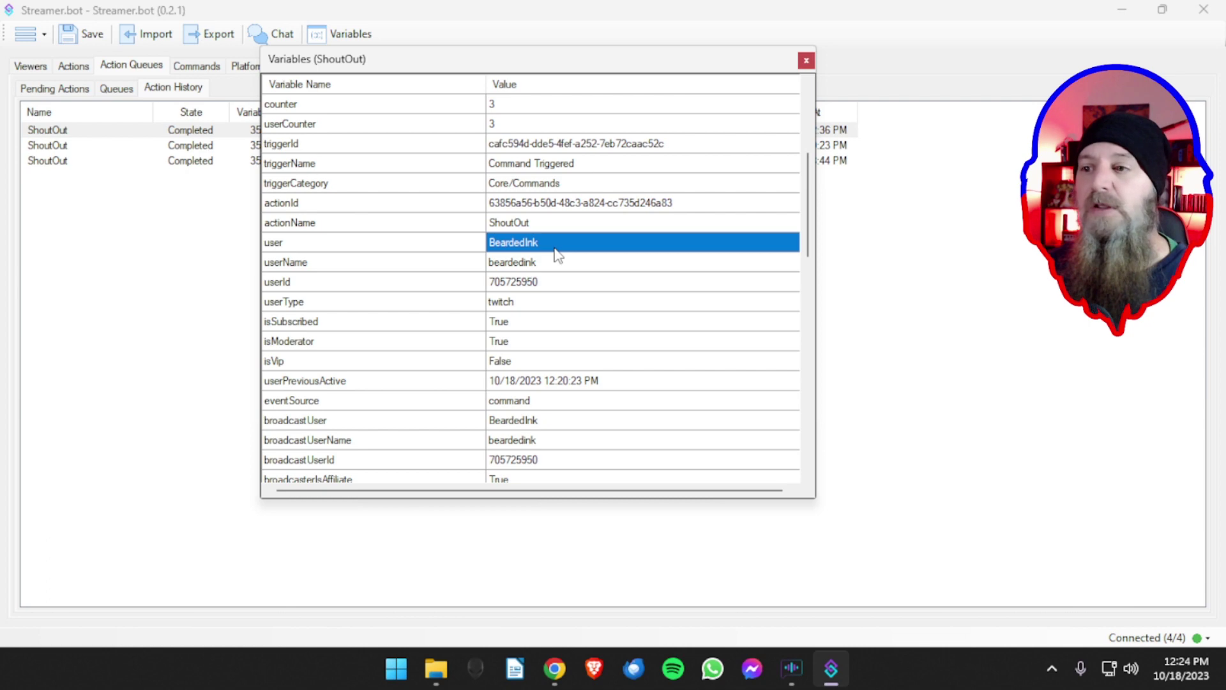
left_click_drag(485, 68, 855, 67)
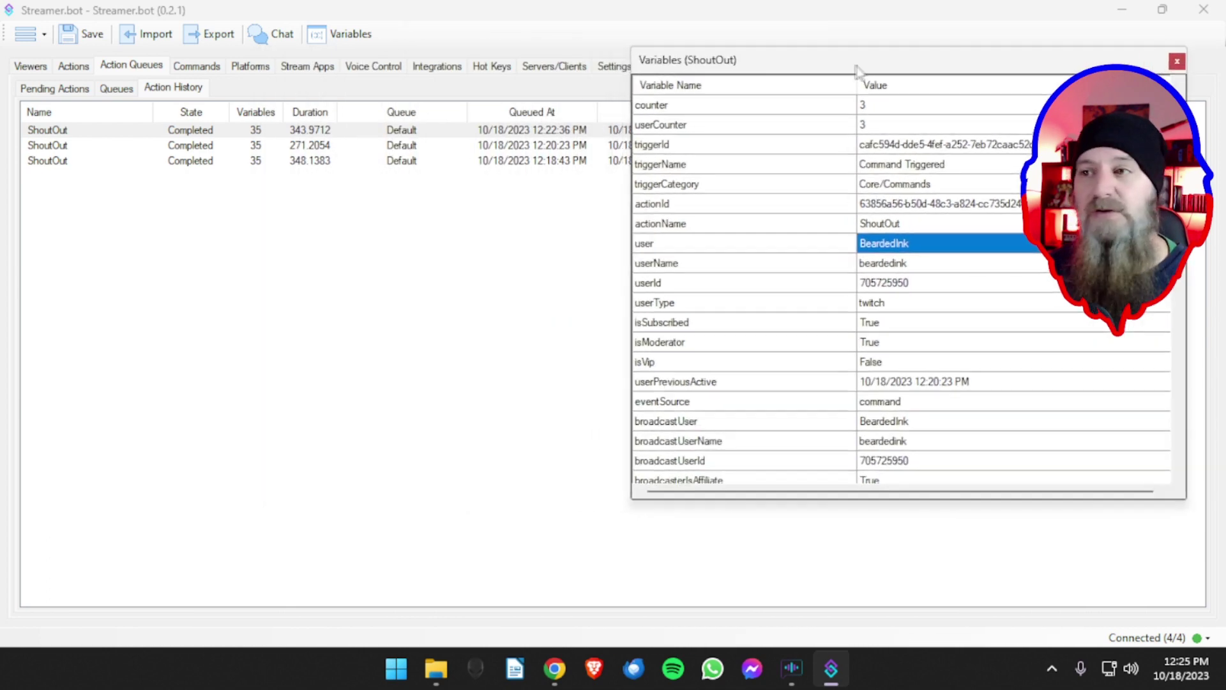
left_click(73, 65)
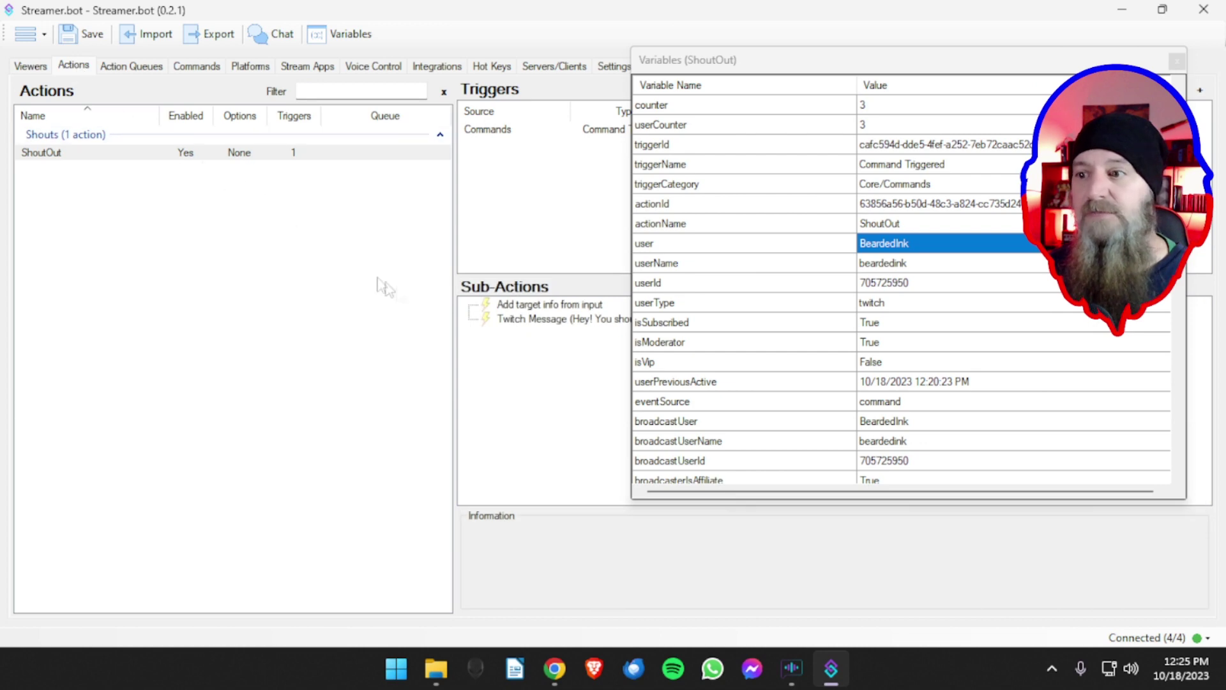
double_click(538, 319)
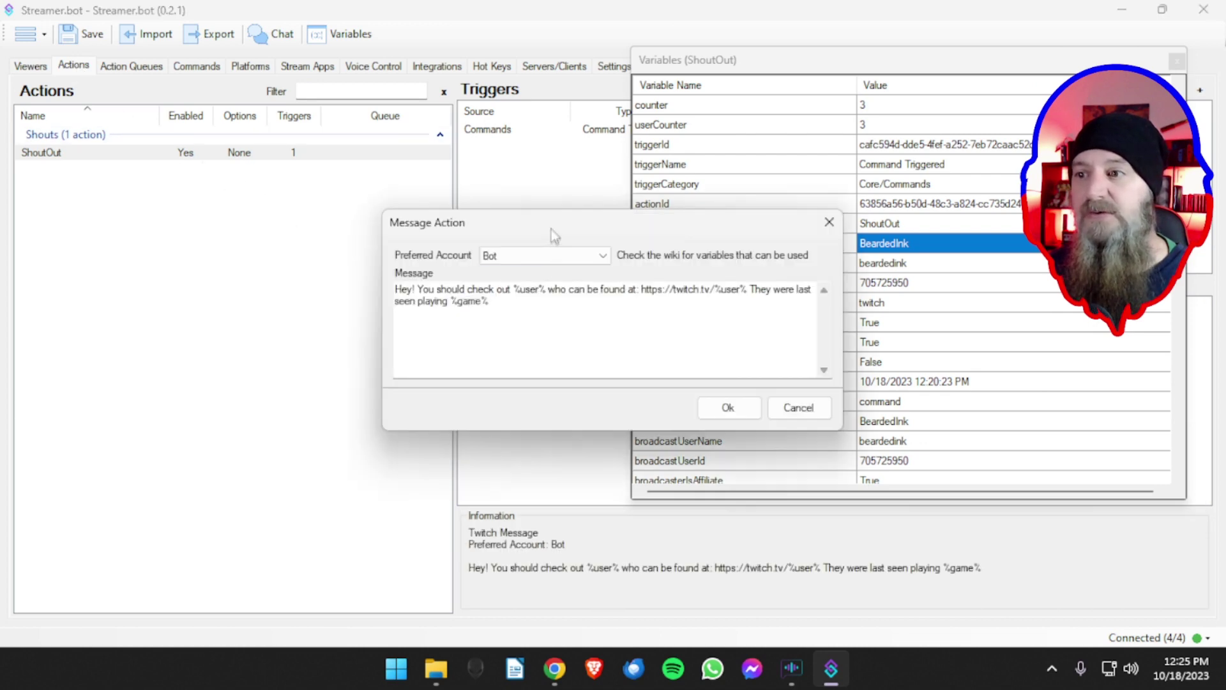
left_click_drag(550, 228, 457, 214)
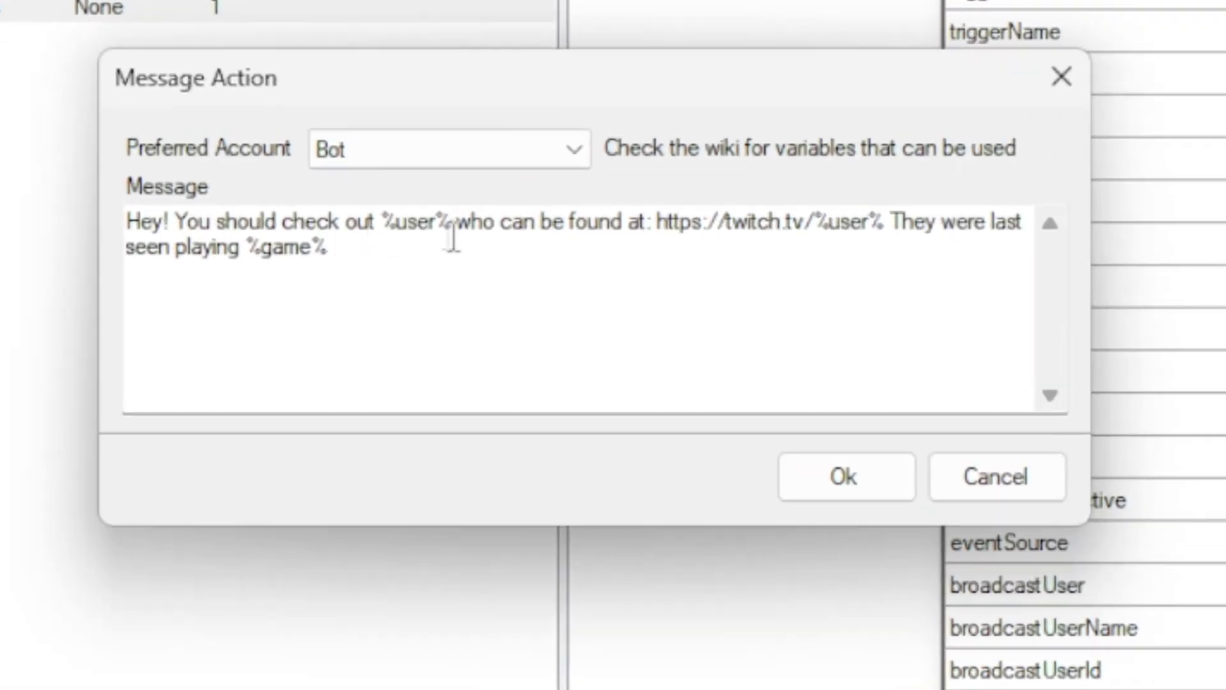
left_click_drag(438, 224, 382, 224)
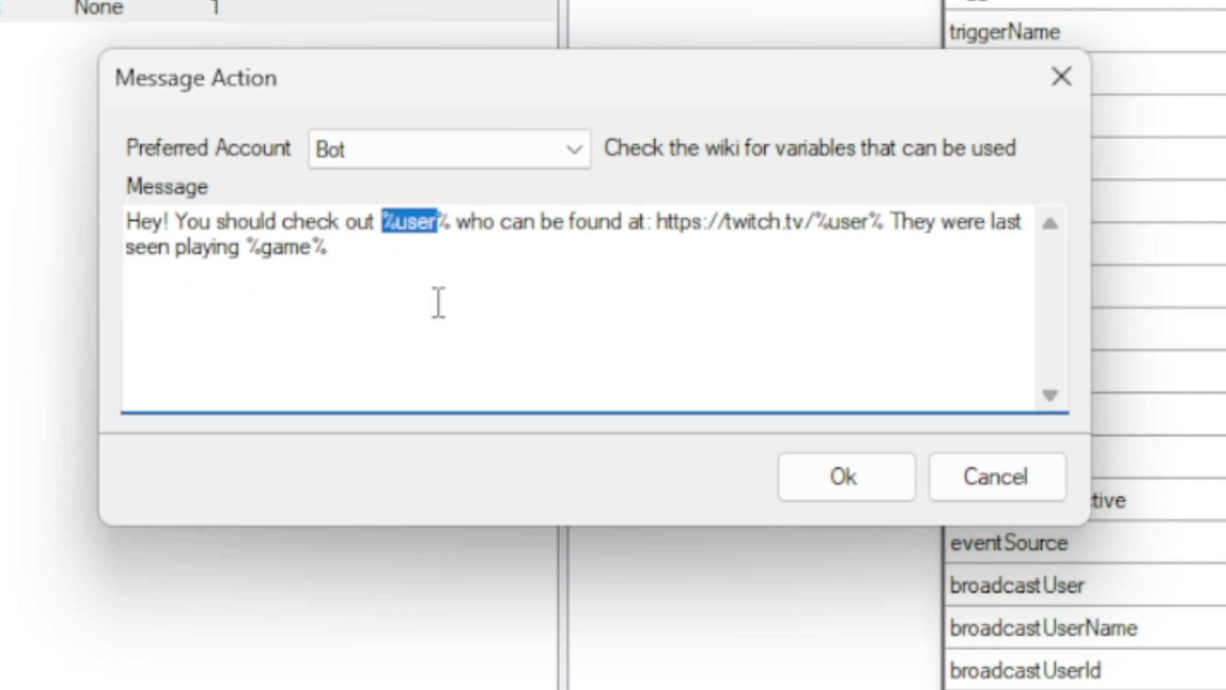
left_click(438, 303)
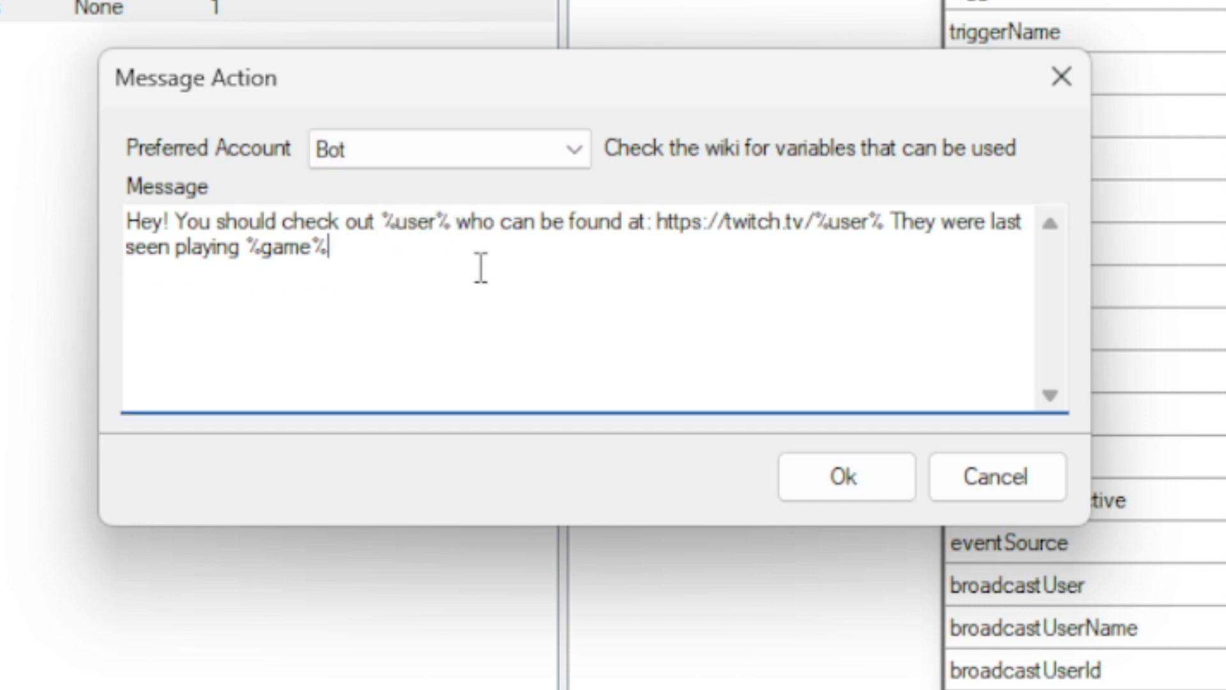
left_click(832, 484)
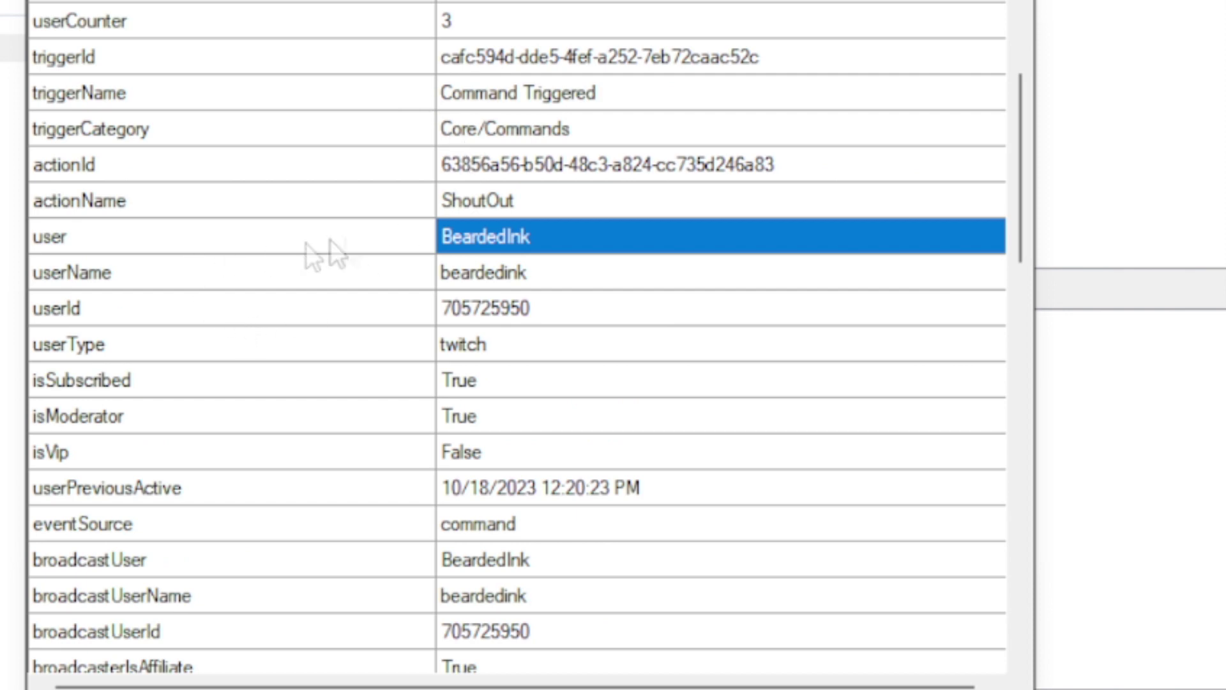
scroll(415, 236, "down", 2)
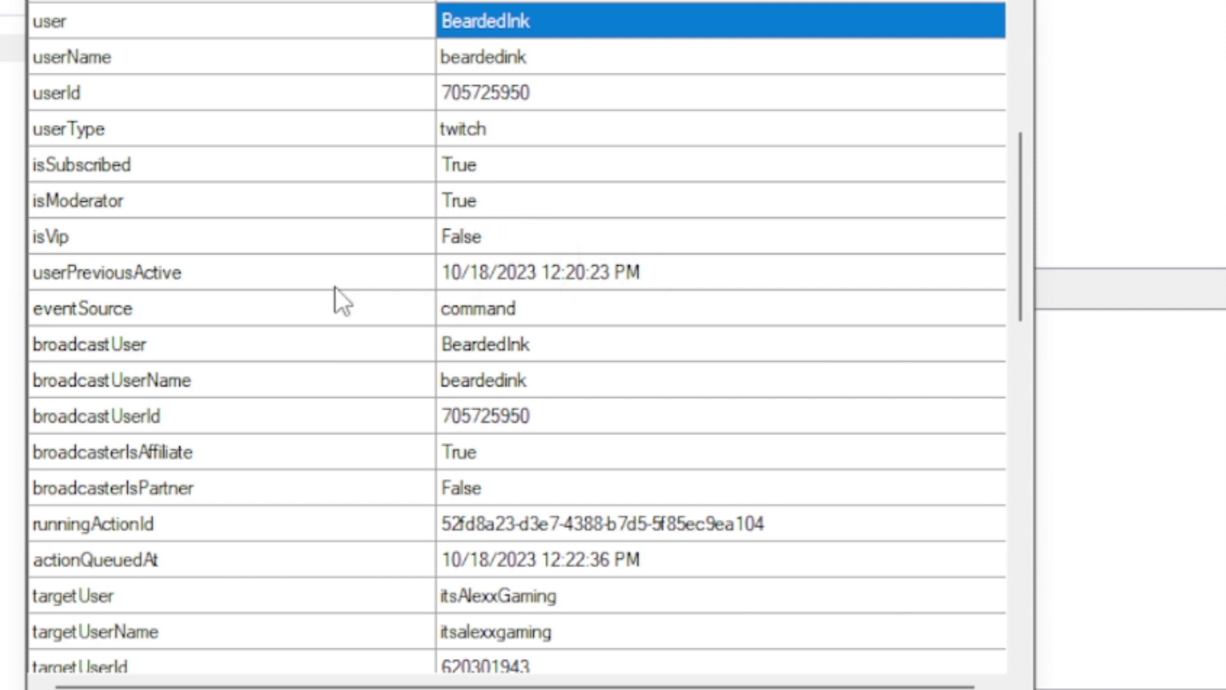
scroll(336, 287, "down", 1)
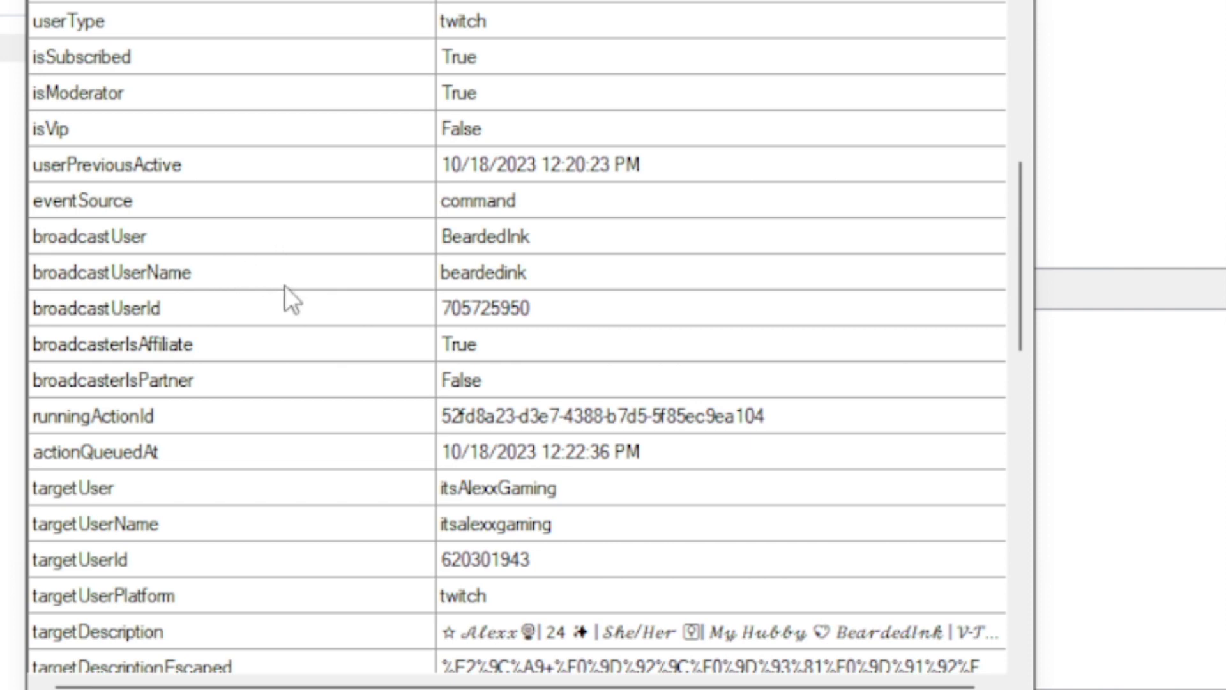
scroll(286, 288, "down", 1)
scroll(285, 291, "down", 1)
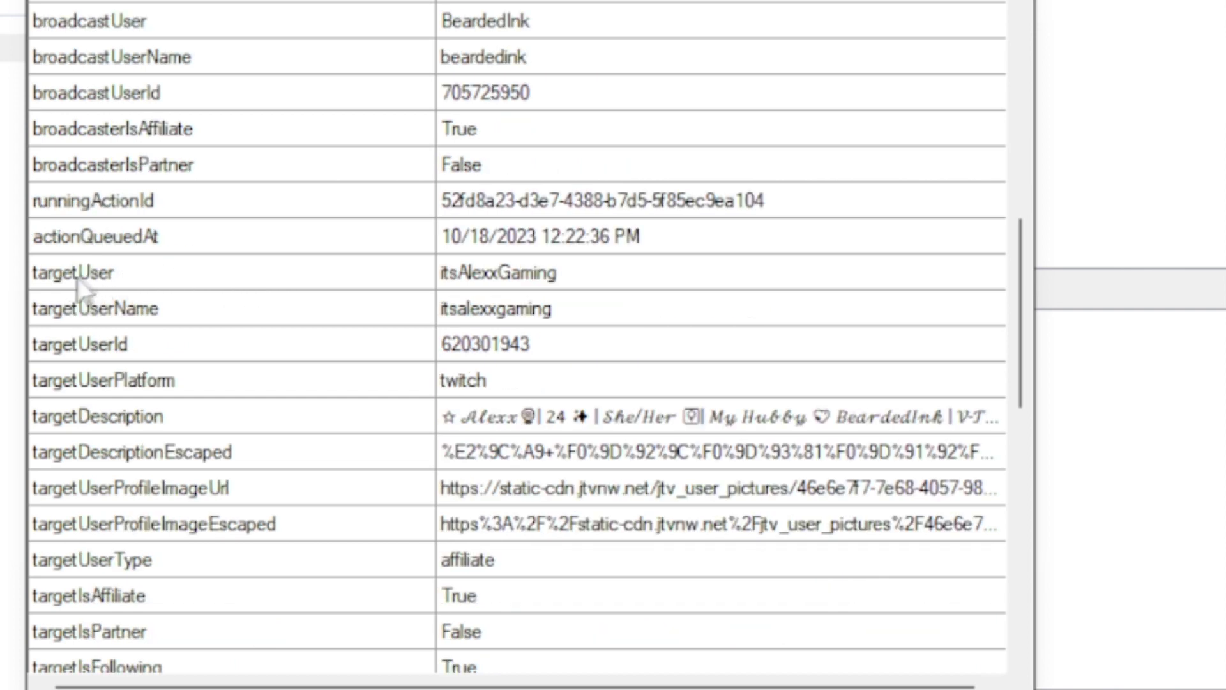
left_click(54, 281)
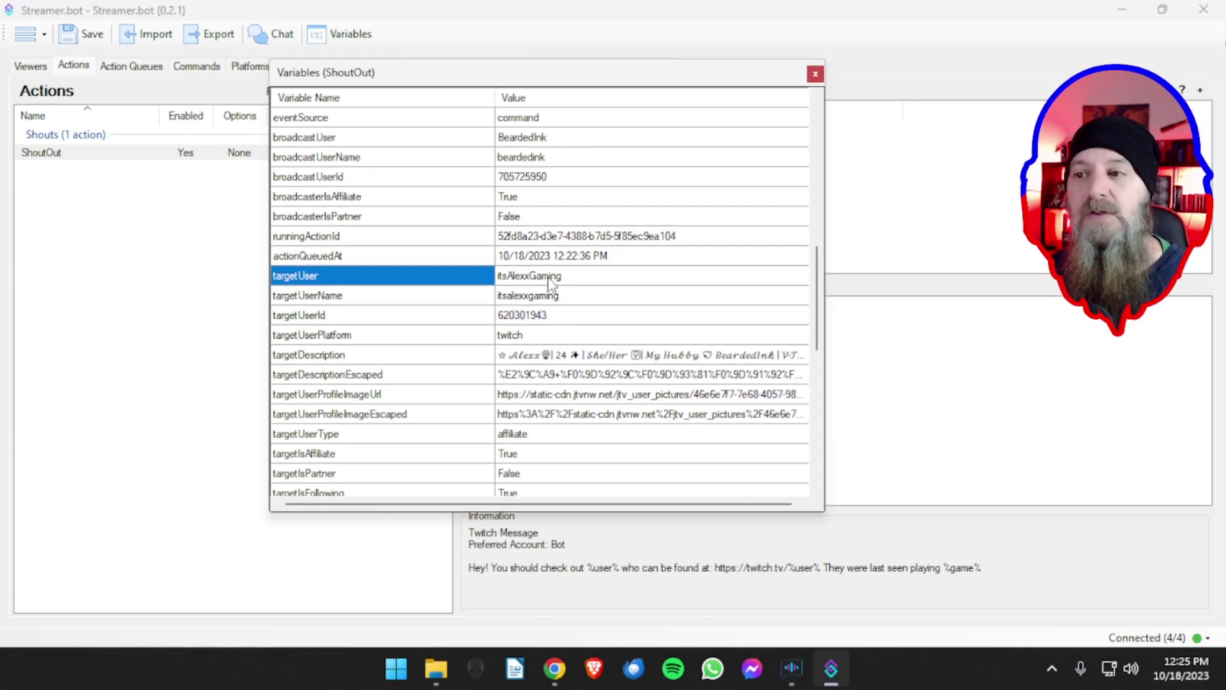
- Review the target user's name, ID, description, profile image, type, affiliate, partner, following and last-active variables
left_click(357, 297)
left_click(538, 298)
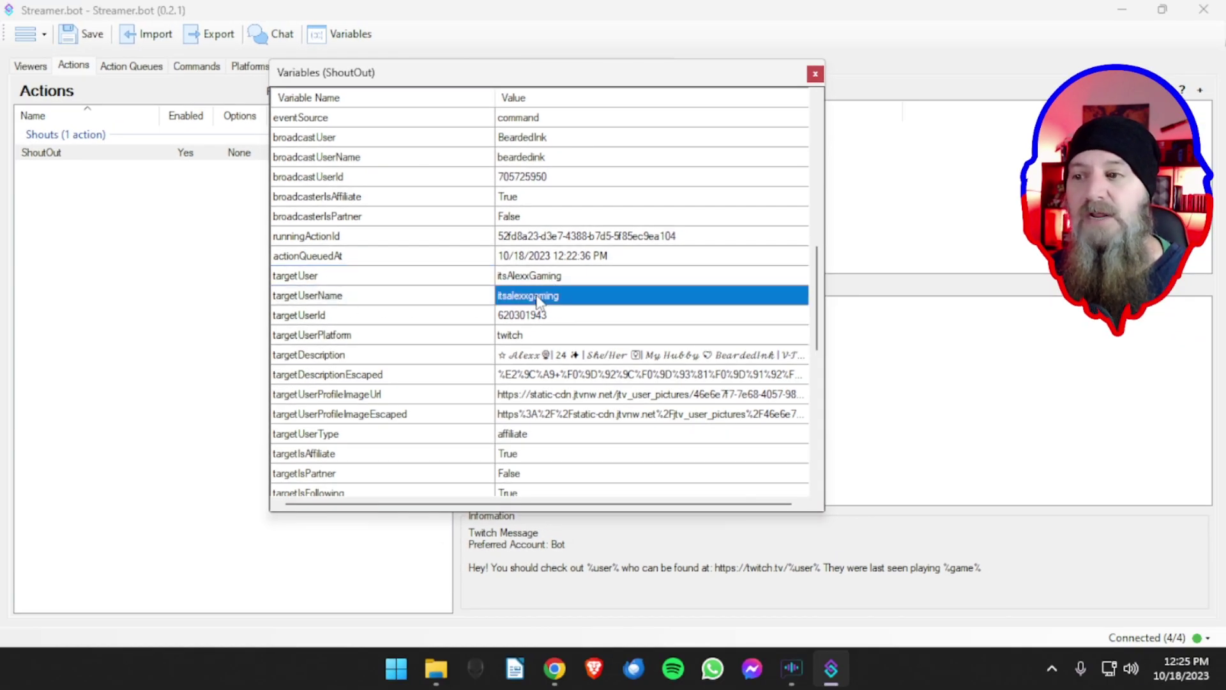
left_click(335, 317)
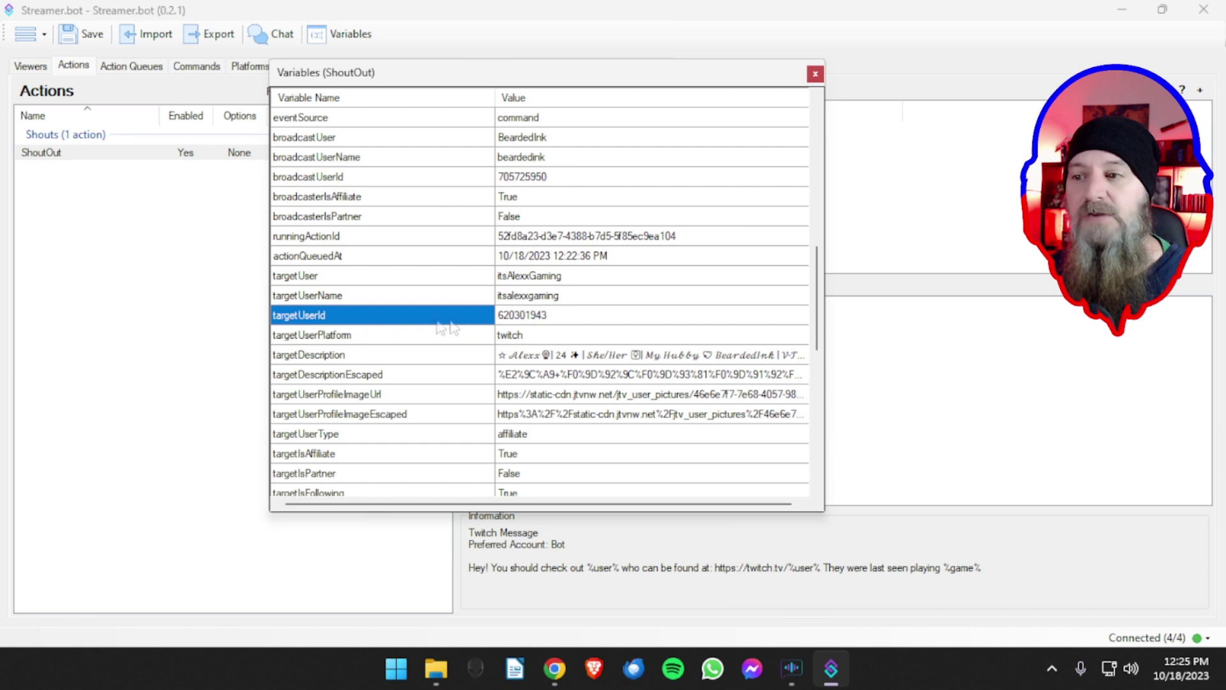
left_click(396, 356)
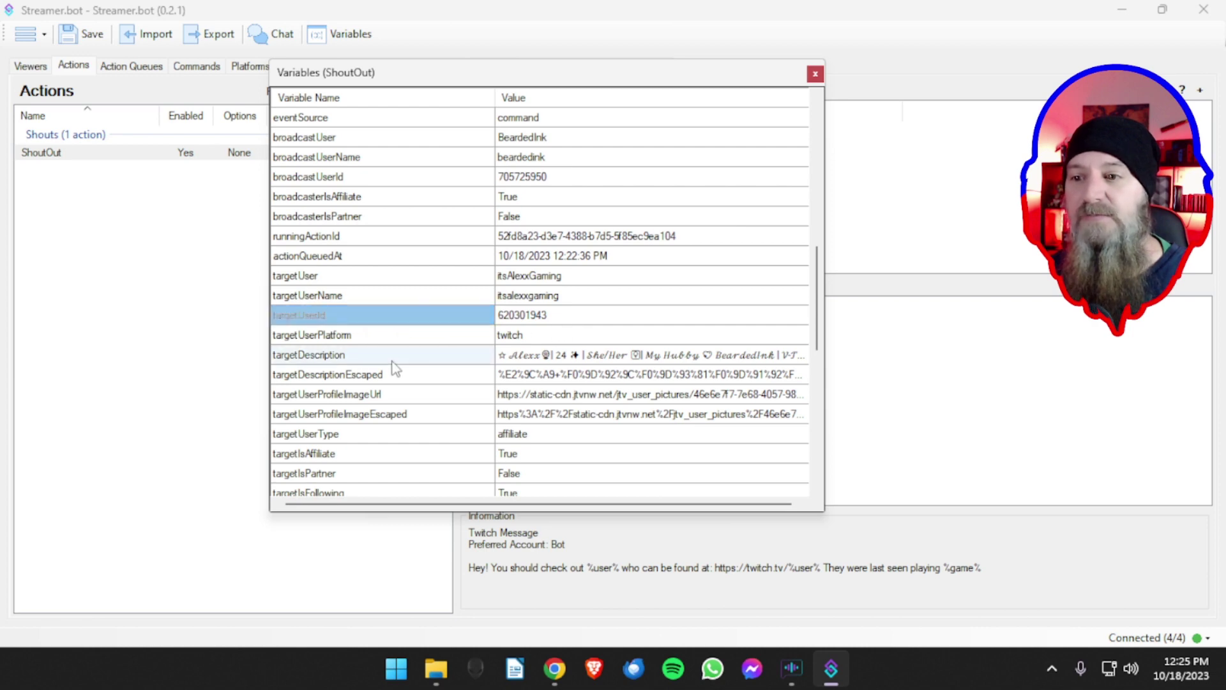
left_click(399, 394)
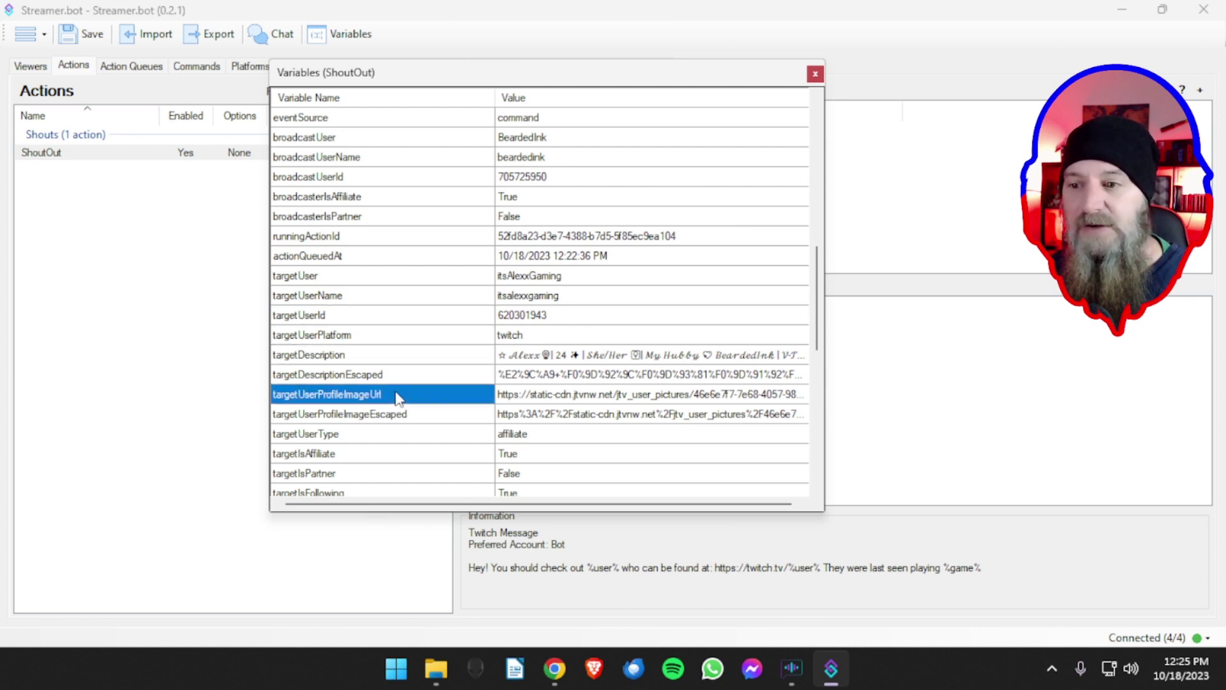
scroll(397, 396, "down", 2)
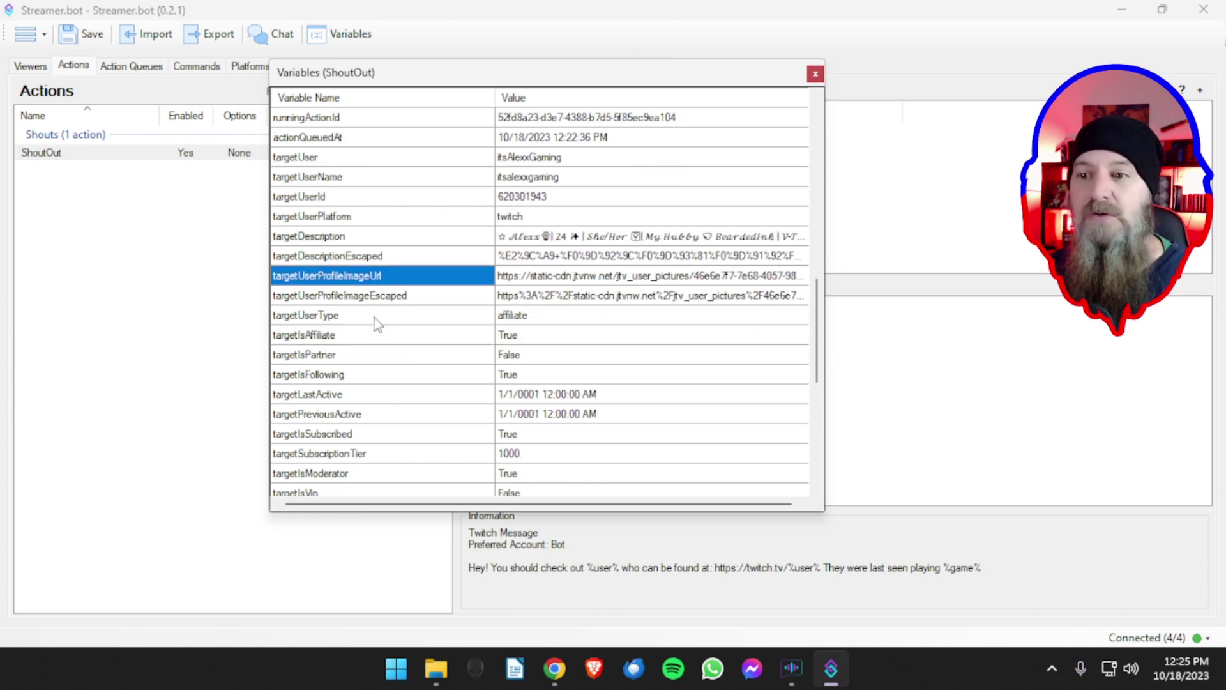
left_click(376, 320)
left_click(377, 338)
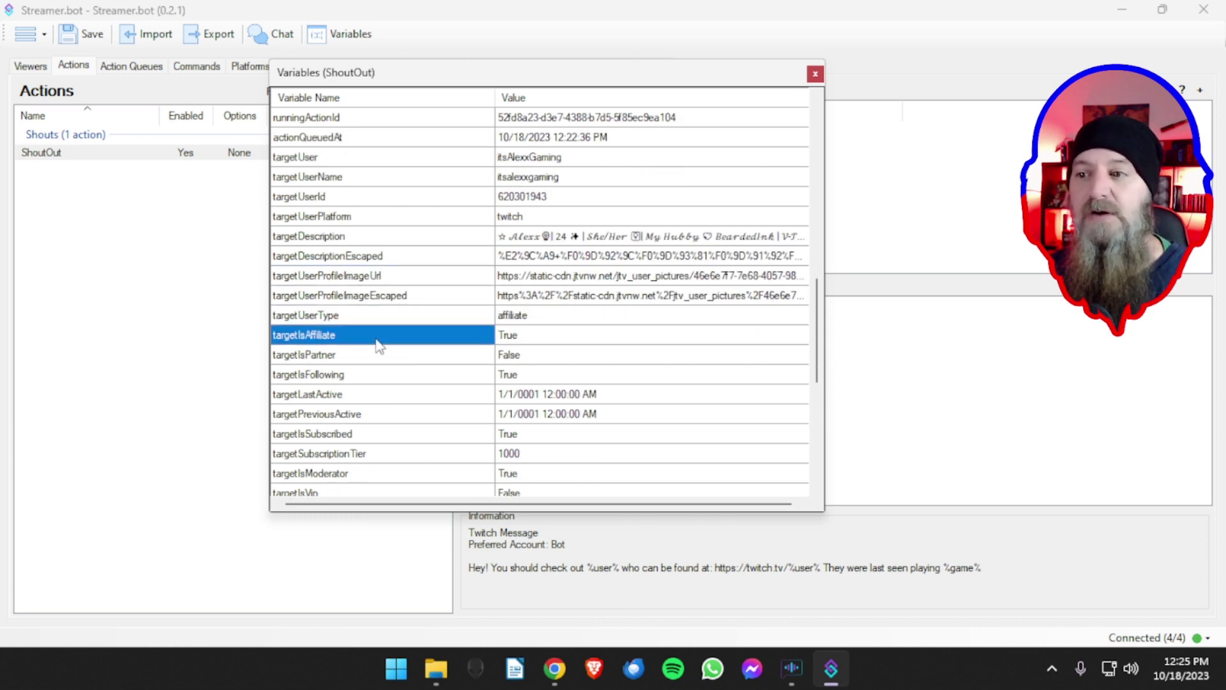
left_click(377, 357)
left_click(377, 381)
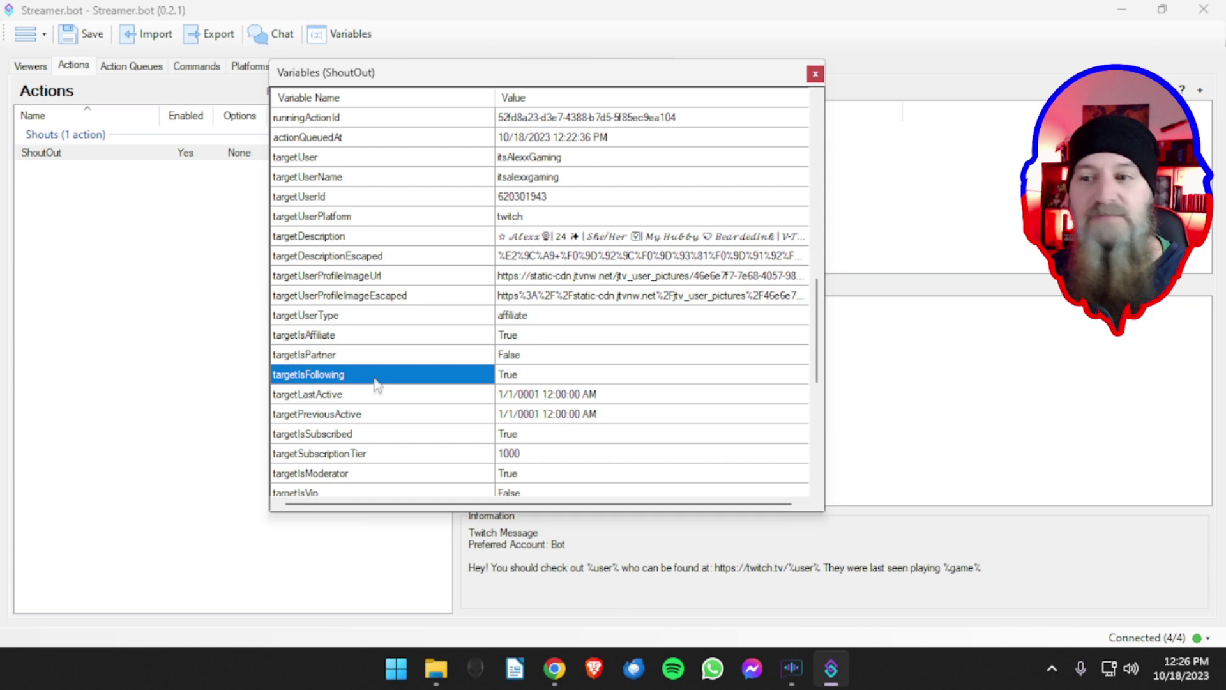
left_click(378, 400)
- Review the targetIsModerator, targetIsVip, game, gameId, targetChannelTitle and tagCount variables
scroll(392, 399, "down", 1)
scroll(393, 402, "down", 1)
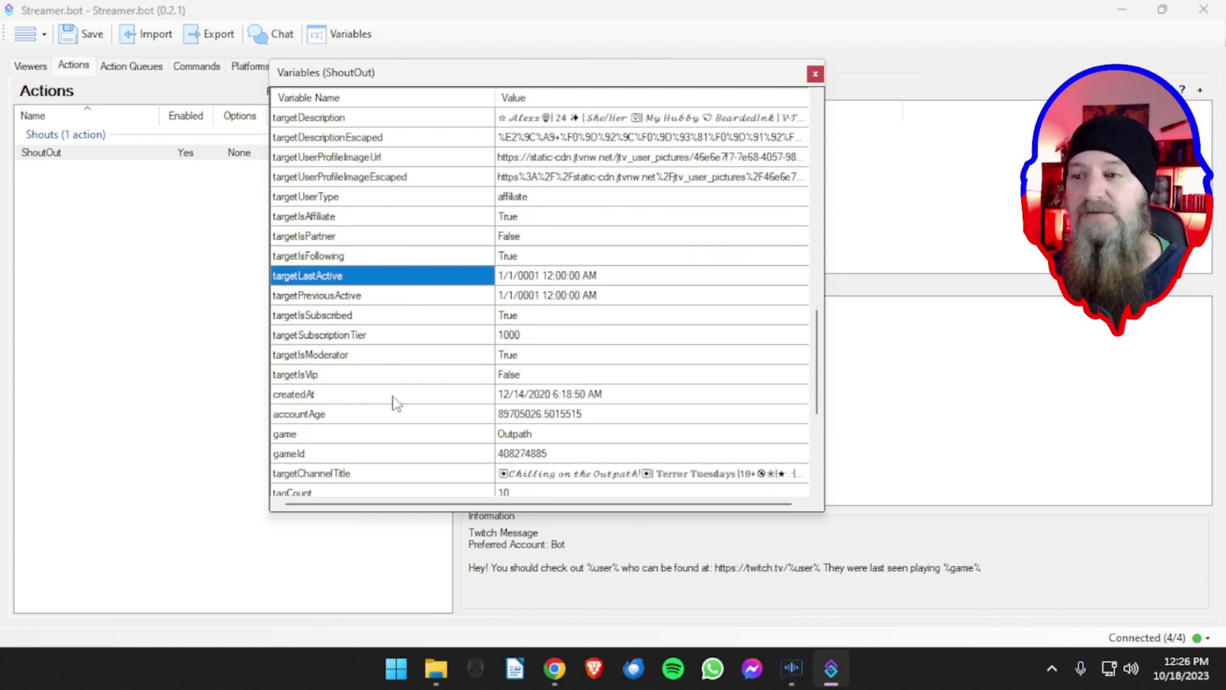
left_click(358, 360)
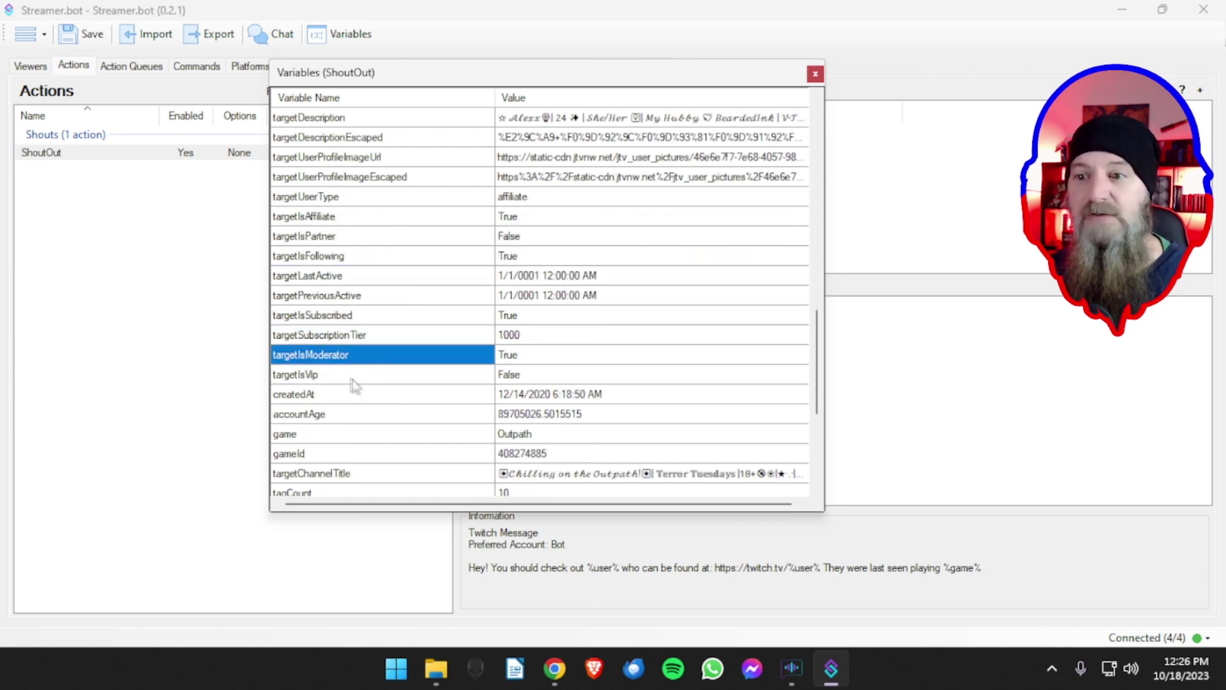
left_click(351, 377)
scroll(367, 391, "down", 1)
scroll(366, 385, "down", 2)
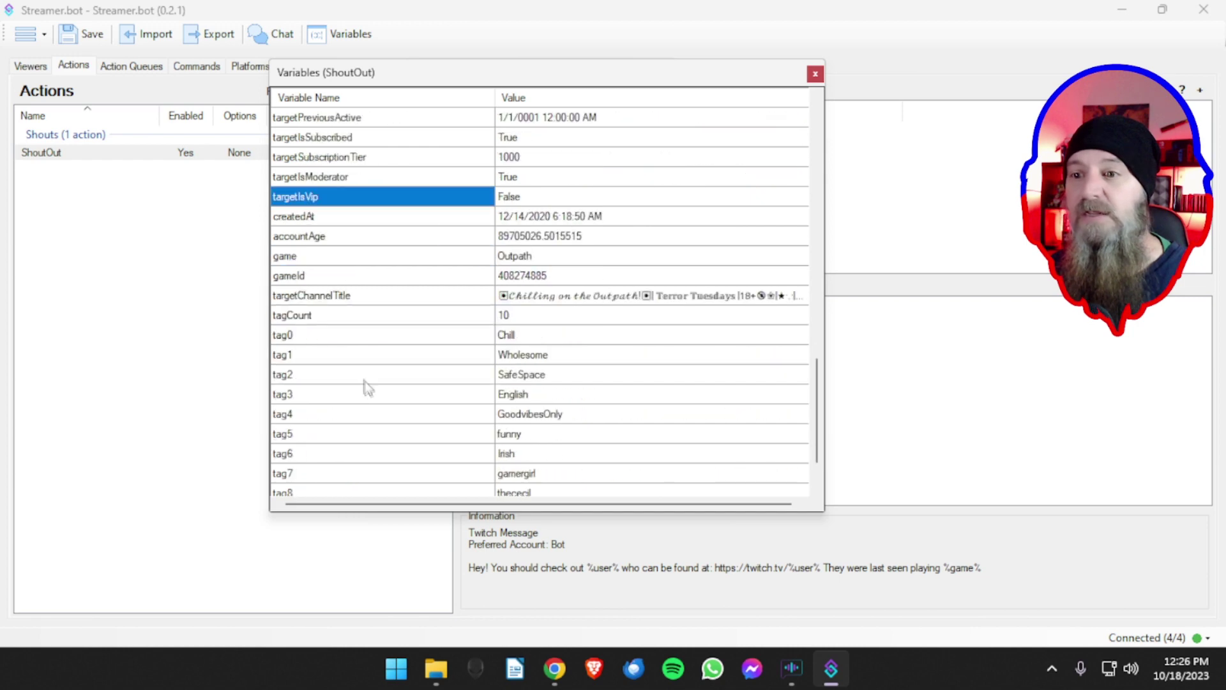
left_click(363, 259)
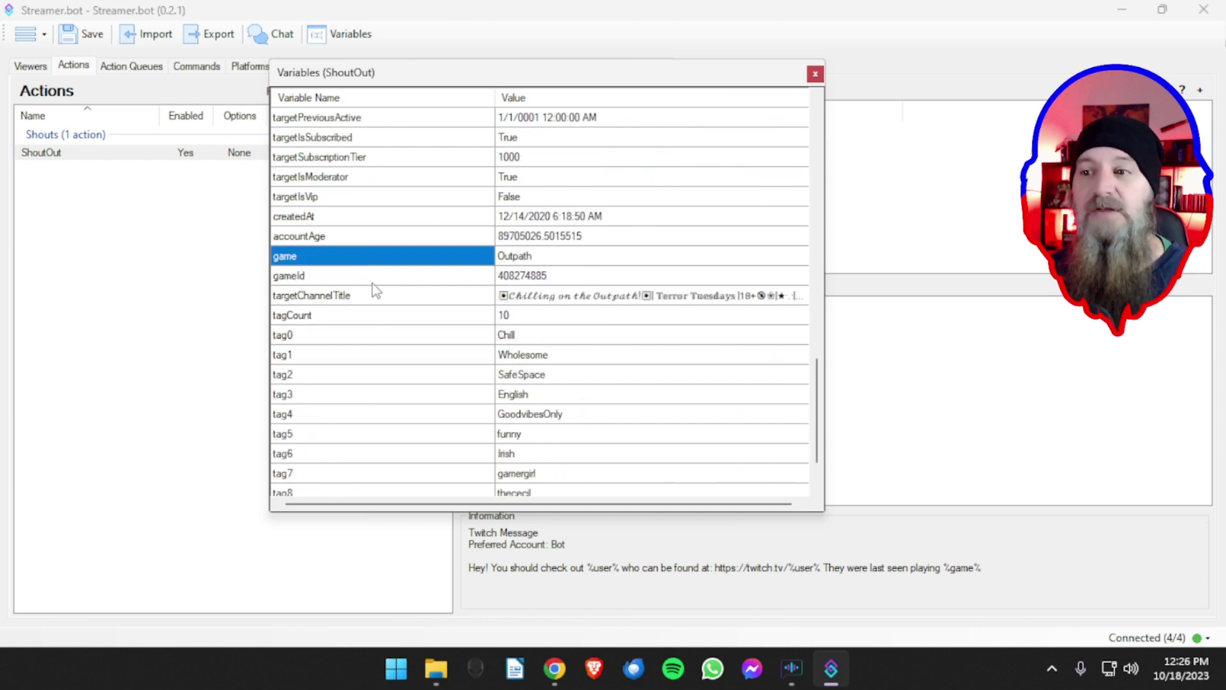
left_click(373, 283)
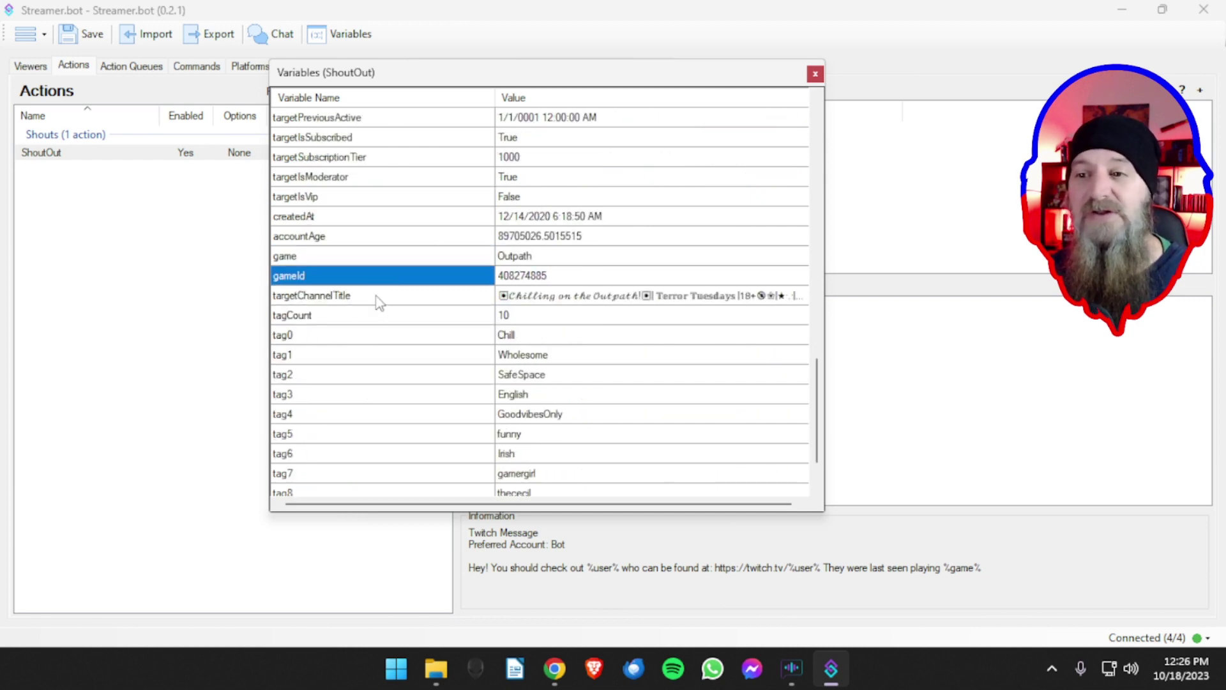
left_click(377, 300)
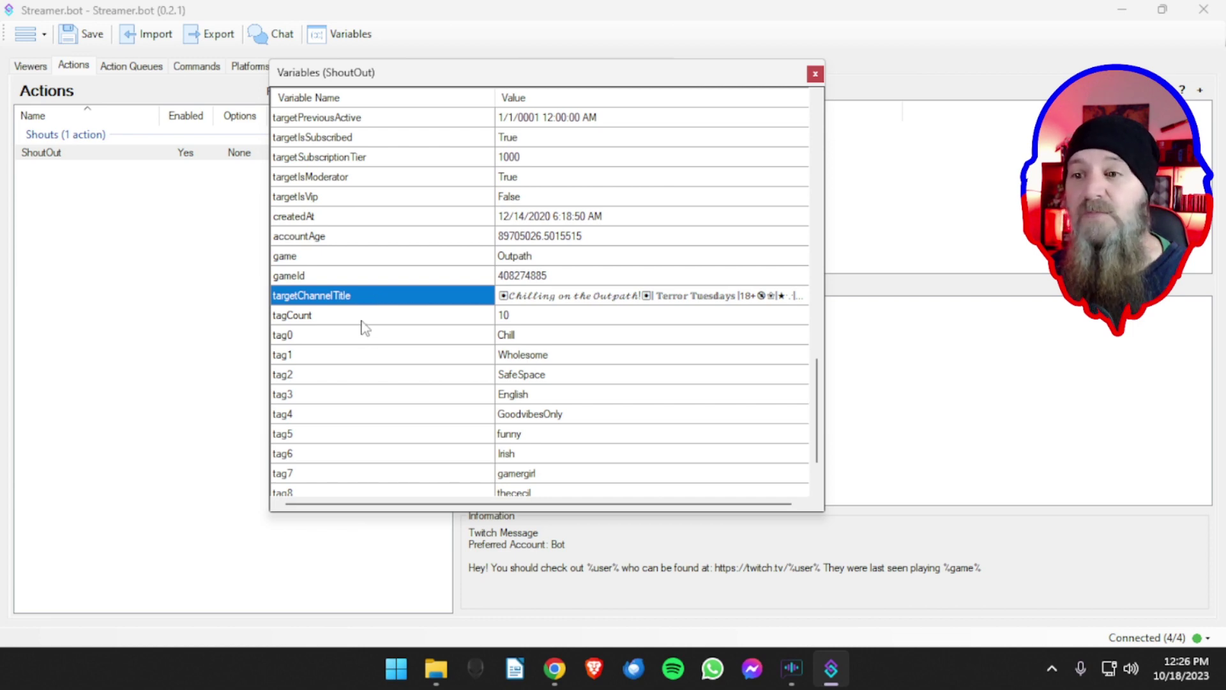
left_click(362, 321)
- Point out isSubscribed and targetUser, then close the ShoutOut Variables window
scroll(369, 350, "down", 2)
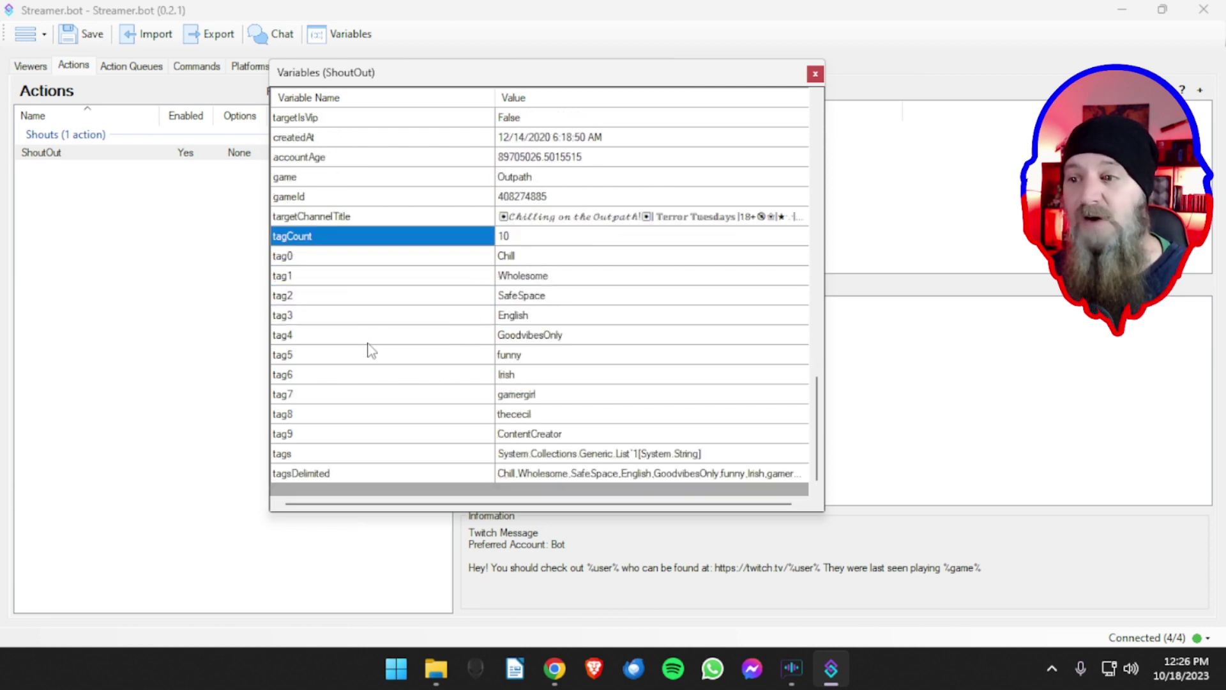
scroll(385, 373, "up", 15)
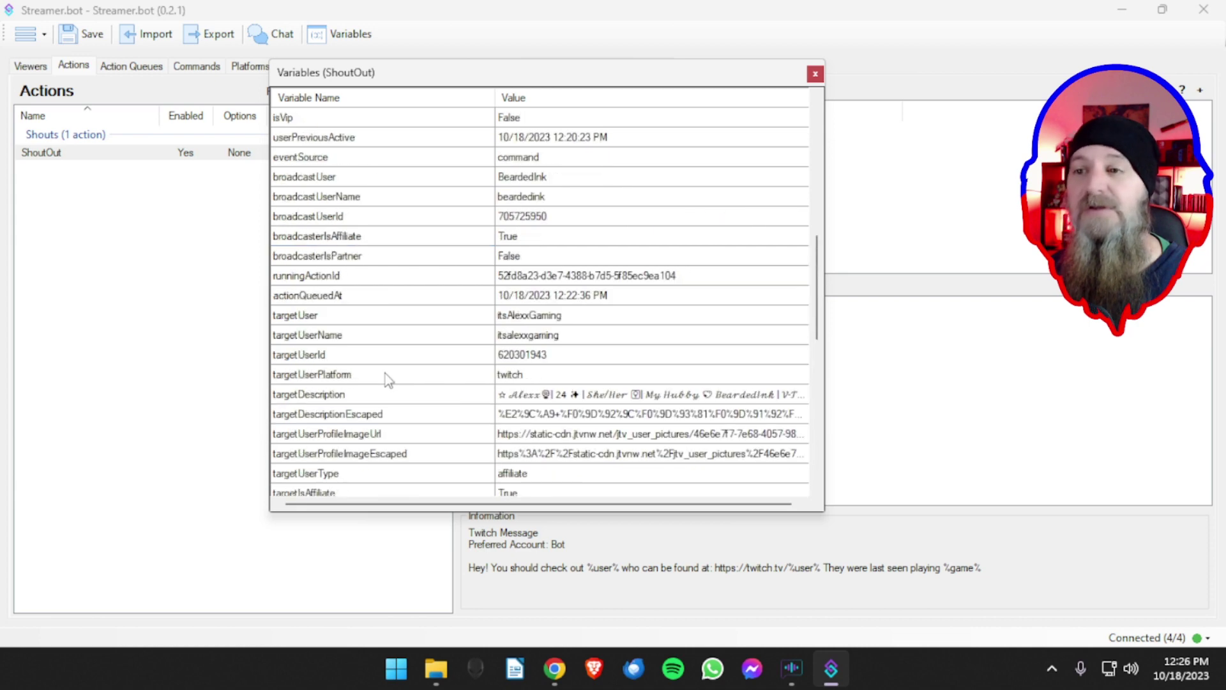
scroll(385, 373, "down", 15)
scroll(385, 373, "up", 8)
scroll(385, 367, "up", 5)
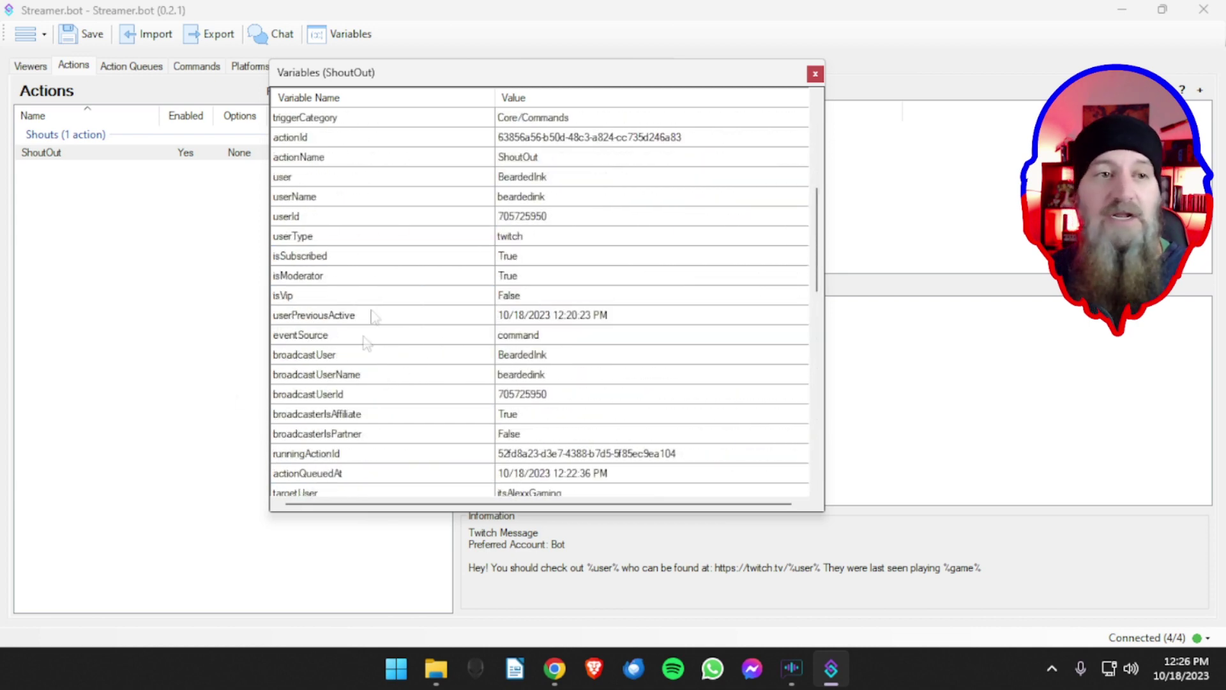
left_click(310, 256)
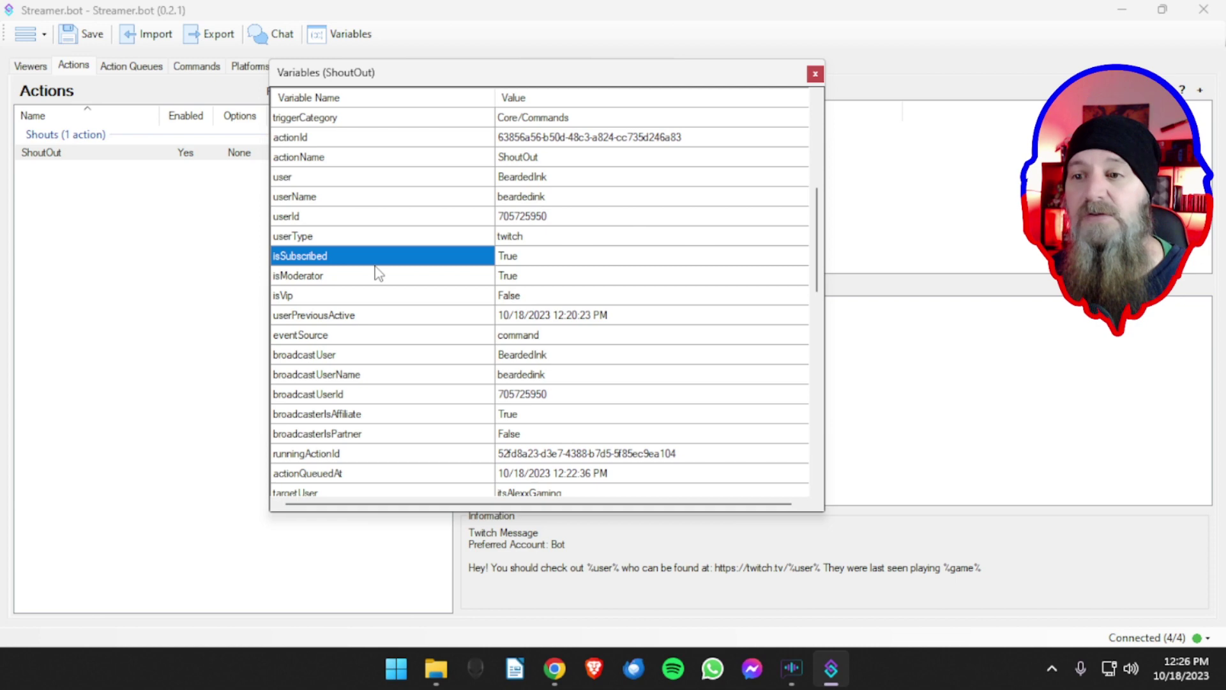
scroll(380, 273, "down", 5)
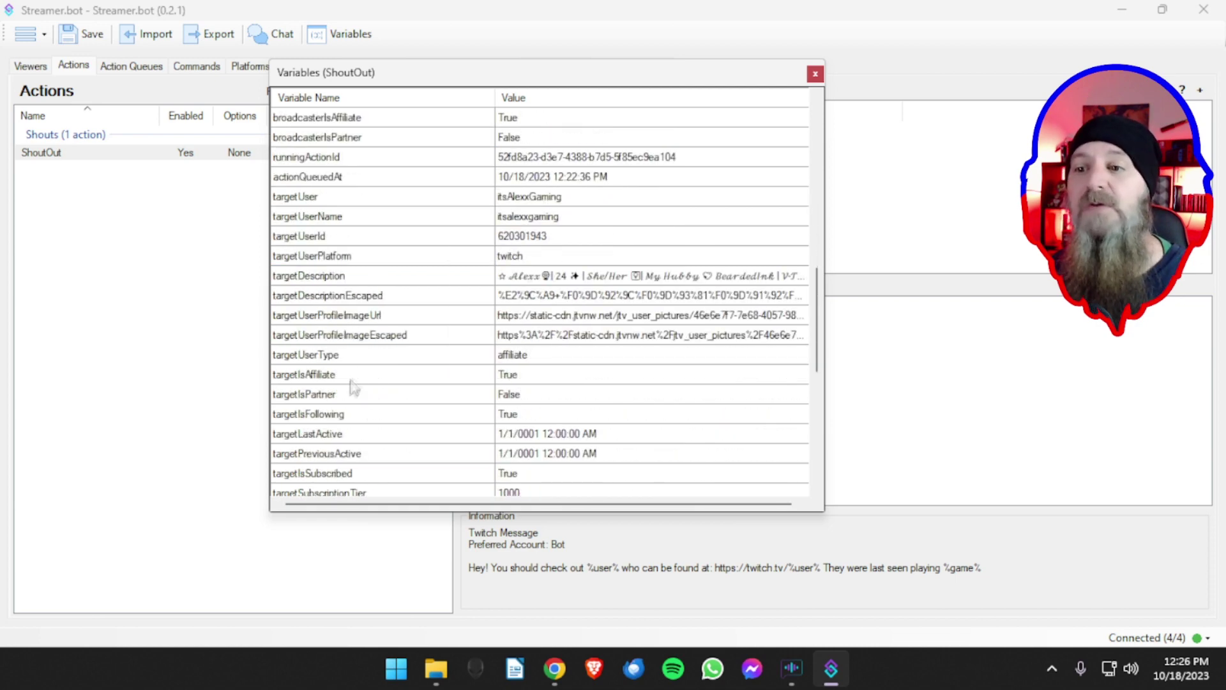
scroll(358, 374, "down", 1)
scroll(358, 375, "up", 2)
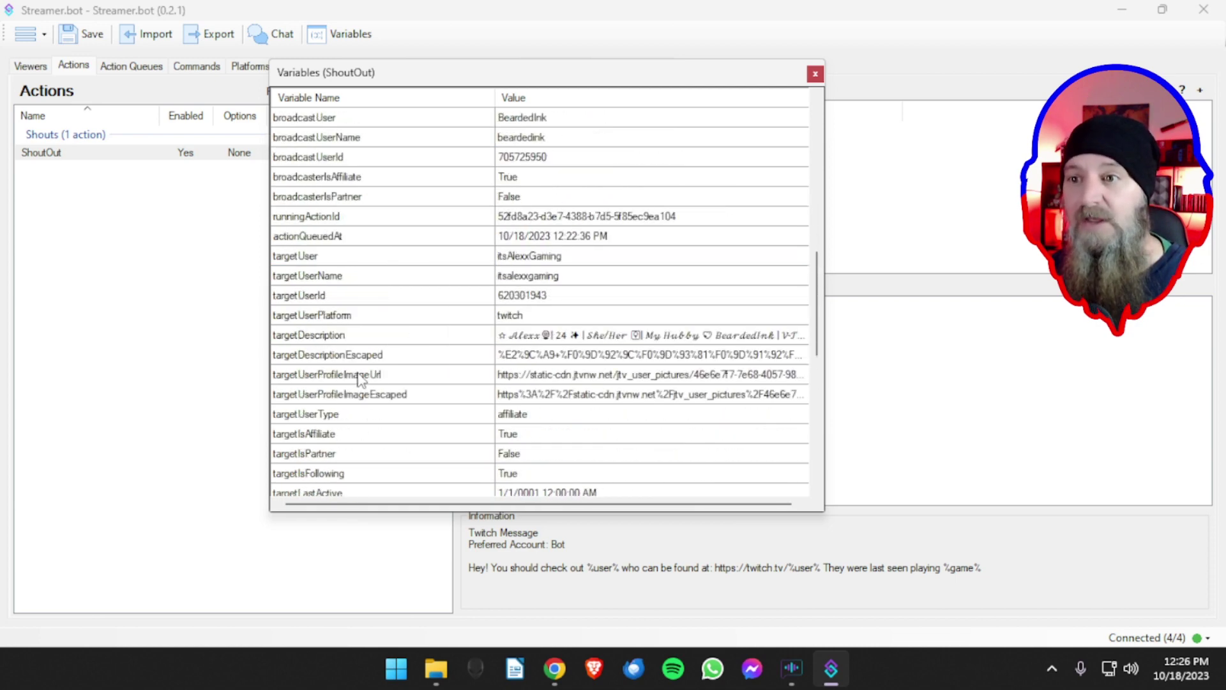
left_click(330, 259)
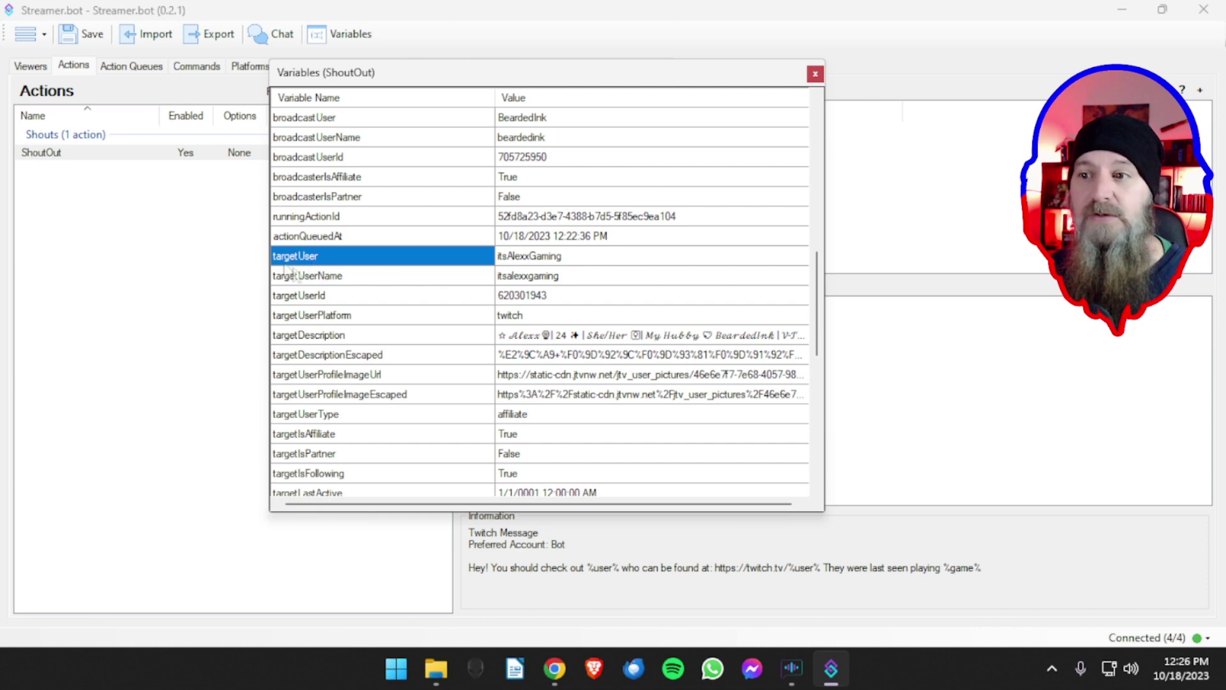
left_click(815, 73)
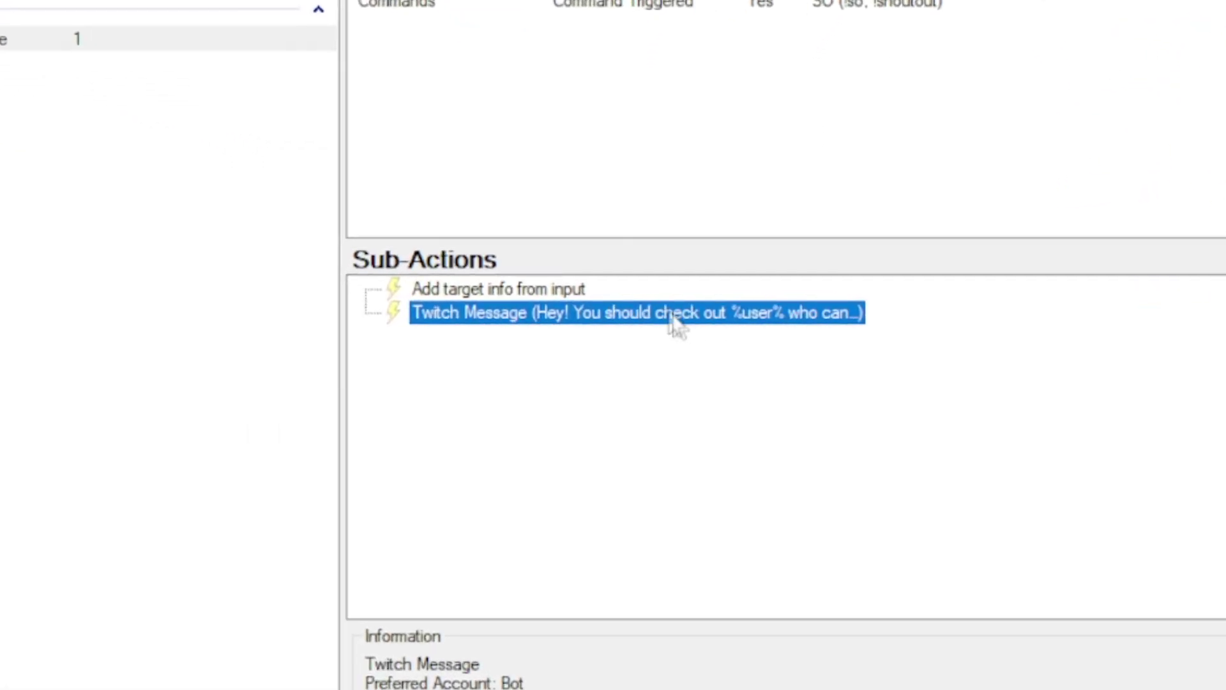
double_click(658, 318)
- Replace both %user% references in the shout-out message with %targetUser% and save it
left_click(390, 244)
type("targetUuser% who can be found at: https://twitch.tv/%user% They")
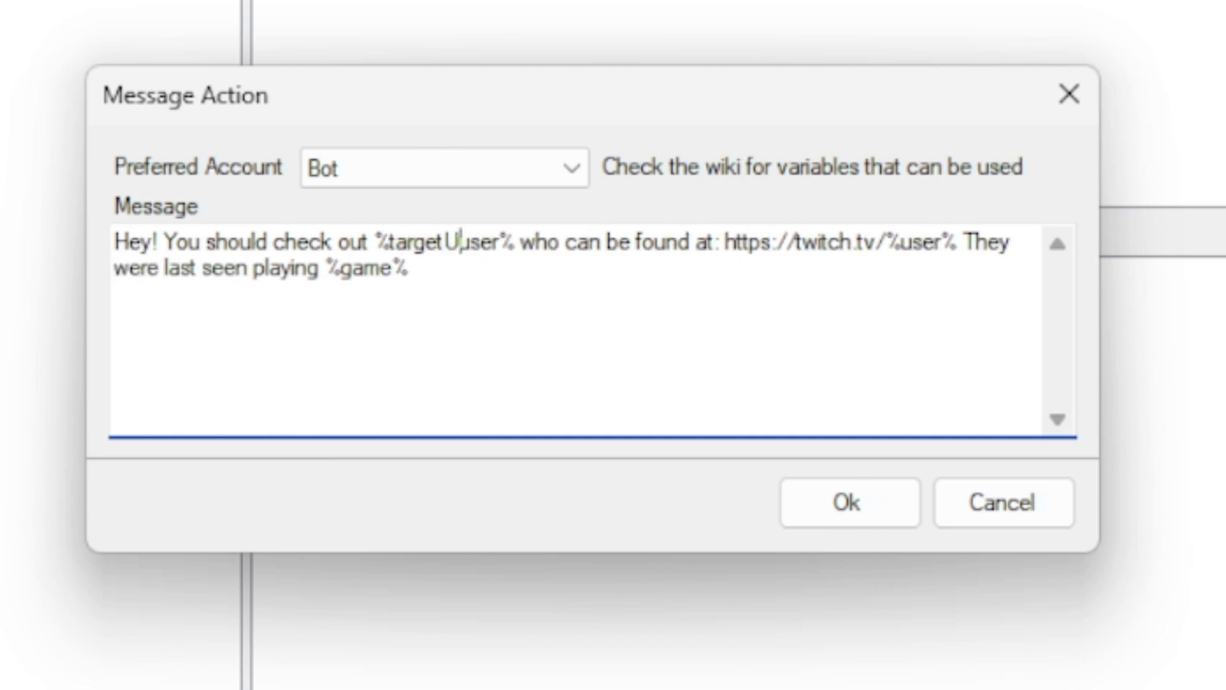
key("Delete")
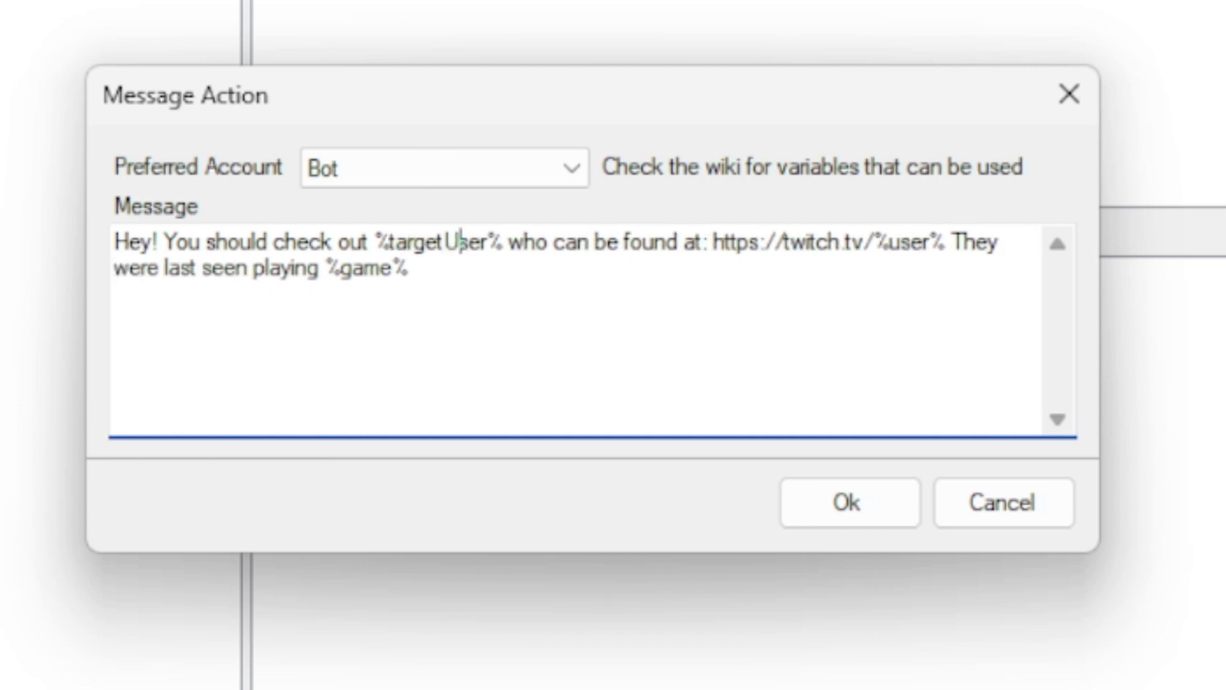
left_click(903, 247)
key("BackSpace")
type("target")
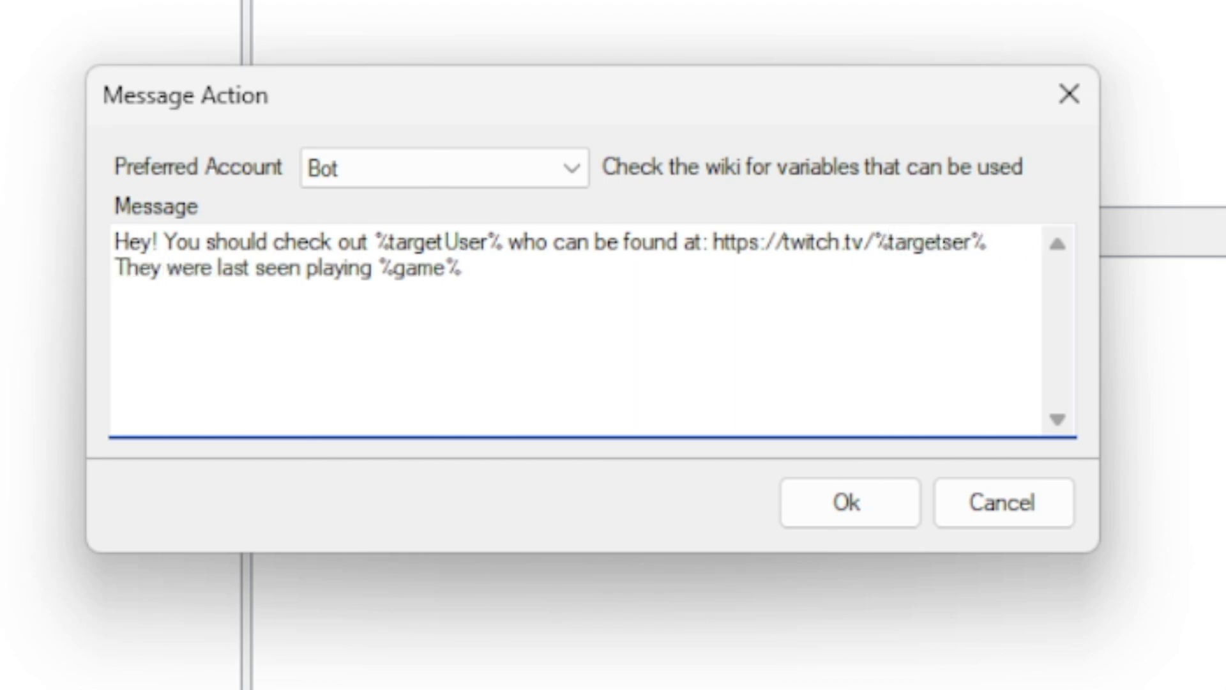
type("U")
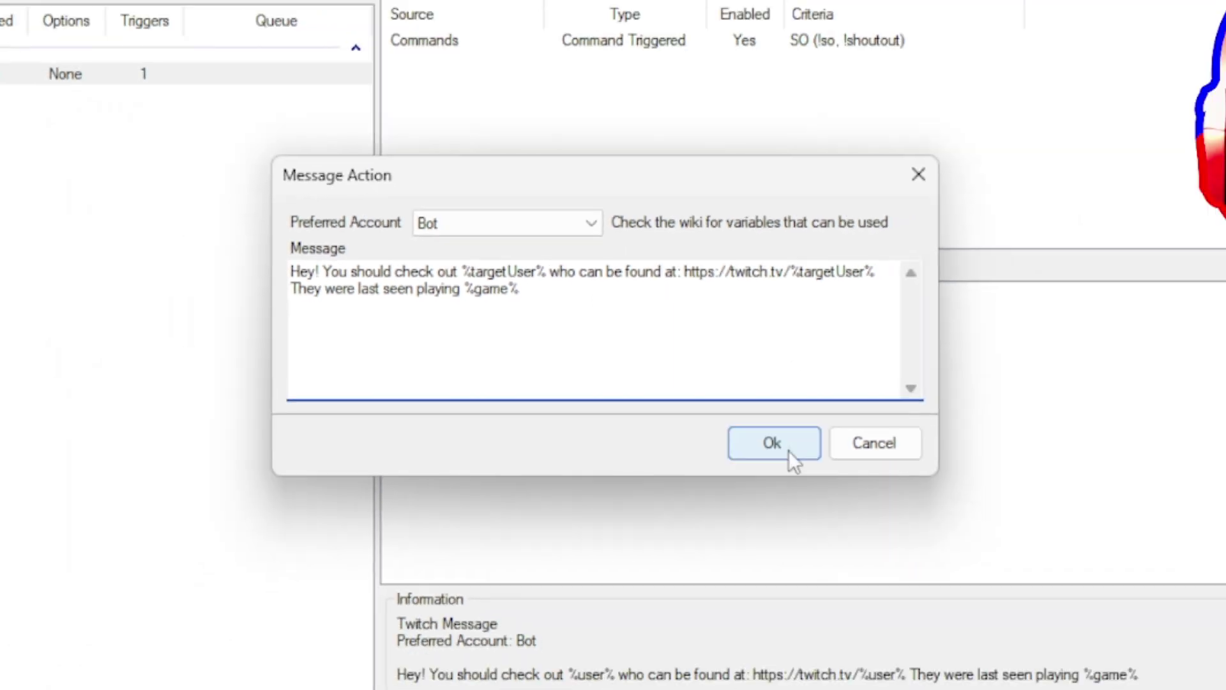
left_click(792, 452)
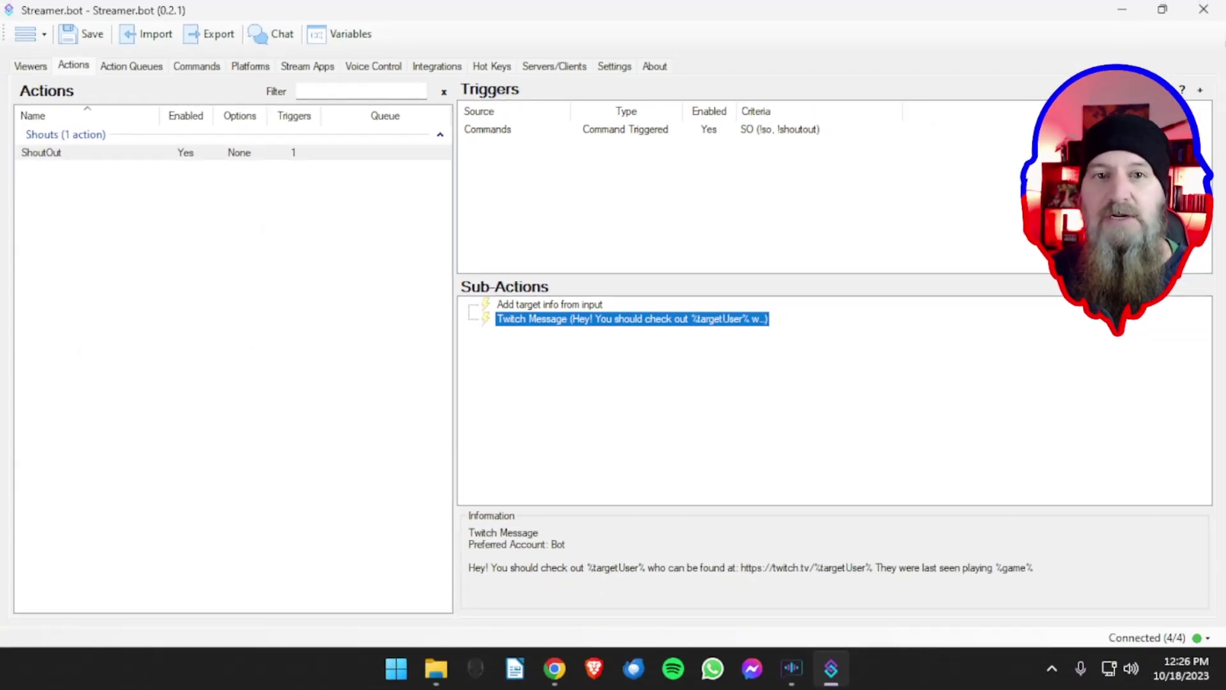
- Send !so with a target channel name in Stream Chat, after a mistyped !si, and check the bot's reply
left_click_drag(0, 54, 669, 35)
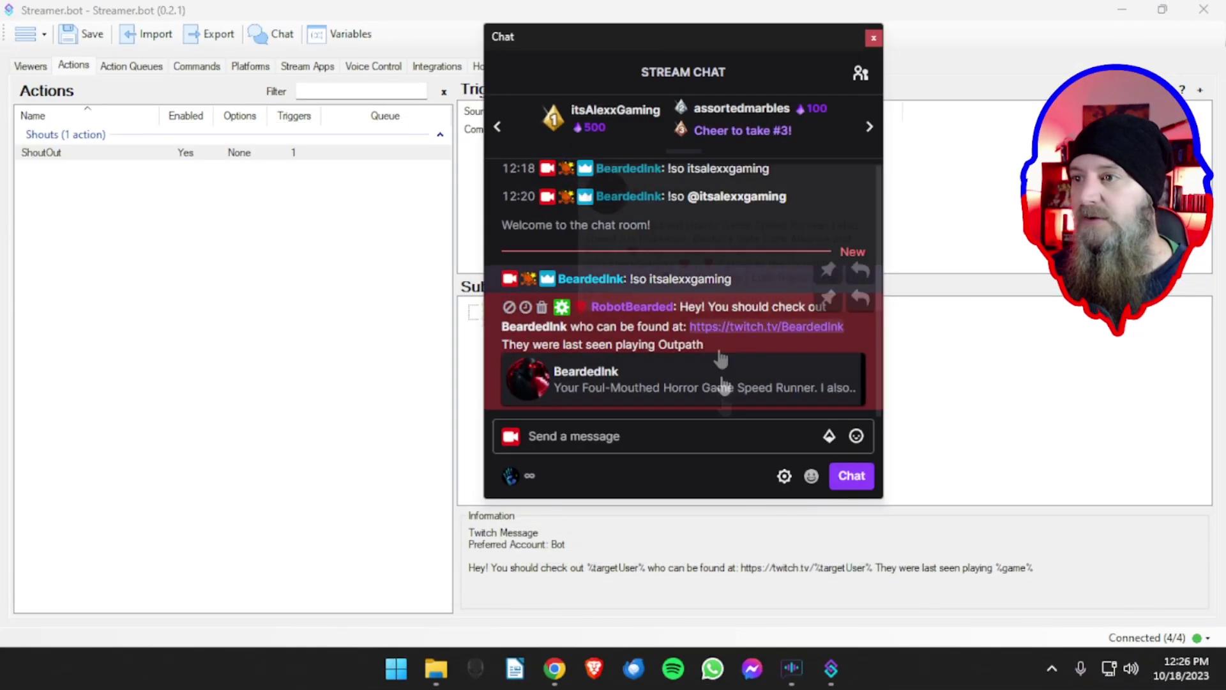
left_click(669, 440)
type("!")
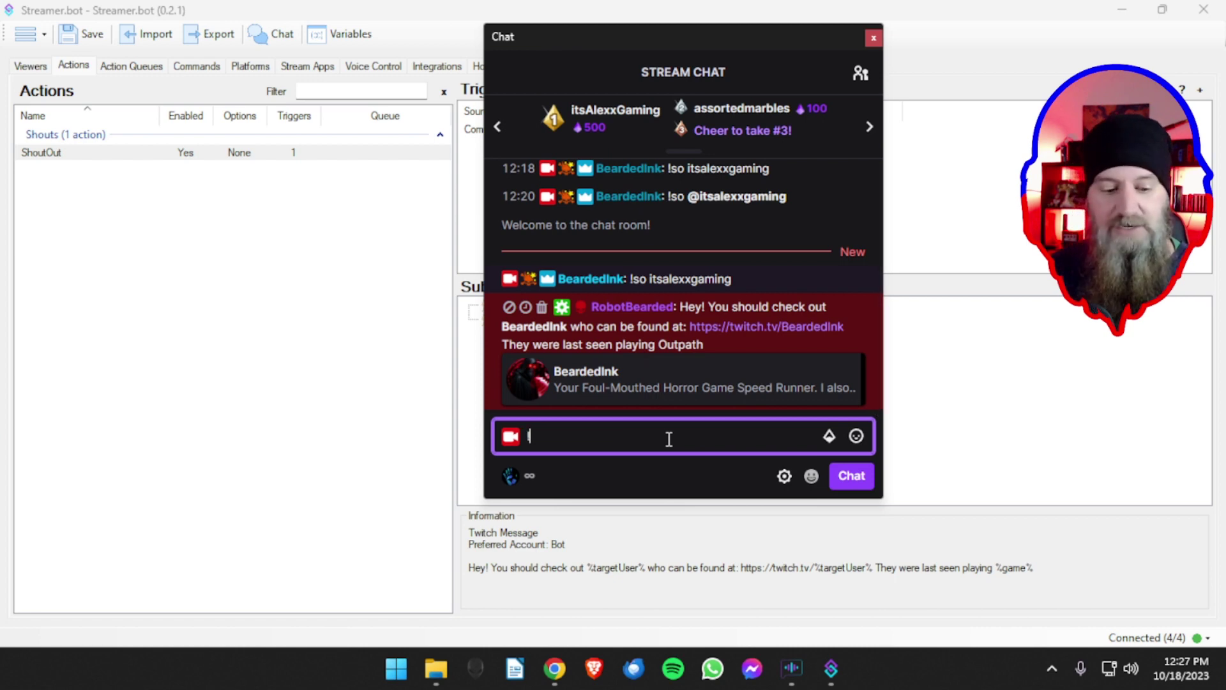
type("si itsal")
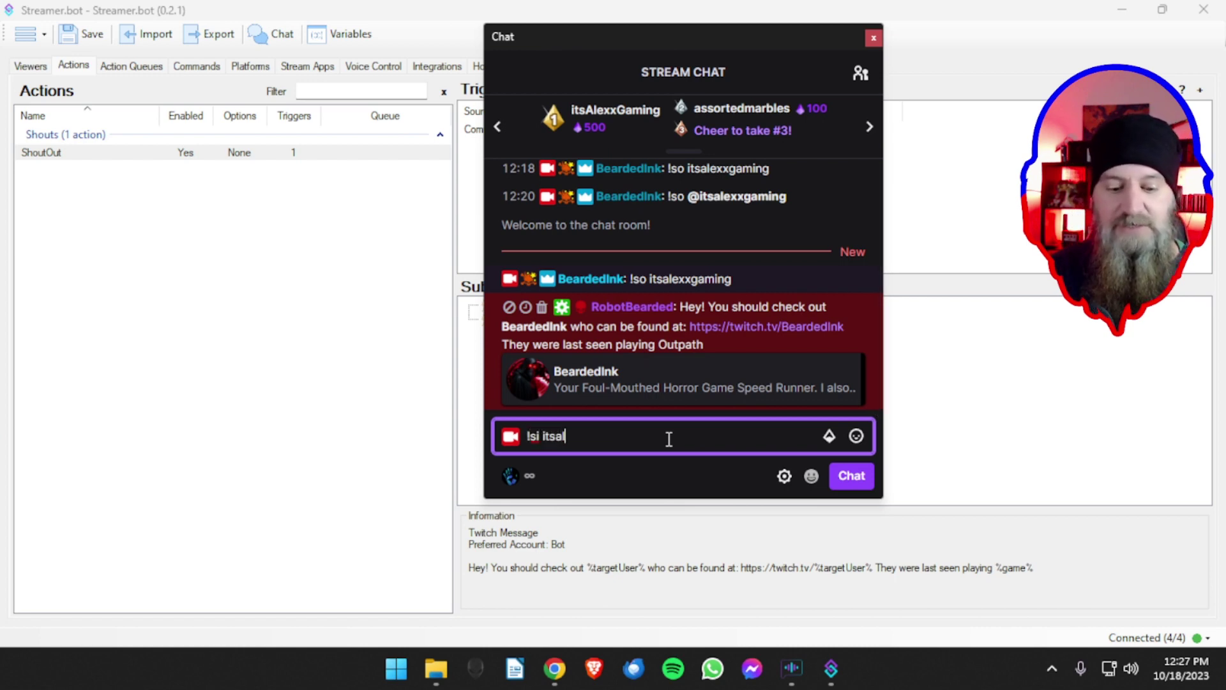
type("exxgaming")
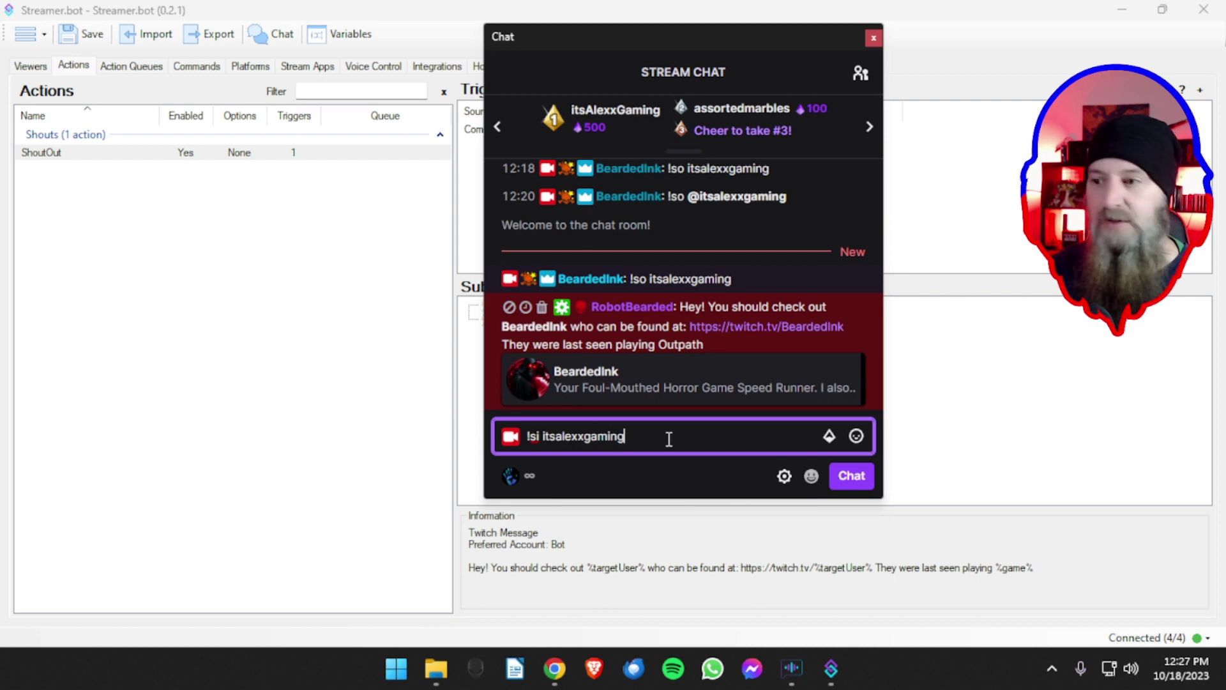
key("Return")
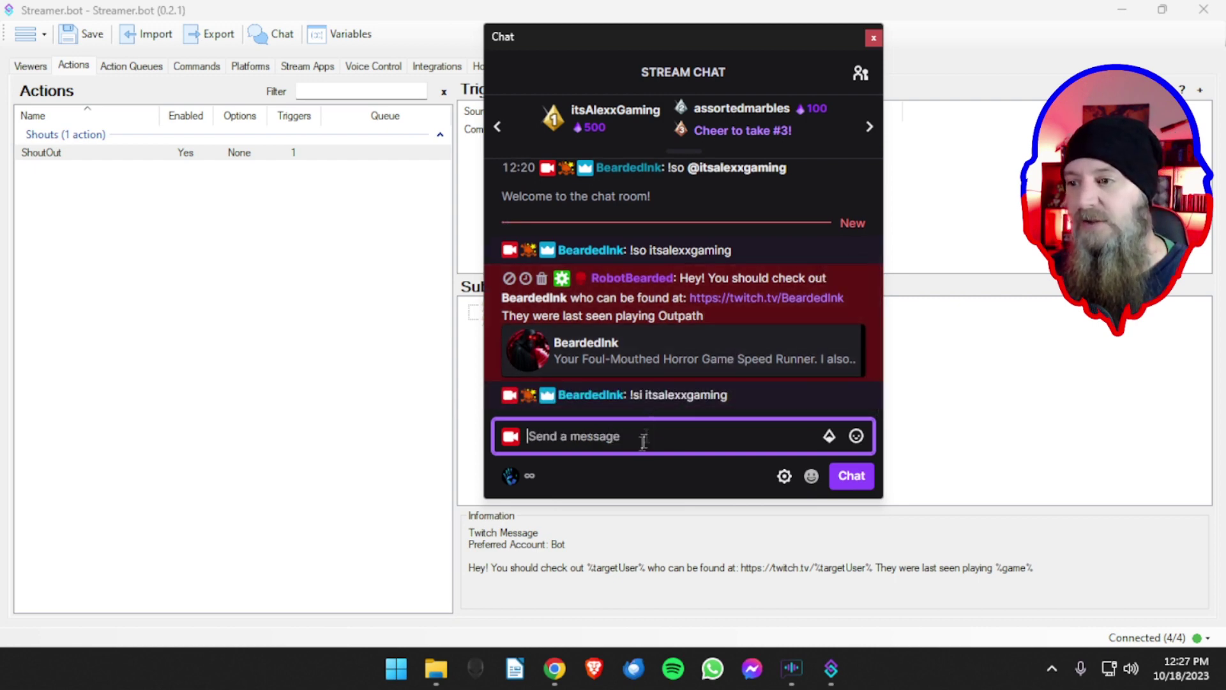
type("!so ")
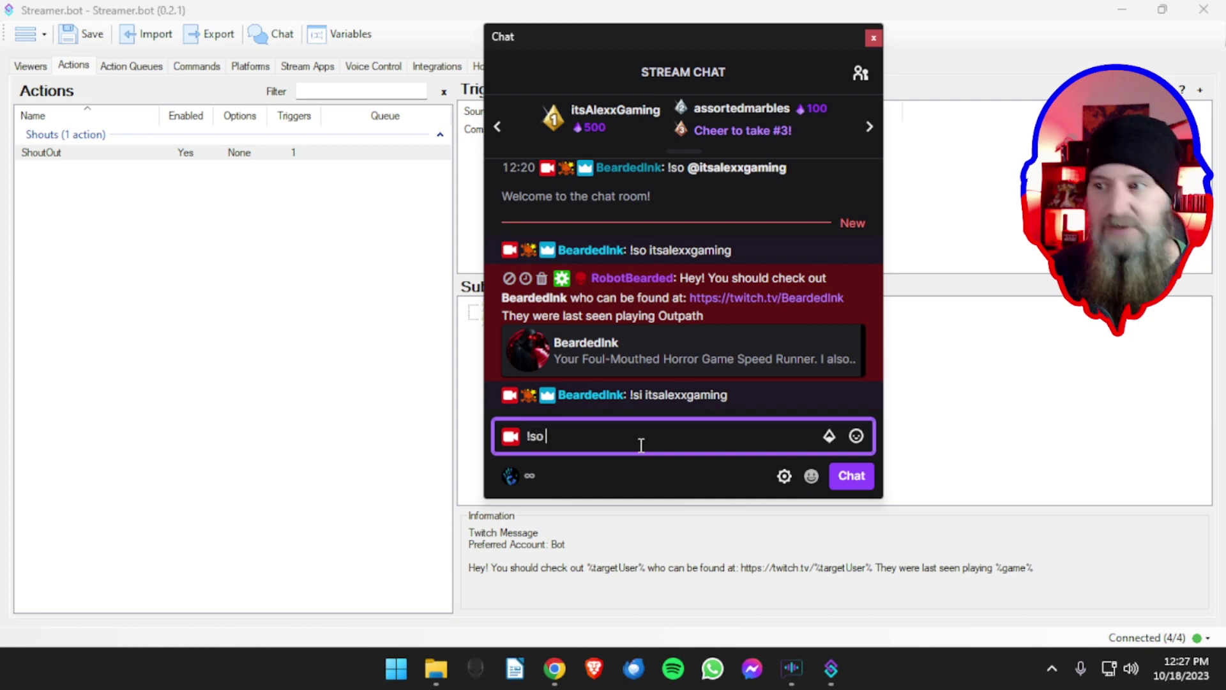
type("itsalexxgaming")
key("Return")
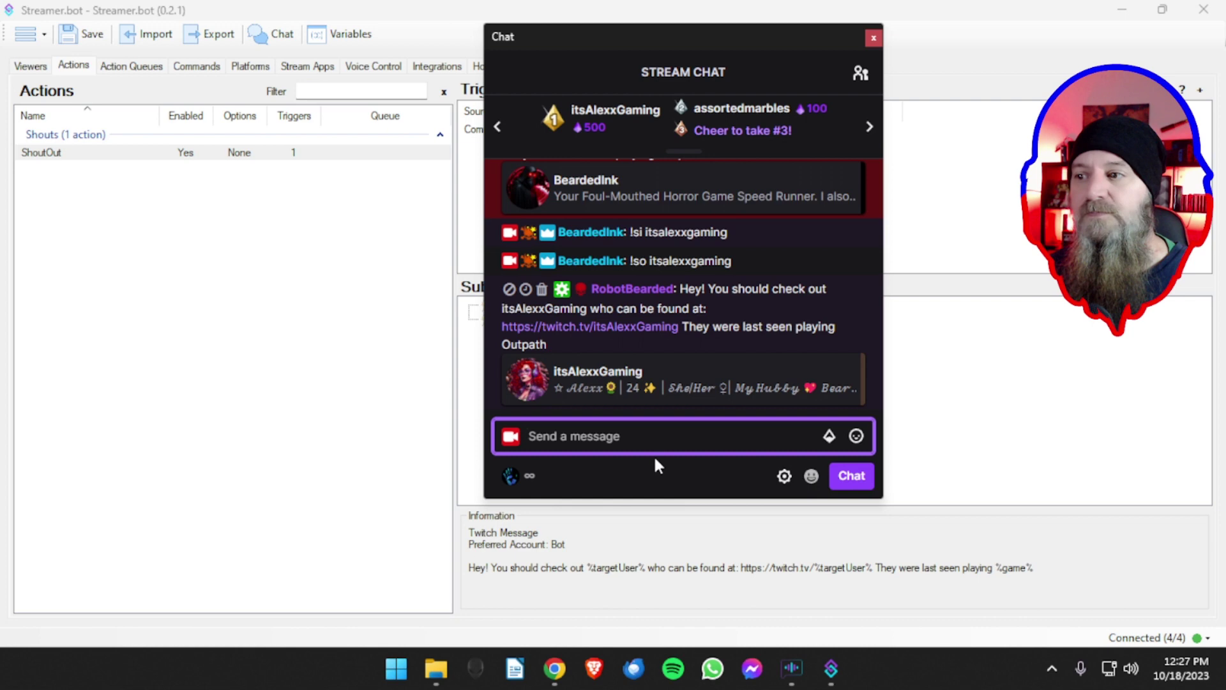
mouse_move(730, 297)
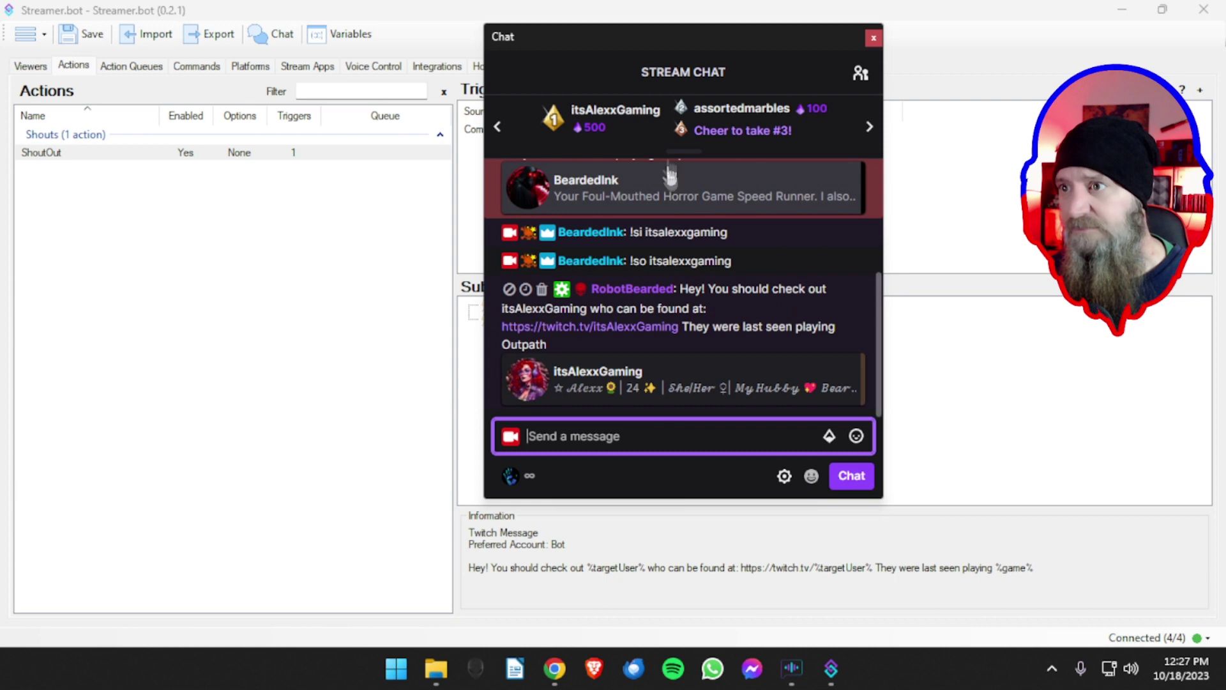
left_click_drag(658, 36, 620, 39)
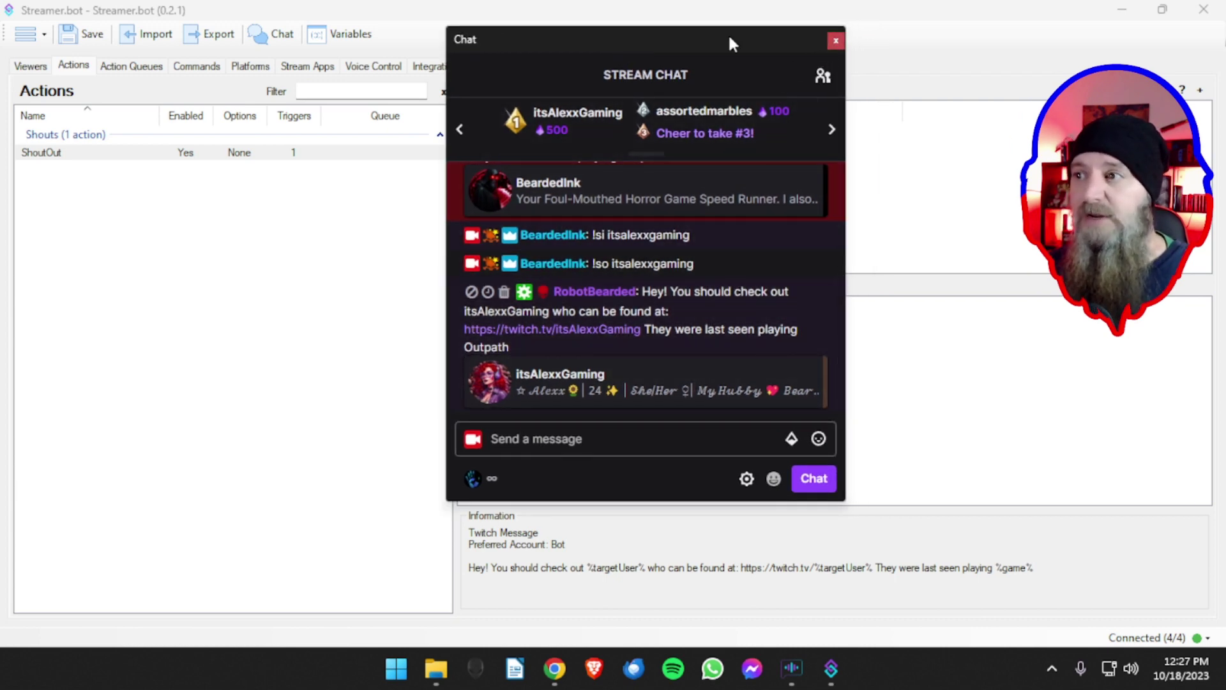
left_click(836, 41)
- Recheck the Twitch Message text without changes, then deselect and reselect the ShoutOut action
double_click(562, 319)
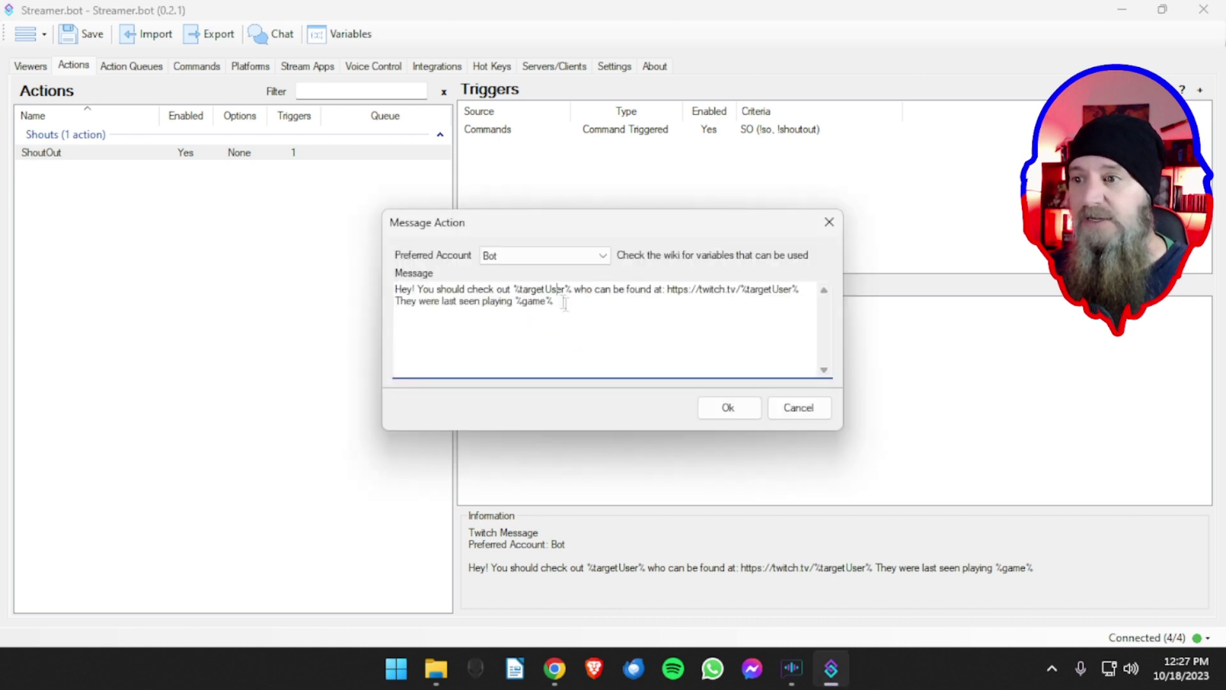
left_click_drag(521, 301, 545, 301)
left_click(753, 298)
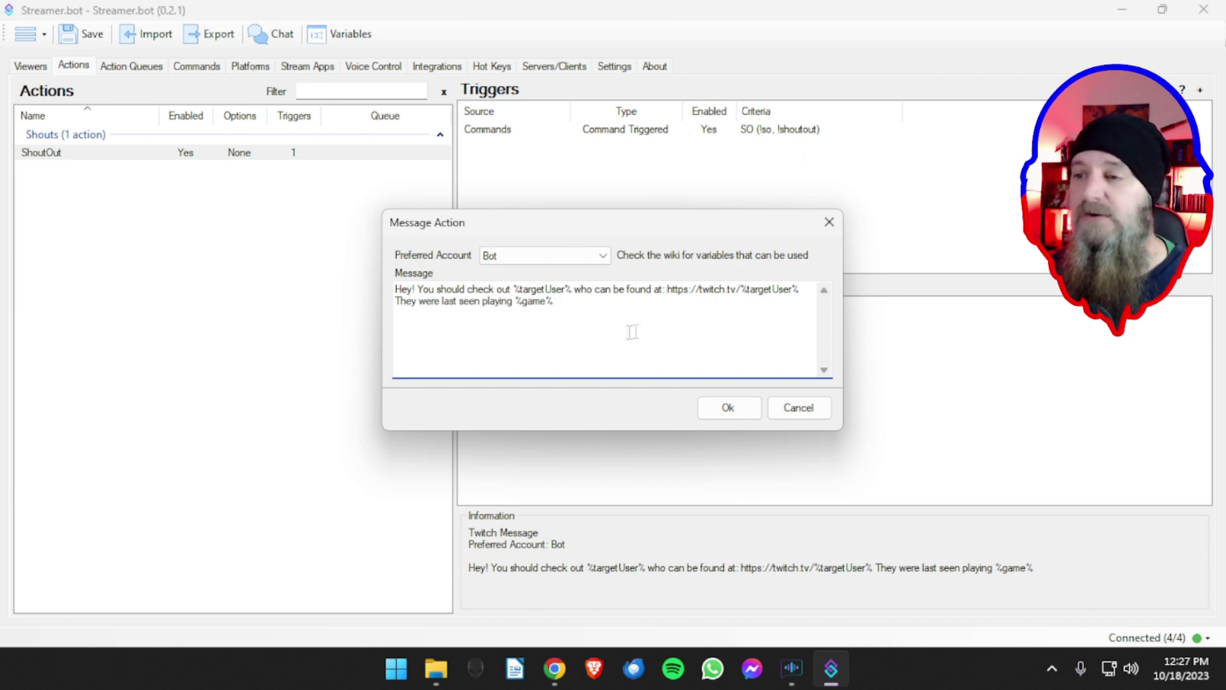
left_click(712, 406)
left_click(261, 300)
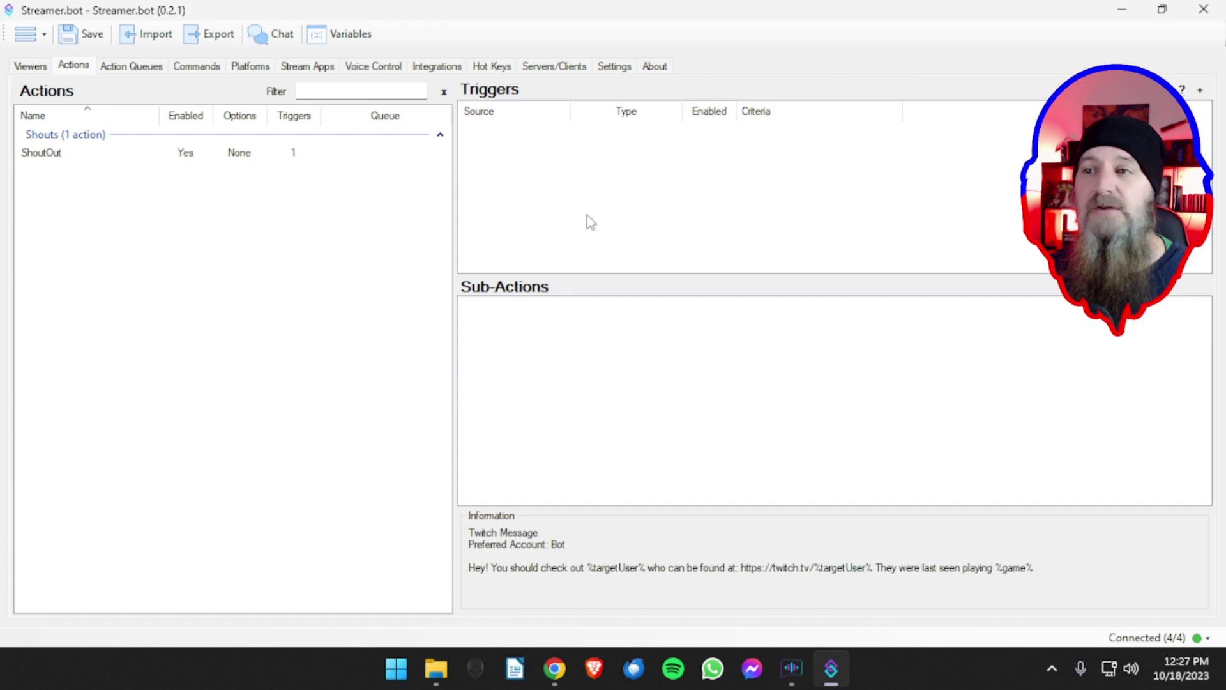
left_click(168, 156)
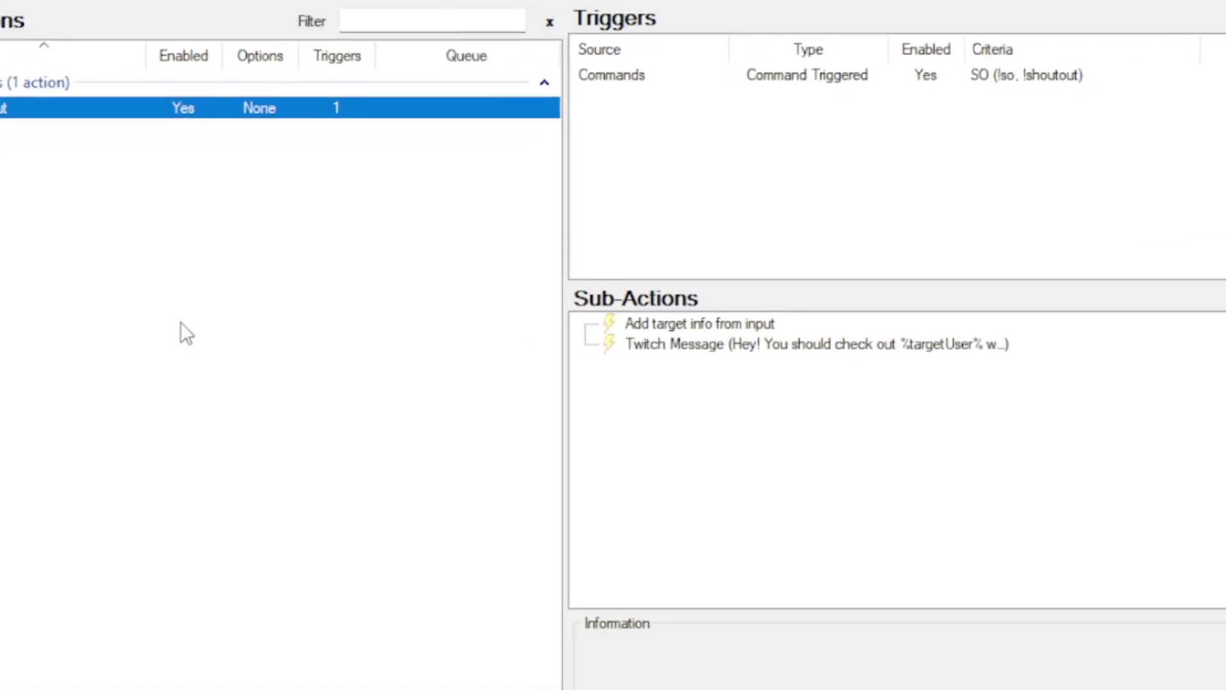
- Bring up the context menu of the Actions list
right_click(181, 322)
- Add a new action named 'Test'
left_click(237, 339)
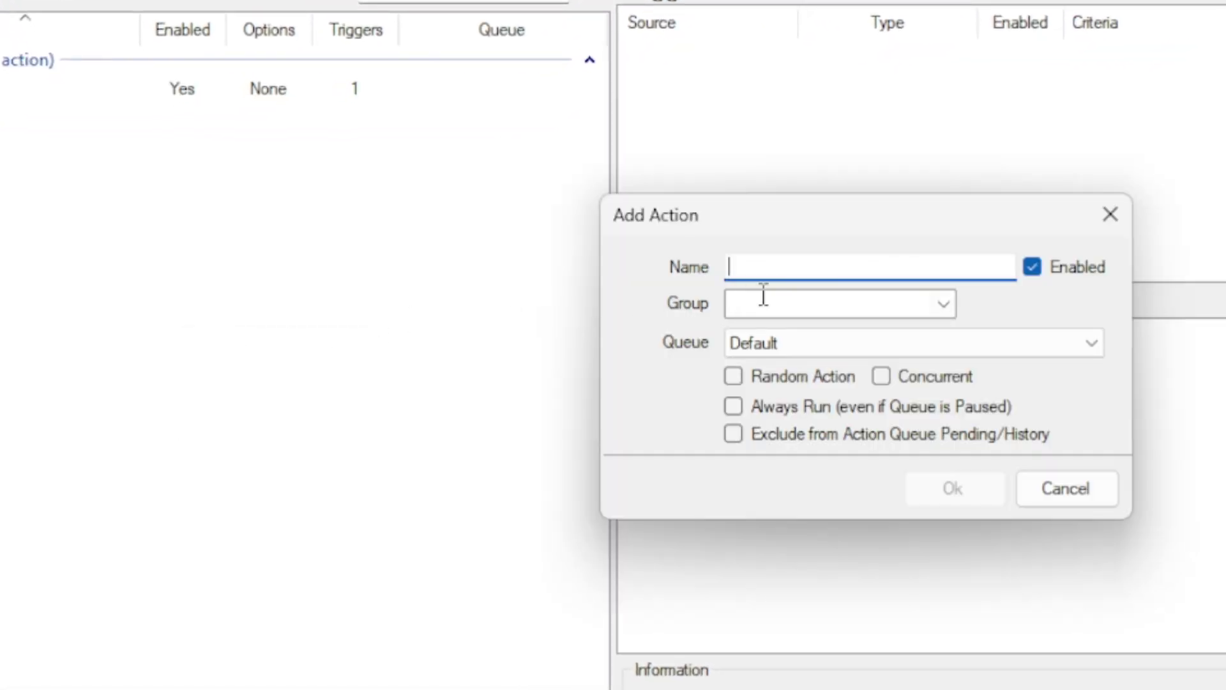
type("Test")
key("Return")
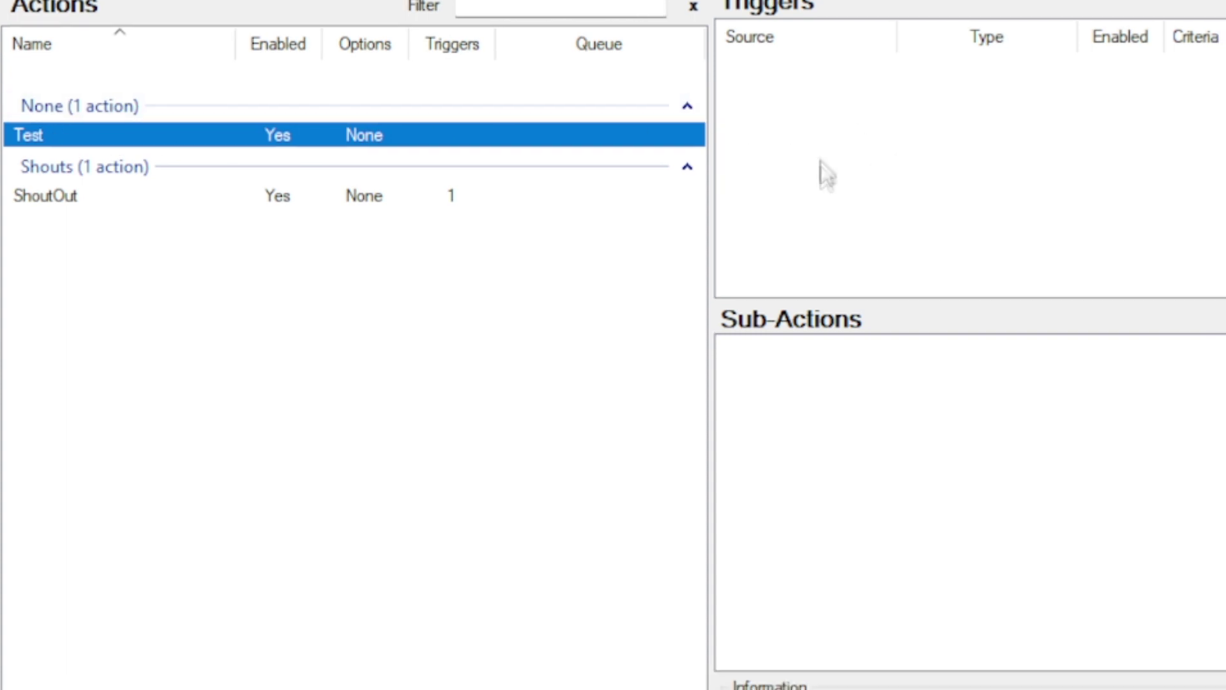
- Add an OBS Get Current Scene sub-action to Test using the OBS v5.x connection
right_click(885, 425)
mouse_move(971, 499)
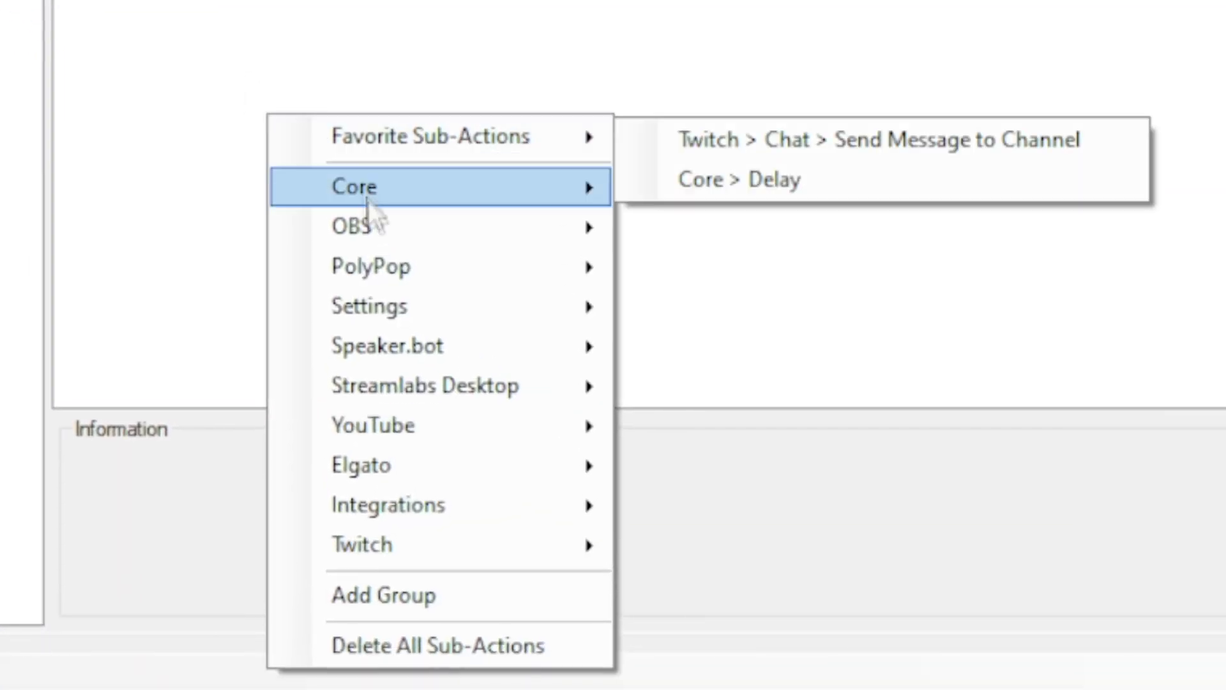
mouse_move(378, 221)
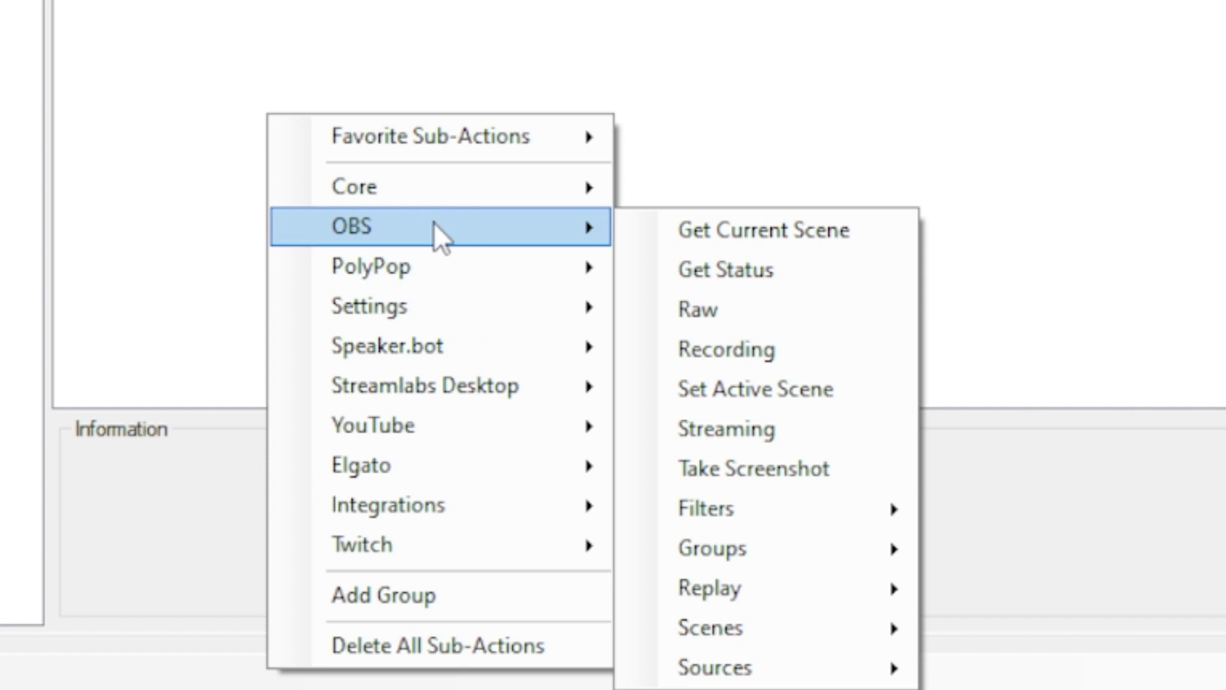
mouse_move(726, 630)
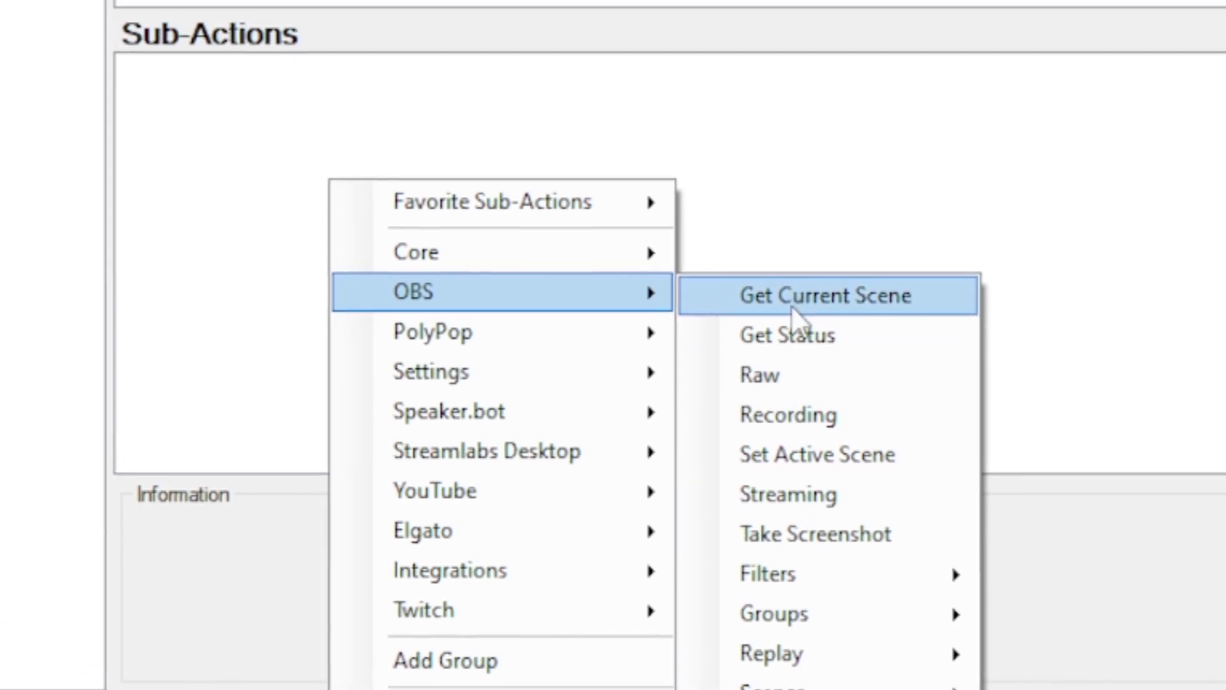
left_click(739, 235)
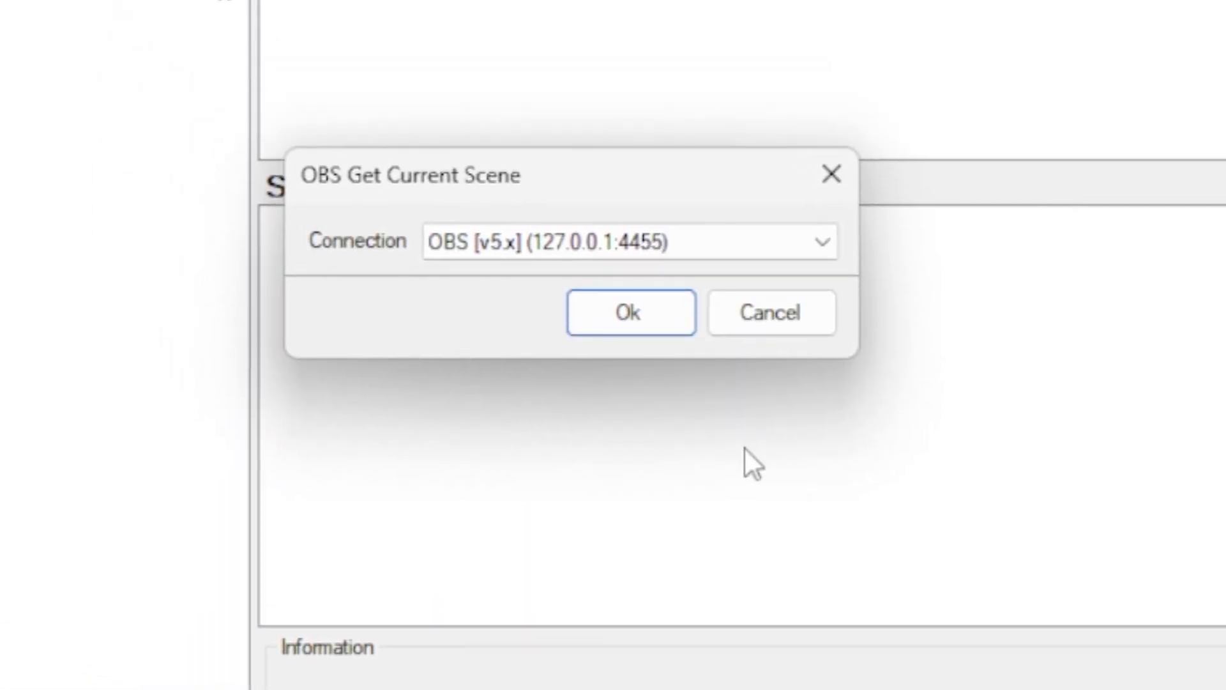
left_click(629, 323)
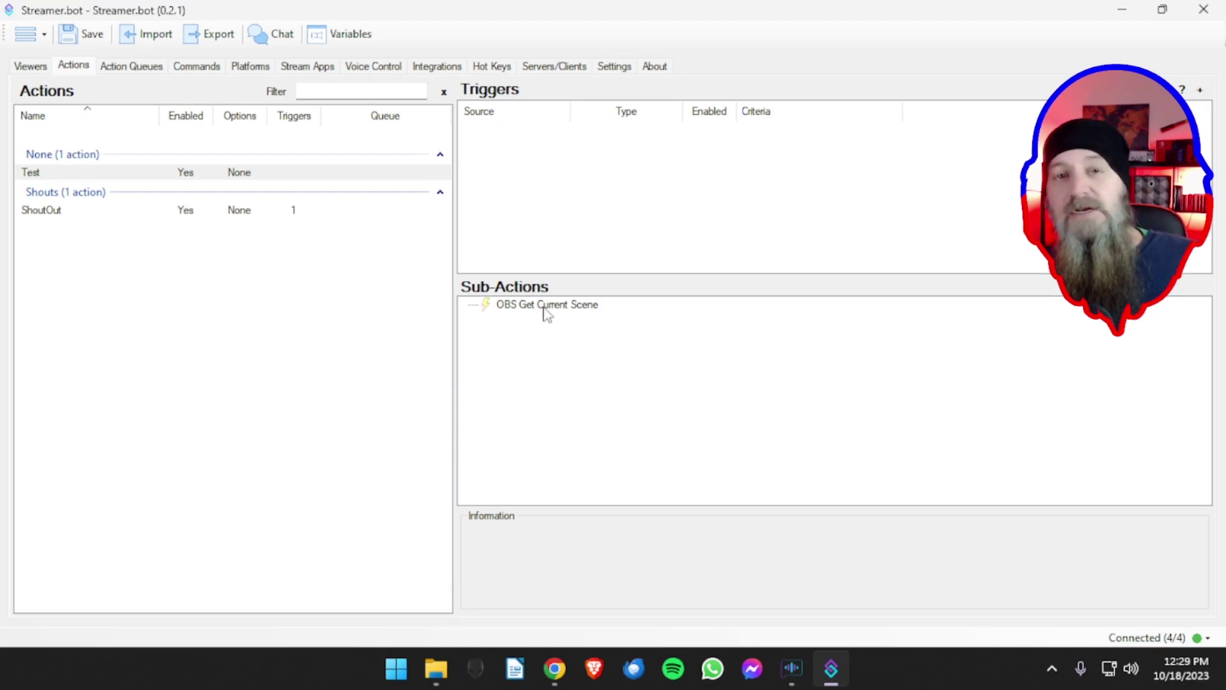
- After checking ShoutOut, add an OBS Set Active Scene sub-action to Test targeting the YTSpeak scene
left_click(231, 212)
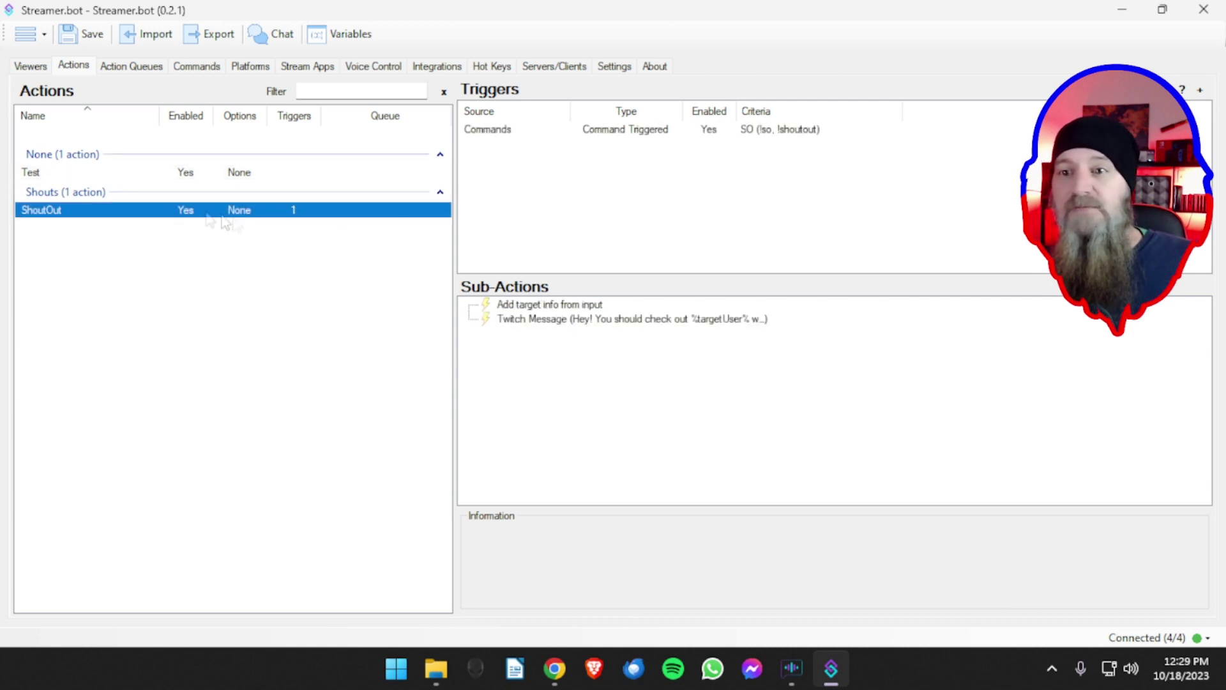
left_click(159, 174)
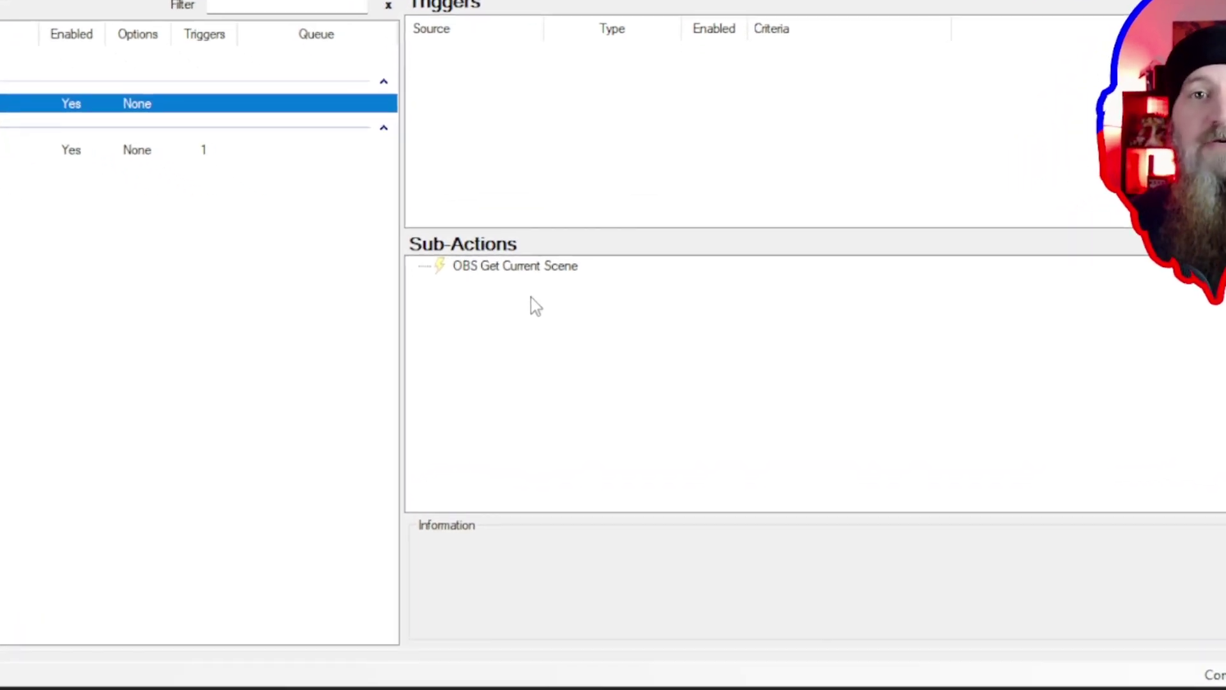
right_click(506, 269)
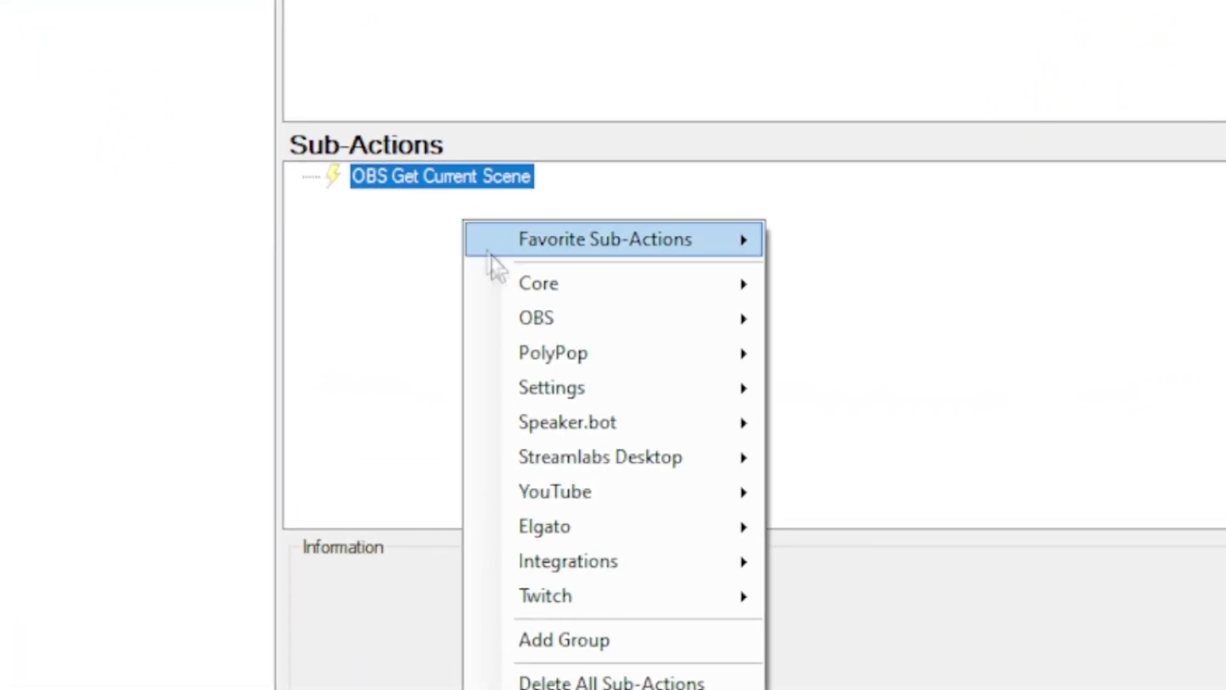
mouse_move(522, 321)
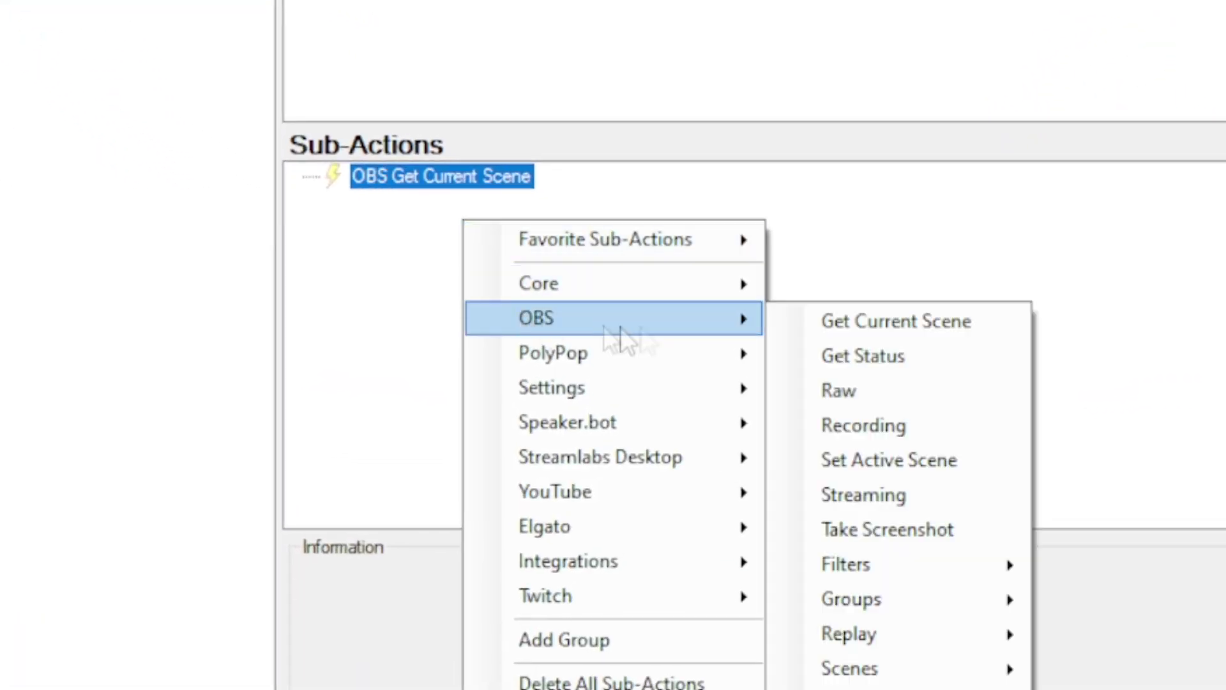
left_click(893, 466)
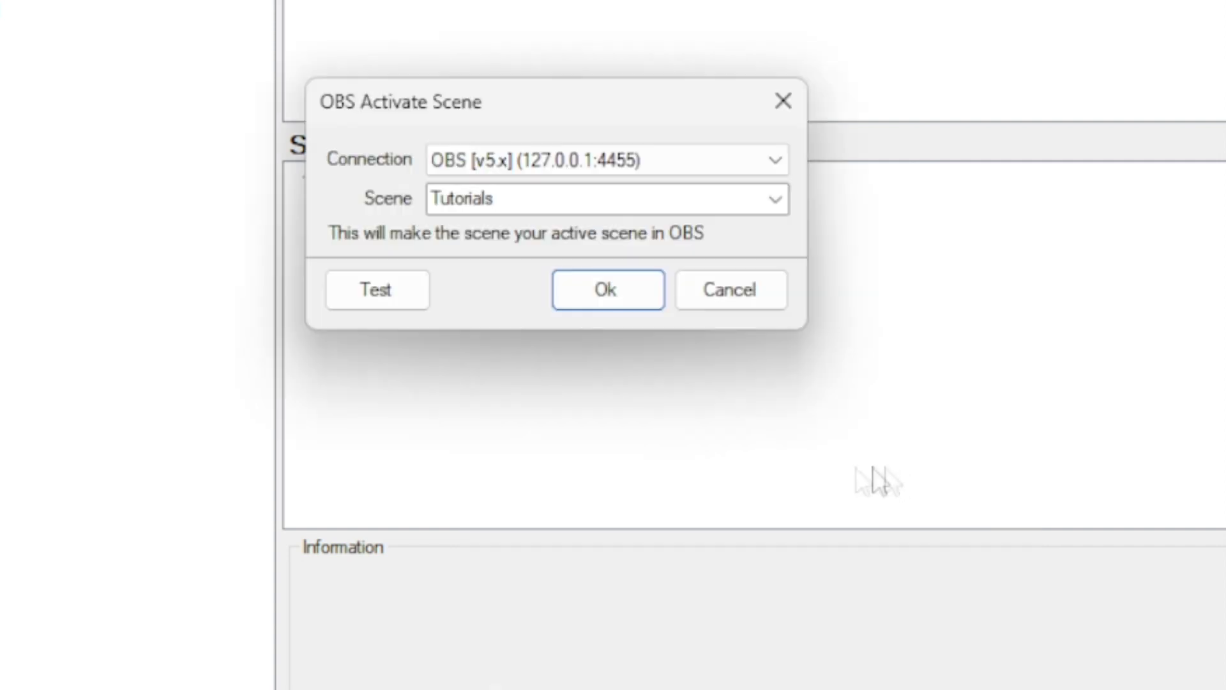
left_click(777, 208)
left_click(465, 355)
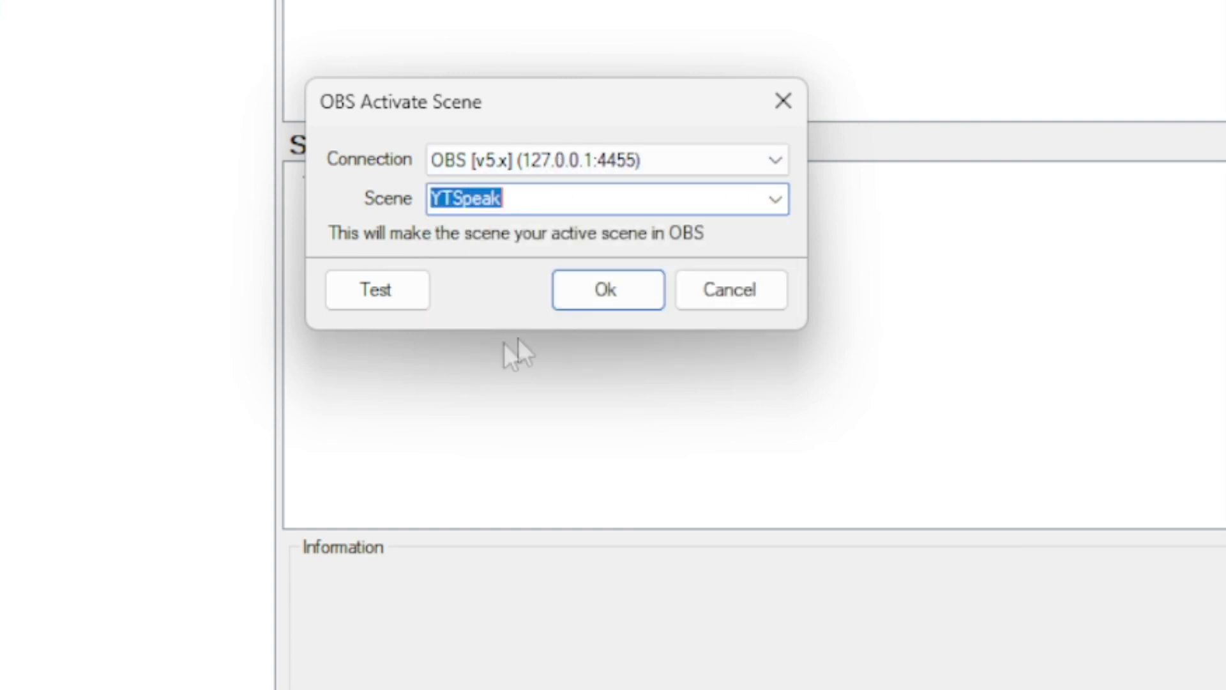
left_click(593, 289)
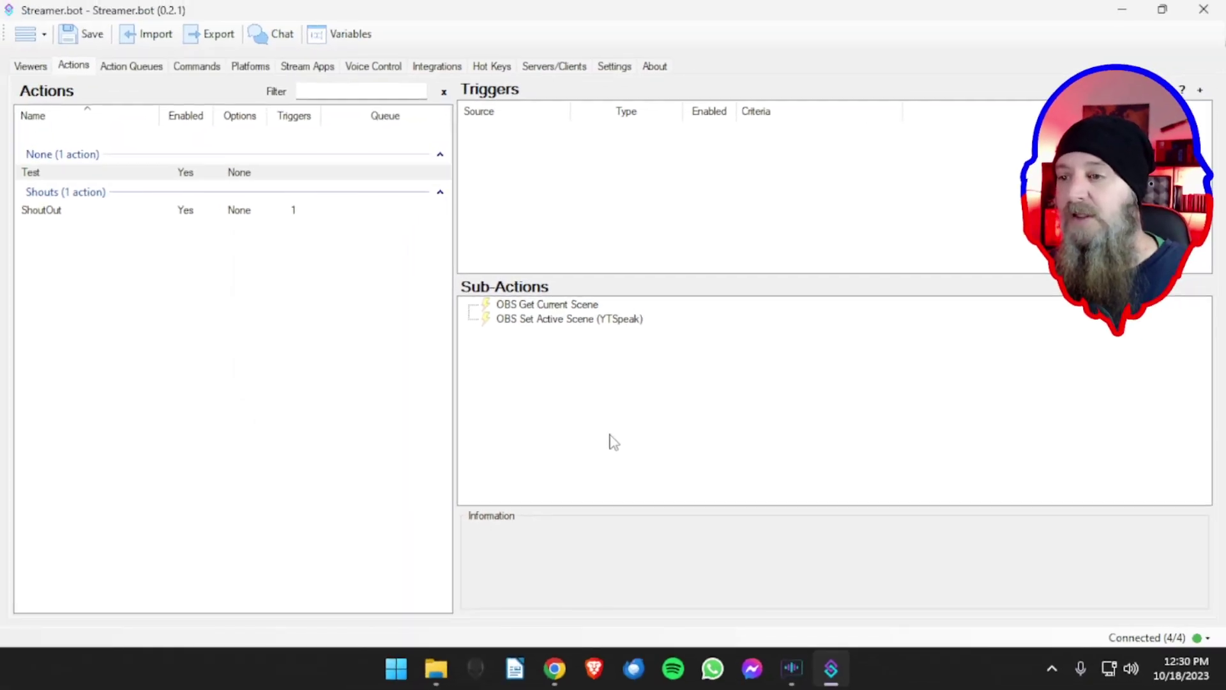
- Add a Core > Commands > Command Triggered trigger to the Test action
right_click(525, 168)
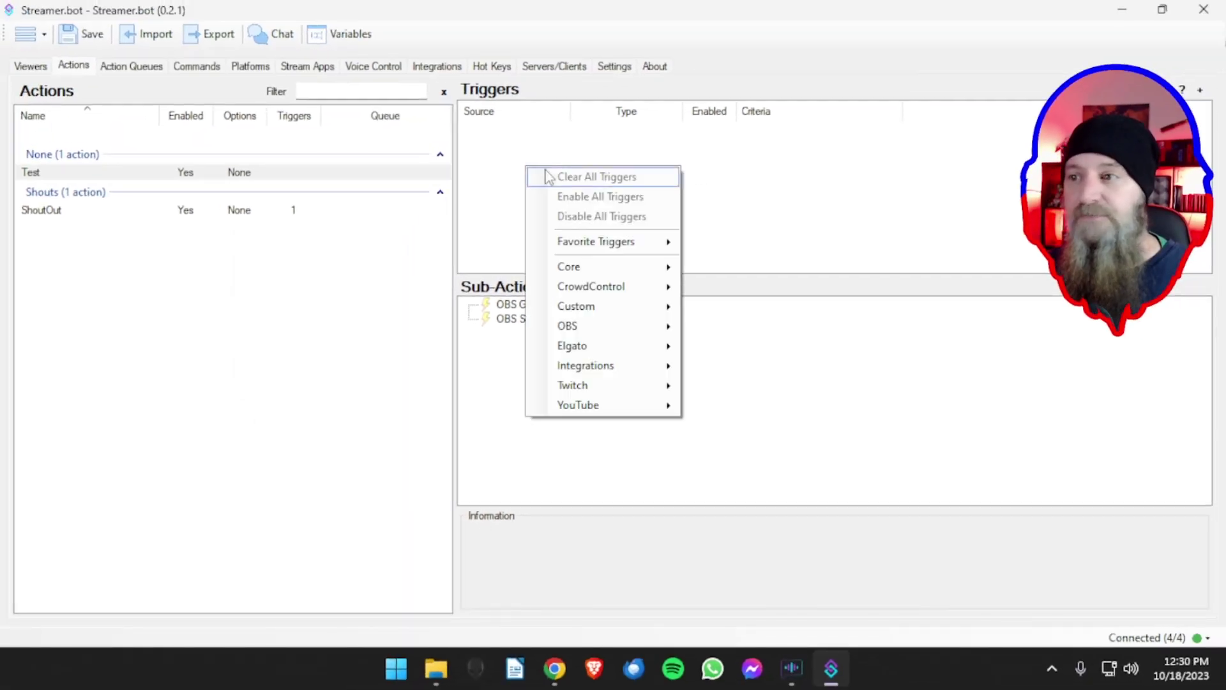
mouse_move(589, 241)
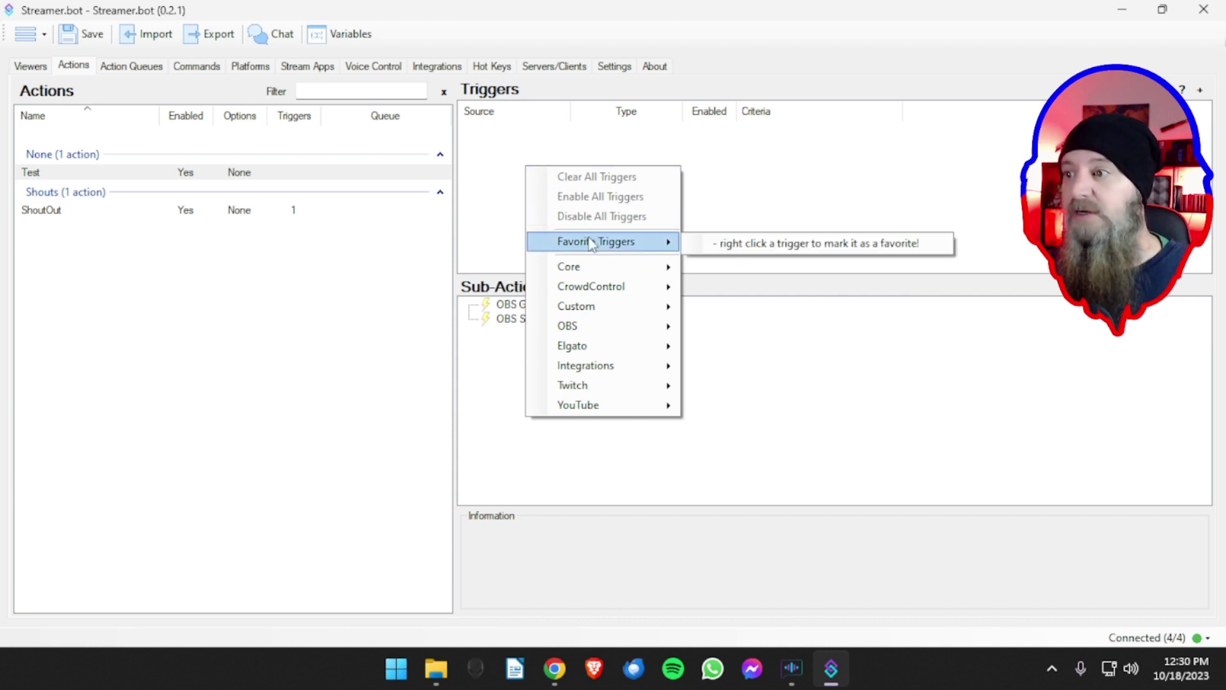
mouse_move(589, 265)
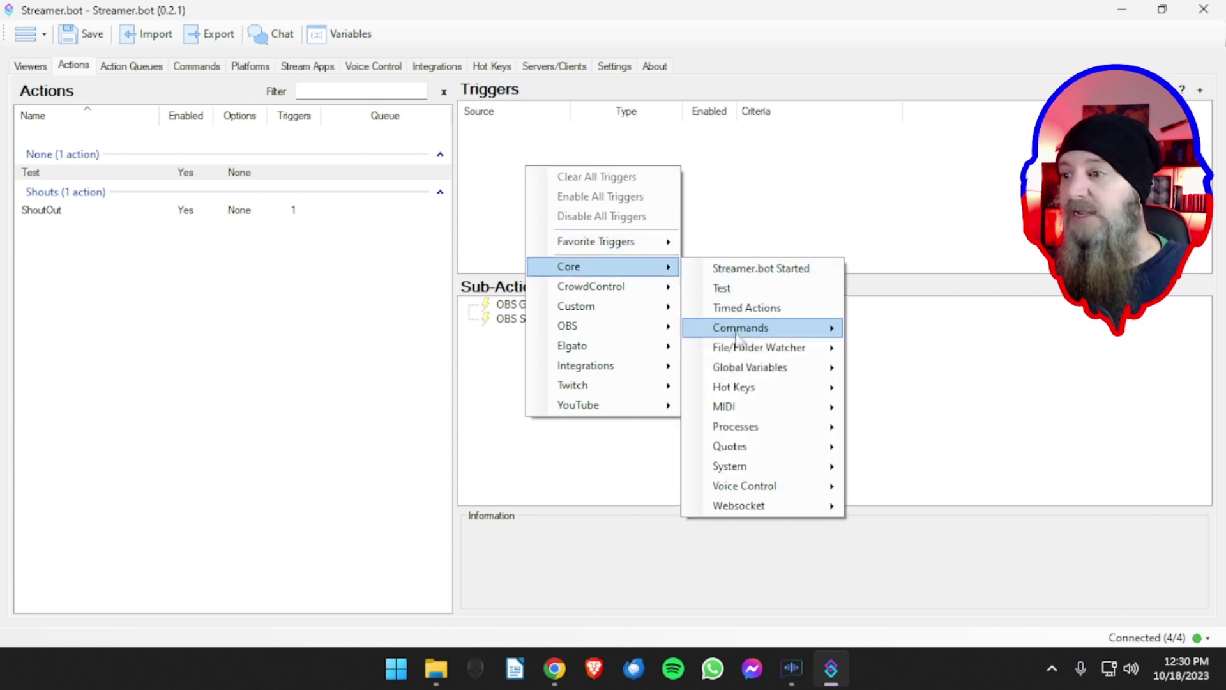
mouse_move(746, 336)
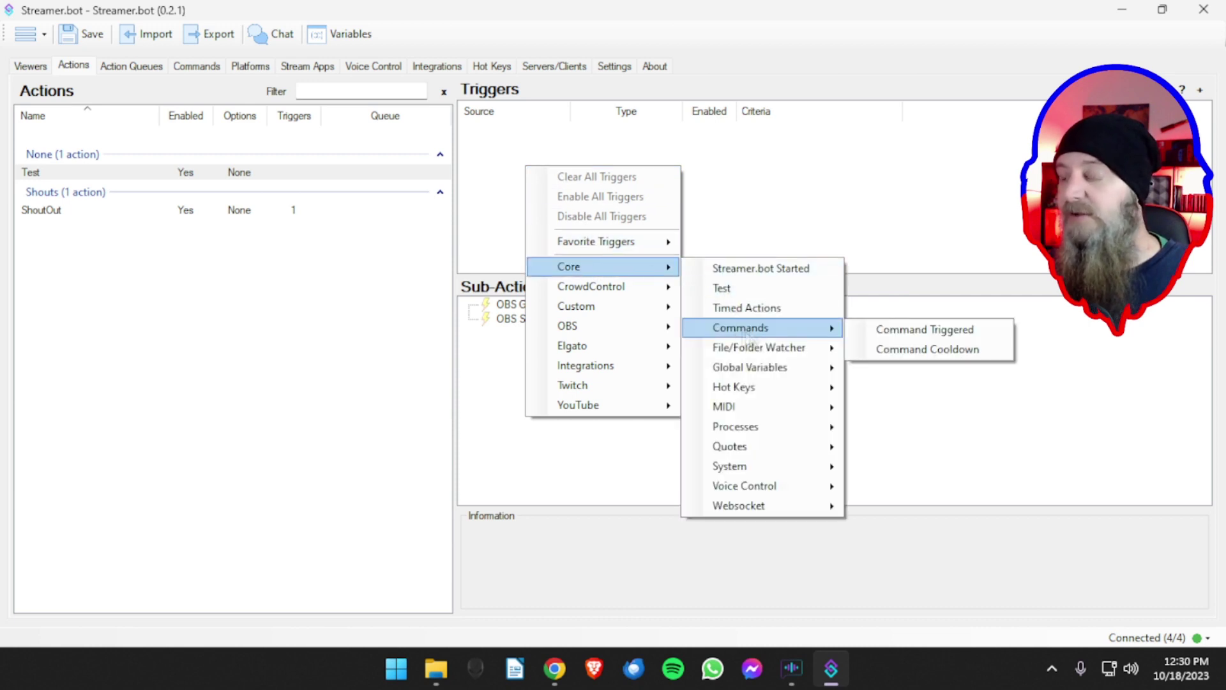
left_click(893, 336)
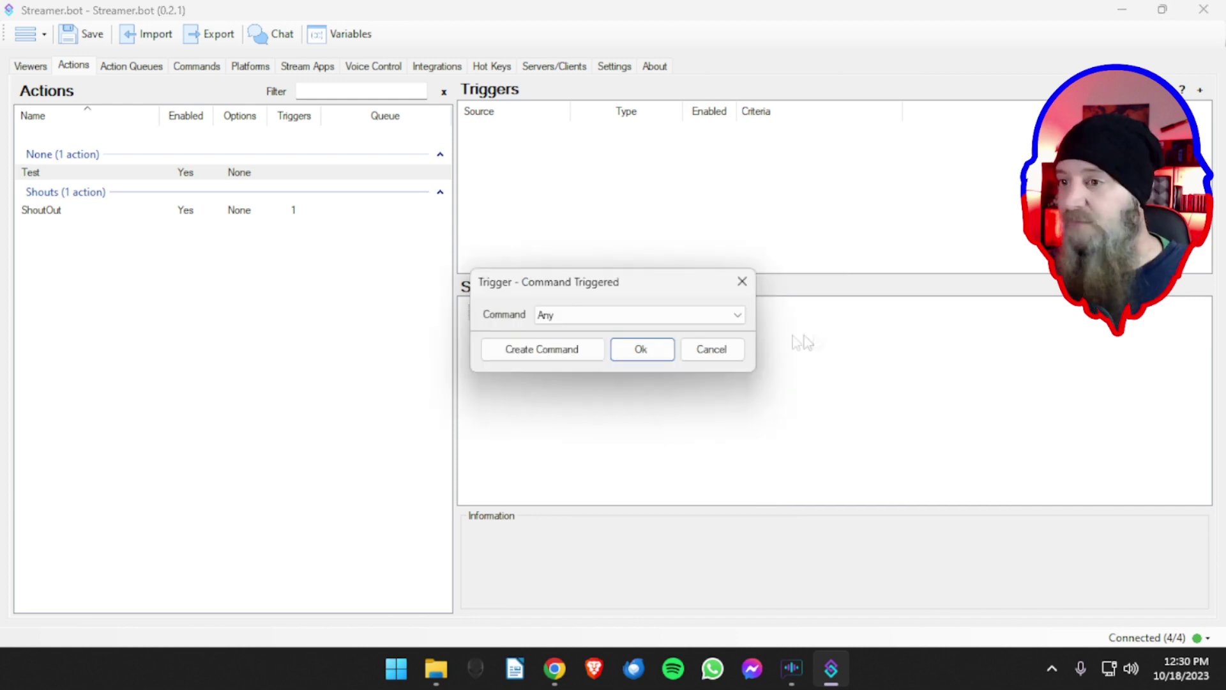
- Create the ByeBye command (!end) with Deny grant type and confirm it as the trigger
left_click(551, 353)
left_click(432, 235)
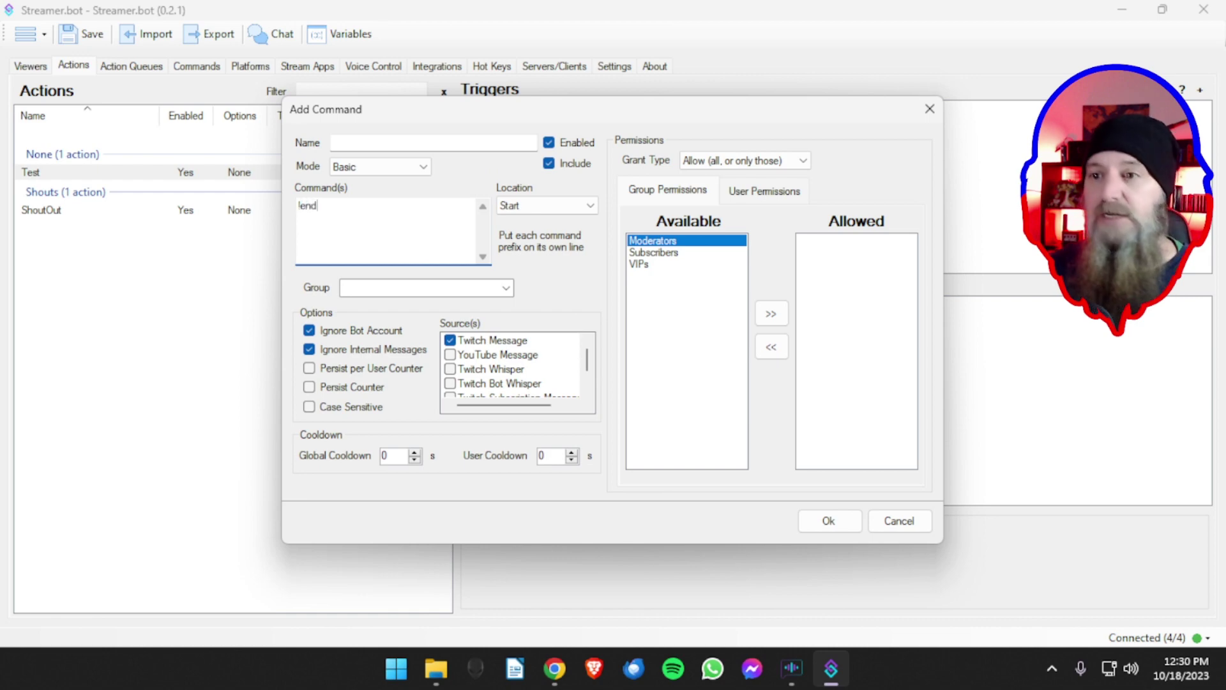
left_click(384, 147)
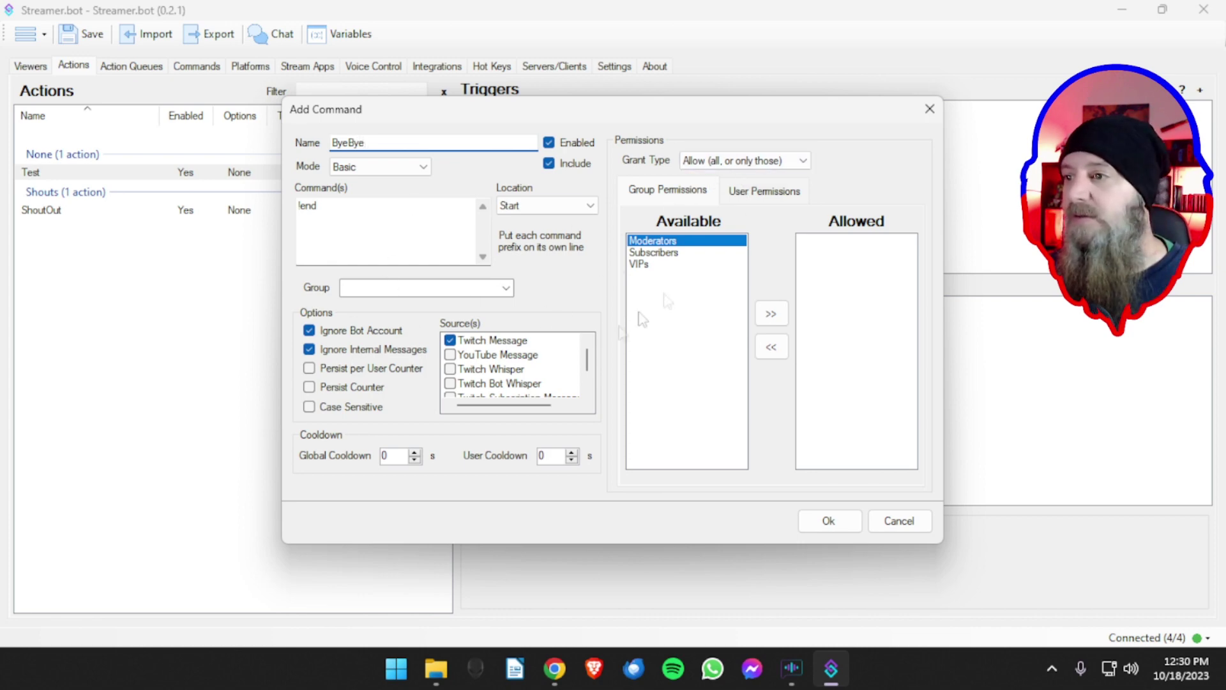
left_click(730, 161)
left_click(720, 182)
left_click(721, 161)
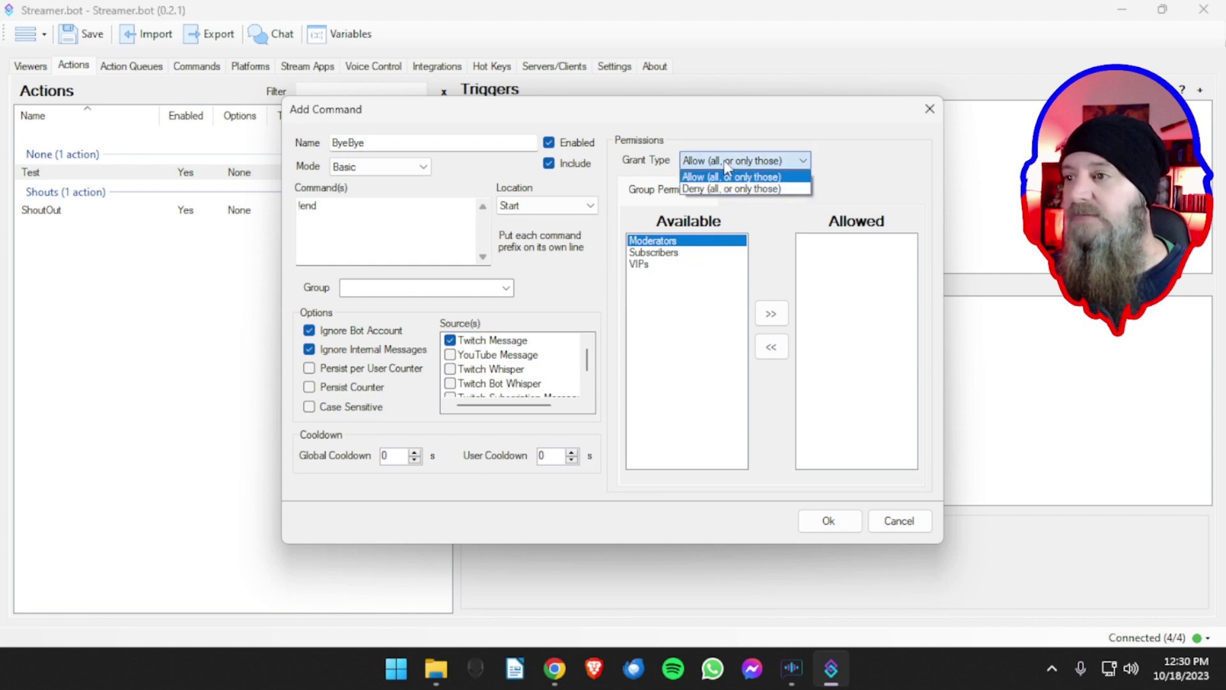
left_click(724, 188)
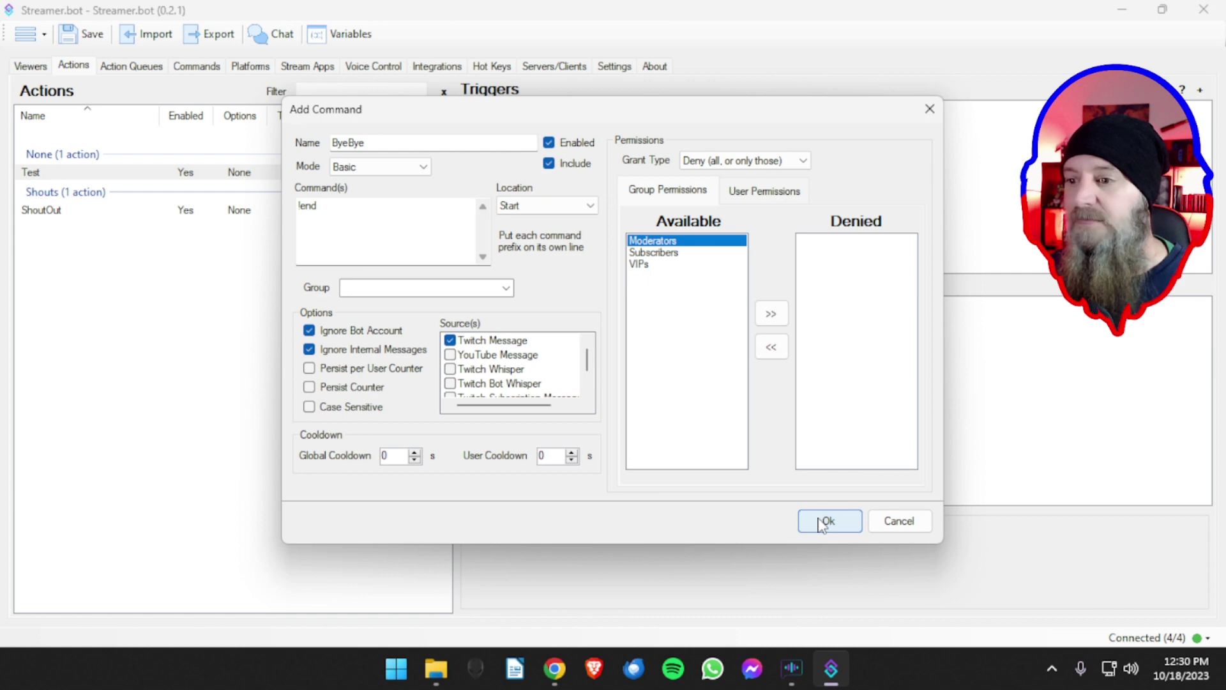
left_click(822, 523)
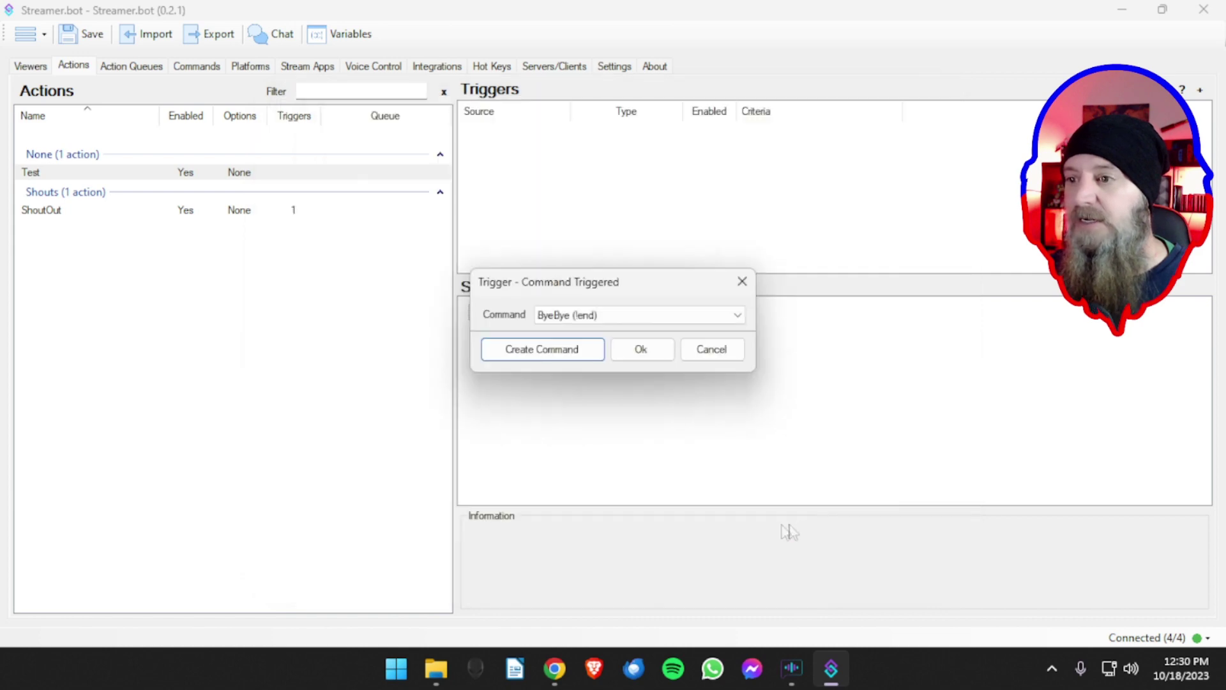
left_click(642, 349)
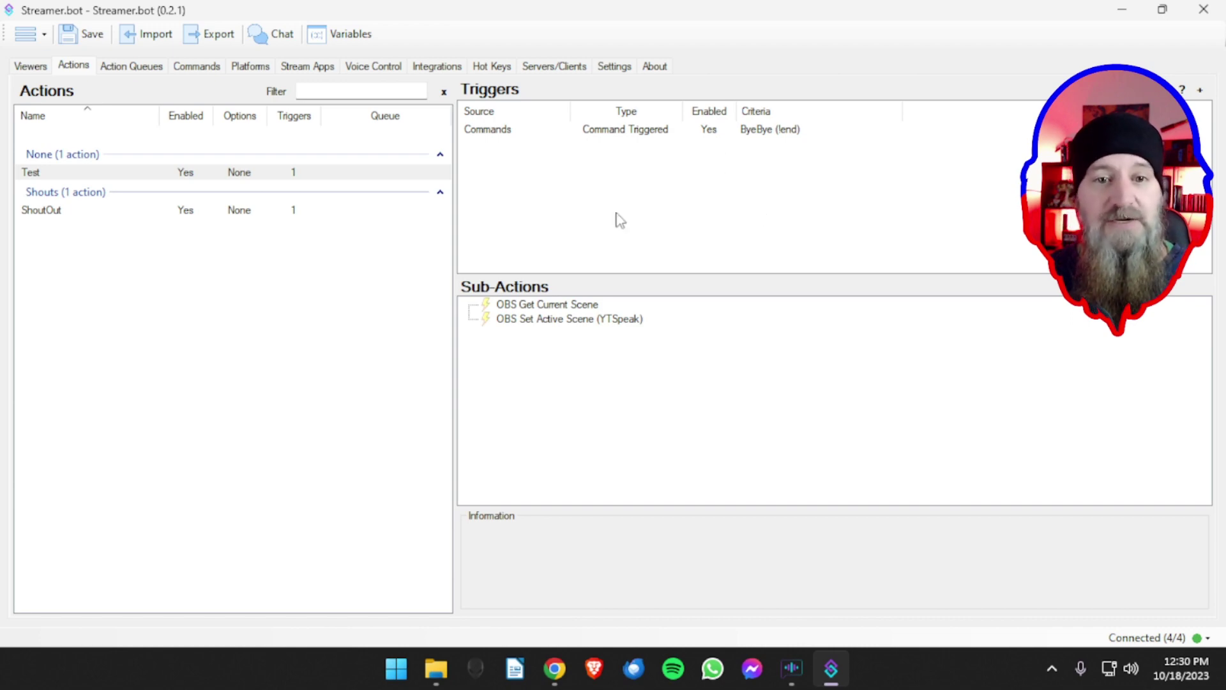
left_click_drag(0, 105, 1049, 89)
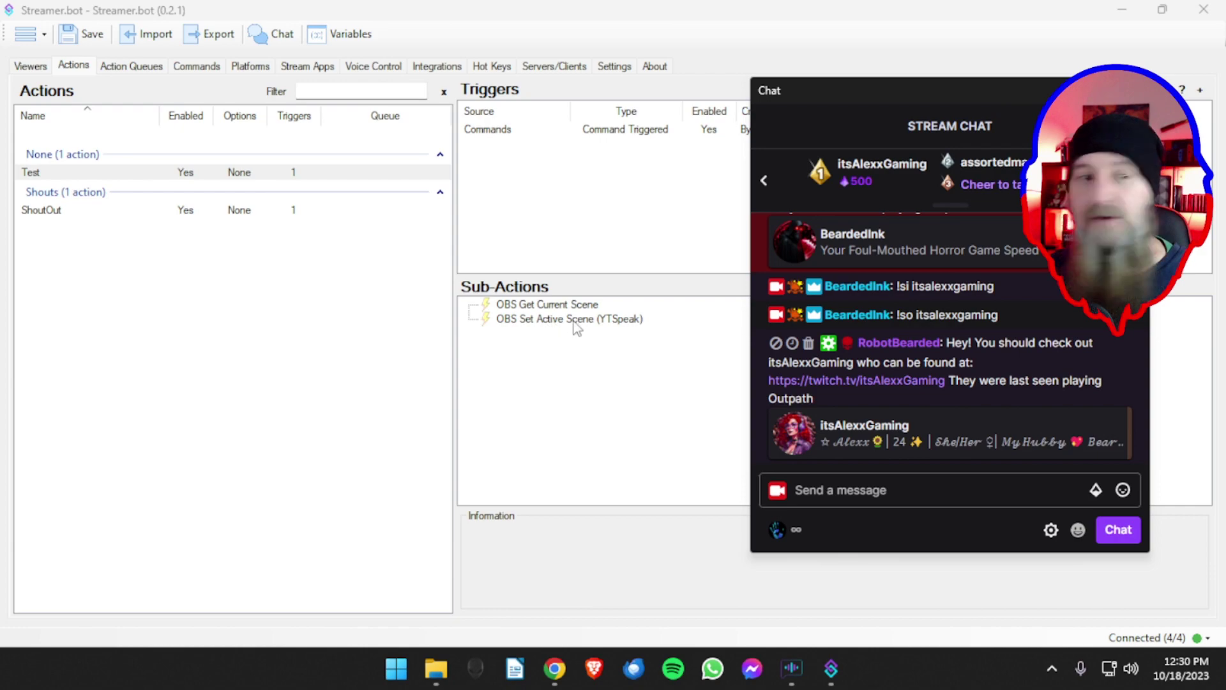
- Send the !end command in the stream chat
left_click(895, 485)
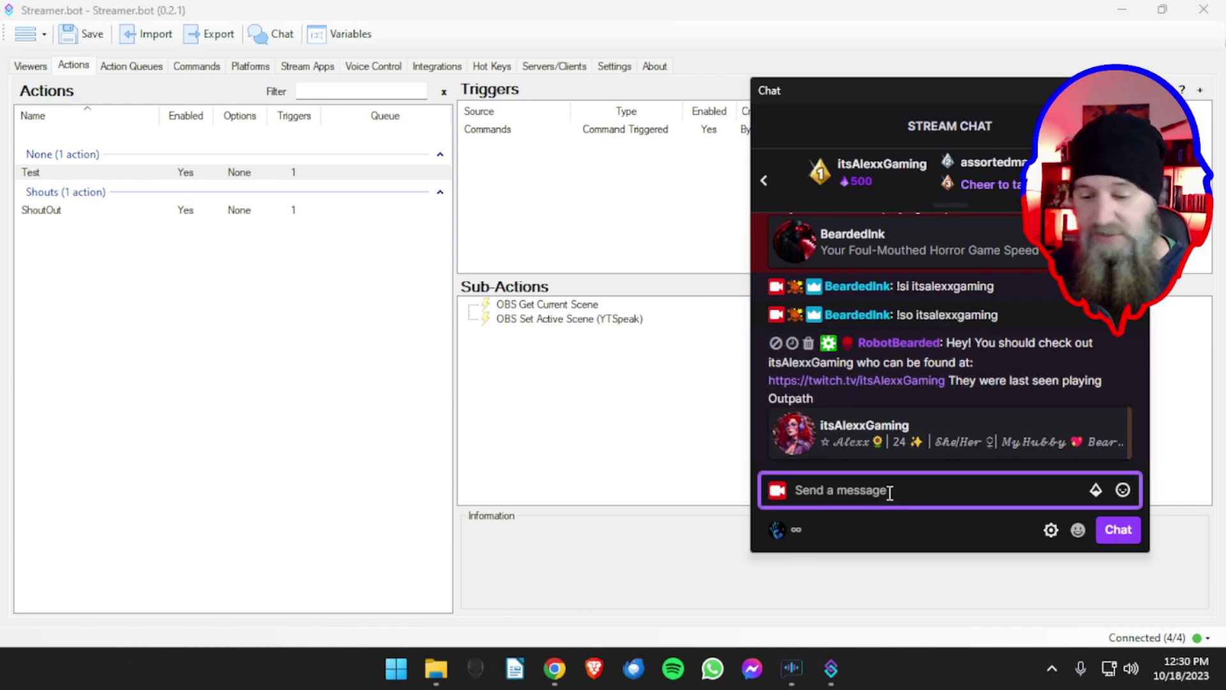
type("lend")
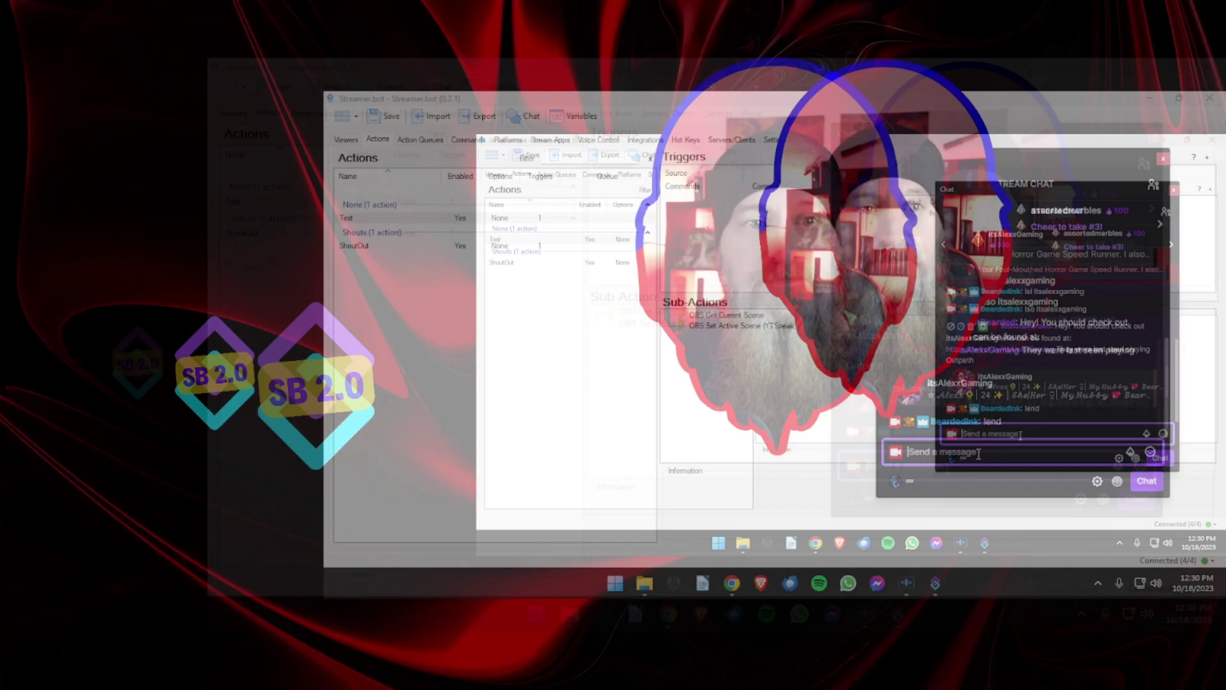